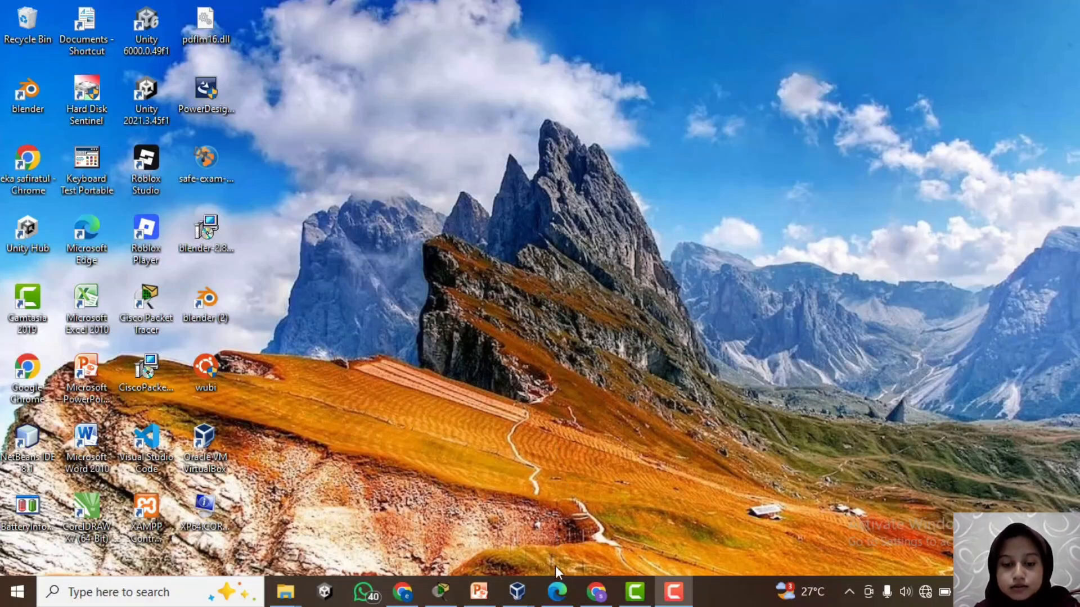
# Switch to the Tugas 3_AJK (2).pdf document in Edge and review the TOPOLOGI page with its VLAN layout and server specifications
pyautogui.moveTo(556, 591)
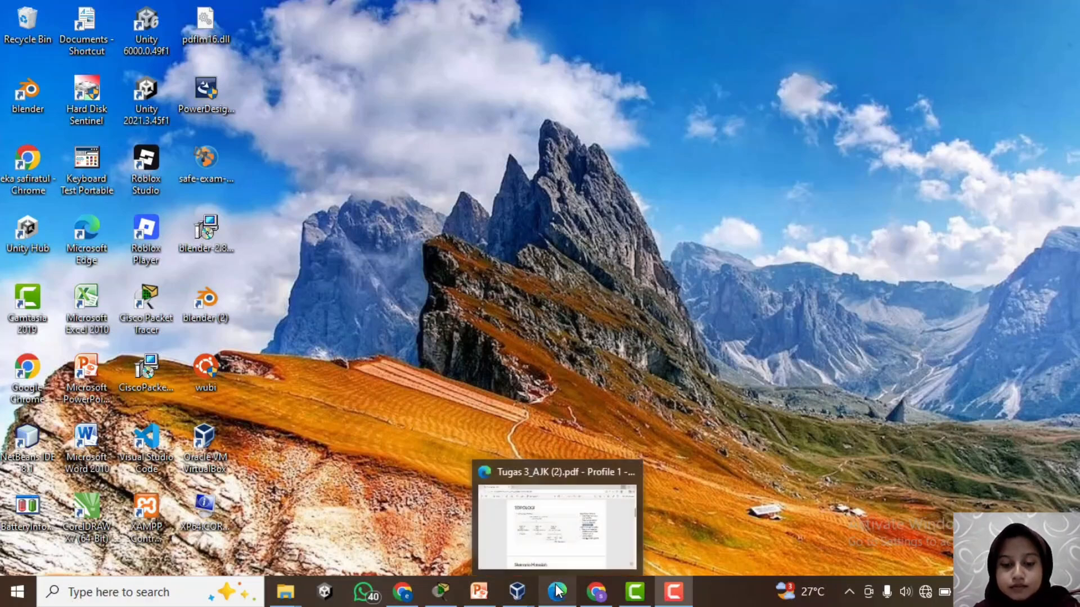
pyautogui.click(550, 546)
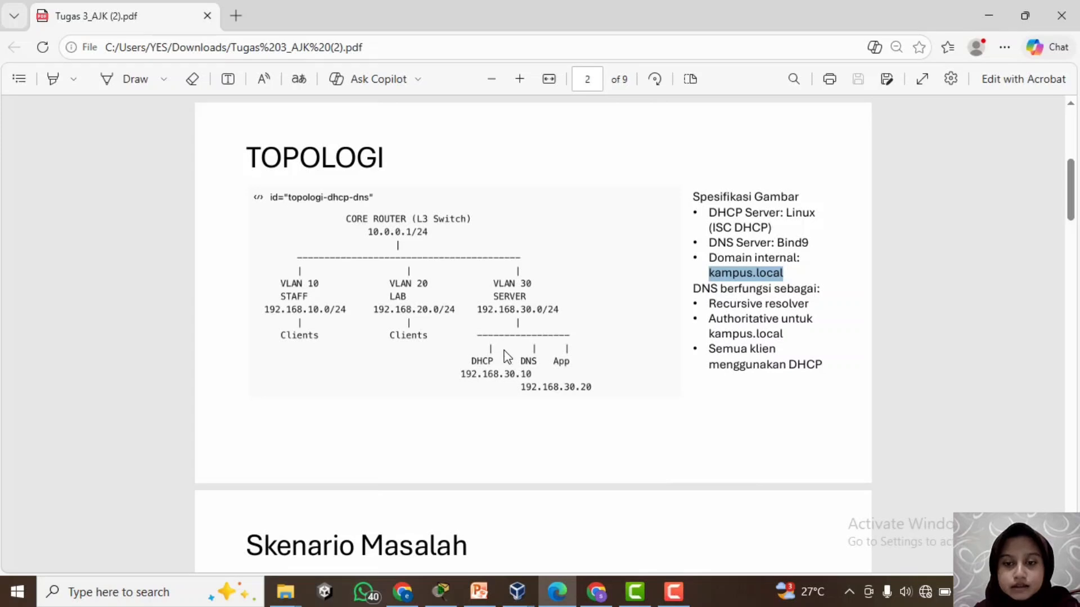
pyautogui.click(655, 274)
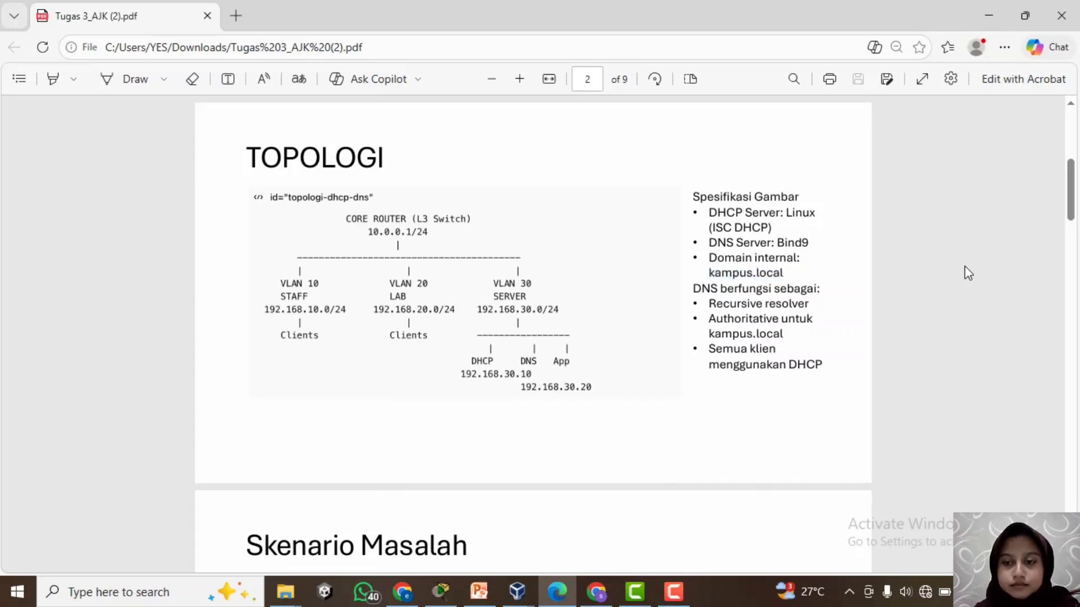
pyautogui.moveTo(1074, 182)
pyautogui.mouseDown()
pyautogui.moveTo(1072, 242)
pyautogui.moveTo(1072, 178)
pyautogui.mouseUp()
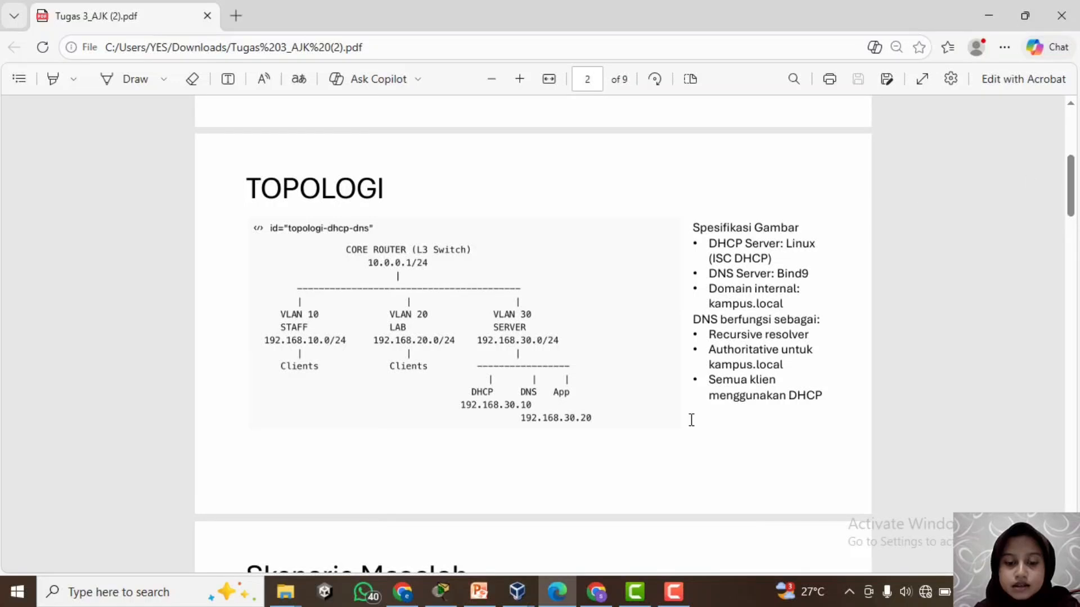
# Switch to Cisco Packet Tracer and place a generic PT-Router near the upper middle of the empty logical workspace
pyautogui.moveTo(448, 579)
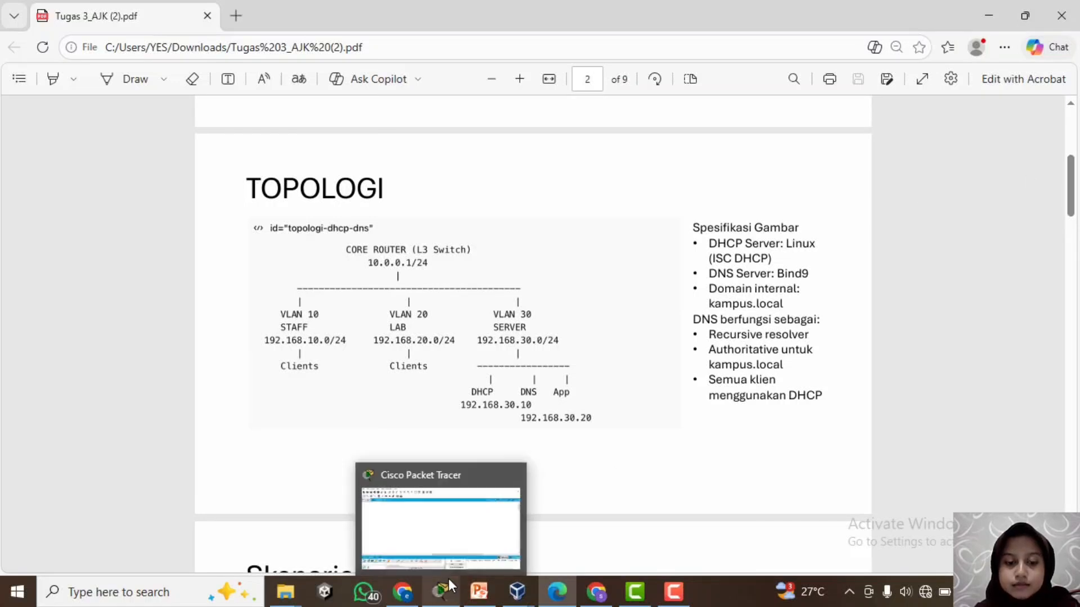
pyautogui.click(437, 538)
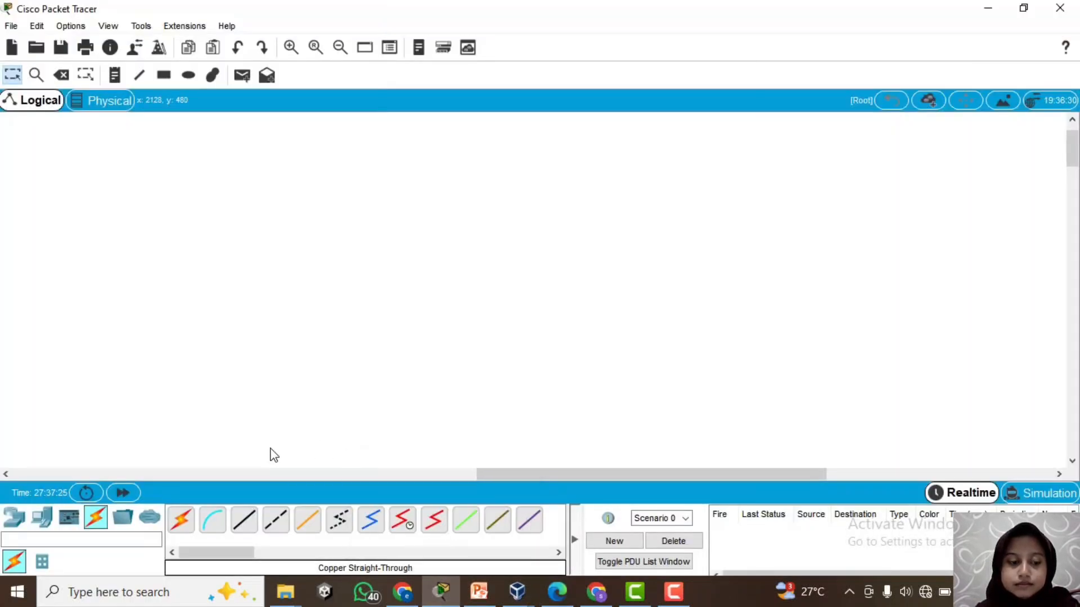
pyautogui.click(10, 520)
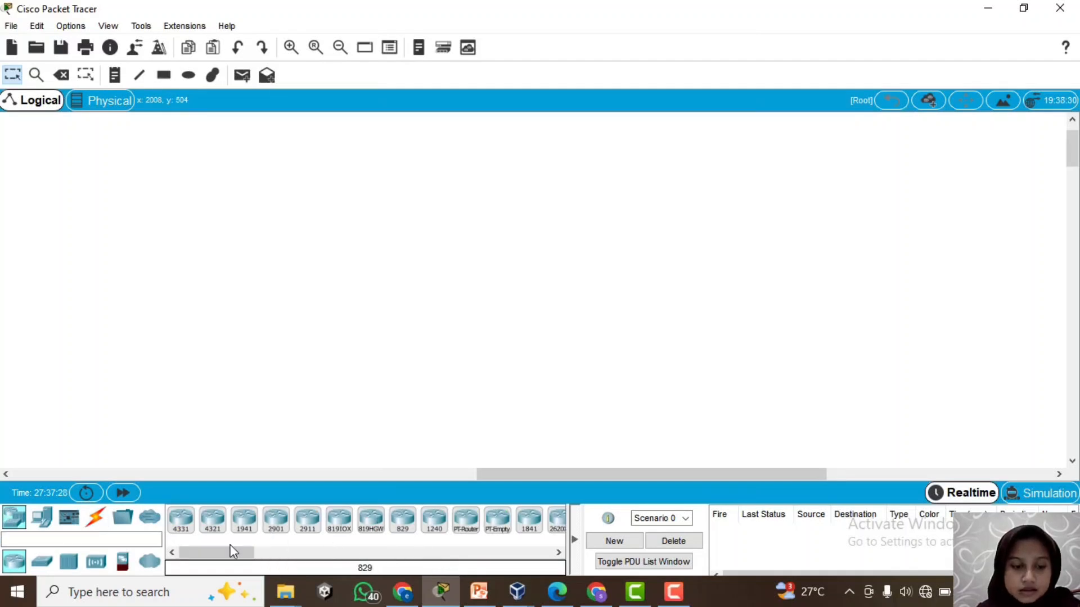
pyautogui.moveTo(229, 552); pyautogui.dragTo(260, 562)
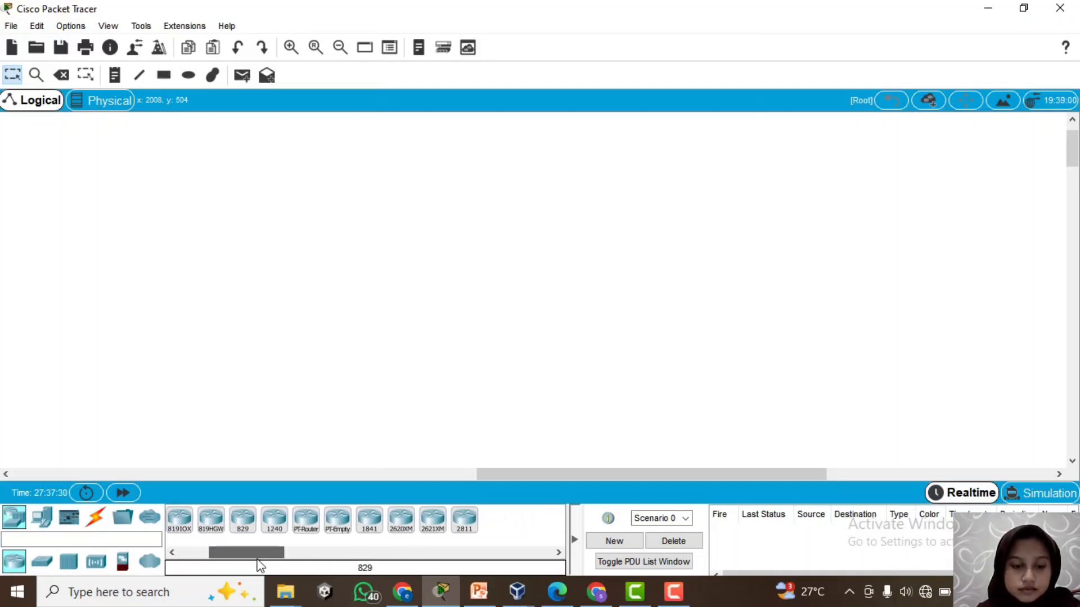
pyautogui.click(306, 518)
pyautogui.click(502, 160)
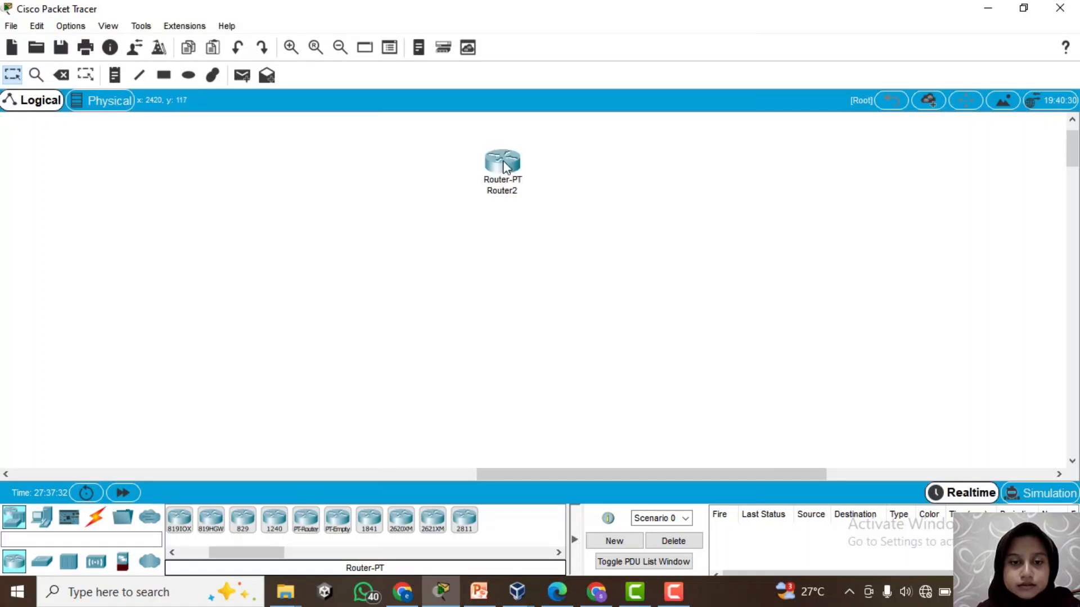
# Place a 3560-24PS multilayer switch below the router
pyautogui.click(43, 562)
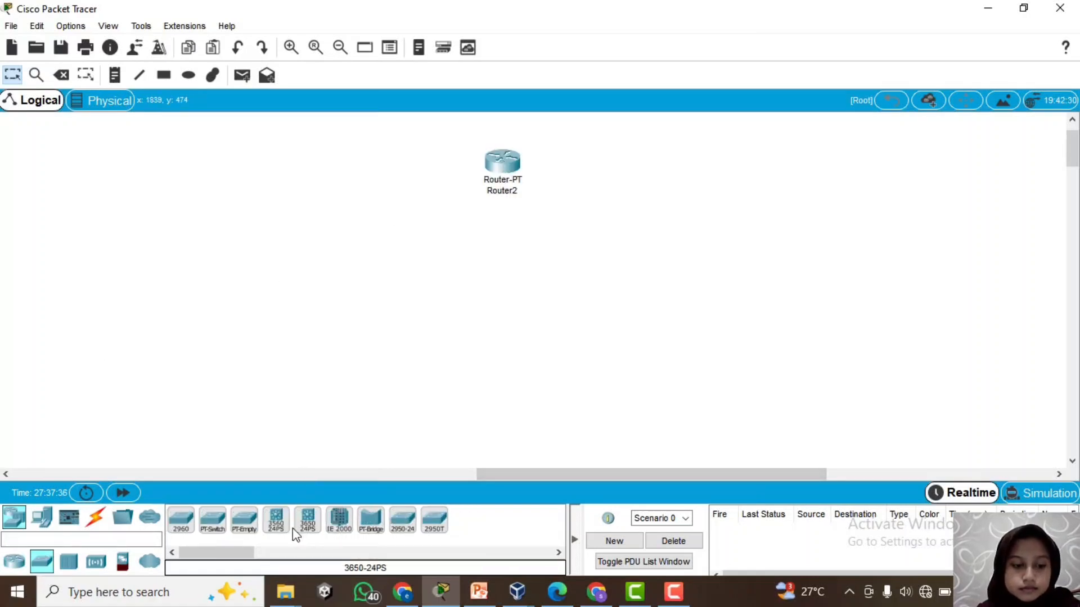
pyautogui.click(275, 520)
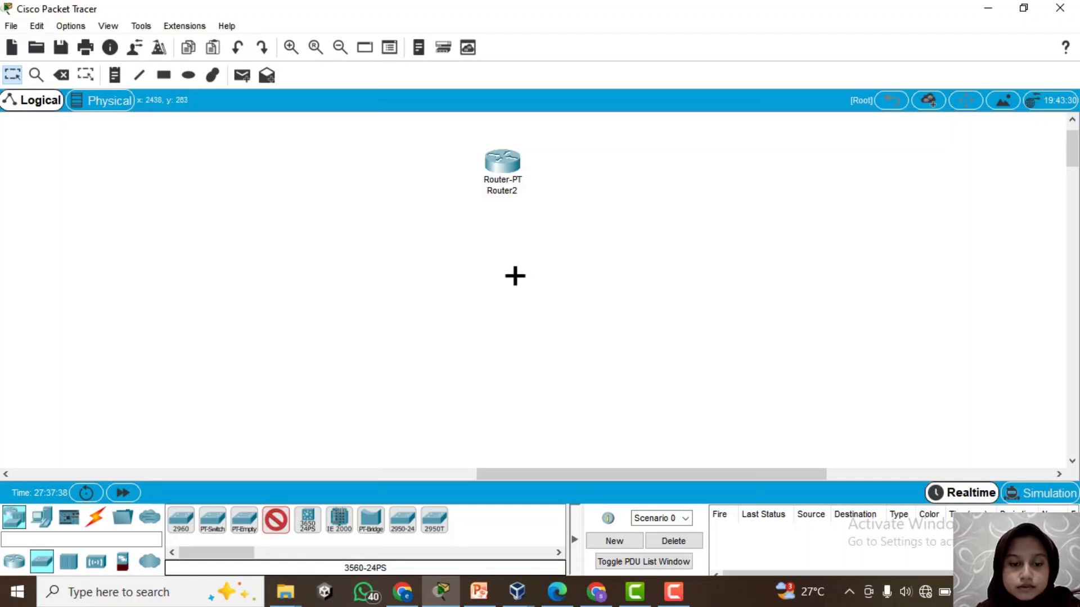
pyautogui.click(510, 285)
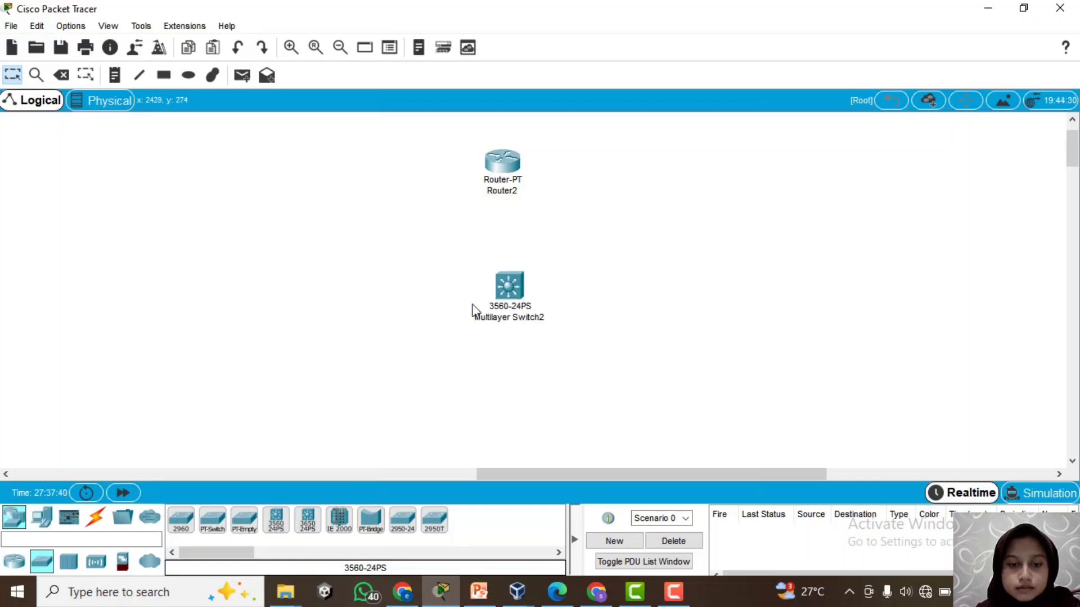
# Place two PCs and one generic server in a row beneath the multilayer switch, with the server after the PCs
pyautogui.click(43, 520)
pyautogui.click(181, 519)
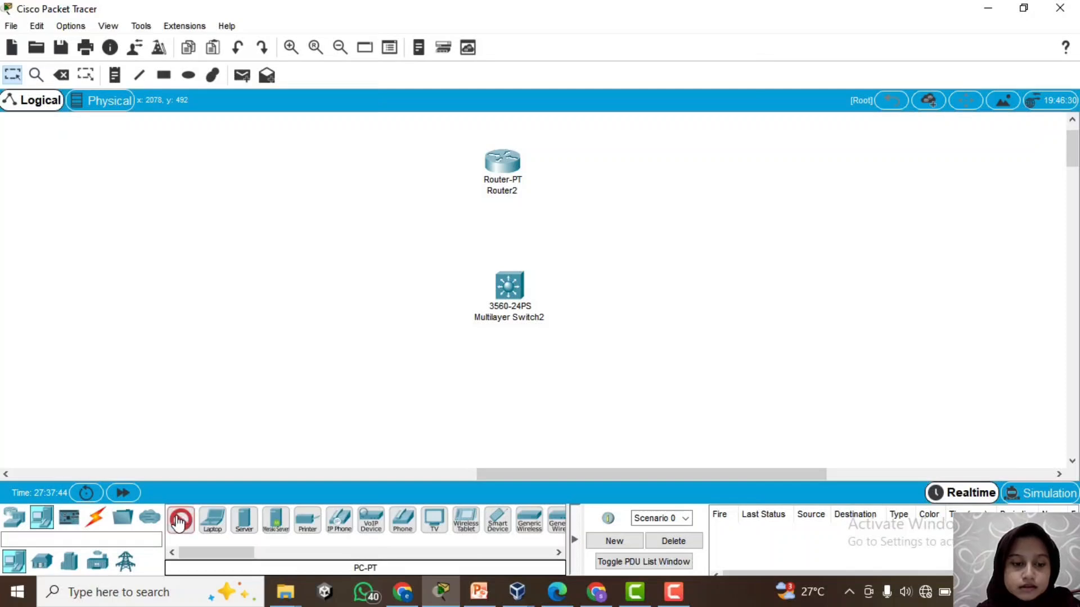
pyautogui.click(263, 398)
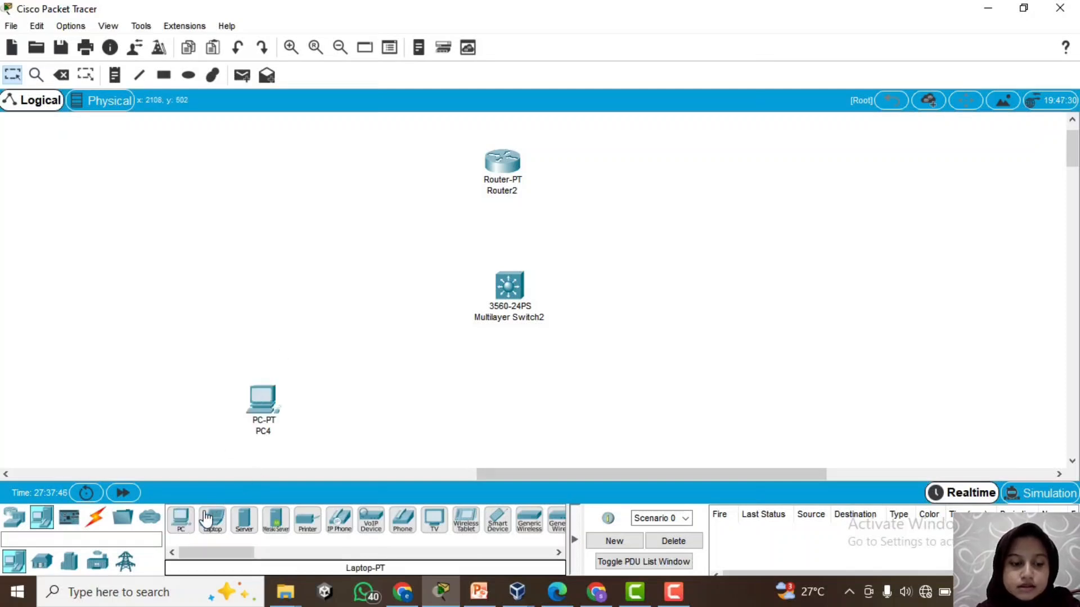
pyautogui.click(181, 520)
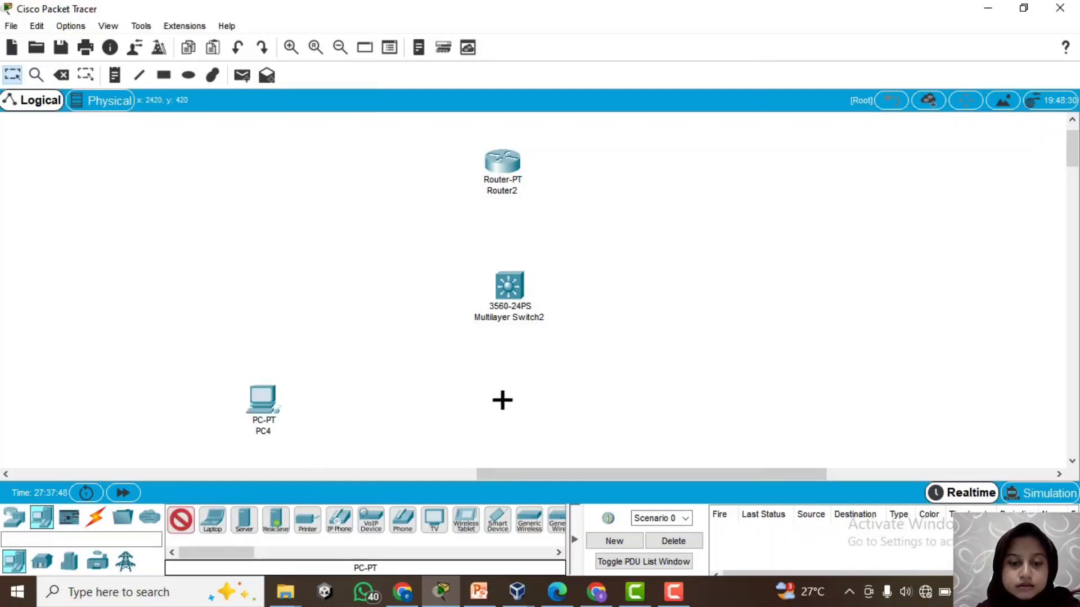
pyautogui.click(501, 400)
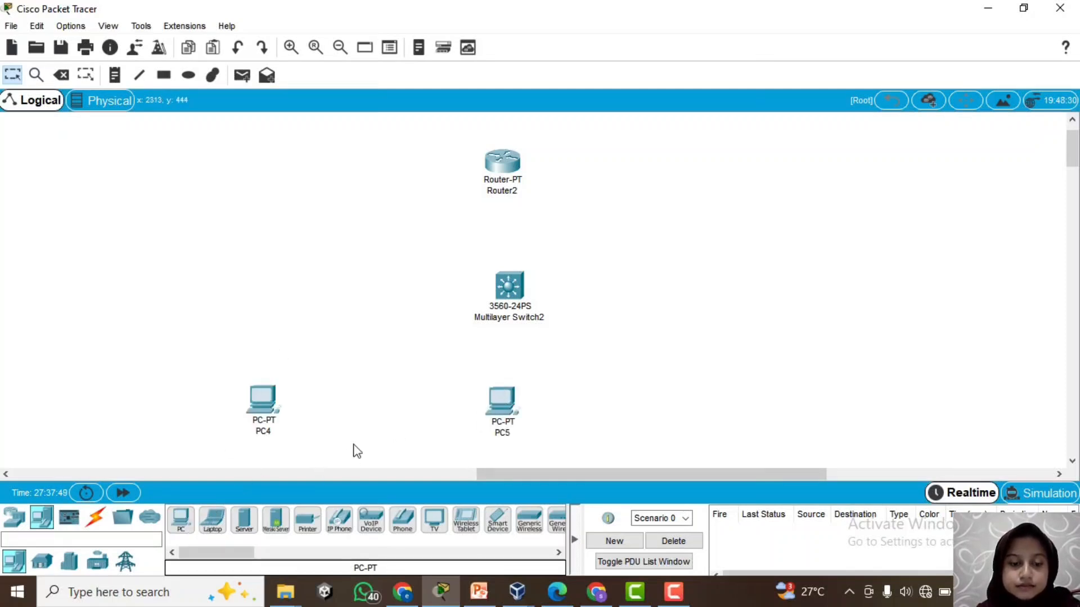
pyautogui.click(244, 528)
pyautogui.click(713, 415)
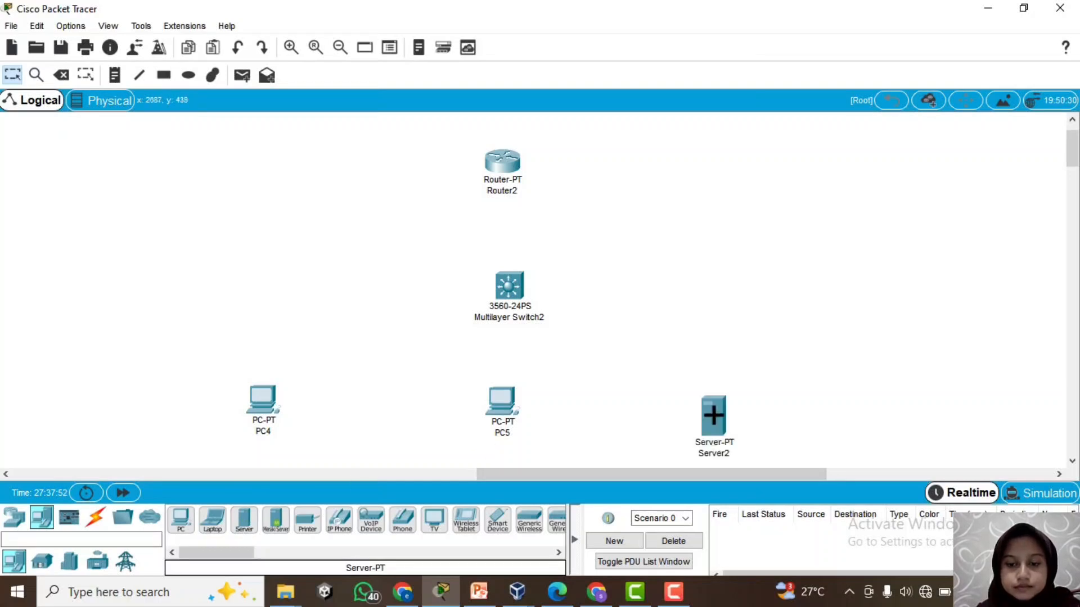
# Connect PC4's FastEthernet0 to the multilayer switch's FastEthernet0/1 with a copper straight-through cable
pyautogui.click(95, 517)
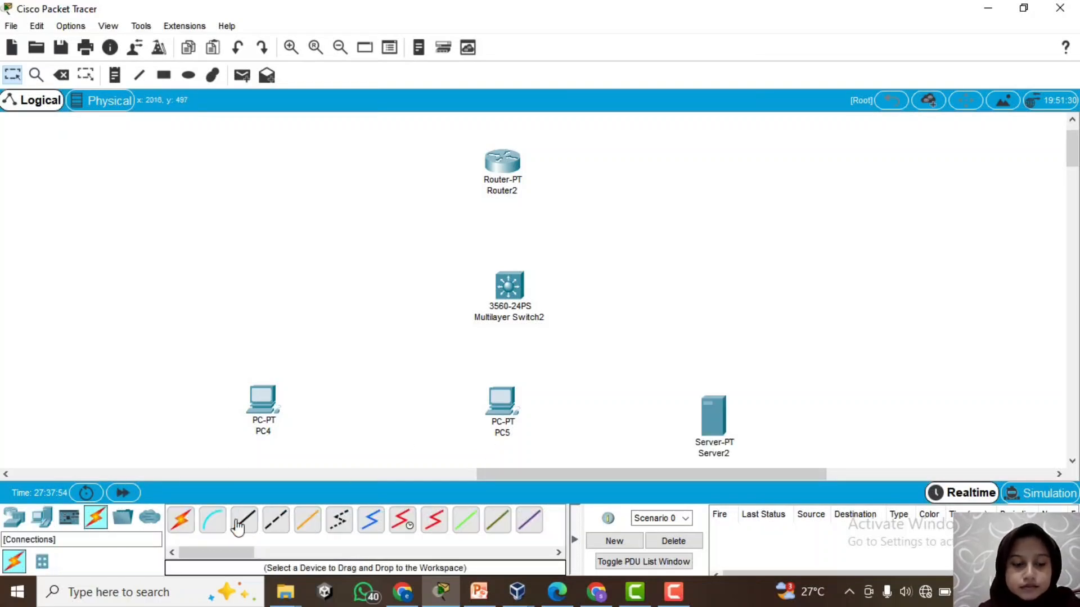
pyautogui.click(239, 526)
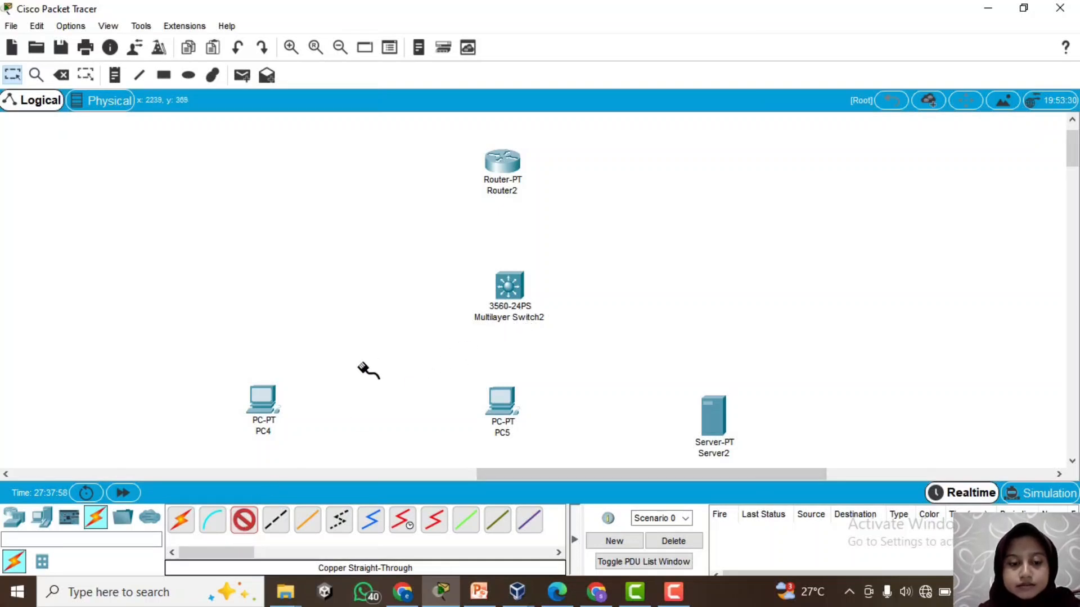
pyautogui.click(262, 403)
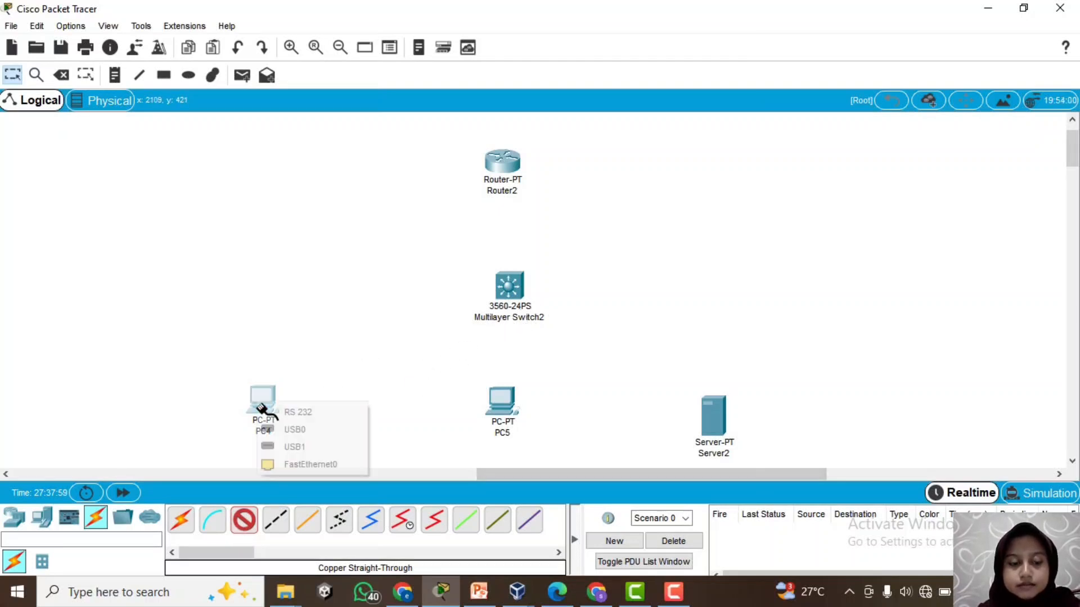
pyautogui.click(299, 465)
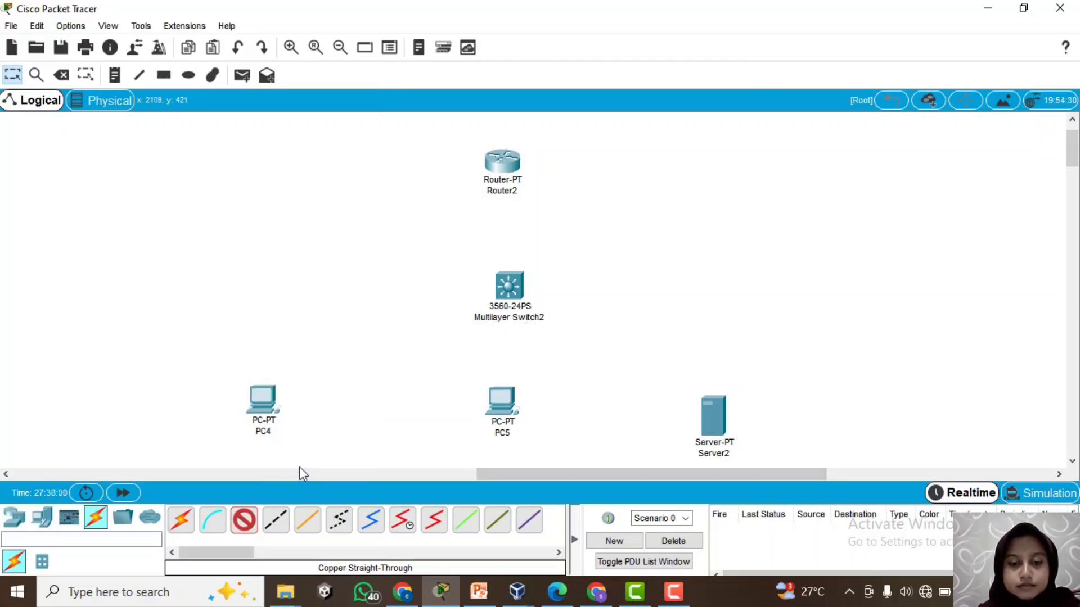
pyautogui.click(510, 297)
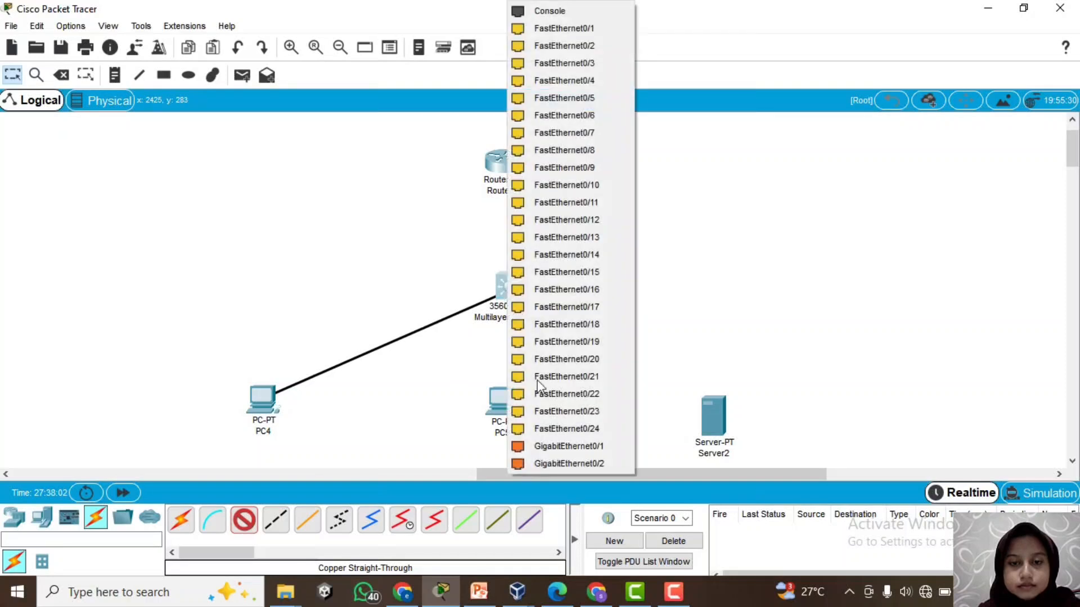
pyautogui.click(575, 30)
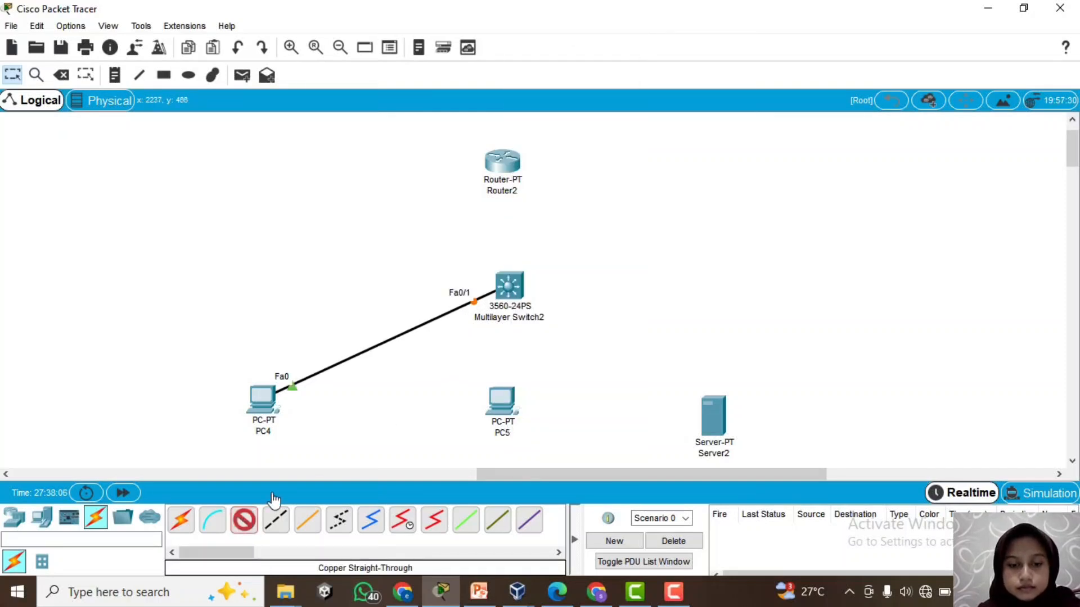
# Connect PC5's FastEthernet0 to the multilayer switch's FastEthernet0/2 with a copper straight-through cable
pyautogui.click(504, 400)
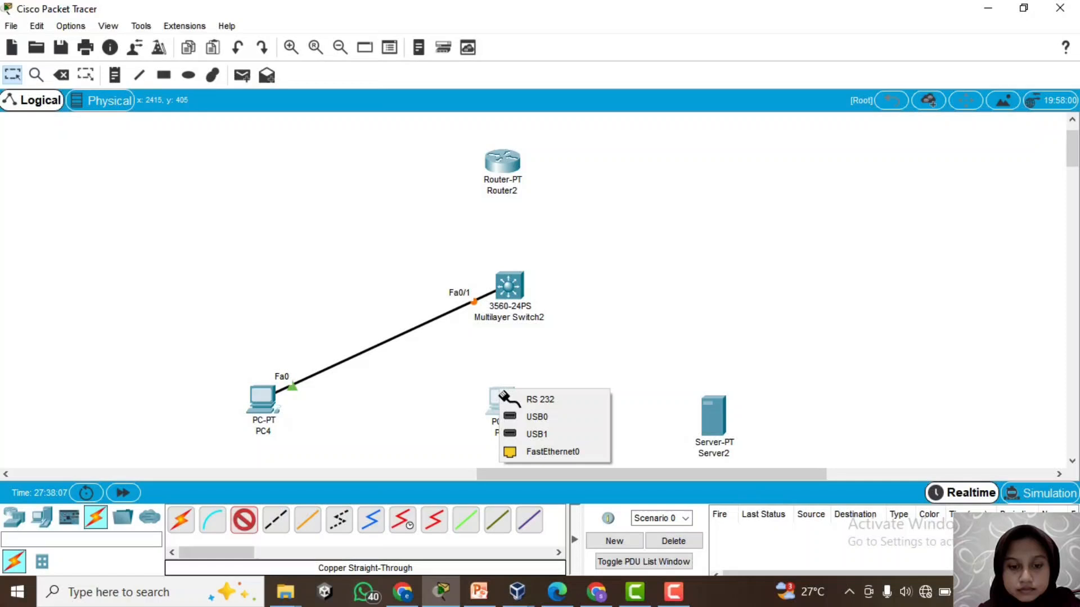
pyautogui.click(518, 451)
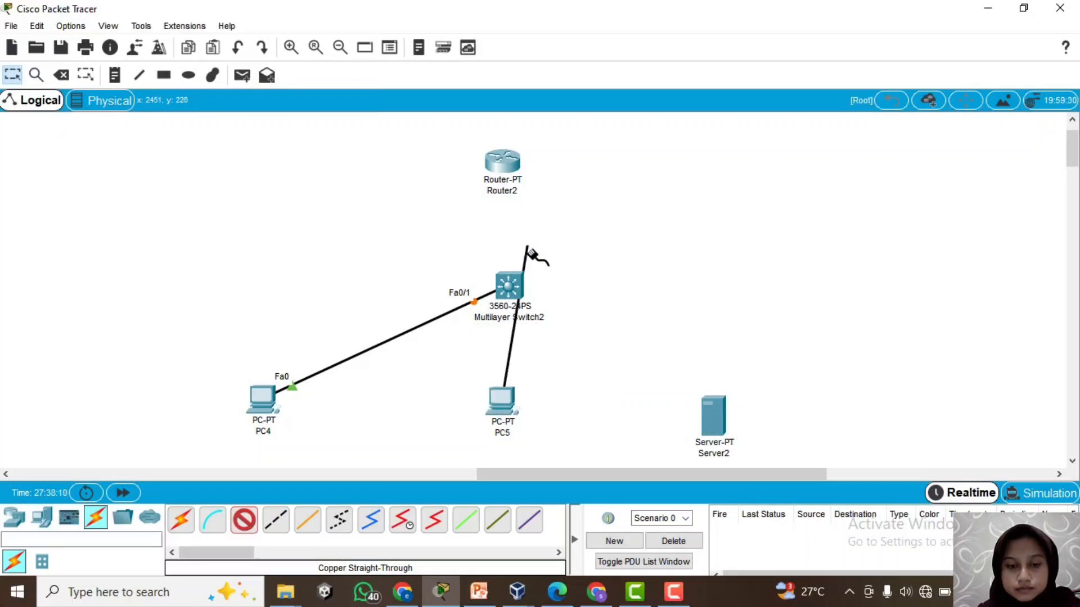
pyautogui.click(509, 286)
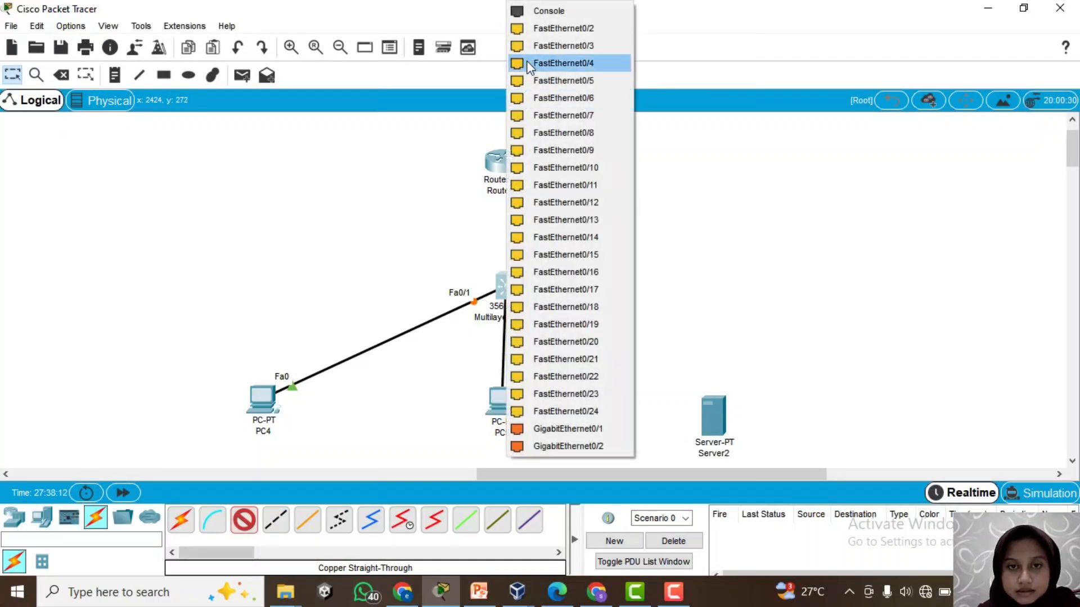
pyautogui.click(528, 29)
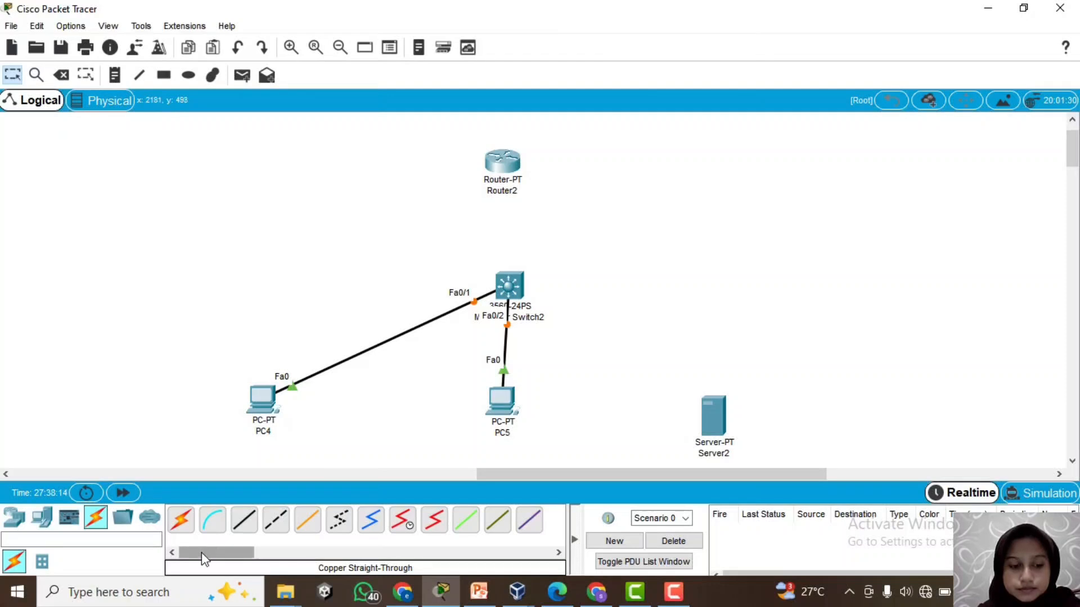
# Connect the server's FastEthernet0 to the multilayer switch's FastEthernet0/3 with a copper straight-through cable
pyautogui.click(243, 521)
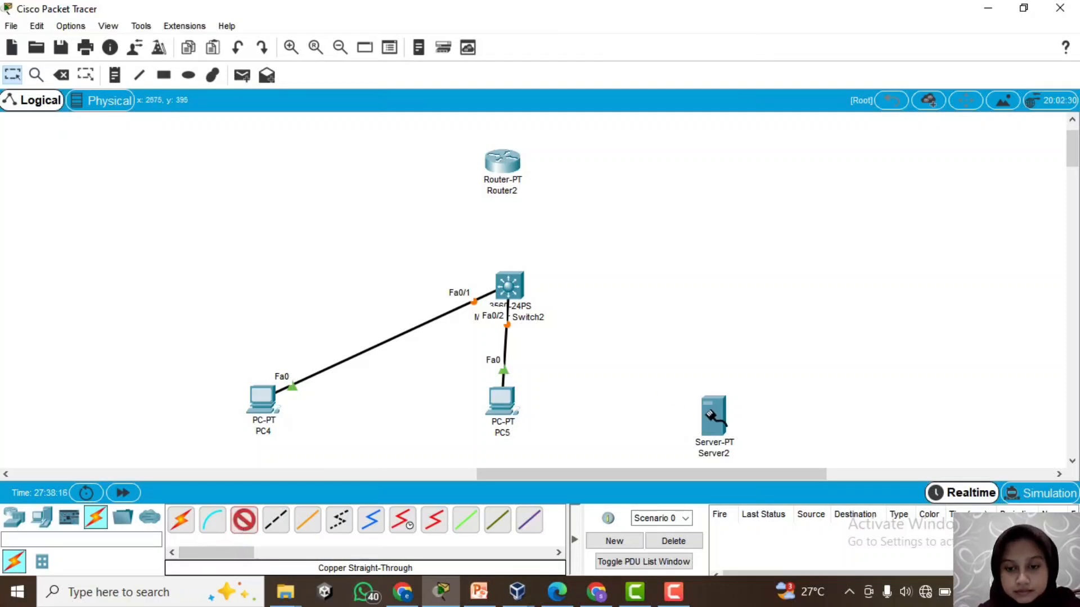
pyautogui.click(711, 419)
pyautogui.click(727, 419)
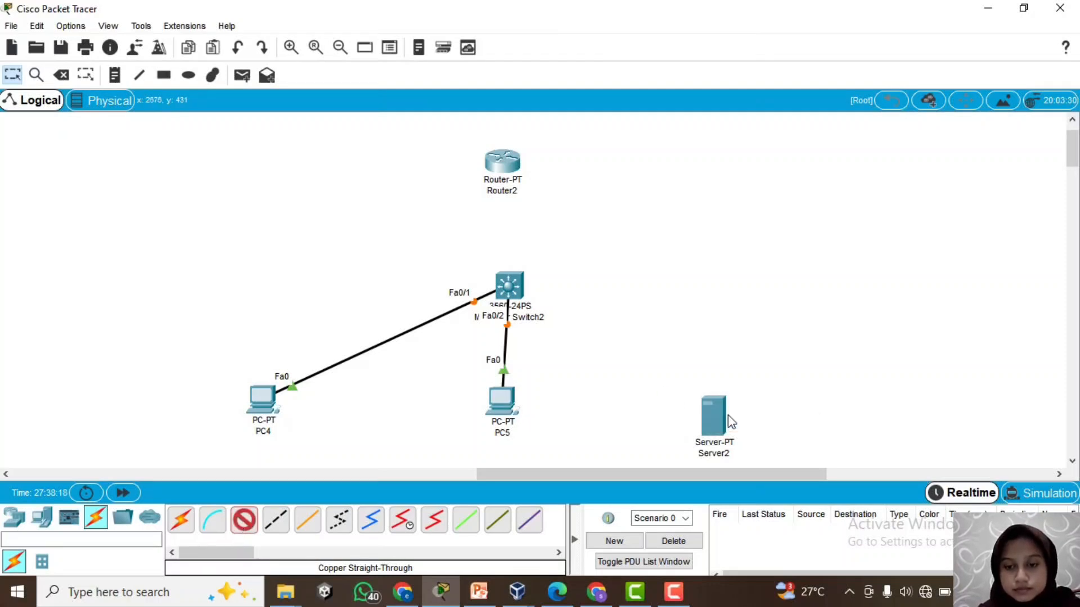
pyautogui.click(508, 286)
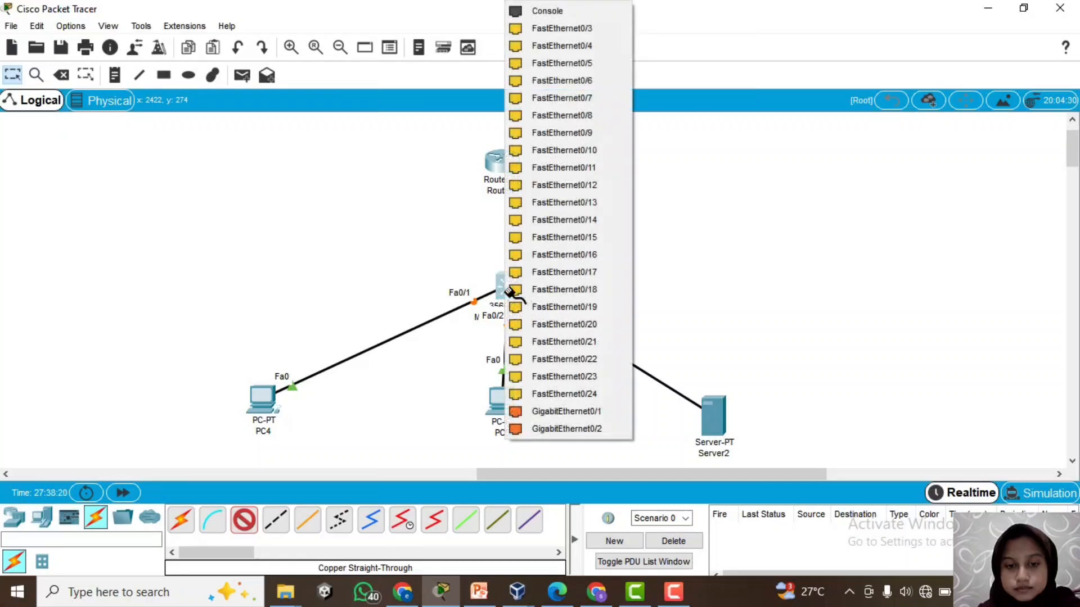
pyautogui.click(556, 28)
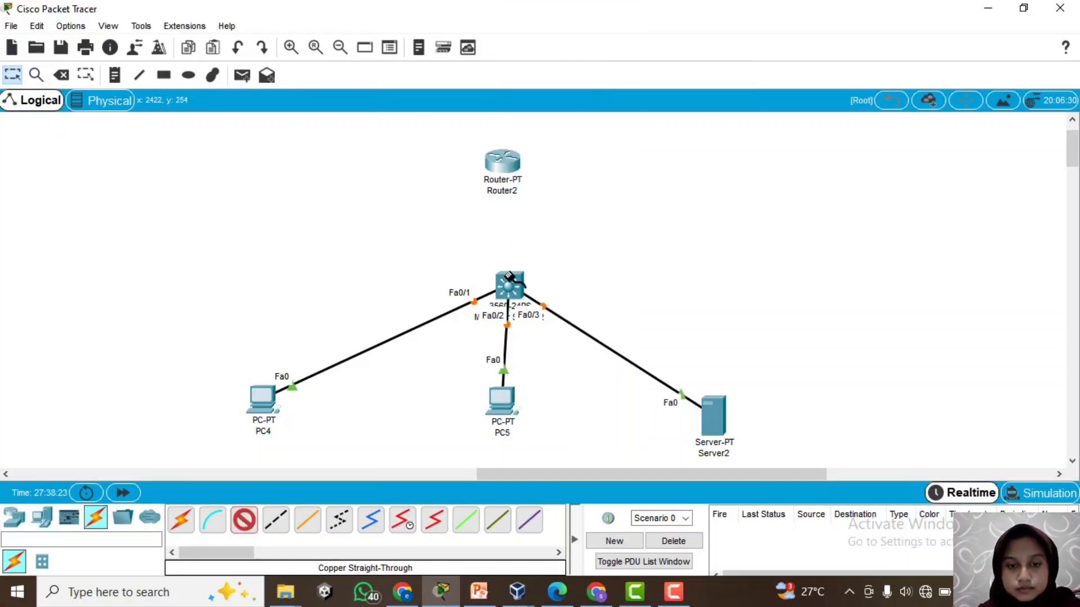
# Connect the switch's FastEthernet0/4 to the router's FastEthernet0/0 with copper straight-through cable, and align the router and PC5 vertically with the switch
pyautogui.click(509, 283)
pyautogui.click(561, 28)
pyautogui.click(509, 164)
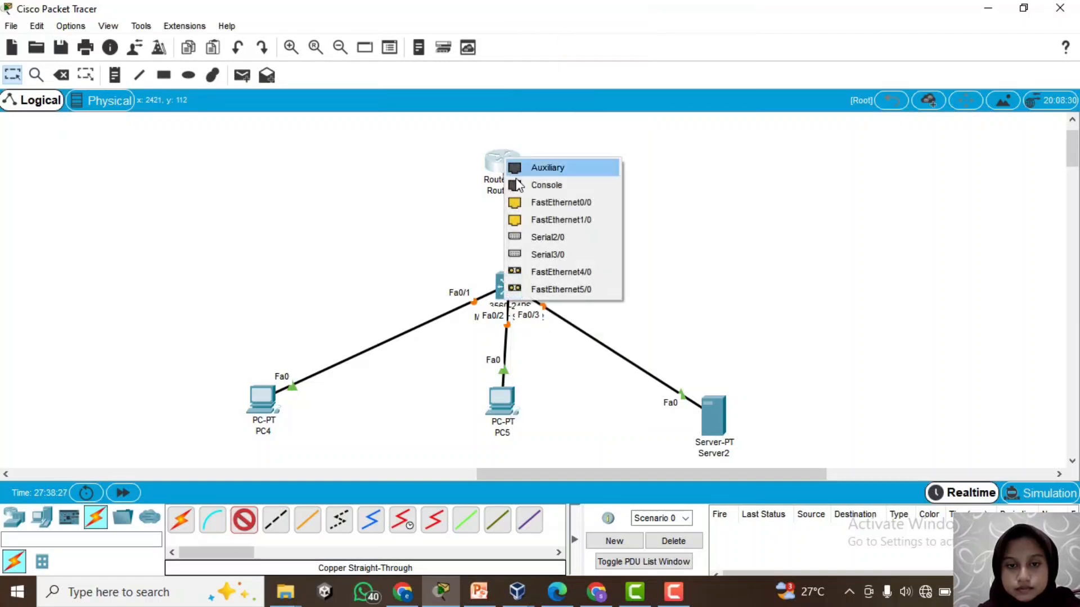
pyautogui.click(527, 204)
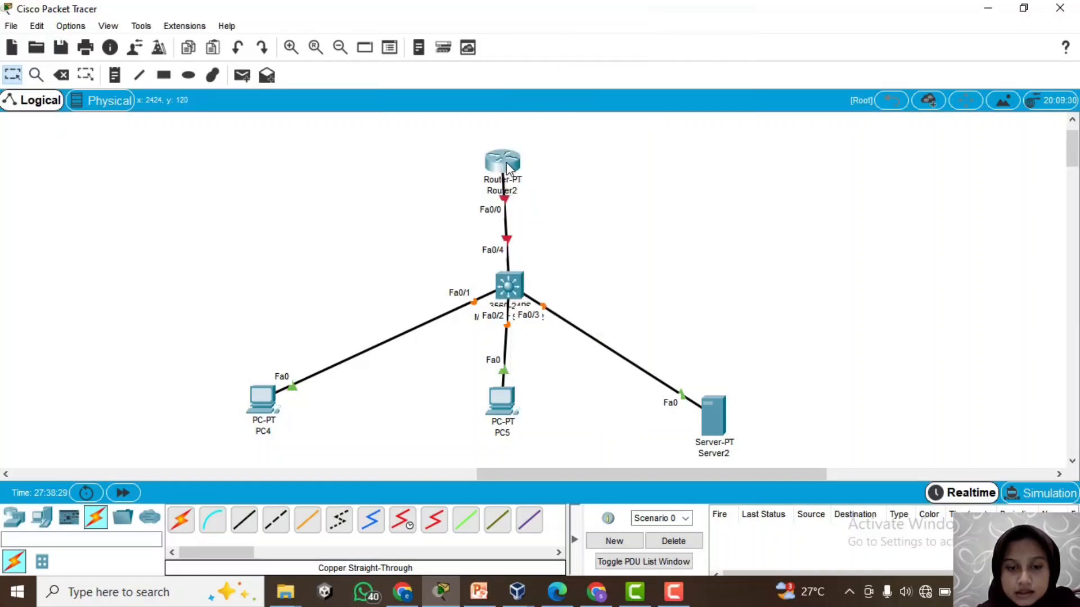
pyautogui.moveTo(511, 164); pyautogui.dragTo(517, 166)
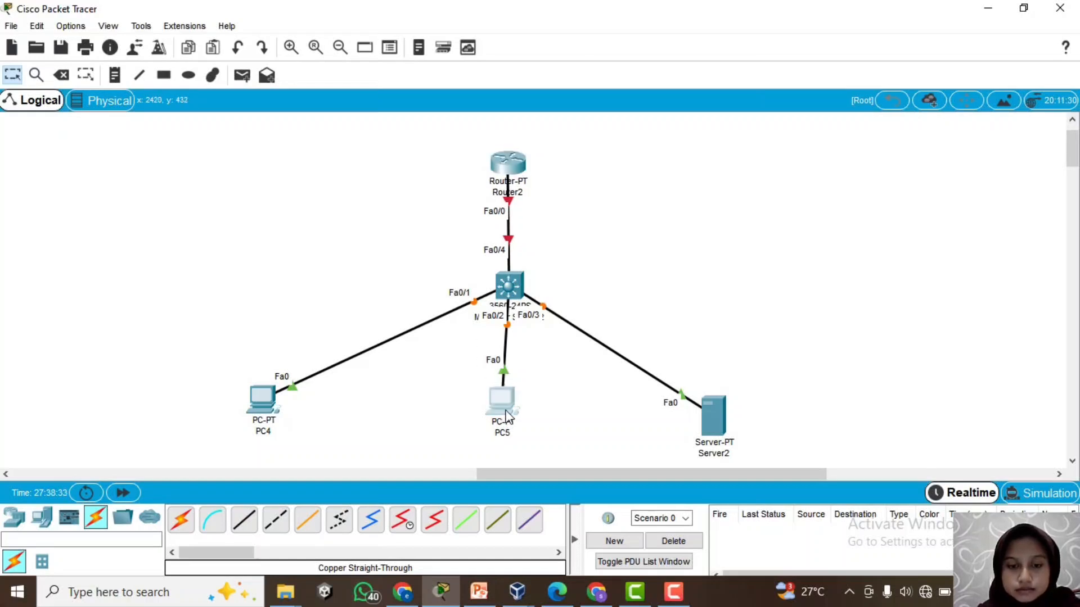
pyautogui.moveTo(503, 416); pyautogui.dragTo(510, 417)
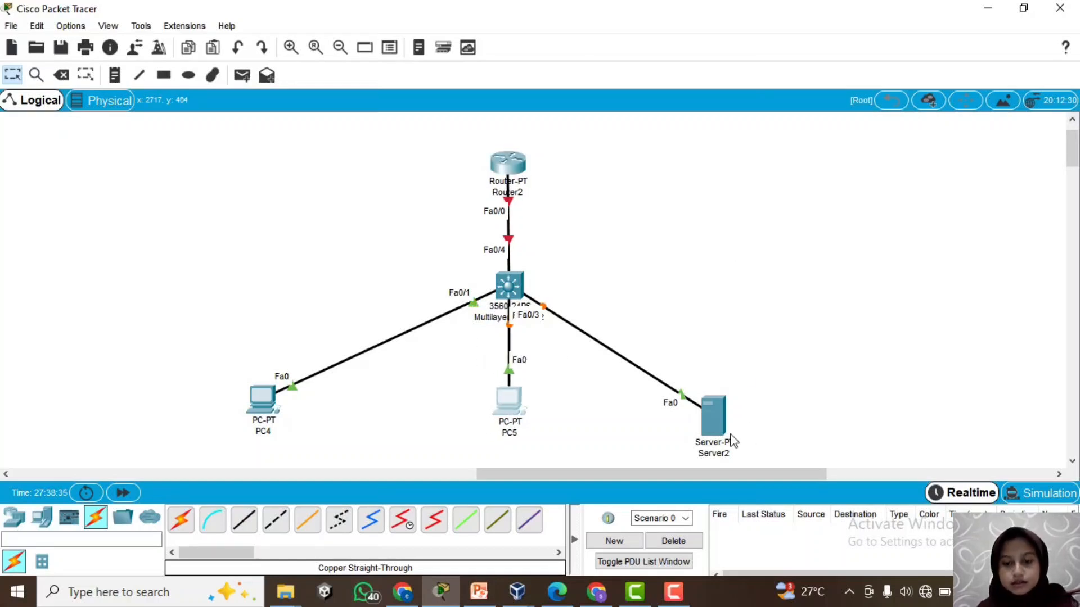
# Move Server2 up level with the PC row and shift PC4 slightly closer to the multilayer switch
pyautogui.moveTo(719, 422); pyautogui.dragTo(723, 404)
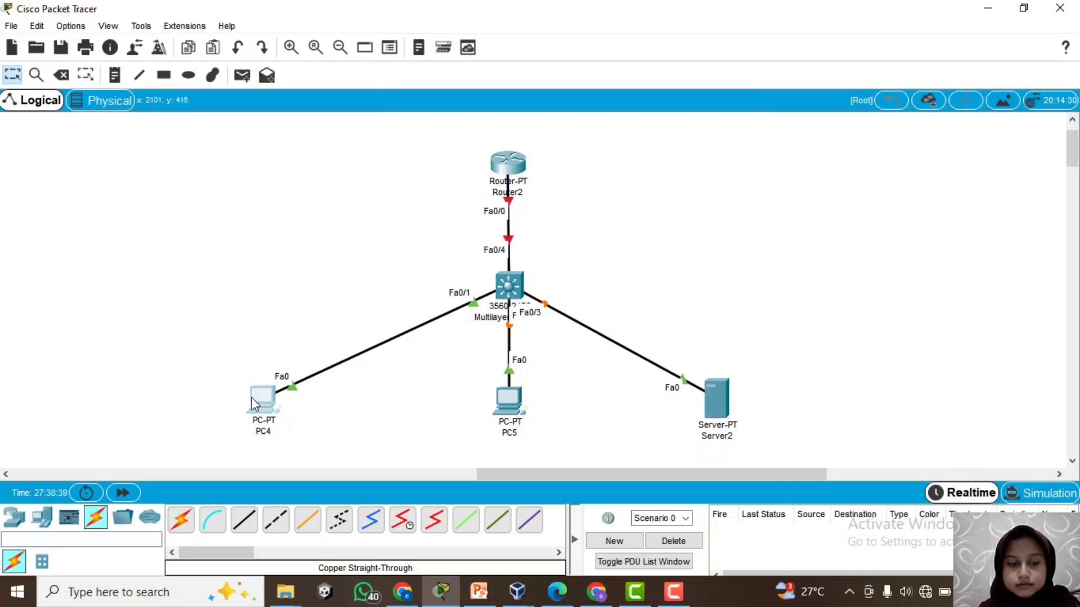
pyautogui.moveTo(251, 397); pyautogui.dragTo(266, 398)
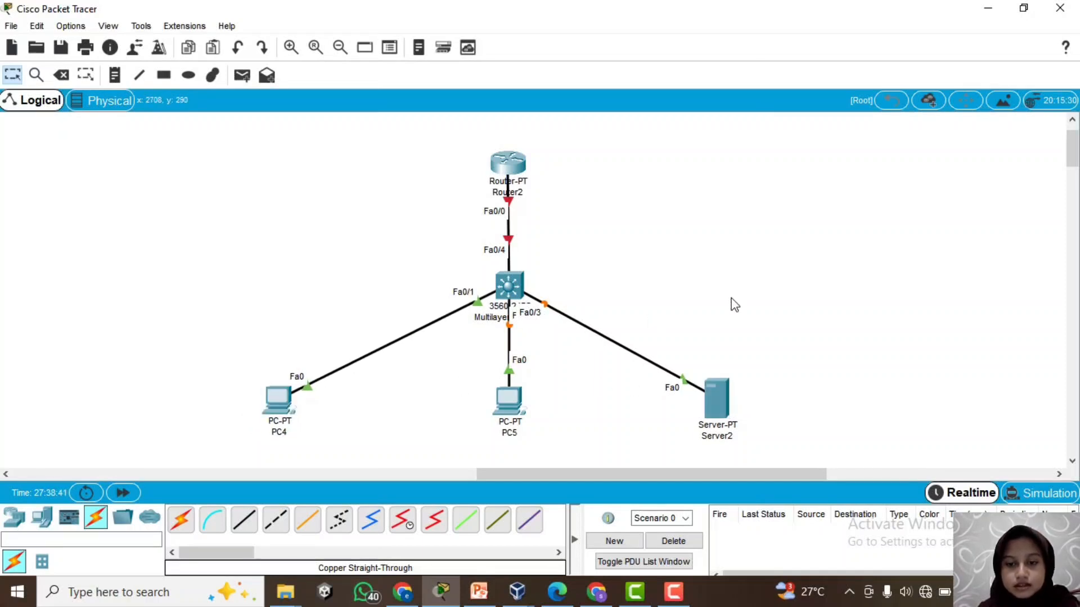
# Assign Server2 the static IPv4 address 192.168.30.1 with subnet mask 255.255.255.0
pyautogui.click(725, 412)
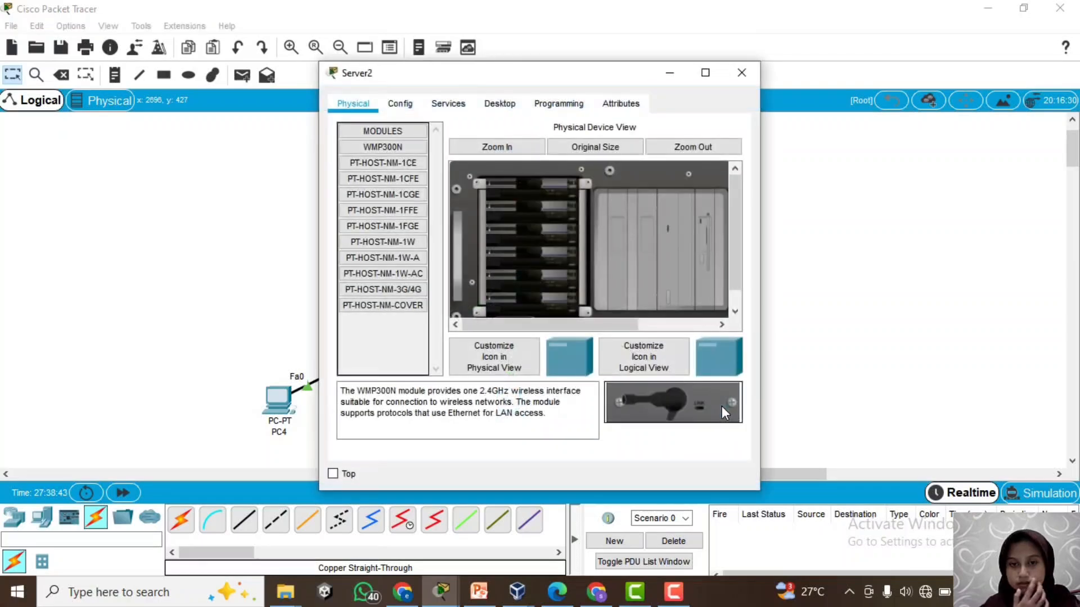
pyautogui.click(400, 104)
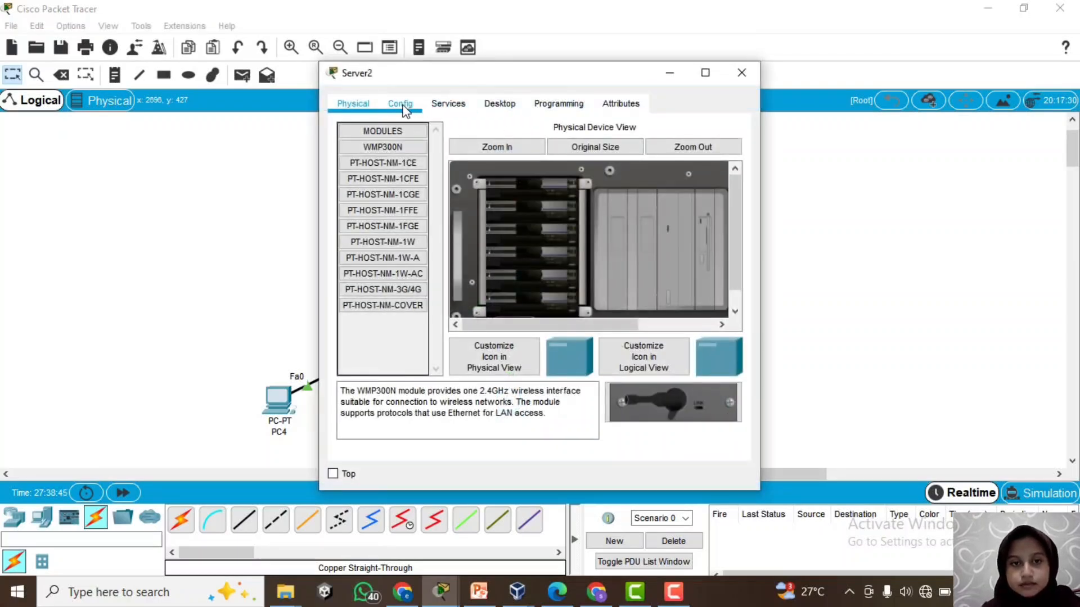
pyautogui.click(444, 106)
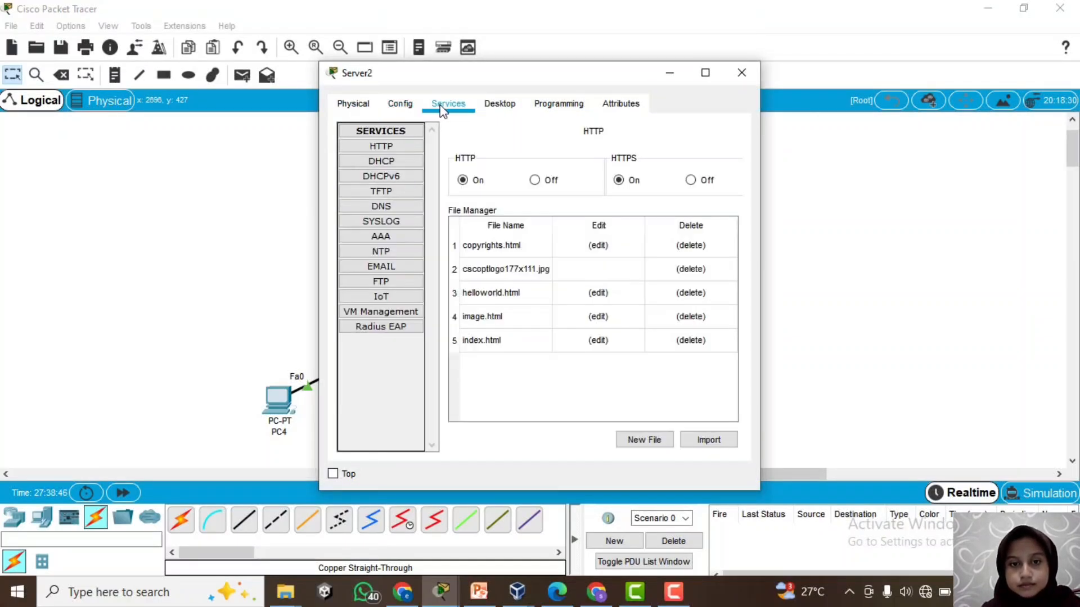
pyautogui.click(488, 106)
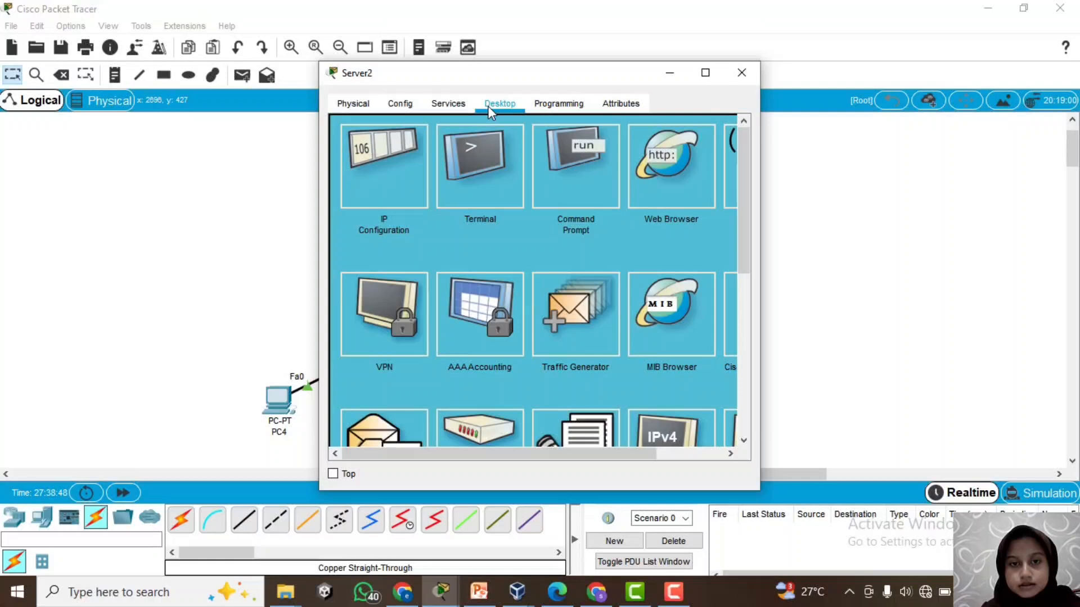
pyautogui.click(366, 194)
pyautogui.click(470, 197)
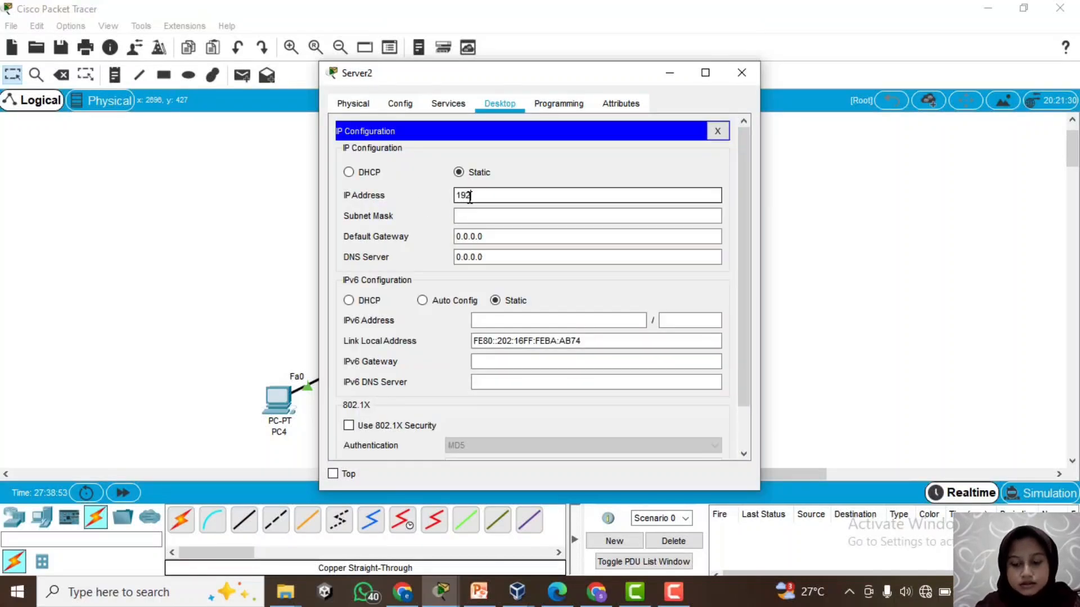
pyautogui.write('192.15')
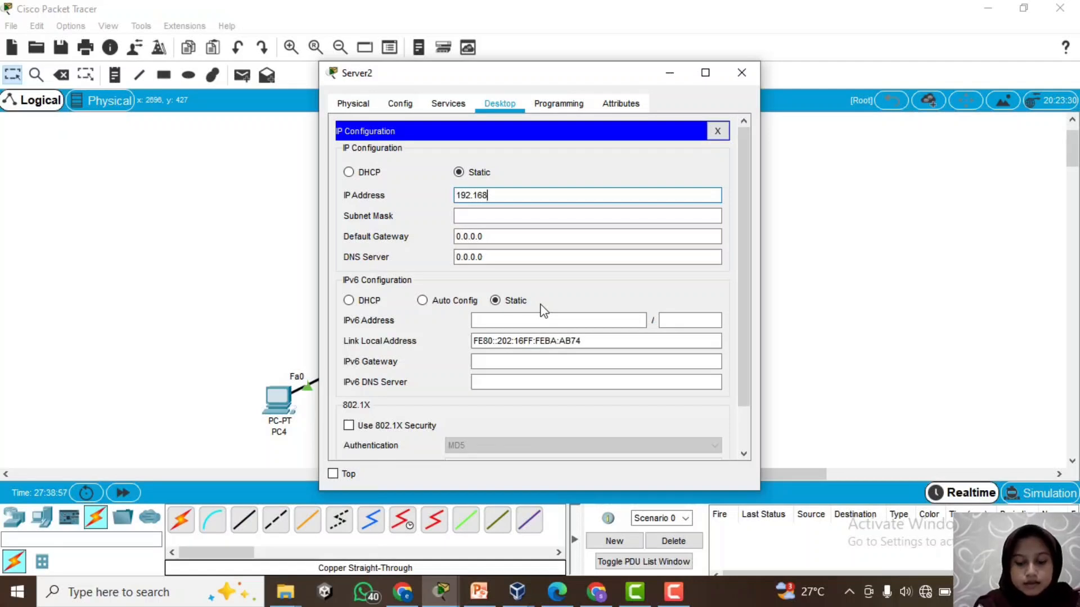
pyautogui.write('8.')
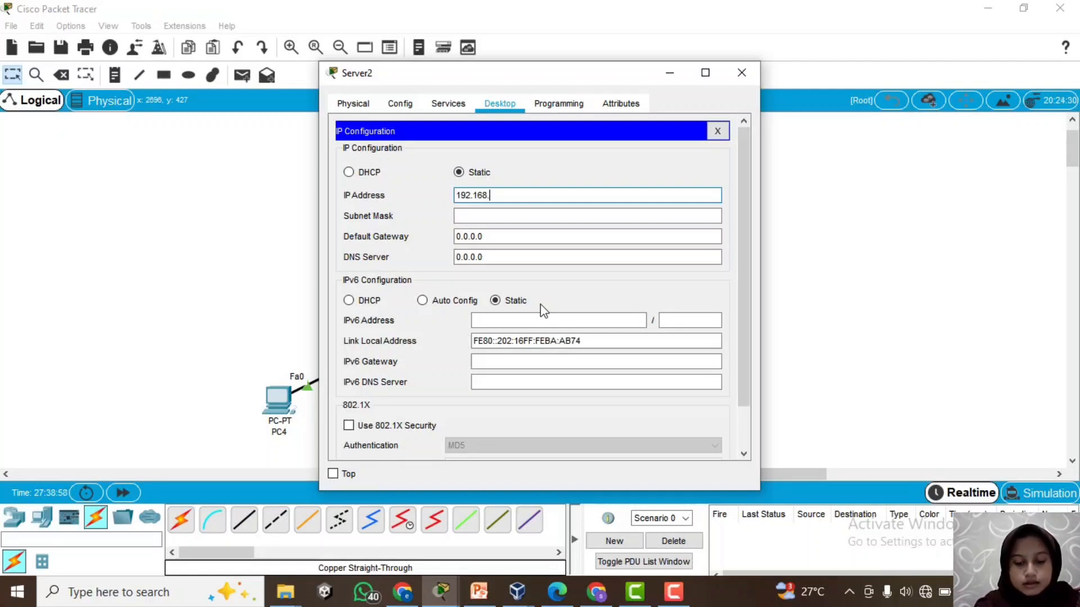
pyautogui.write('30.1')
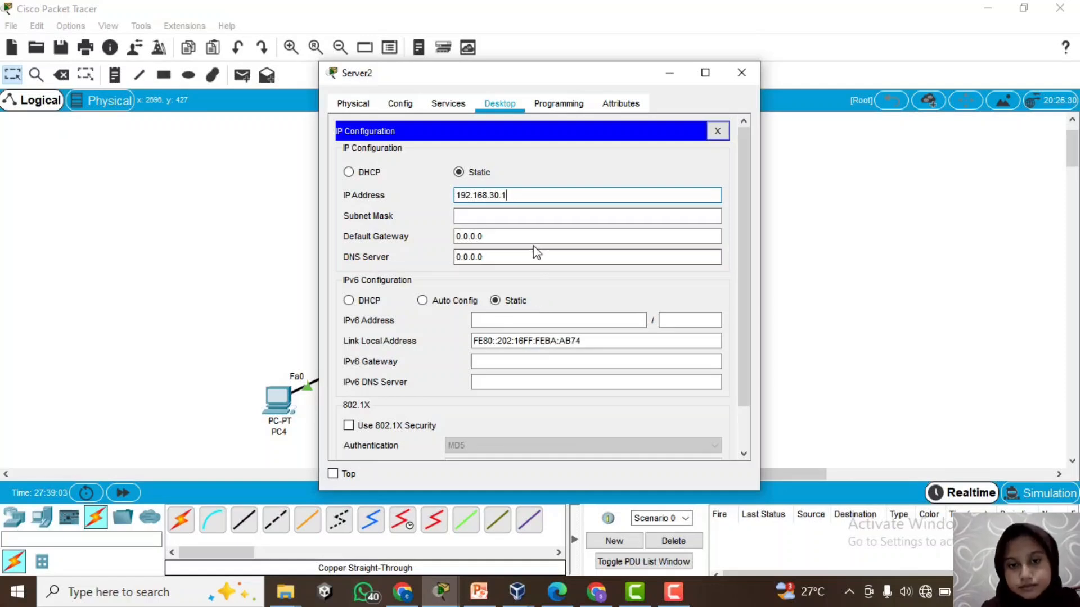
pyautogui.click(519, 217)
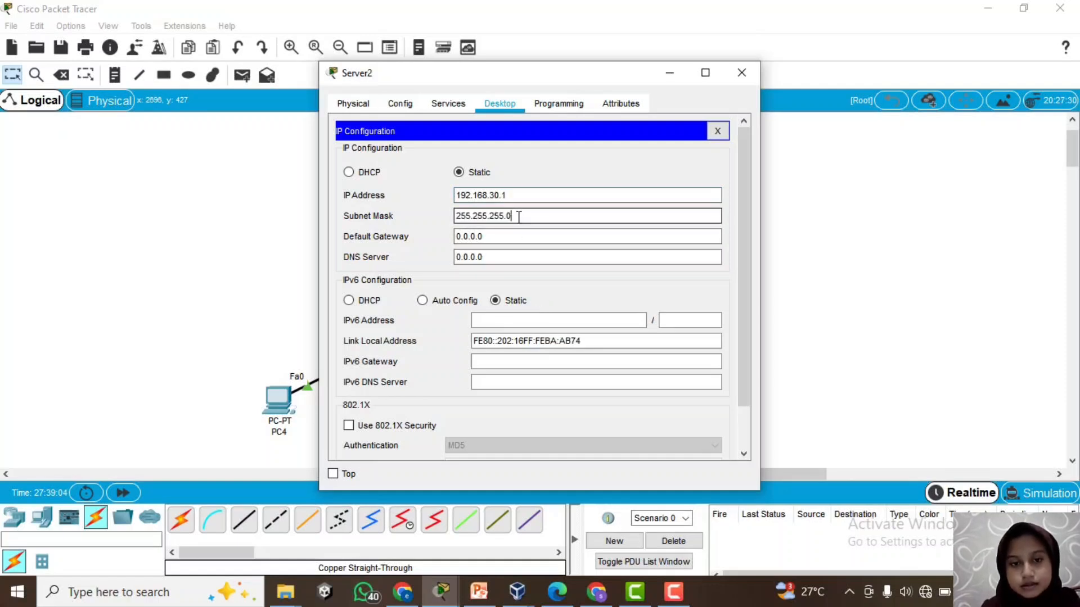
# Turn on Server2's DHCP service for FastEthernet0 and enter kampus.local as the pool name
pyautogui.click(447, 105)
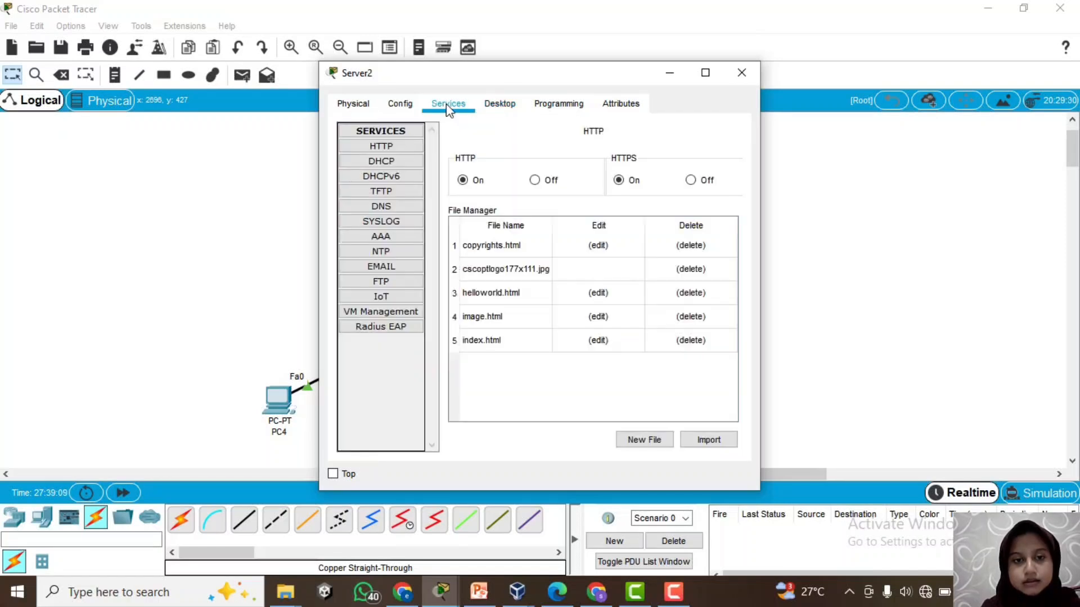
pyautogui.click(402, 163)
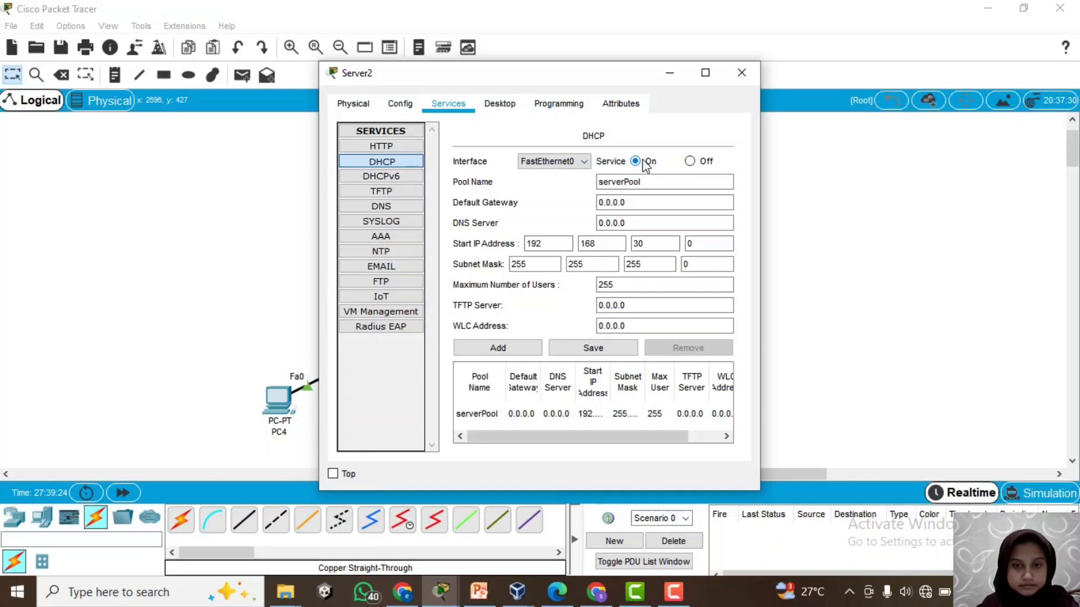
pyautogui.moveTo(651, 184); pyautogui.dragTo(589, 189)
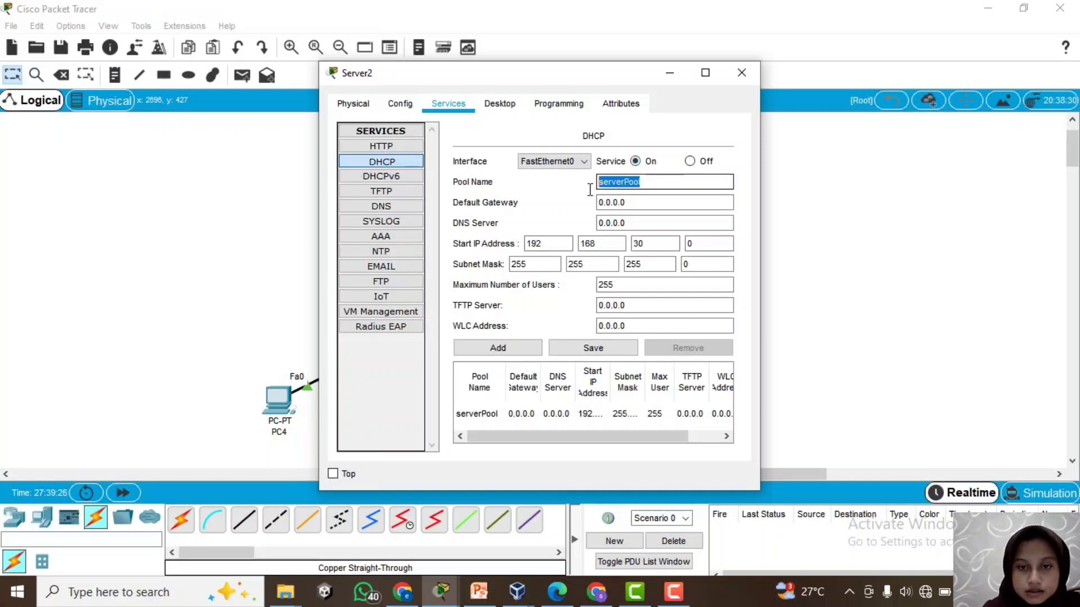
pyautogui.press('BackSpace')
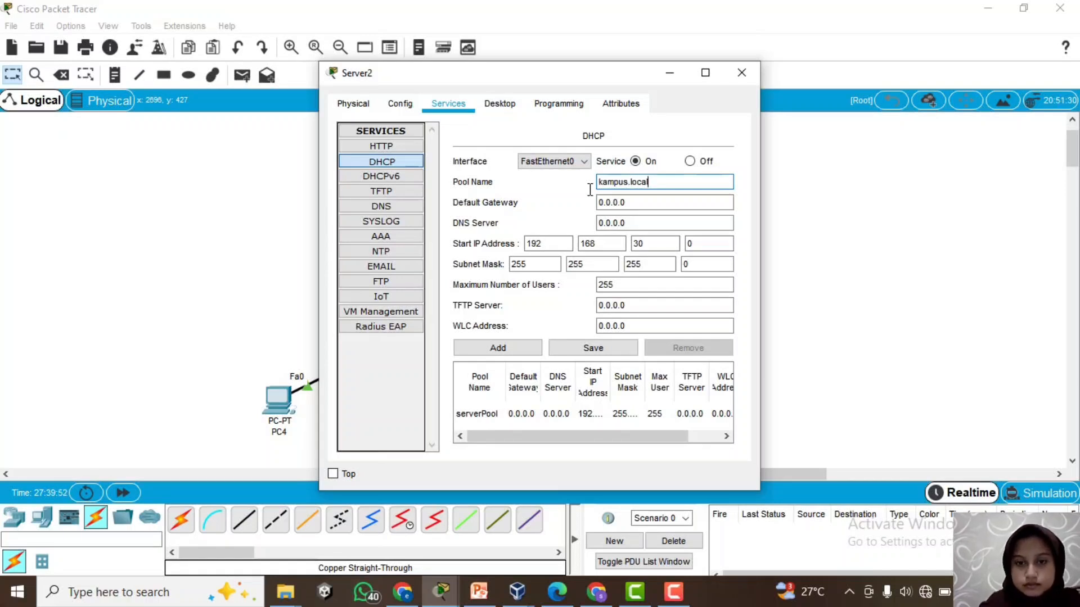
# Set both the default gateway and the DNS server of the DHCP pool to 192.168.30.1
pyautogui.press('Tab')
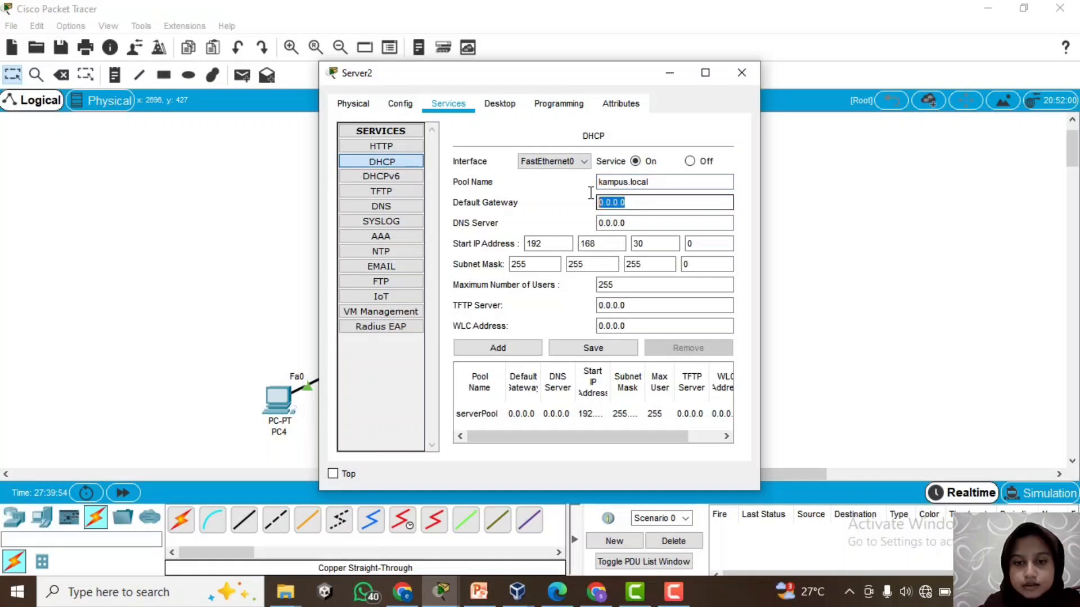
pyautogui.press('BackSpace')
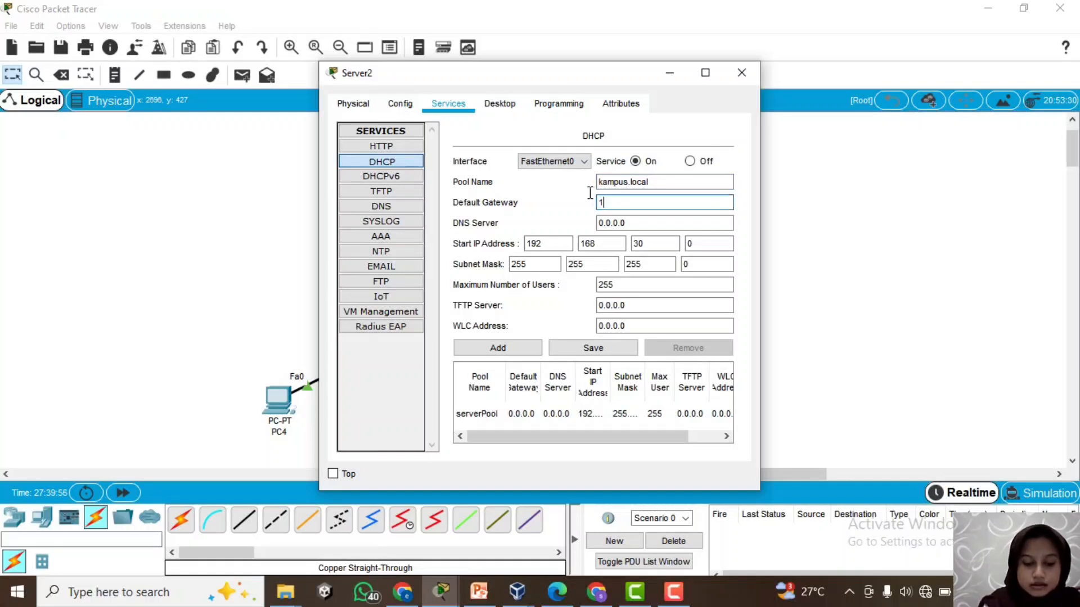
pyautogui.write('192.16')
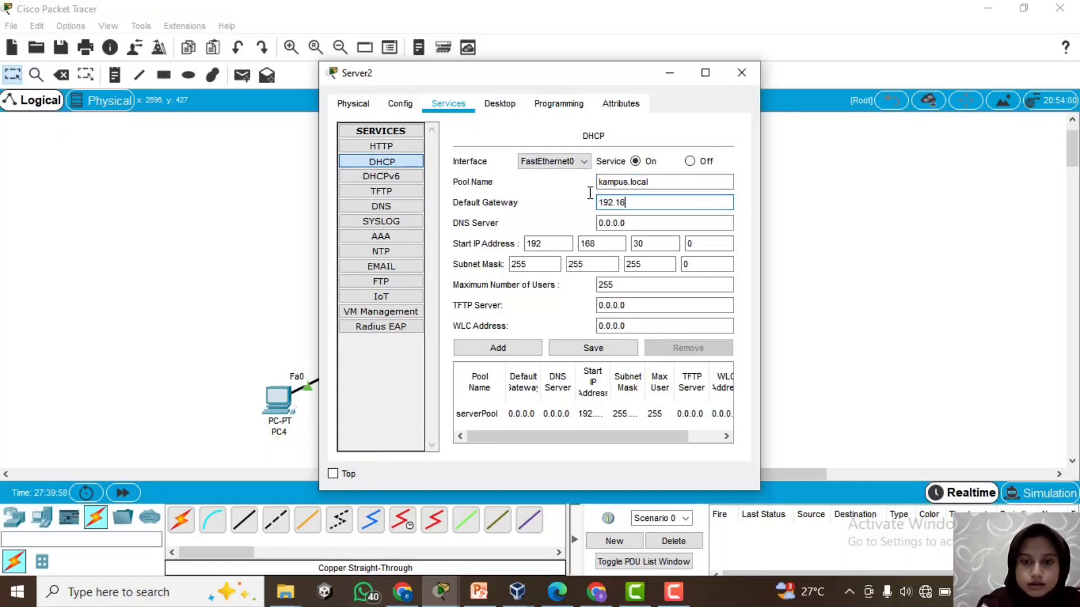
pyautogui.write('8.30.1')
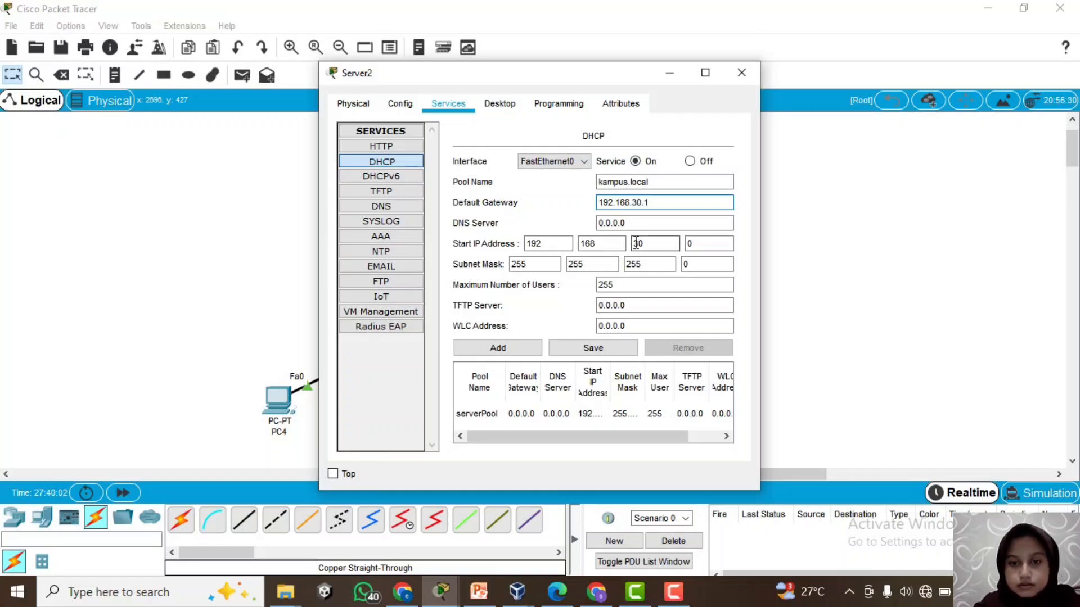
pyautogui.moveTo(664, 207); pyautogui.dragTo(598, 203)
pyautogui.hotkey('ctrl', 'c')
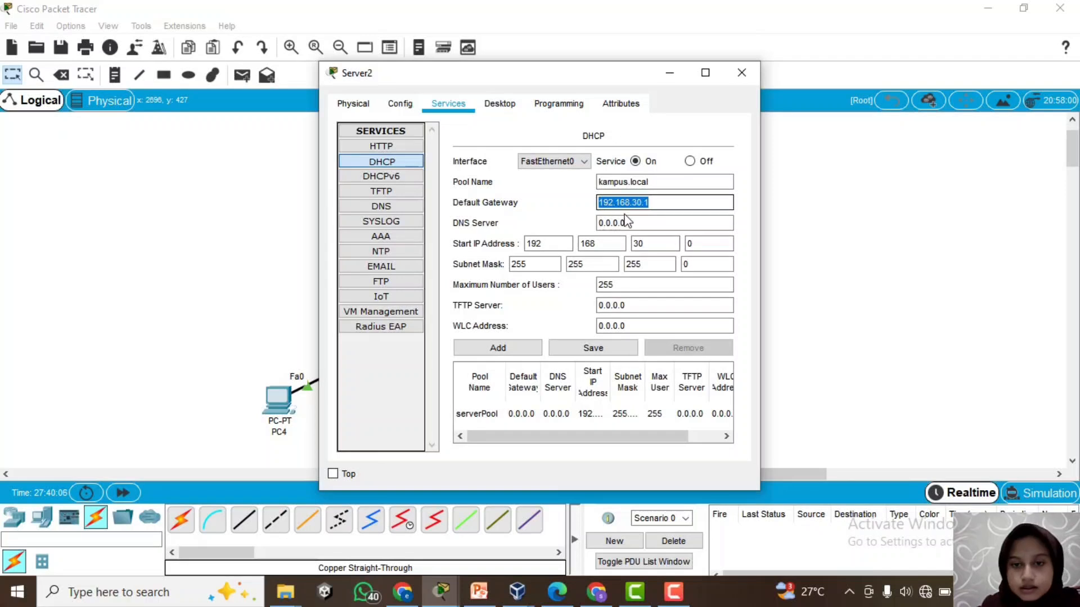
pyautogui.moveTo(644, 221); pyautogui.dragTo(593, 223)
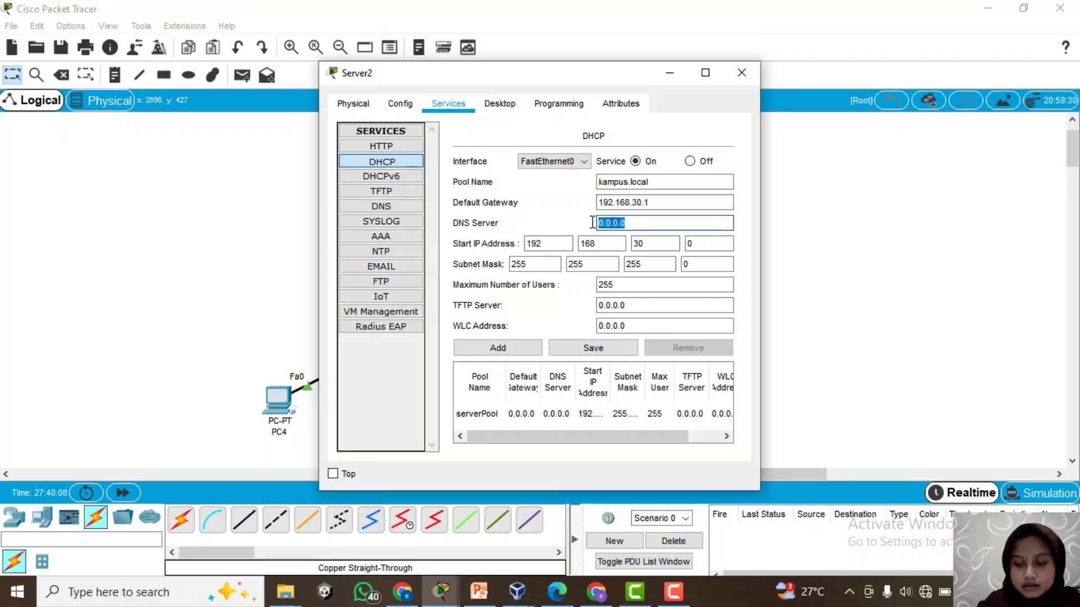
pyautogui.press('BackSpace')
pyautogui.hotkey('ctrl', 'v')
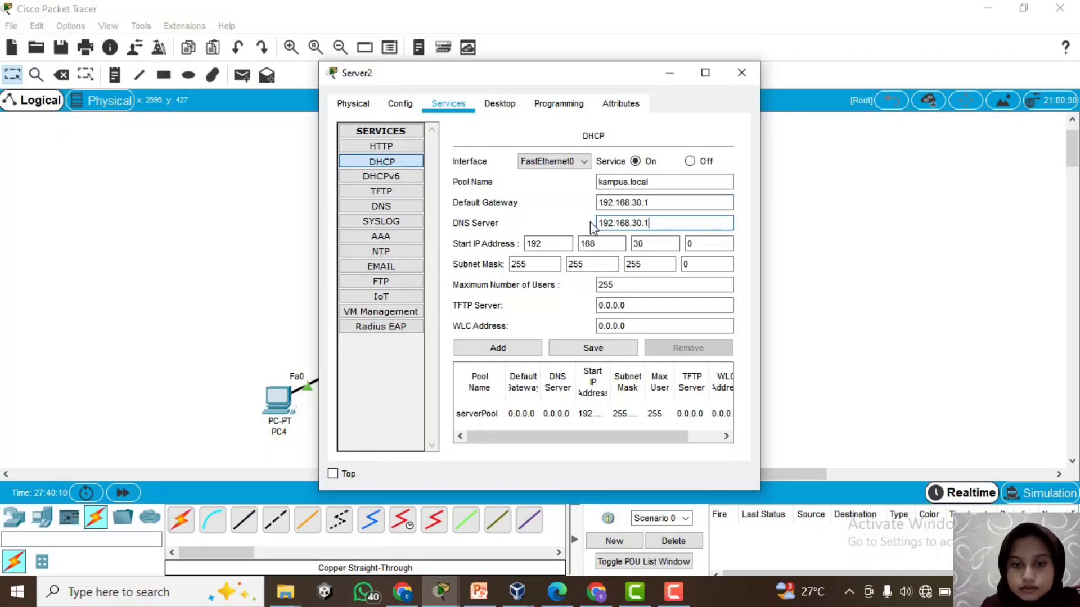
# Set the DHCP pool's start IP address to 192.168.30.2 and save the settings as a new pool
pyautogui.click(698, 246)
pyautogui.press('BackSpace')
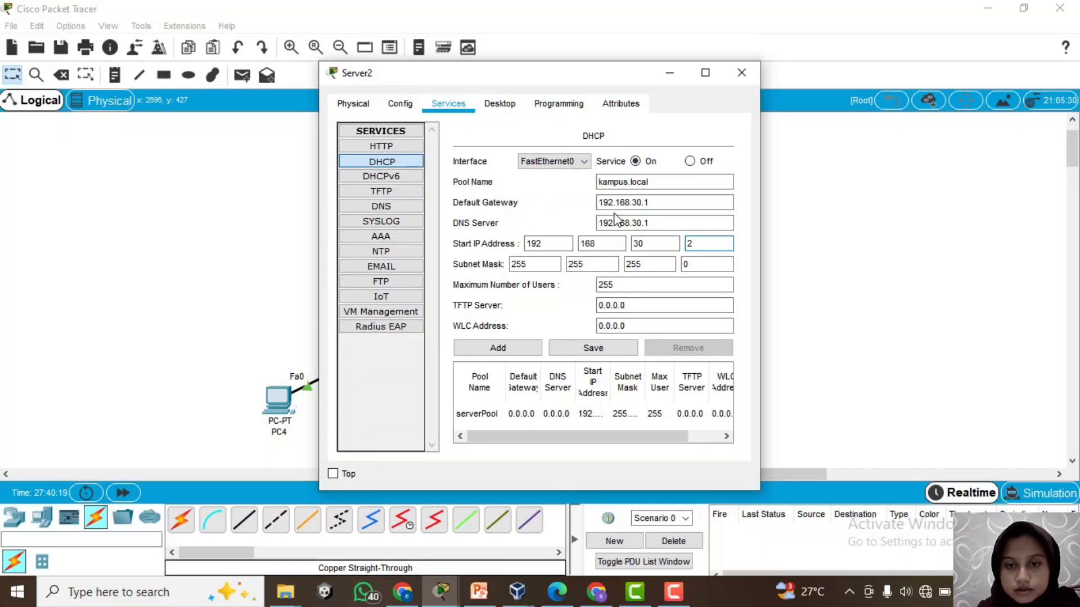
pyautogui.click(605, 349)
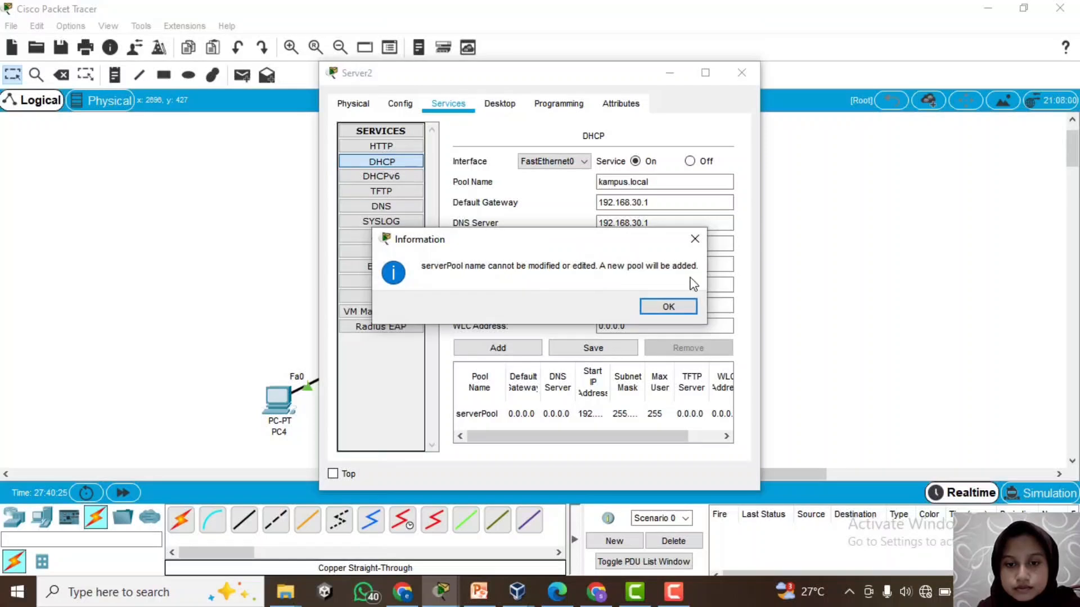
pyautogui.click(669, 307)
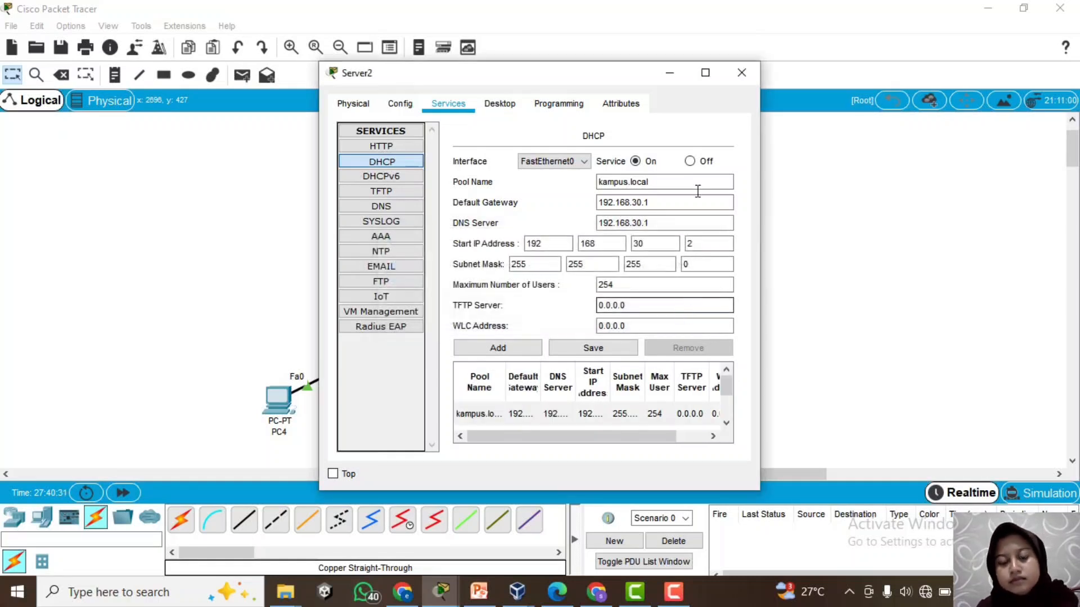
# Replace the pool name in Server2's DHCP settings with campus.local
pyautogui.moveTo(680, 182); pyautogui.dragTo(585, 185)
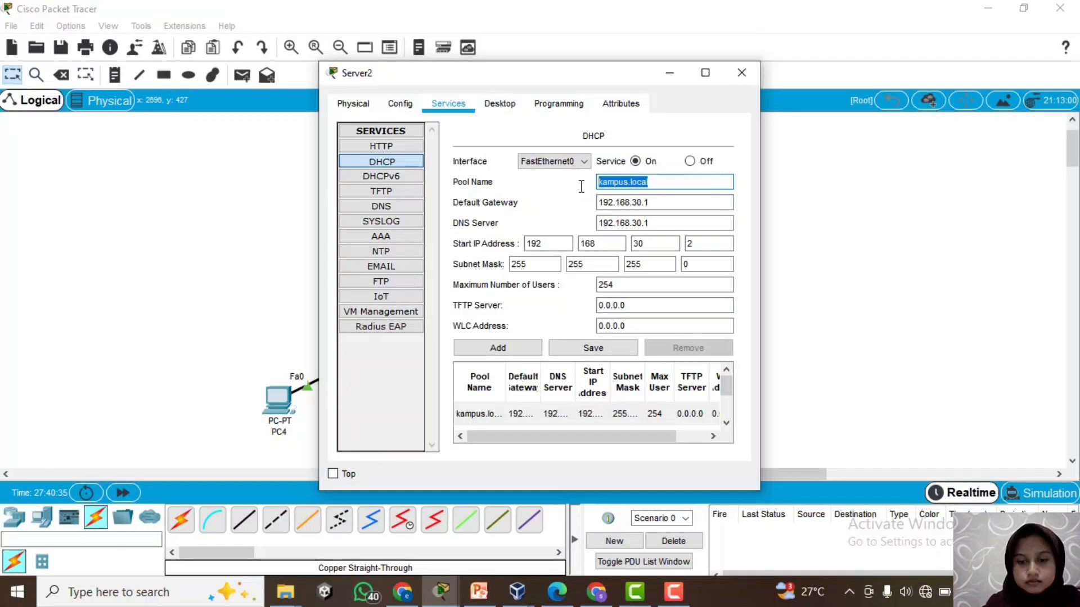
pyautogui.press('BackSpace')
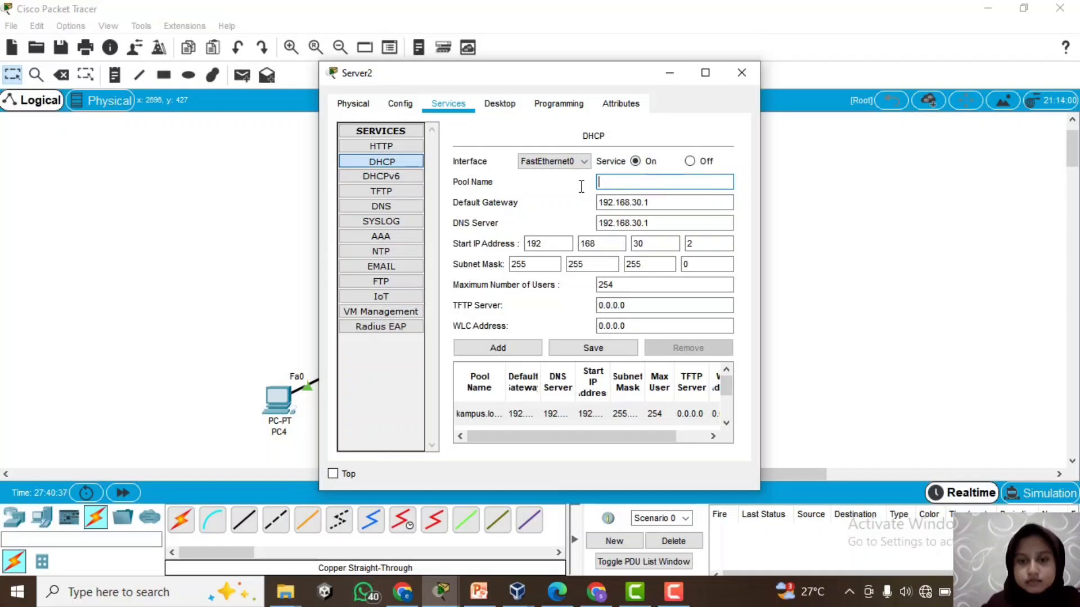
pyautogui.click(803, 211)
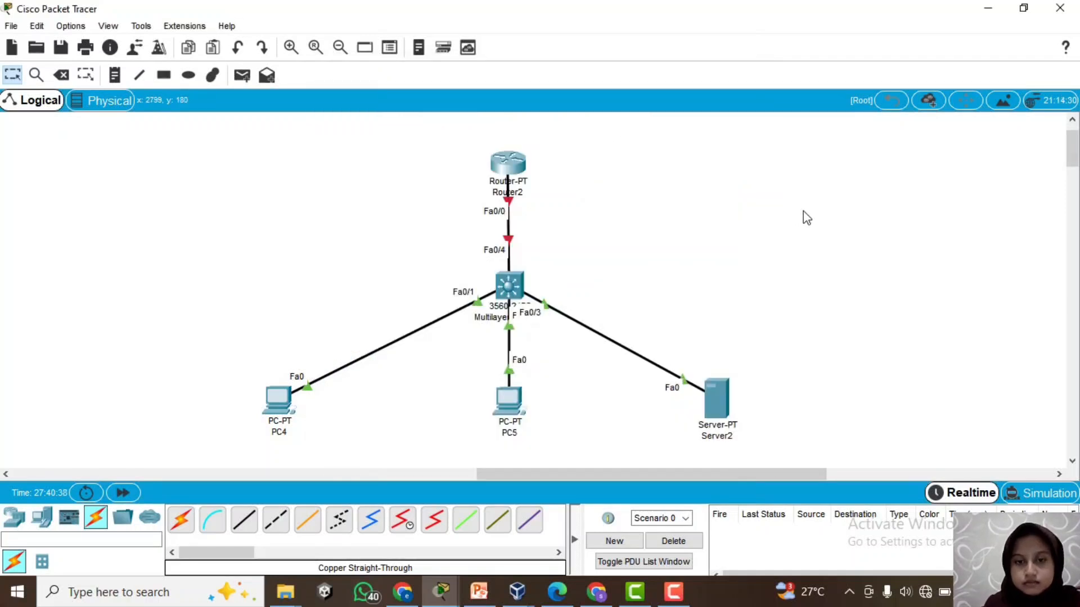
pyautogui.click(713, 395)
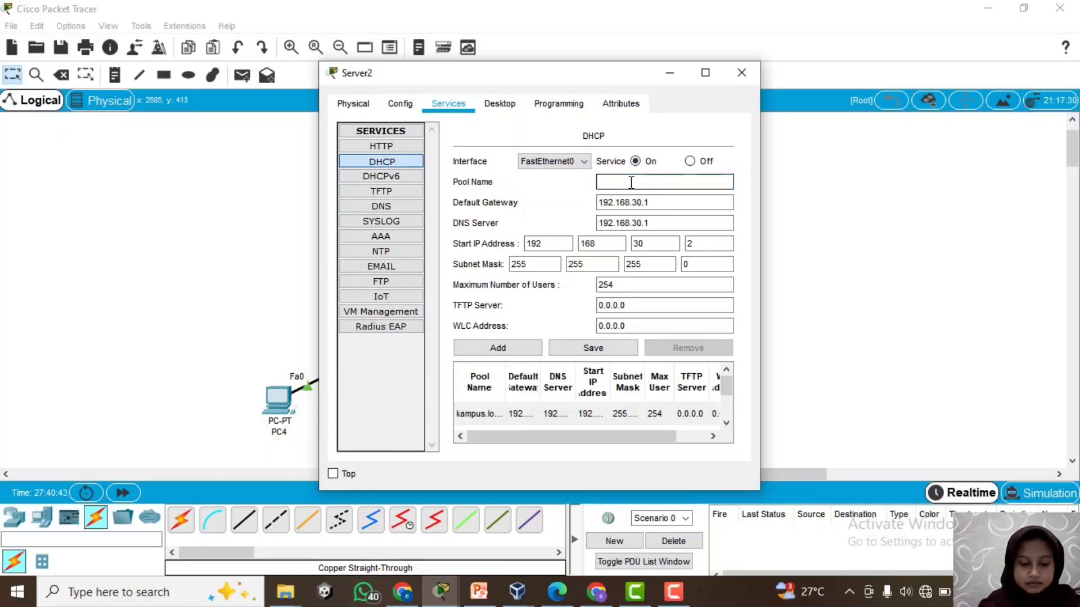
pyautogui.write('ca')
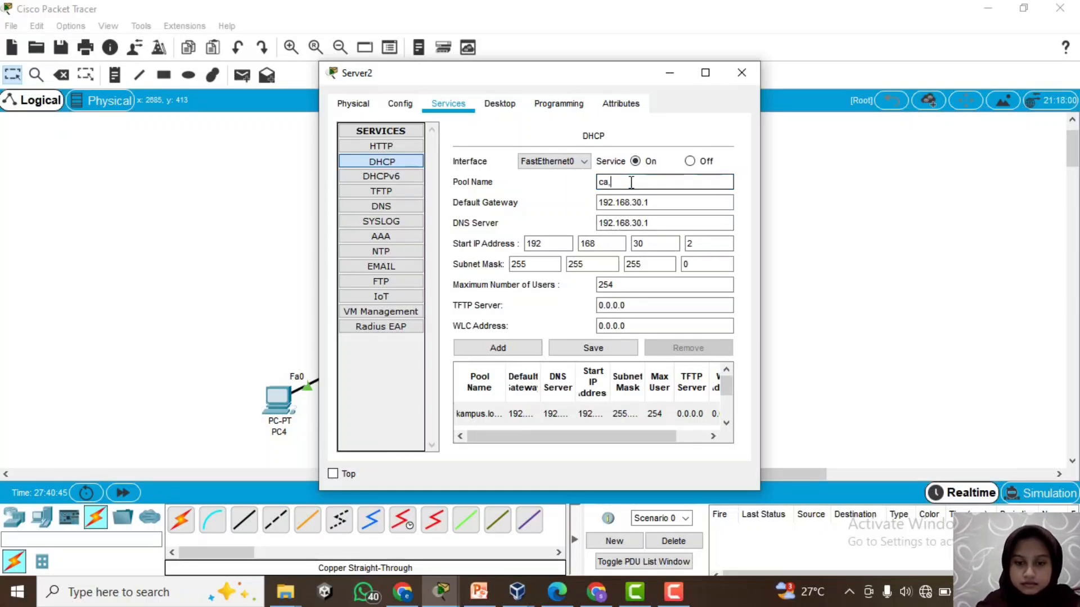
pyautogui.write(',pu')
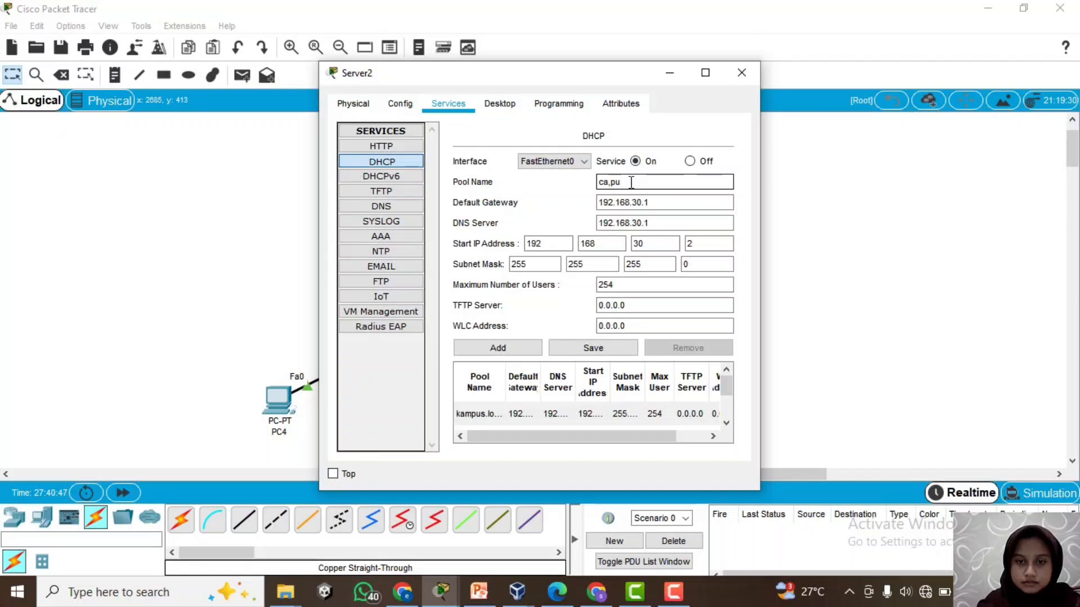
pyautogui.press('BackSpace')
pyautogui.press('BackSpace')
pyautogui.write('m')
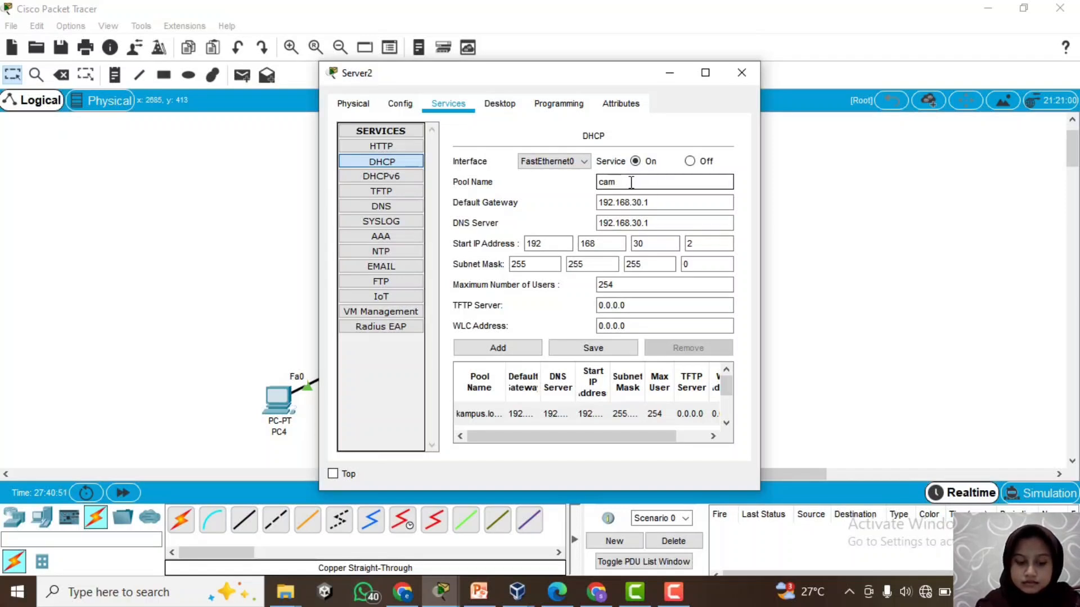
pyautogui.write('pus')
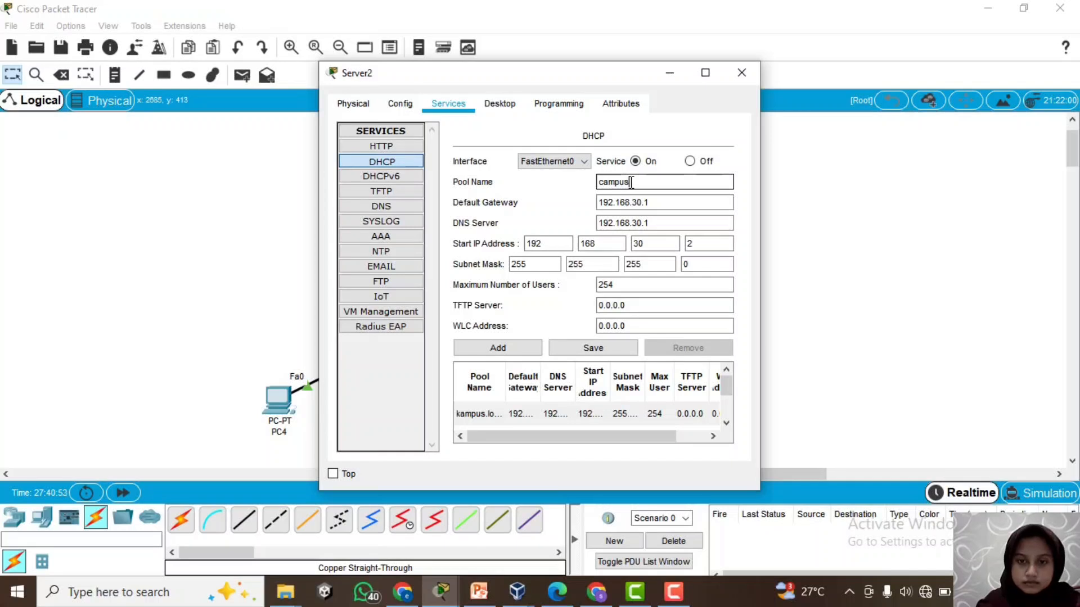
pyautogui.write('.')
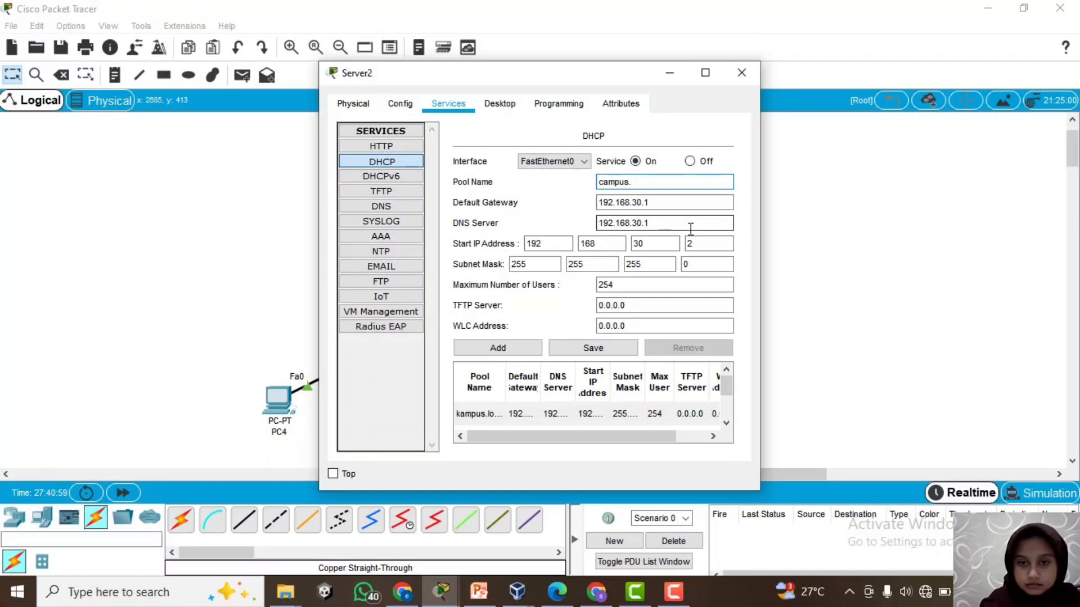
pyautogui.write('local')
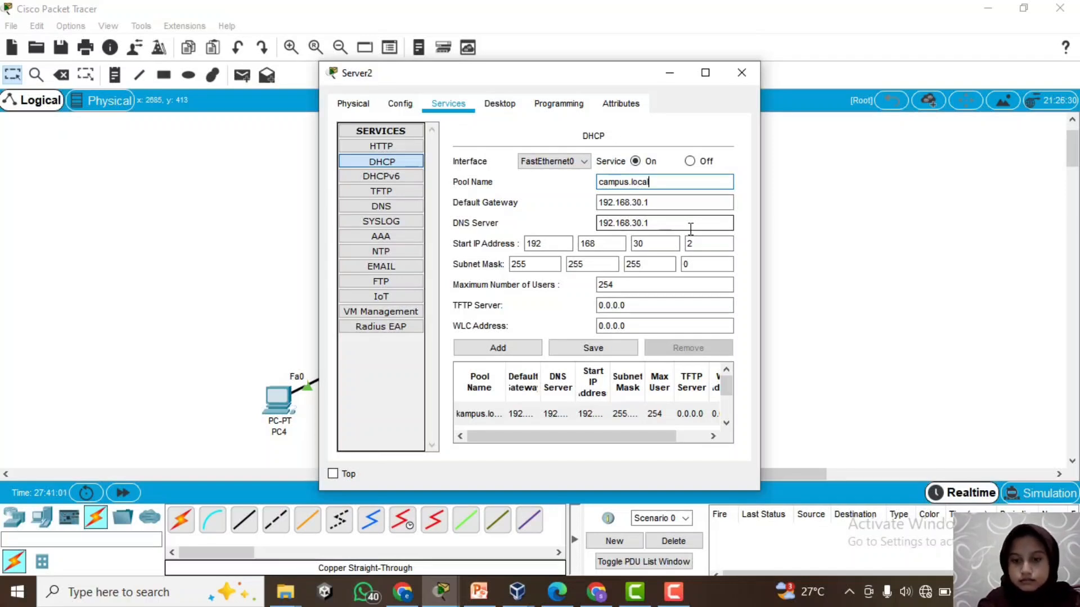
# Add and save the campus.local DHCP pool on Server2, and return to the topology
pyautogui.click(500, 352)
pyautogui.click(594, 352)
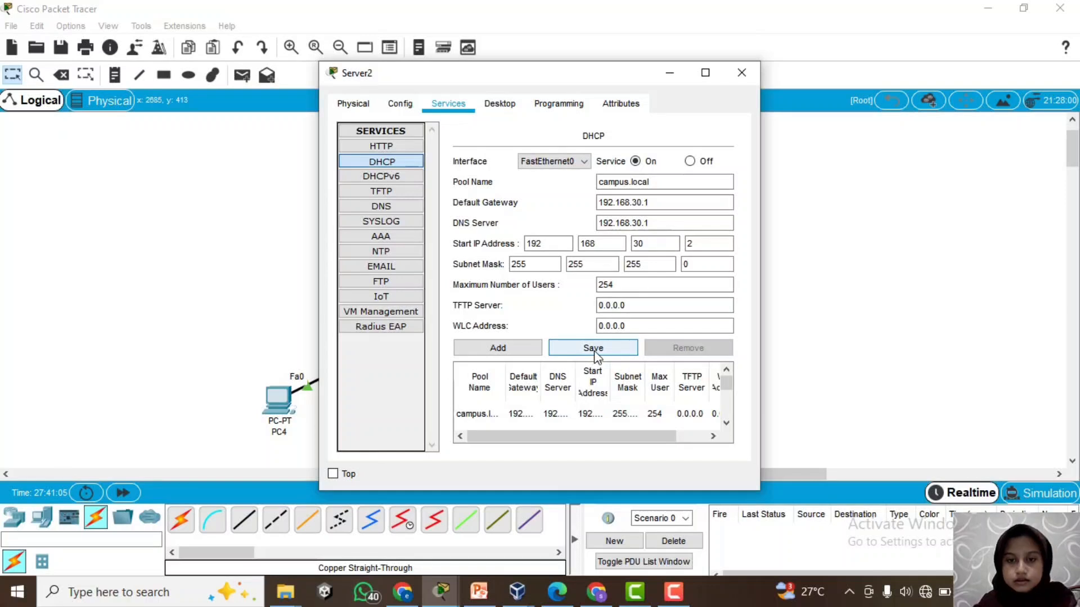
pyautogui.click(595, 353)
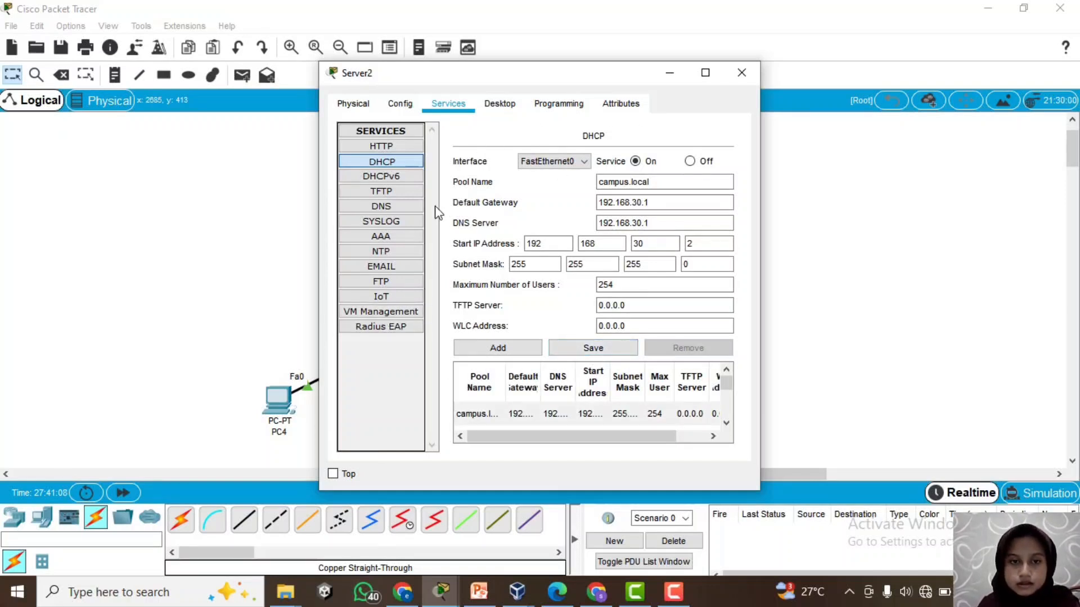
pyautogui.click(971, 255)
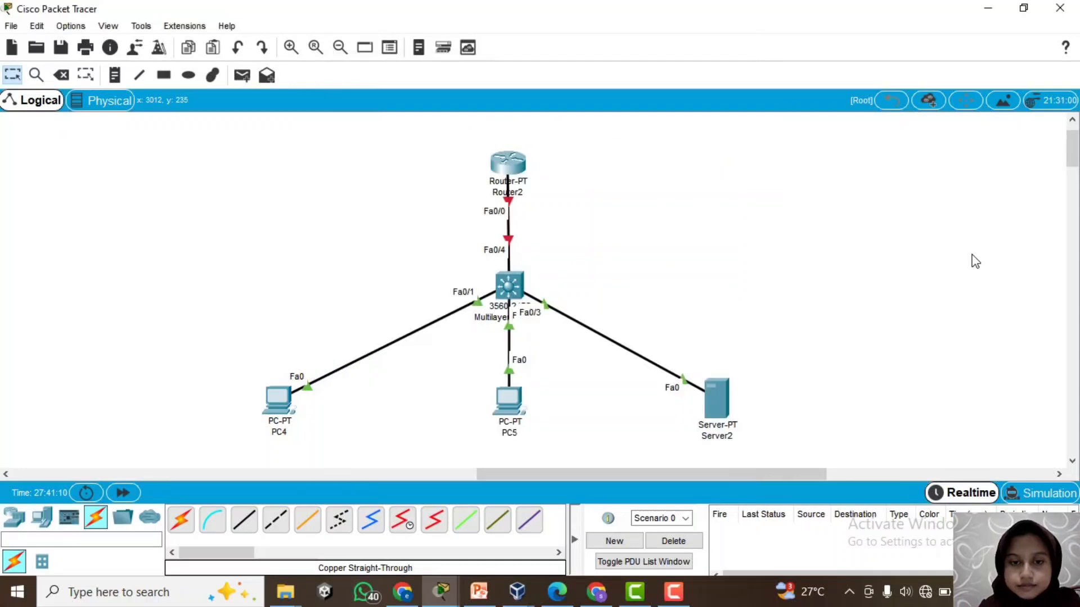
# Switch PC5's IPv4 configuration from static to DHCP and return to the topology
pyautogui.click(508, 401)
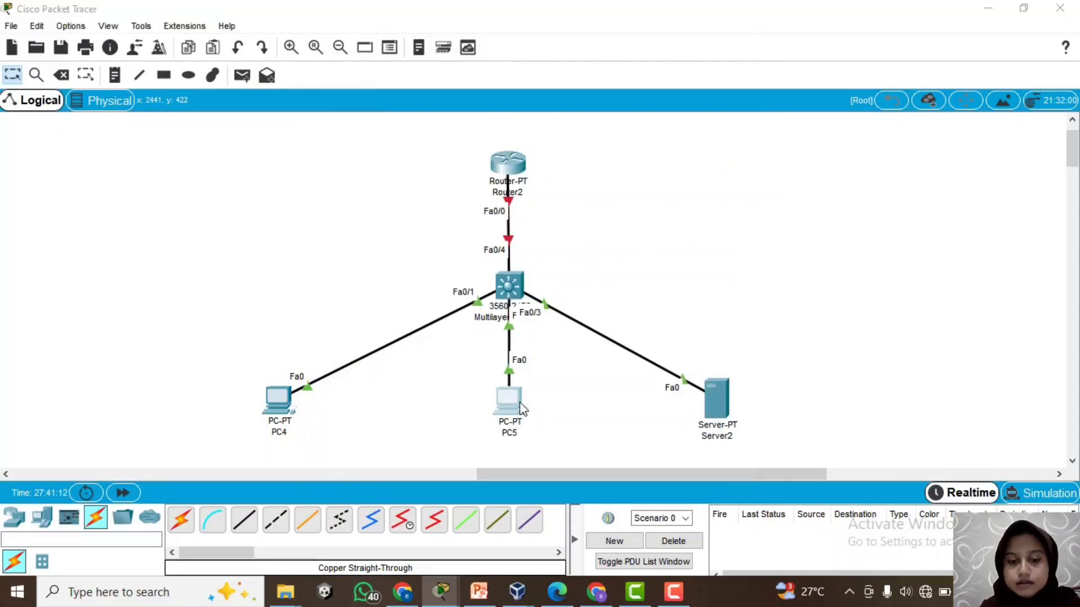
pyautogui.click(444, 103)
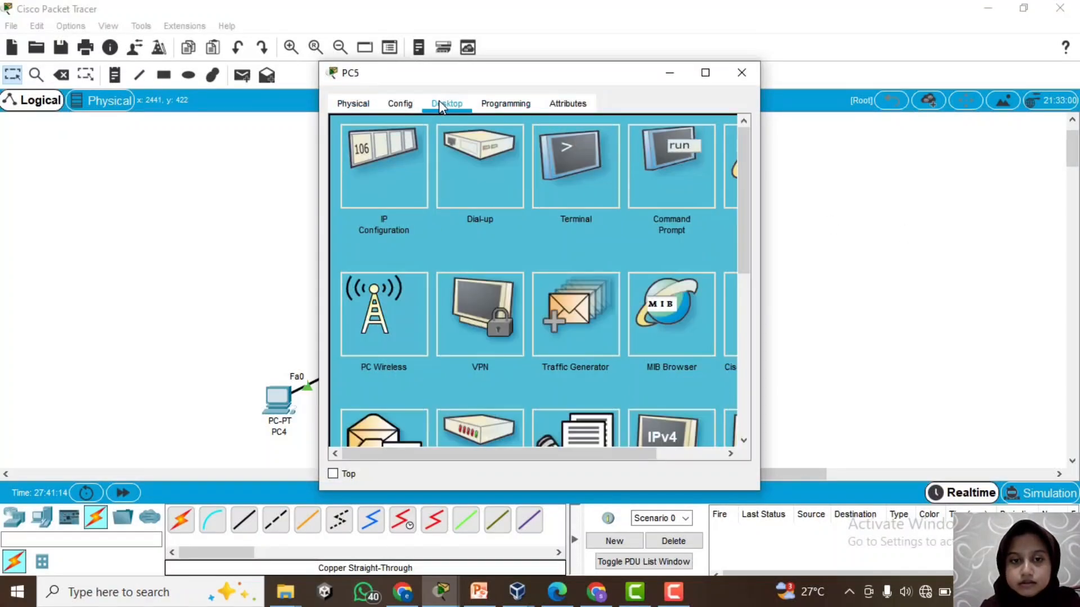
pyautogui.click(370, 180)
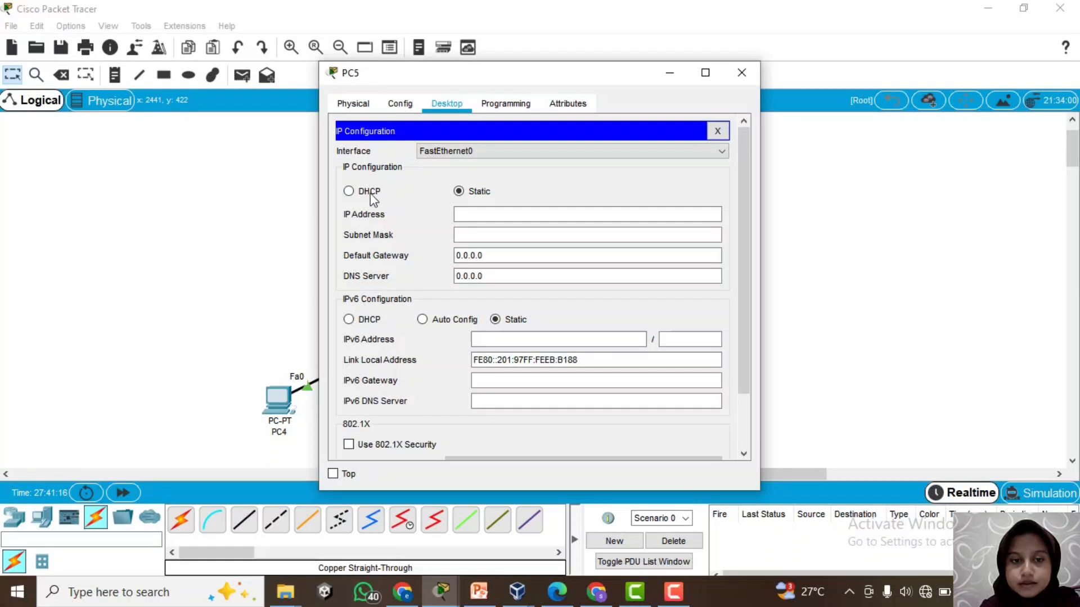
pyautogui.click(349, 191)
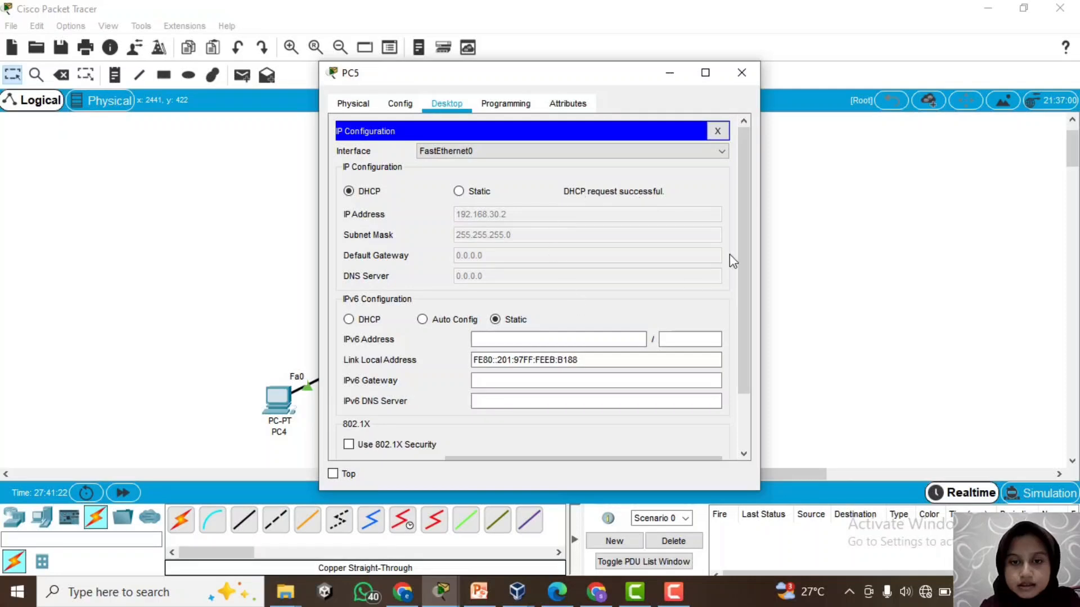
pyautogui.click(921, 280)
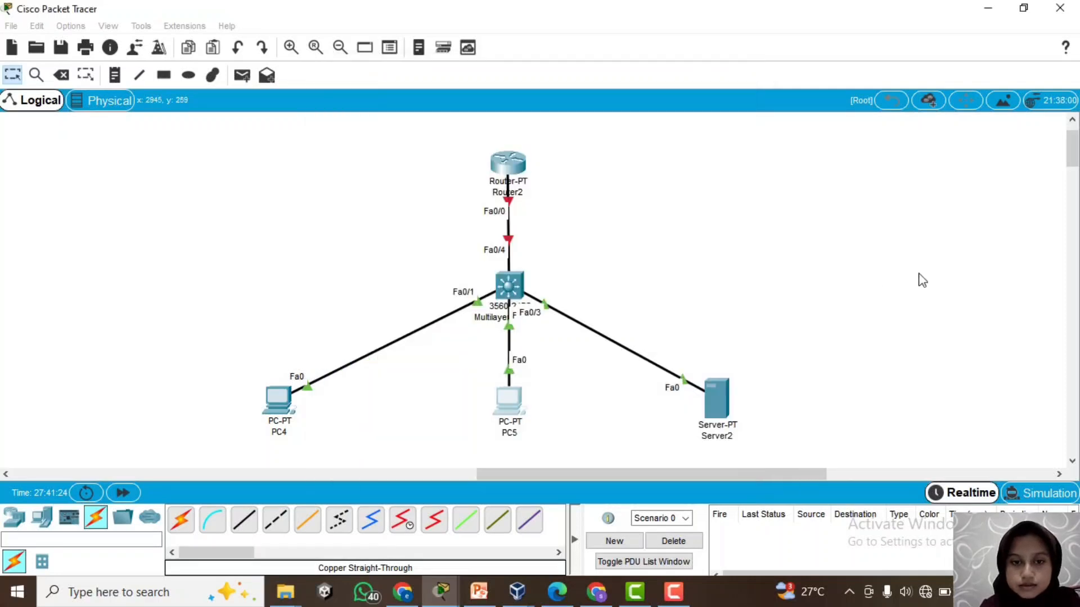
# Switch PC4's IPv4 configuration from static to DHCP and return to the topology
pyautogui.click(277, 400)
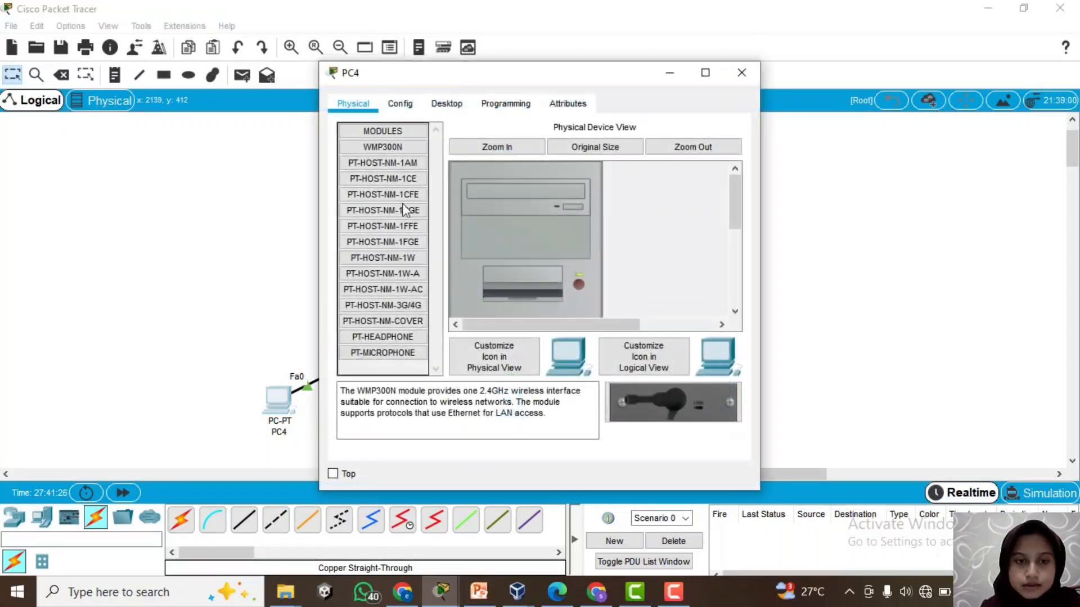
pyautogui.click(430, 106)
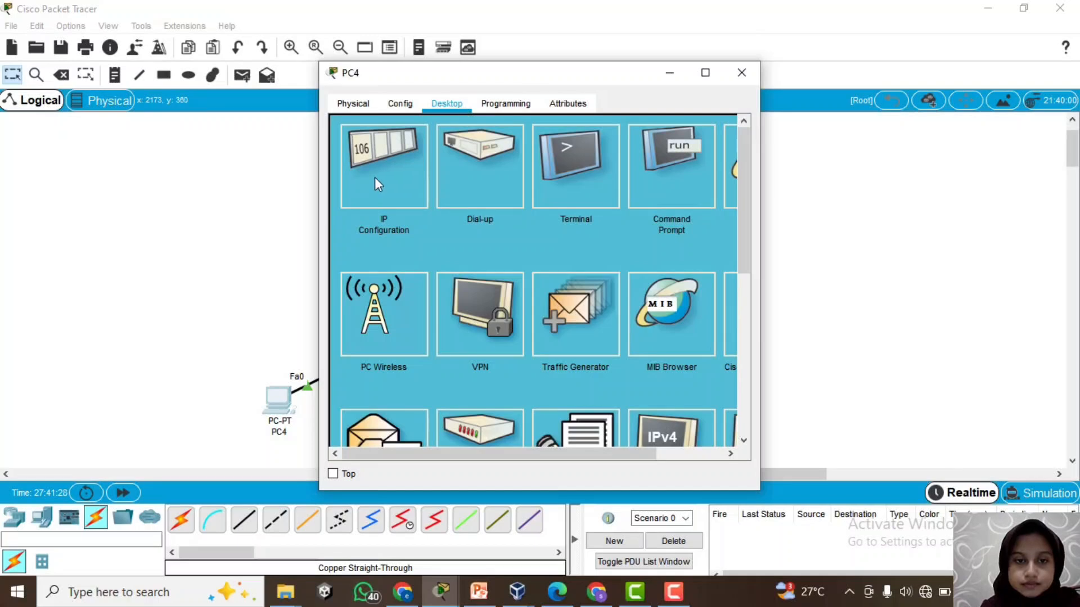
pyautogui.click(374, 179)
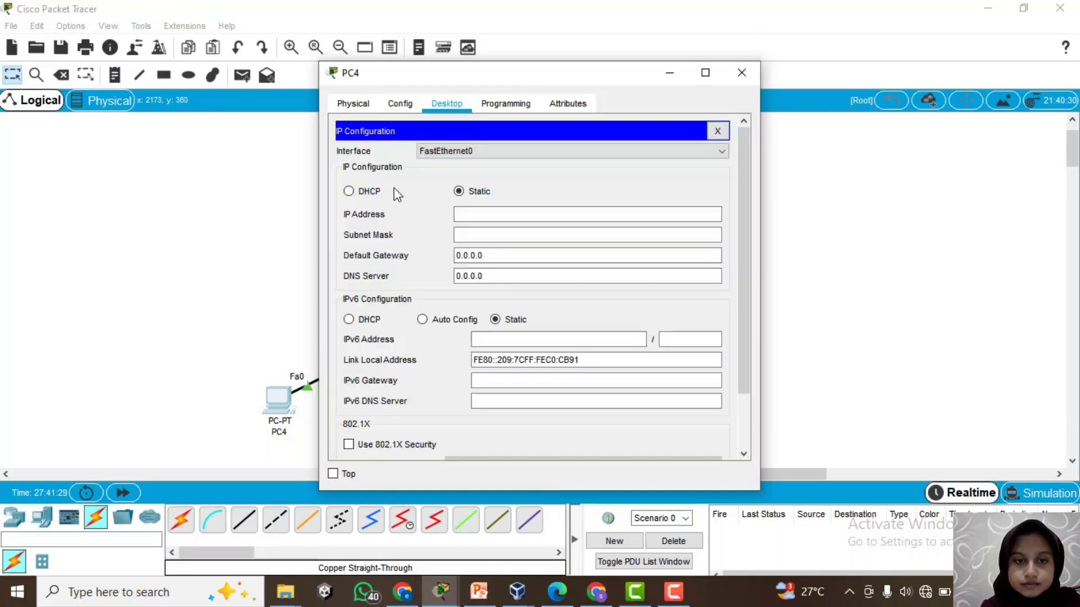
pyautogui.click(349, 192)
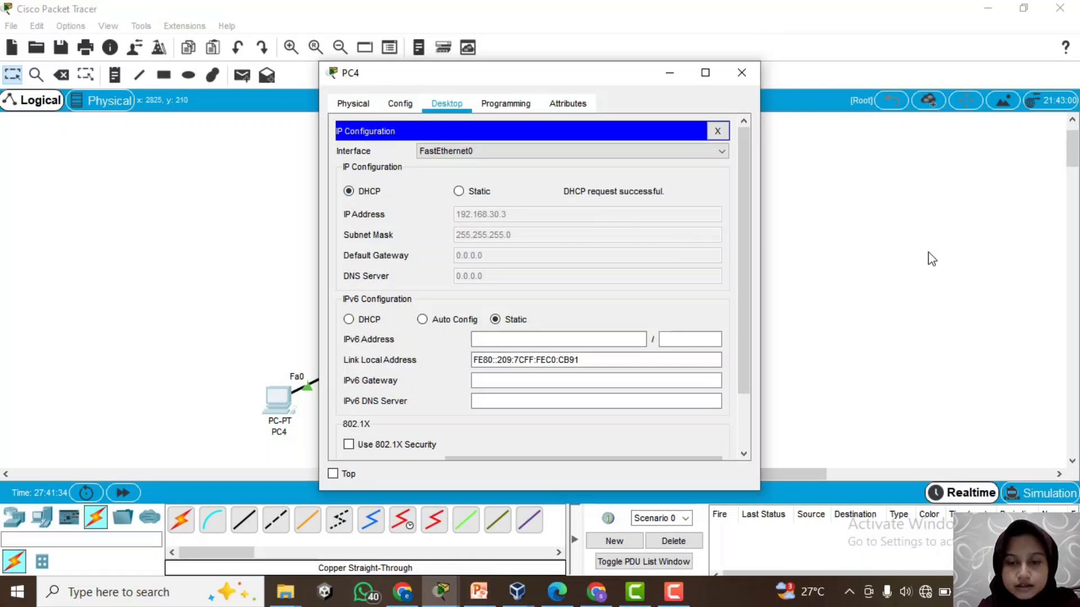
pyautogui.click(950, 263)
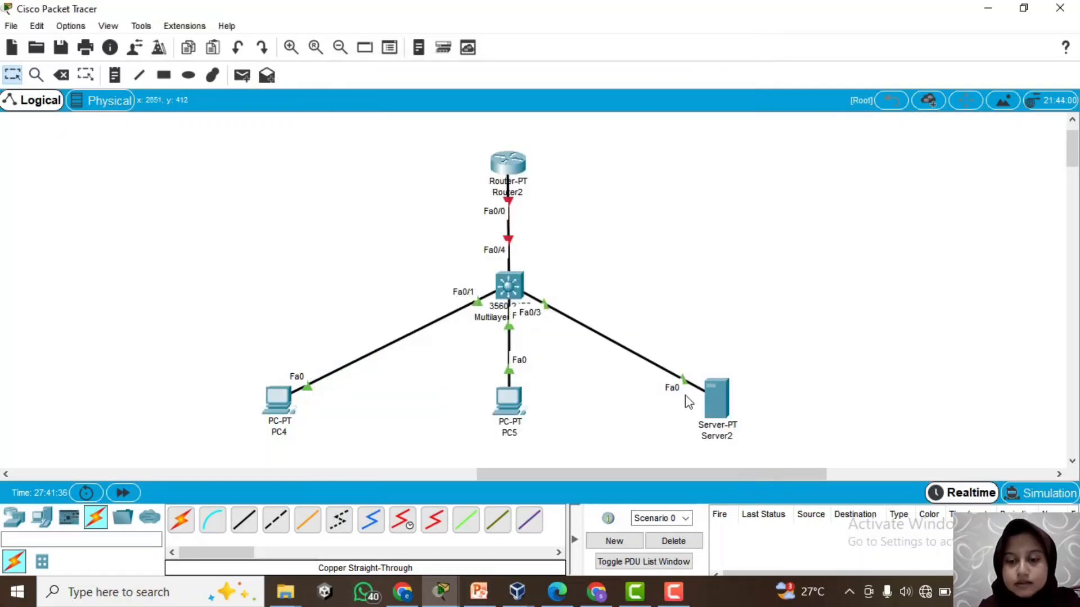
# Turn on the DNS service on Server2 and start a new resource record by its name
pyautogui.click(704, 403)
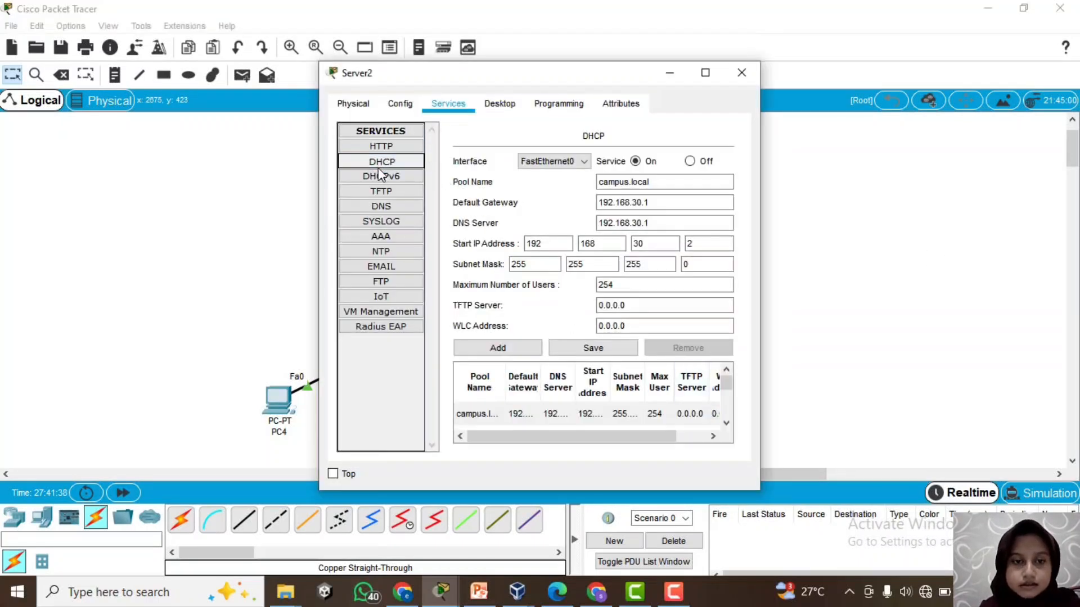
pyautogui.click(382, 207)
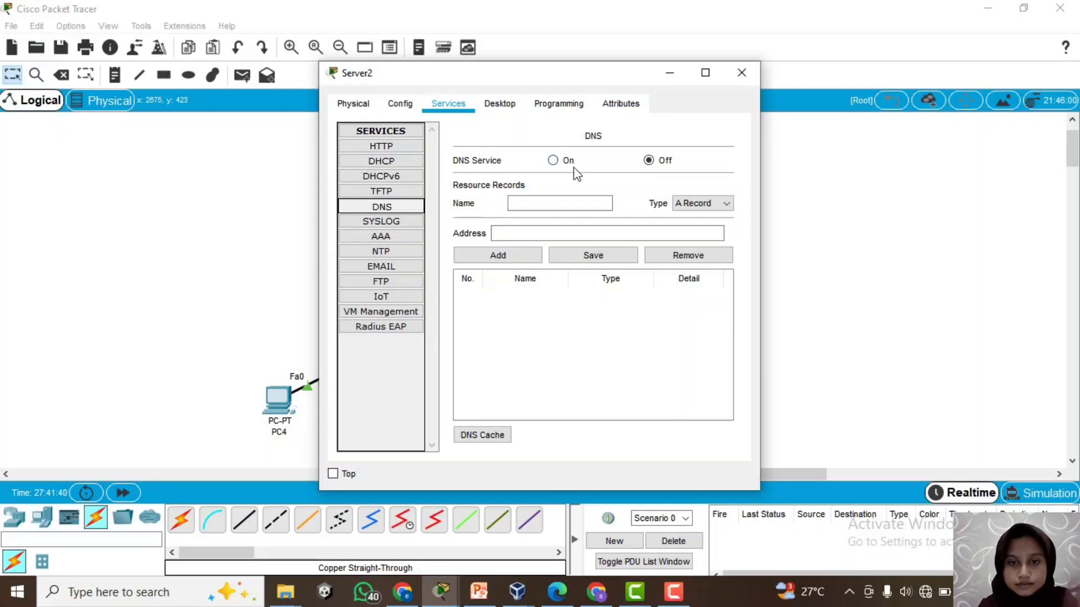
pyautogui.click(554, 161)
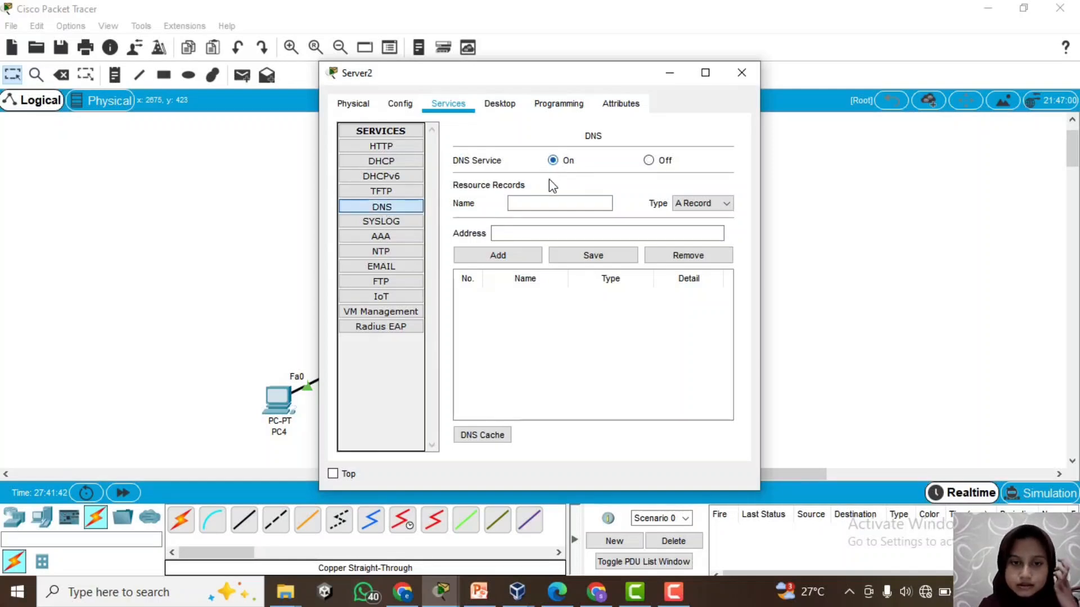
pyautogui.click(549, 200)
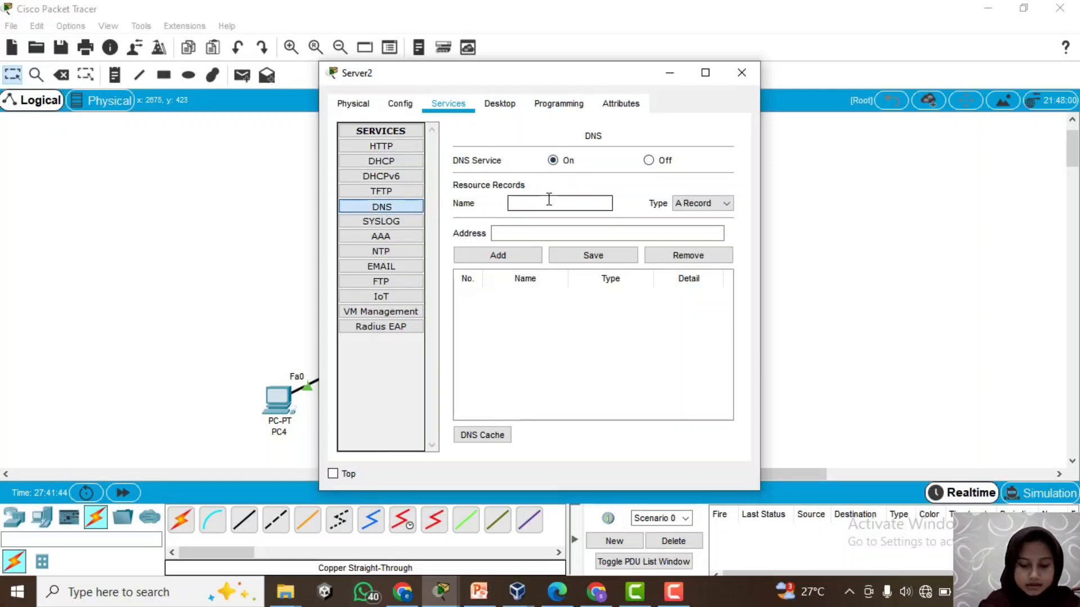
pyautogui.write('local')
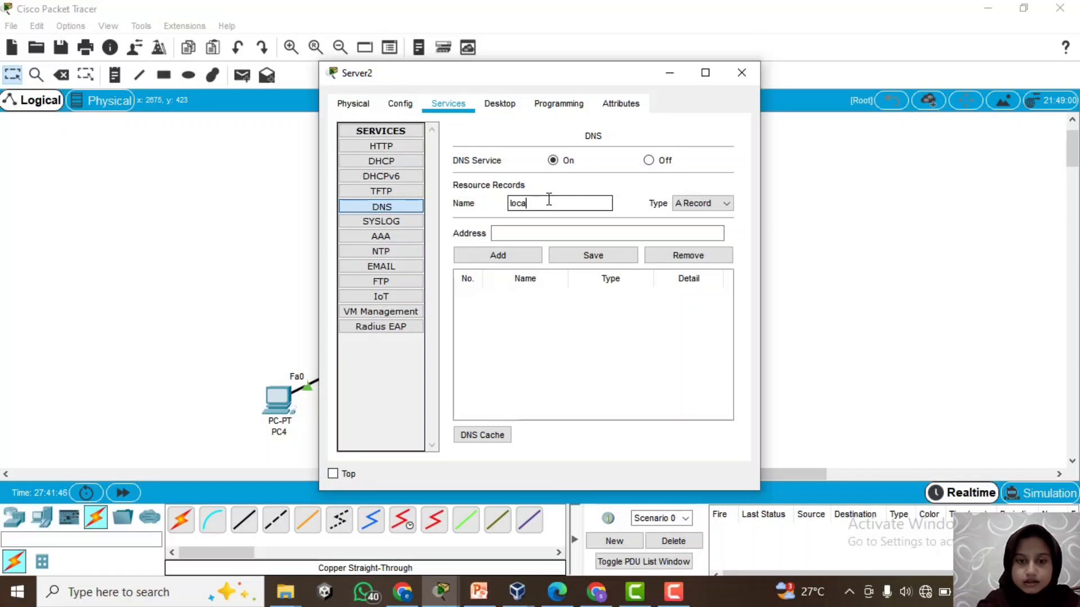
pyautogui.press('BackSpace')
pyautogui.press('BackSpace')
pyautogui.press('BackSpace')
pyautogui.press('BackSpace')
pyautogui.press('BackSpace')
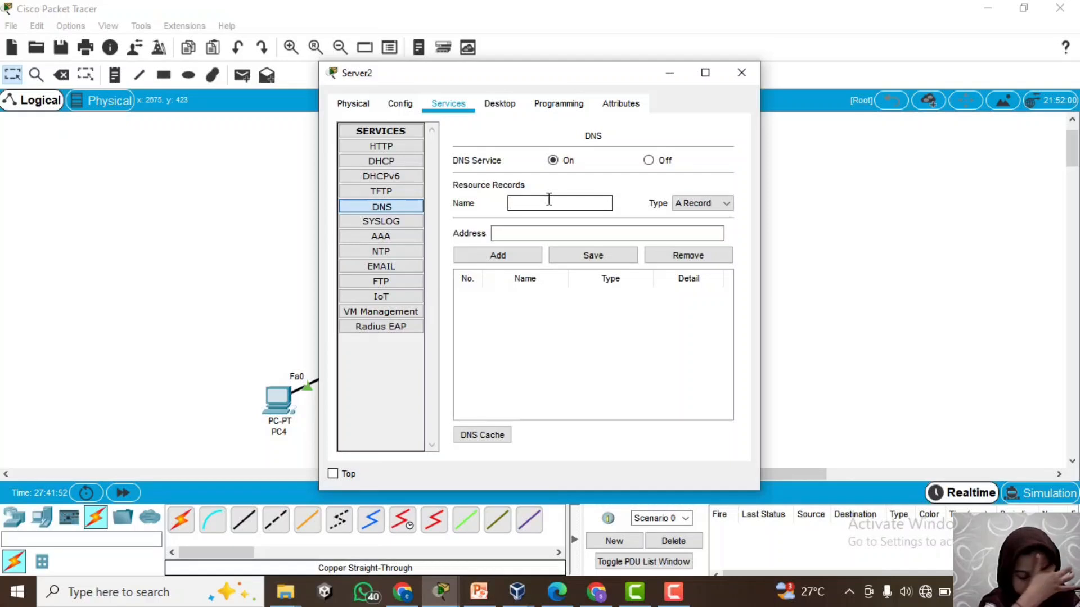
# Enter kampus.local as the name of the DNS resource record
pyautogui.write('ka')
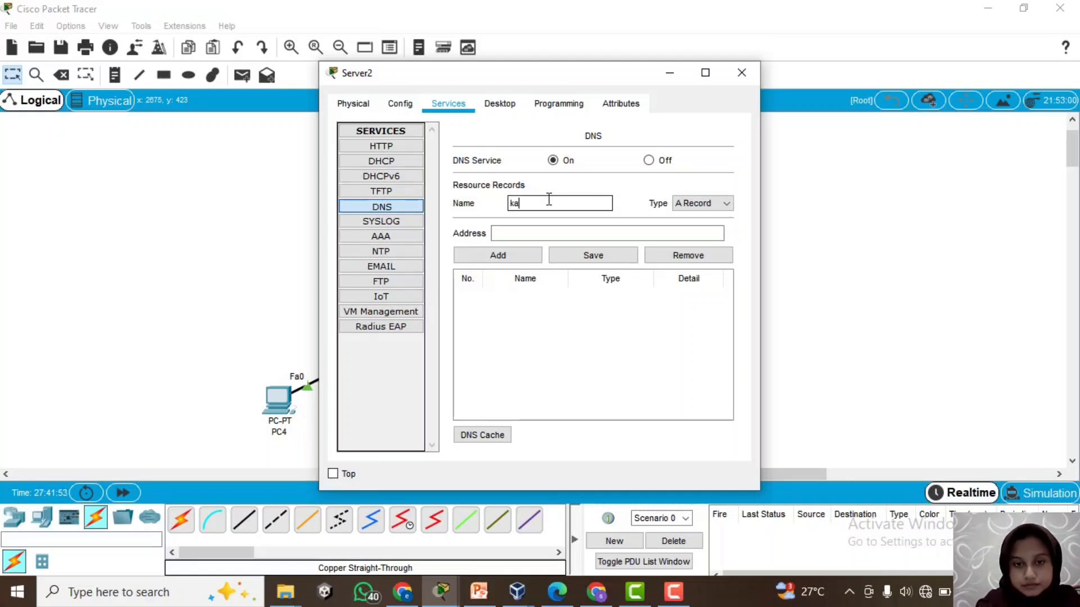
pyautogui.write('mpus')
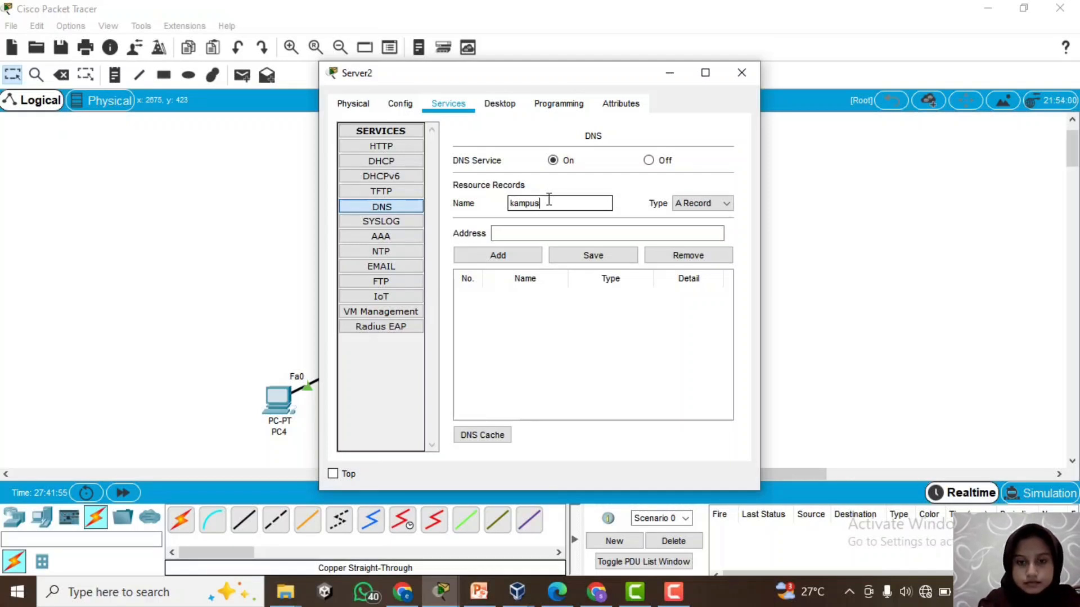
pyautogui.write('.loca')
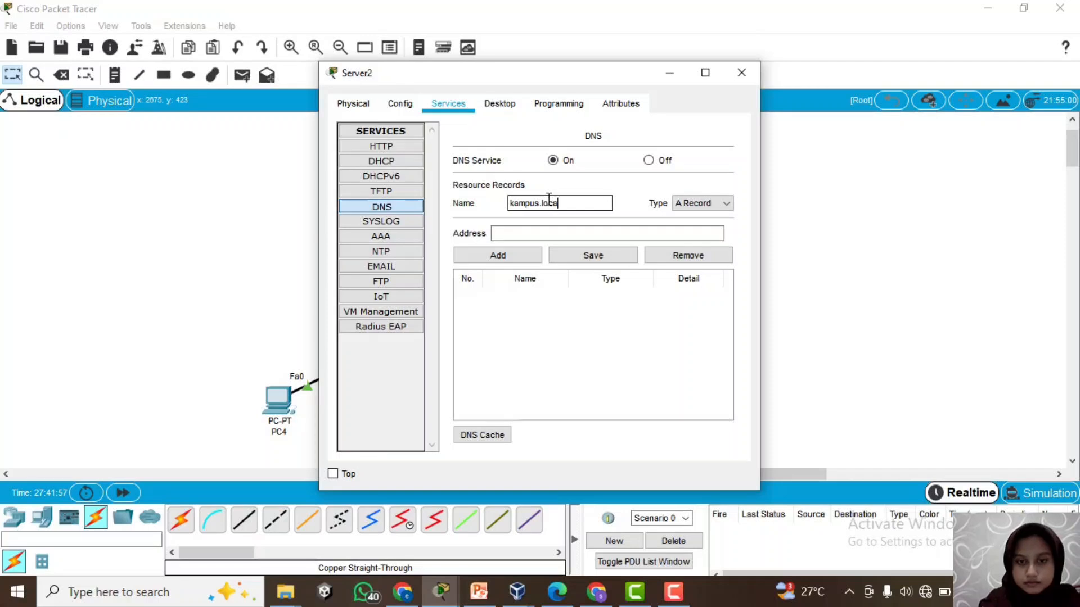
pyautogui.write('l')
# Set the A record's address to 192.168.30.1, add it to Server2's DNS table and close the server settings
pyautogui.click(530, 232)
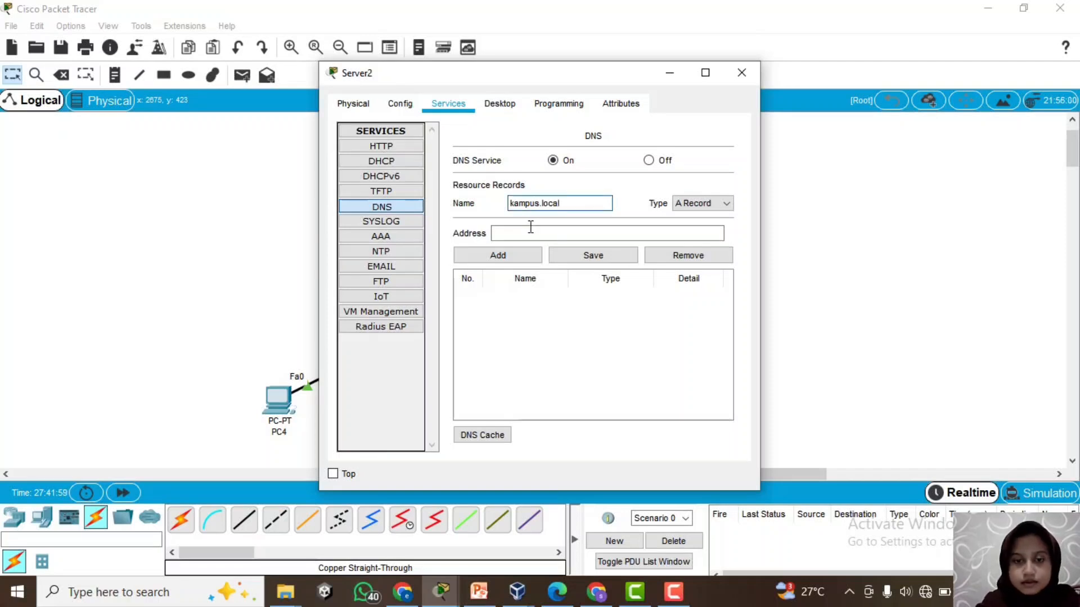
pyautogui.write('192')
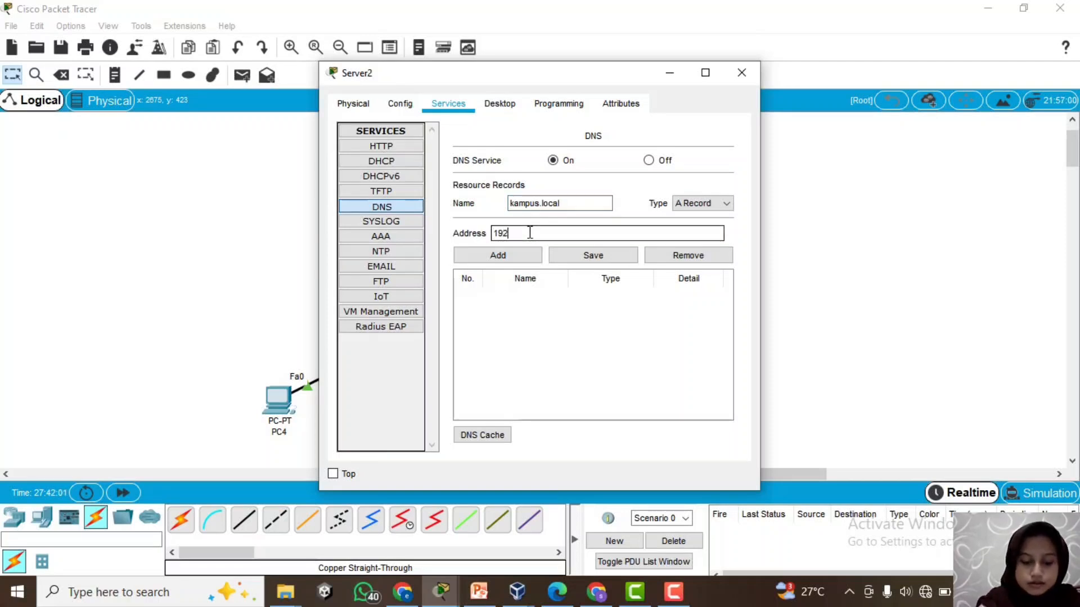
pyautogui.write('.168')
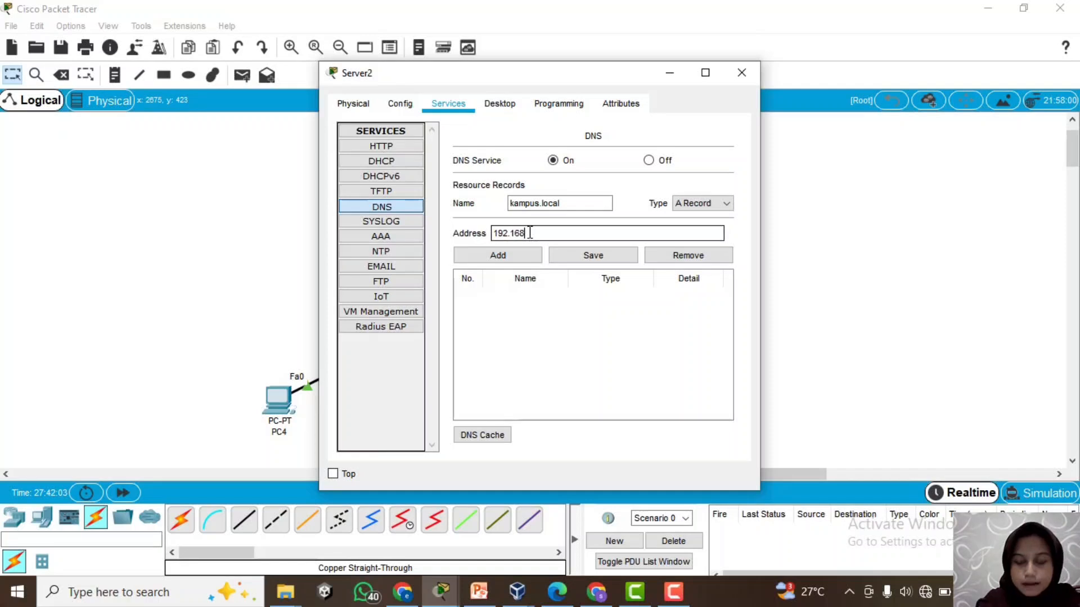
pyautogui.write('.')
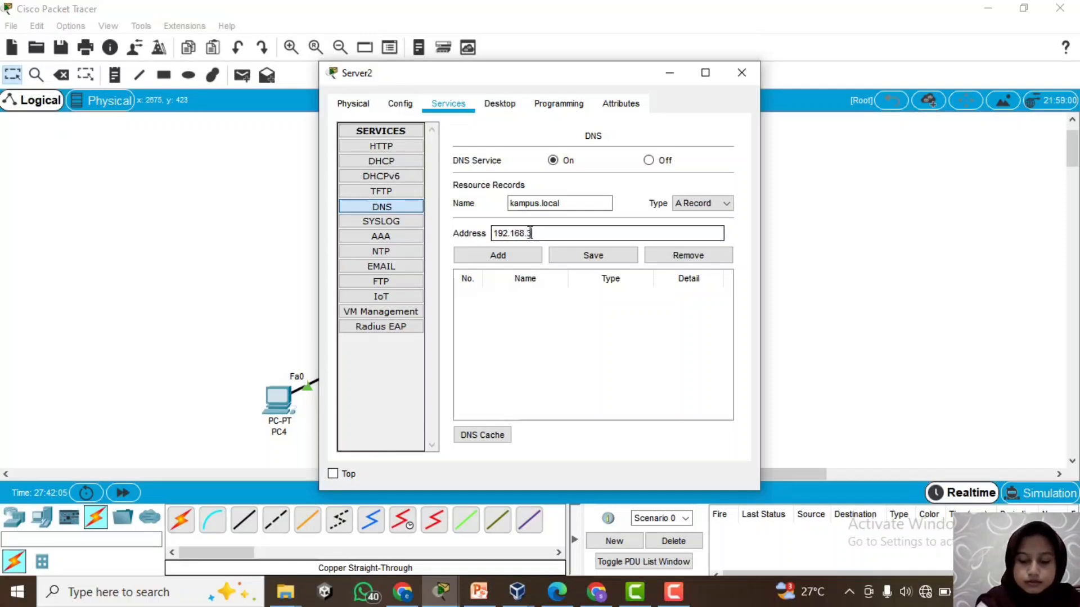
pyautogui.write('30.1')
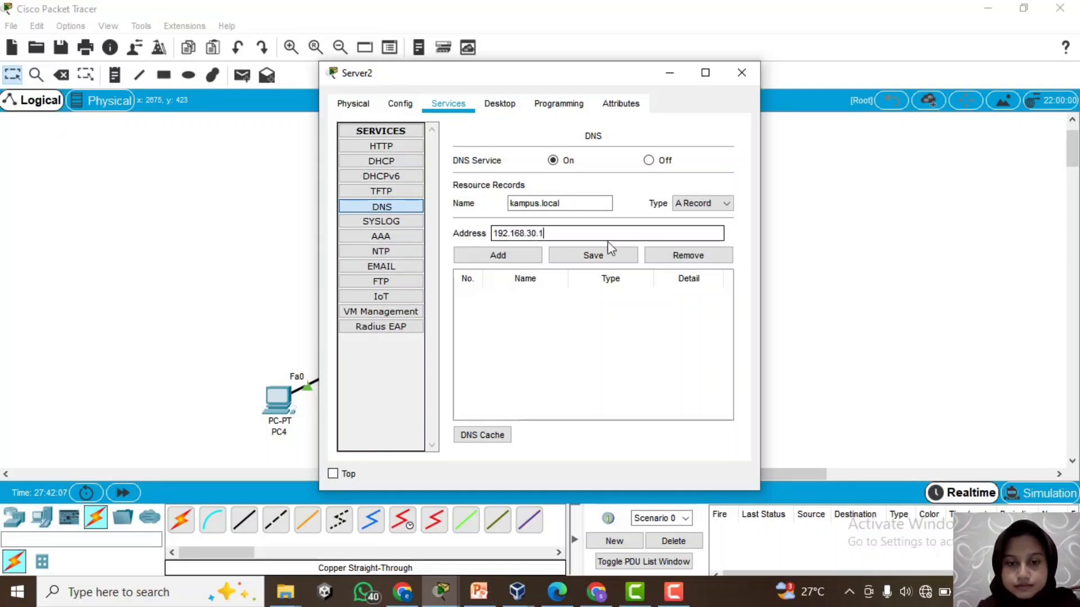
pyautogui.click(497, 255)
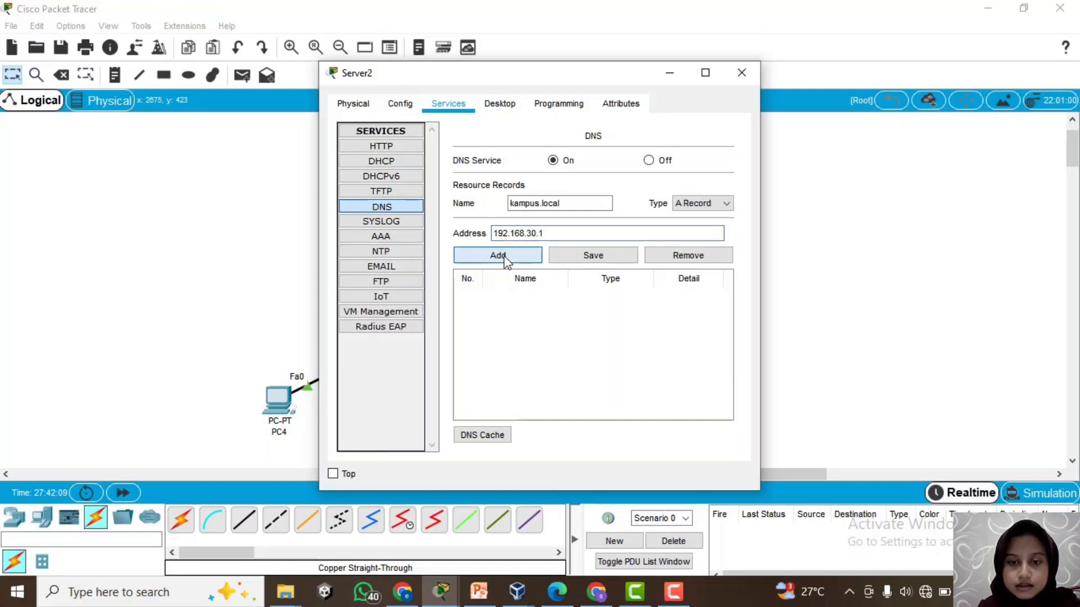
pyautogui.click(627, 257)
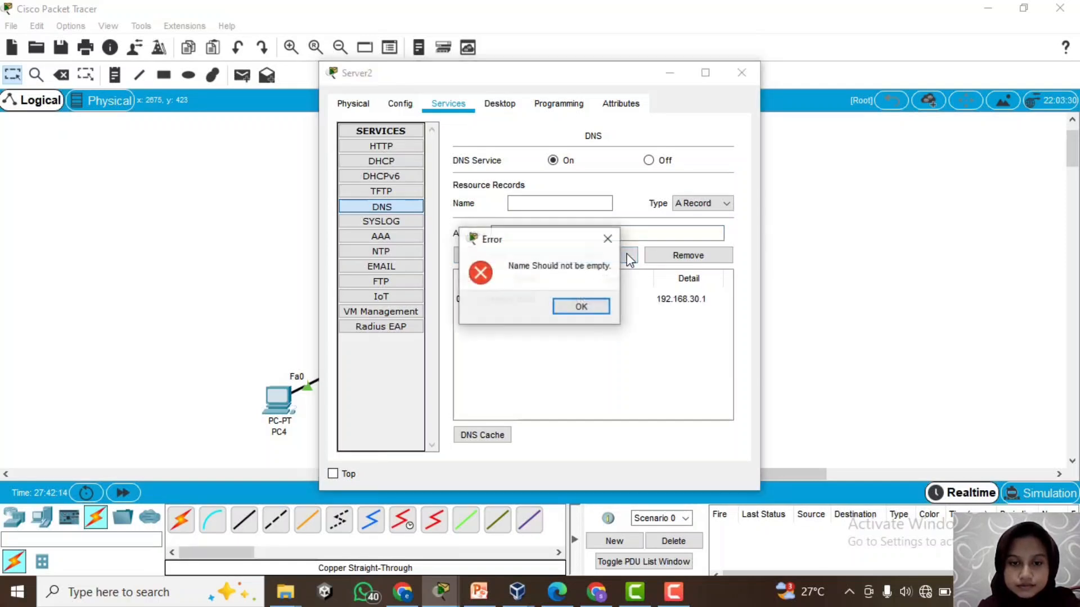
pyautogui.click(581, 307)
pyautogui.click(540, 299)
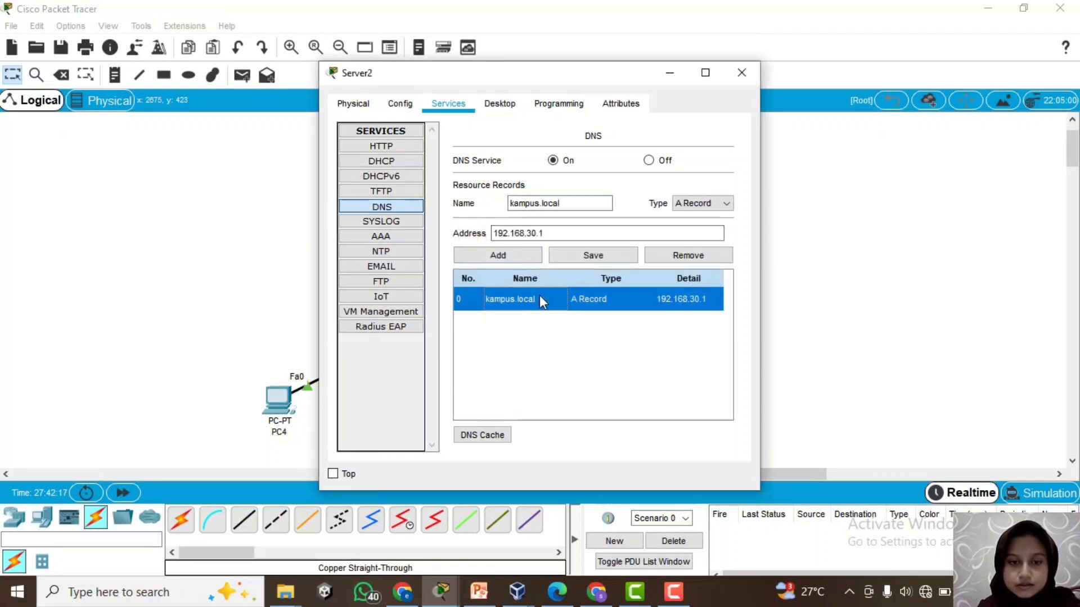
pyautogui.click(947, 204)
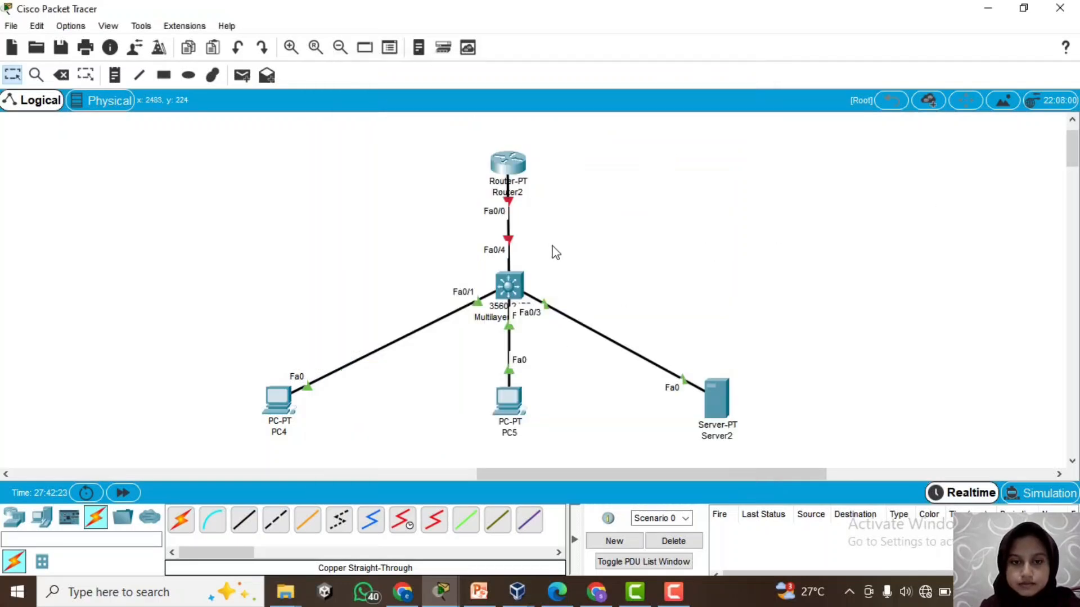
# Open Router2's command line, skip the initial configuration dialog and get to the Router> prompt
pyautogui.click(508, 164)
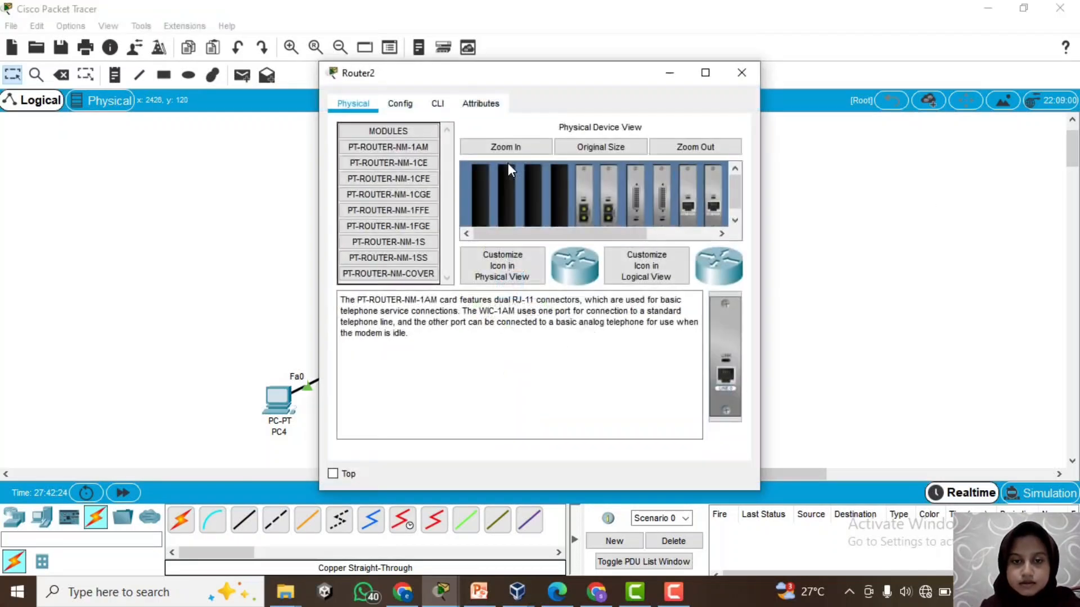
pyautogui.click(440, 106)
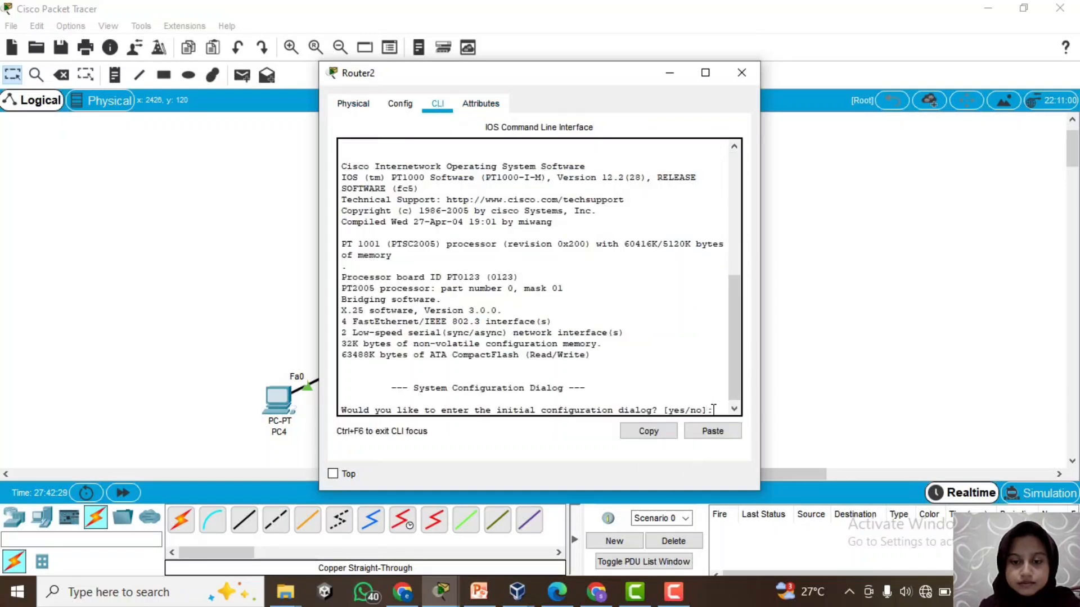
pyautogui.press('Return')
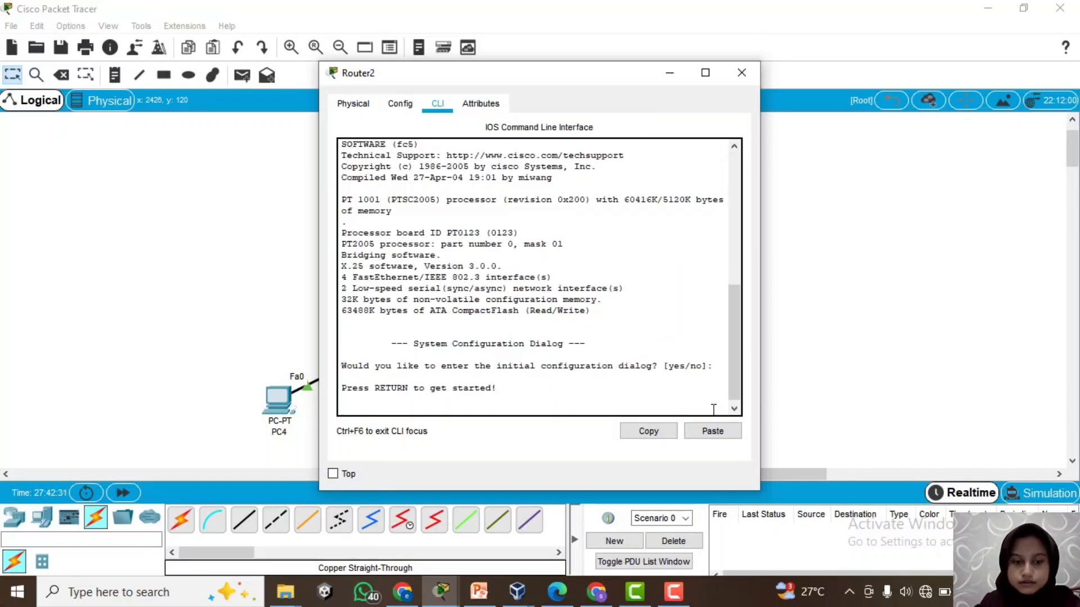
pyautogui.press('Return')
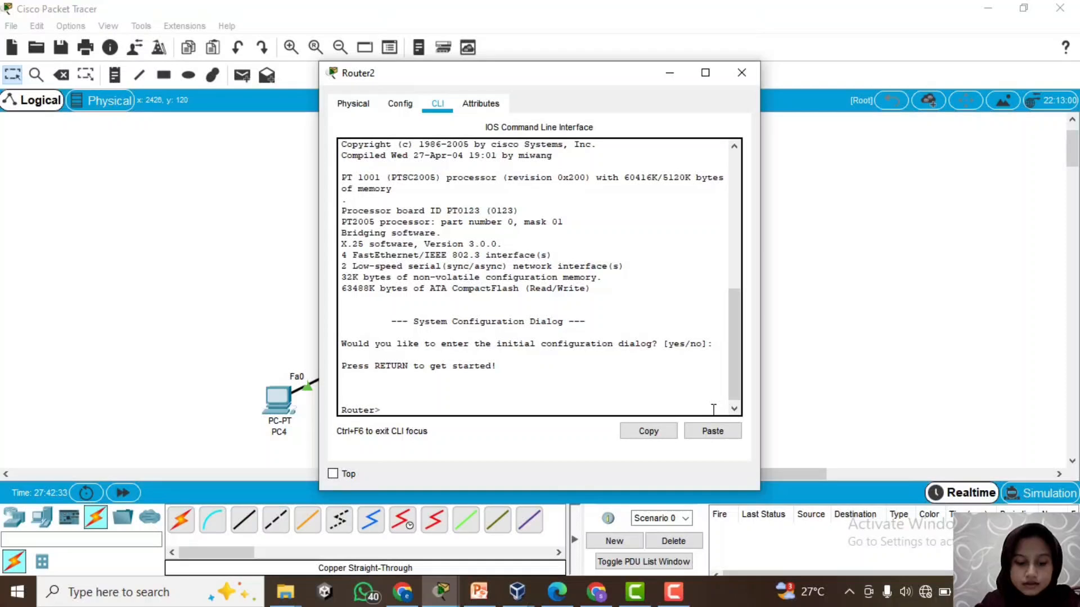
# Enter privileged mode on Router2 with en and start global configuration with conf t
pyautogui.write('en')
pyautogui.press('Return')
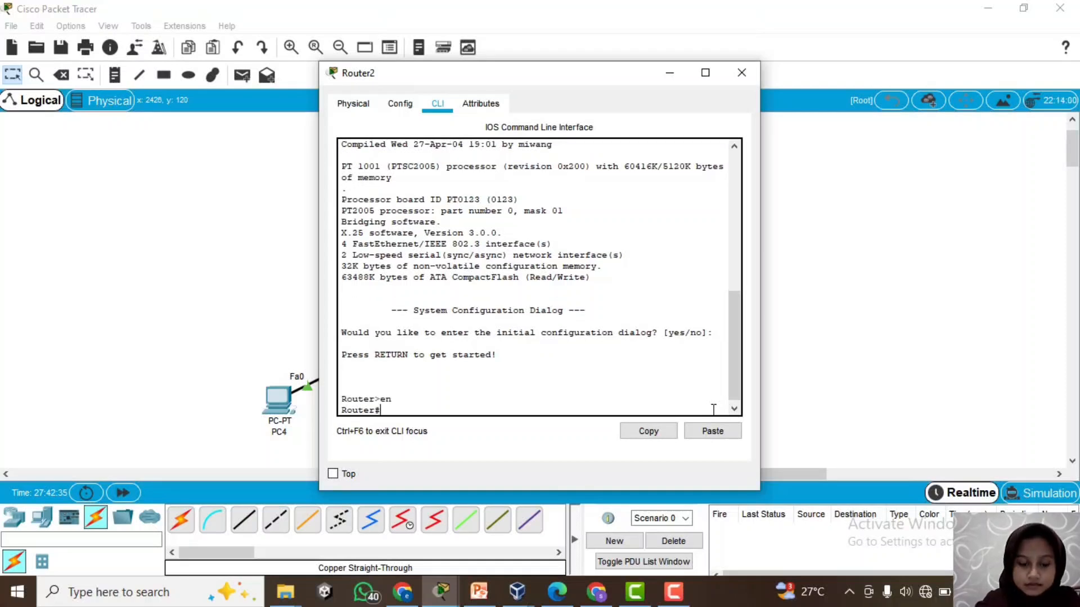
pyautogui.write('con f')
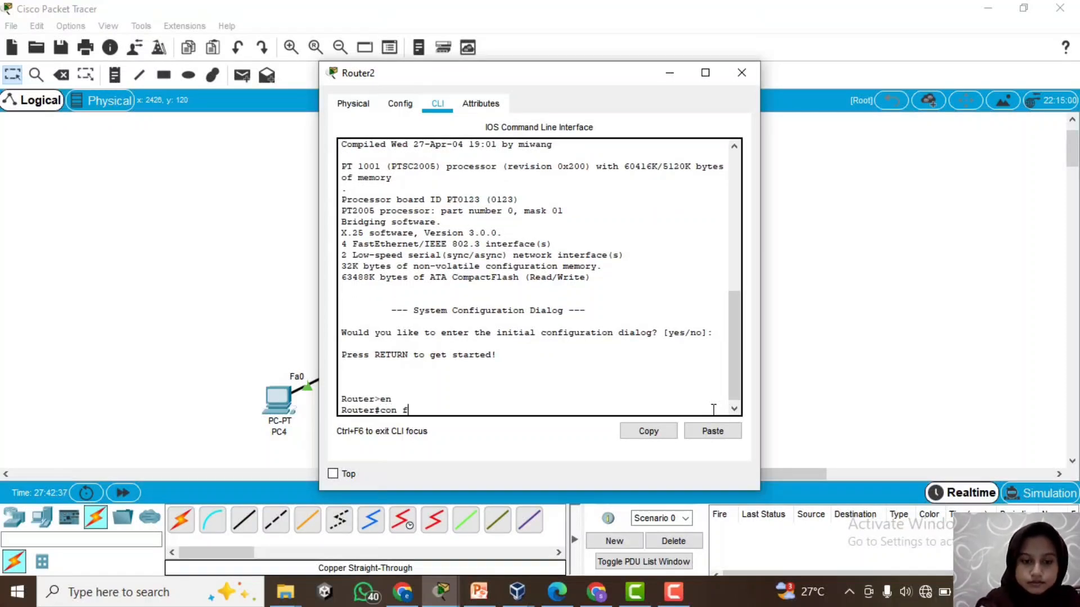
pyautogui.press('BackSpace')
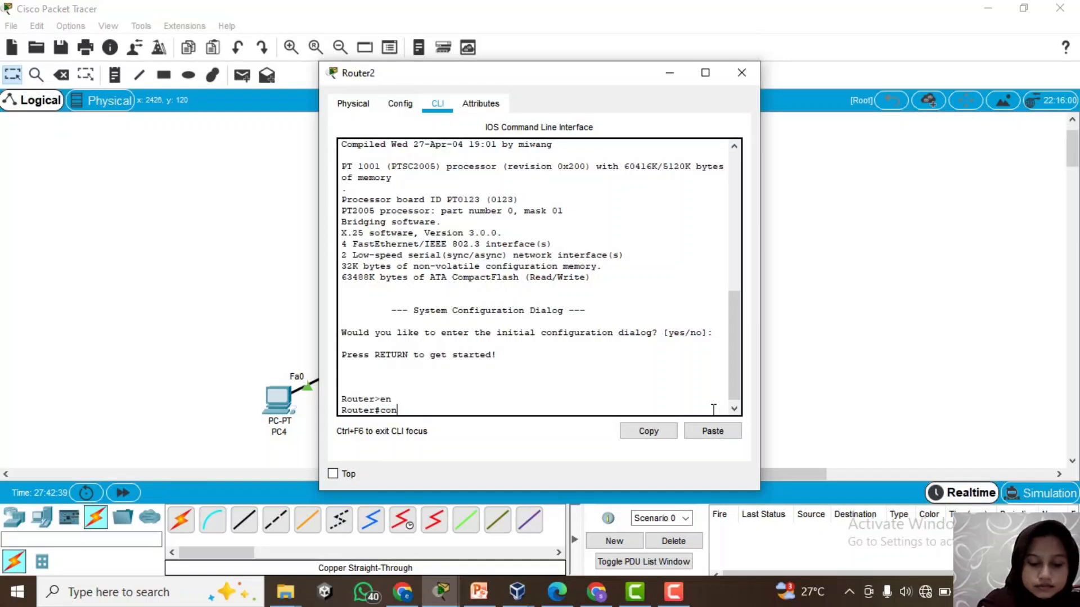
pyautogui.write('f t')
pyautogui.press('Return')
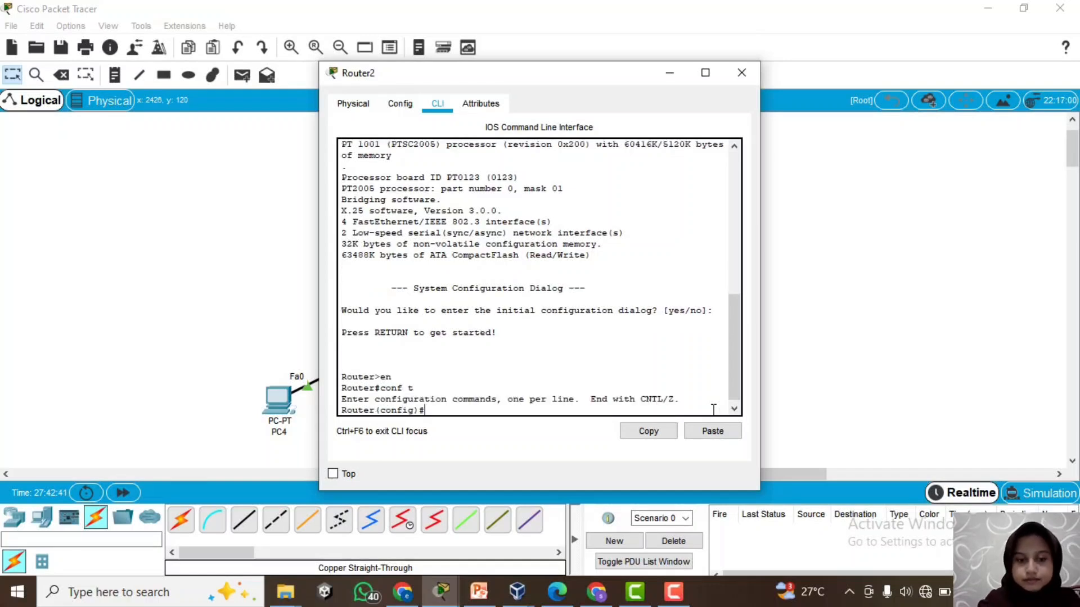
# Enable Router2's interface fa0/0 with no sh, then minimize the router window to reveal the topology
pyautogui.write('in')
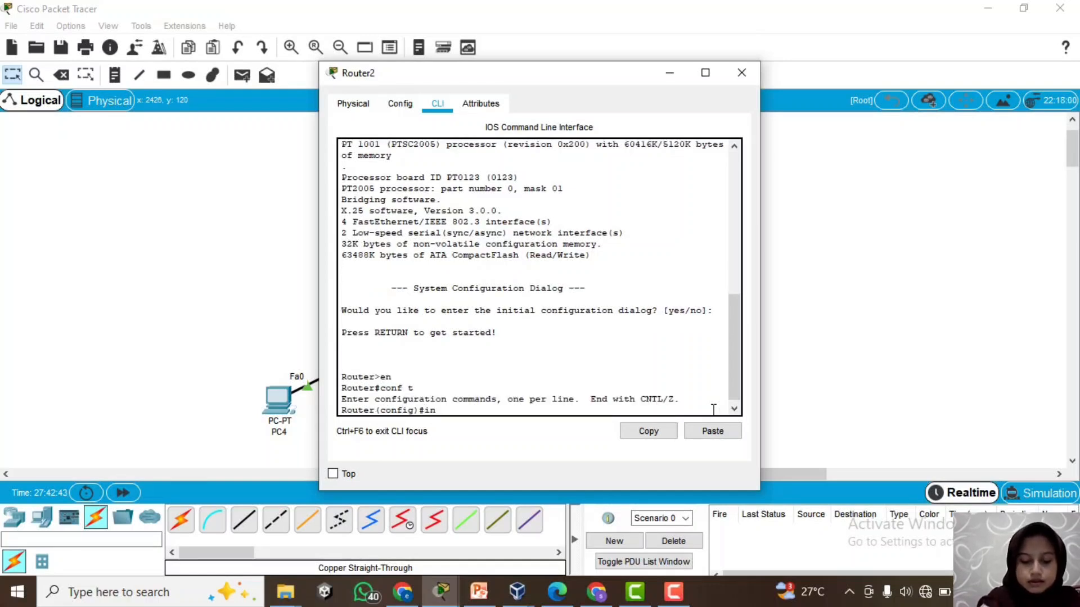
pyautogui.write('t fa')
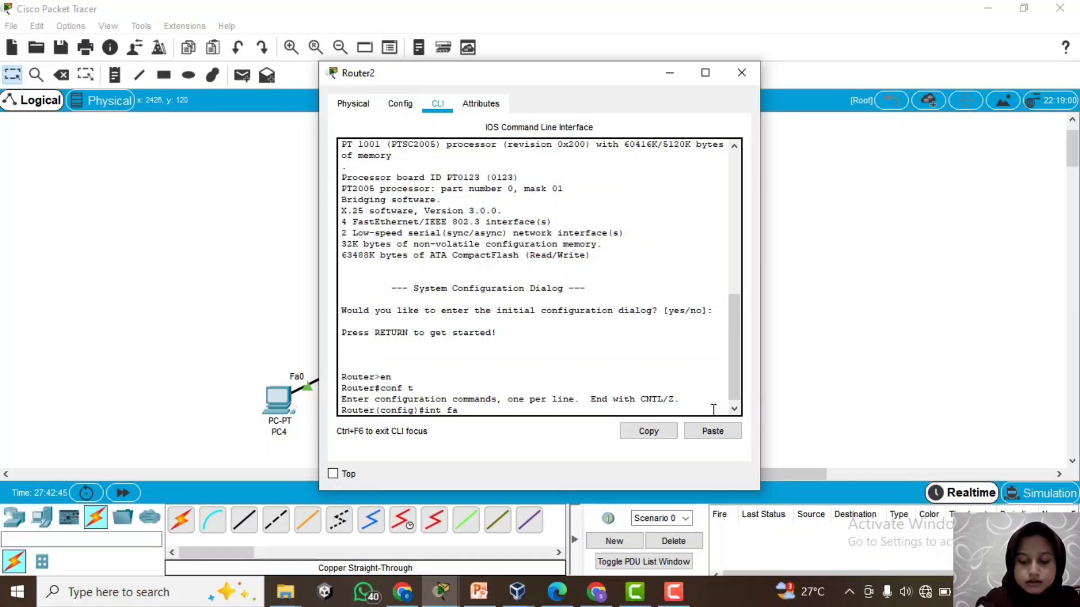
pyautogui.write('0/0')
pyautogui.press('Return')
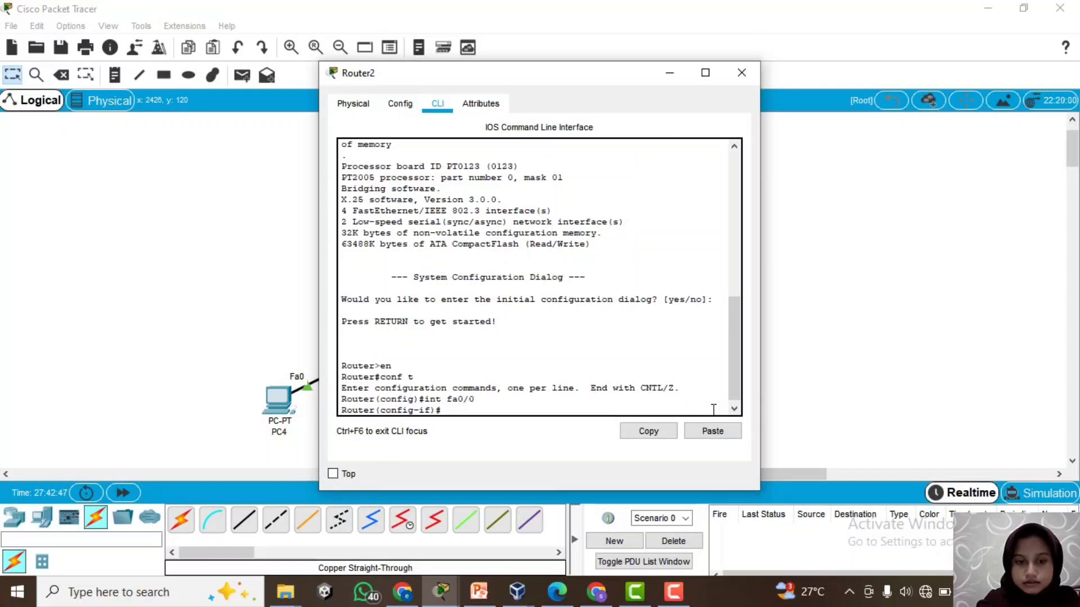
pyautogui.write('no sh')
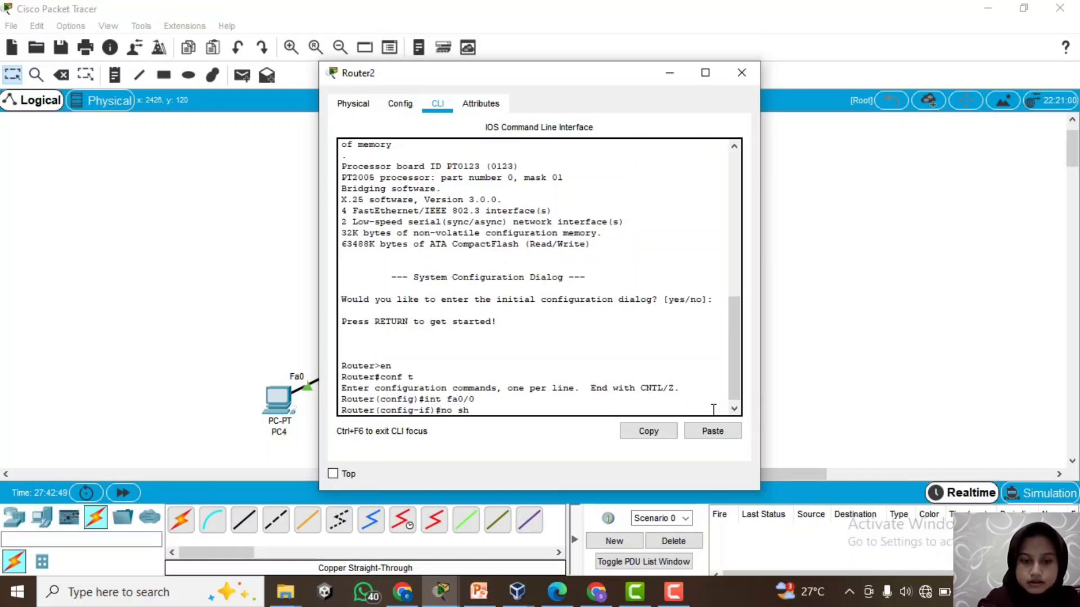
pyautogui.press('Return')
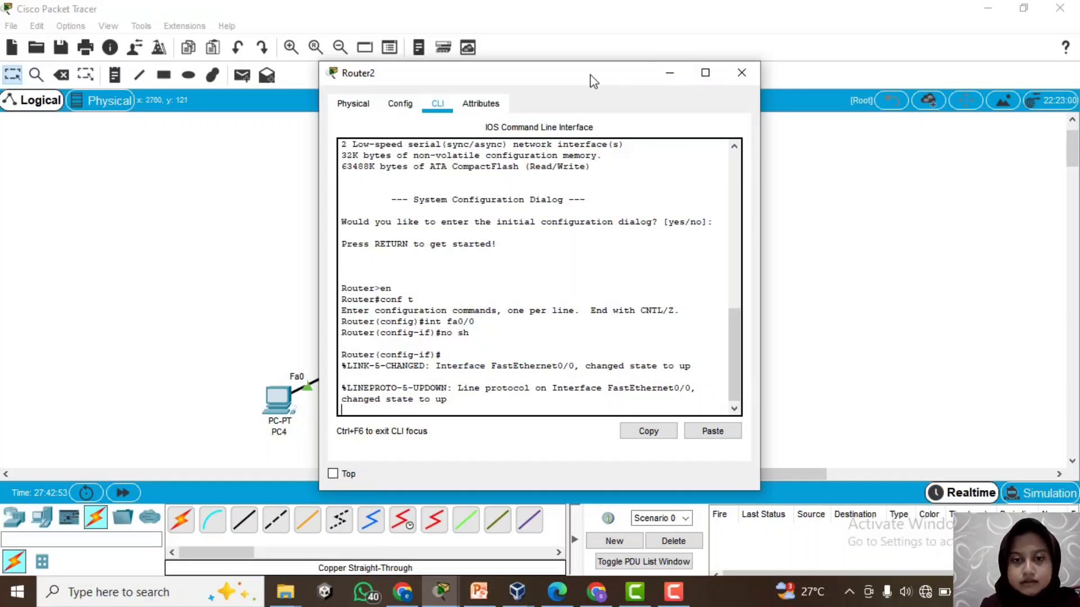
pyautogui.moveTo(591, 77); pyautogui.dragTo(704, 85)
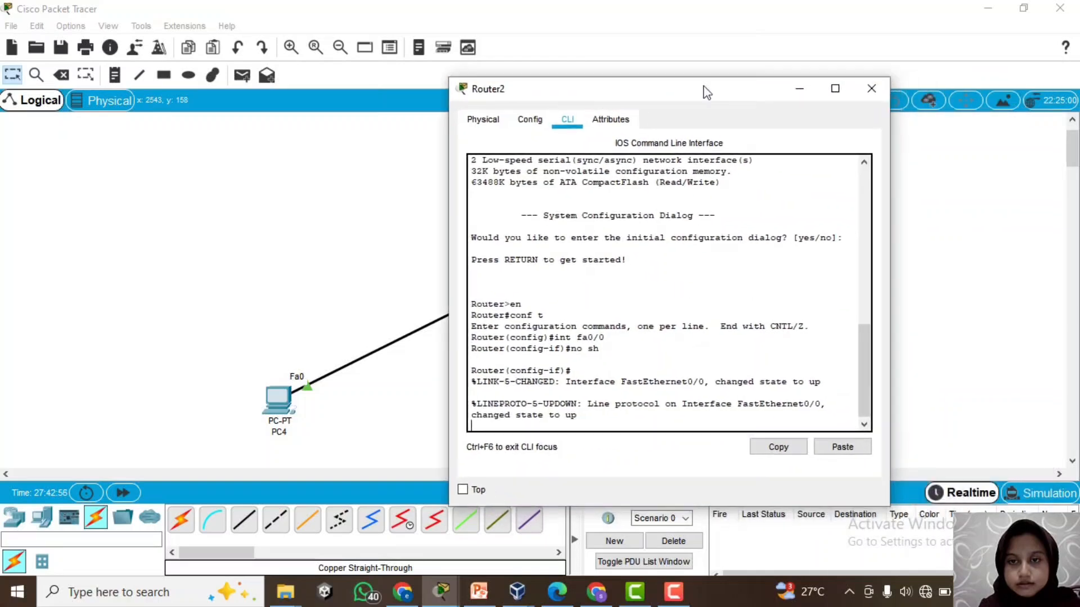
pyautogui.click(803, 93)
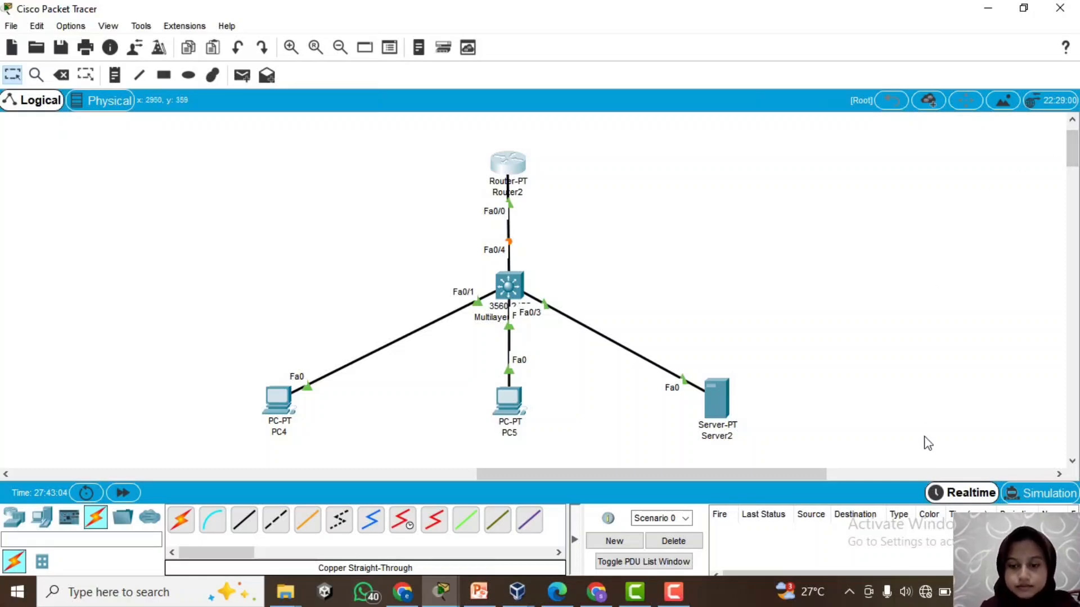
pyautogui.moveTo(669, 595)
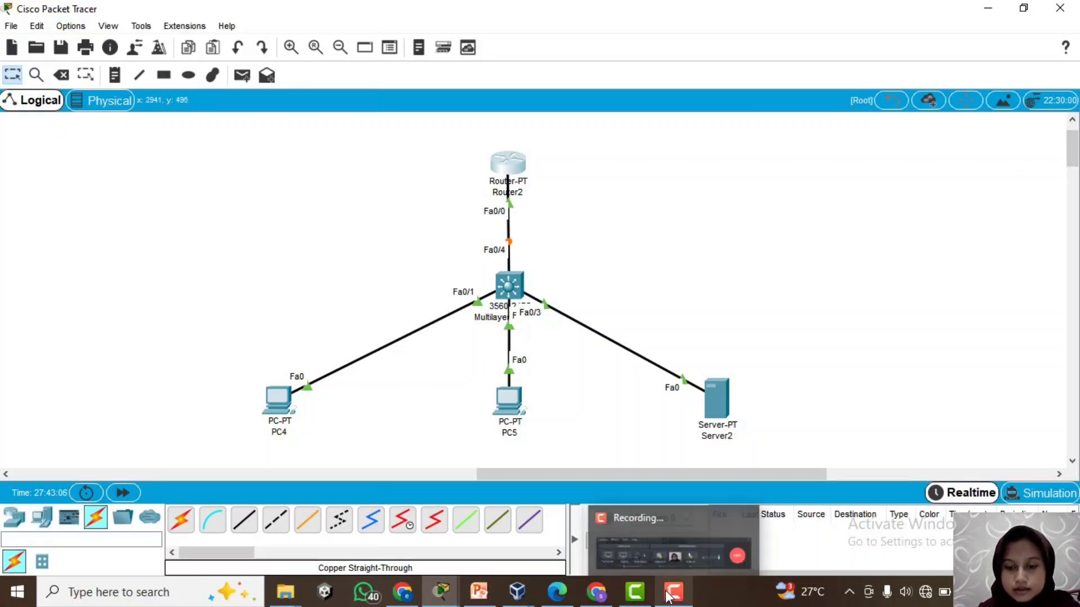
pyautogui.click(690, 565)
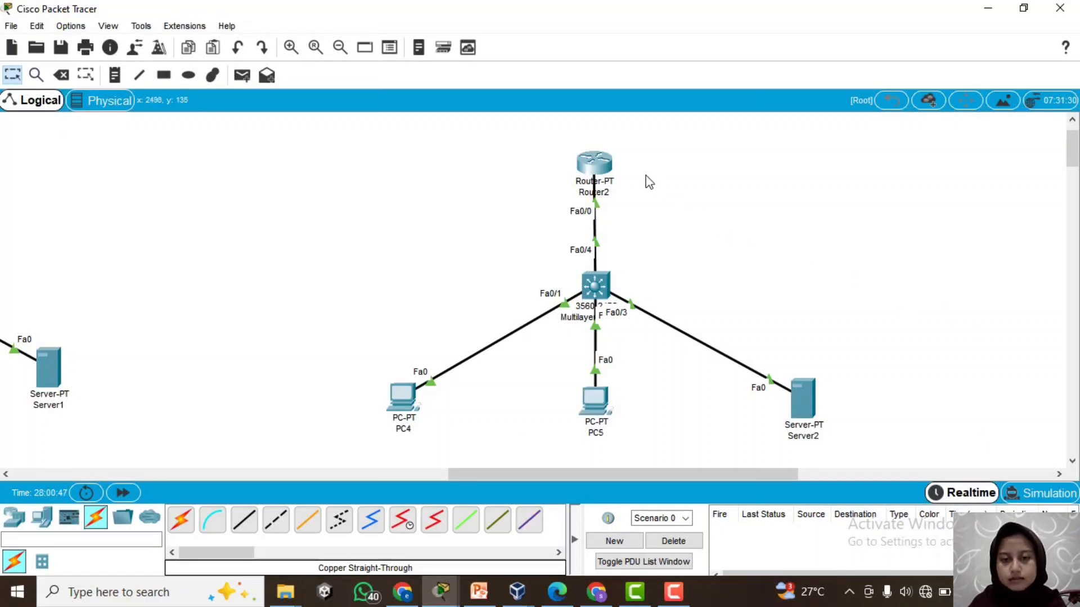
# Reopen Router2's command line and get back into global configuration mode with en and conf t
pyautogui.click(595, 166)
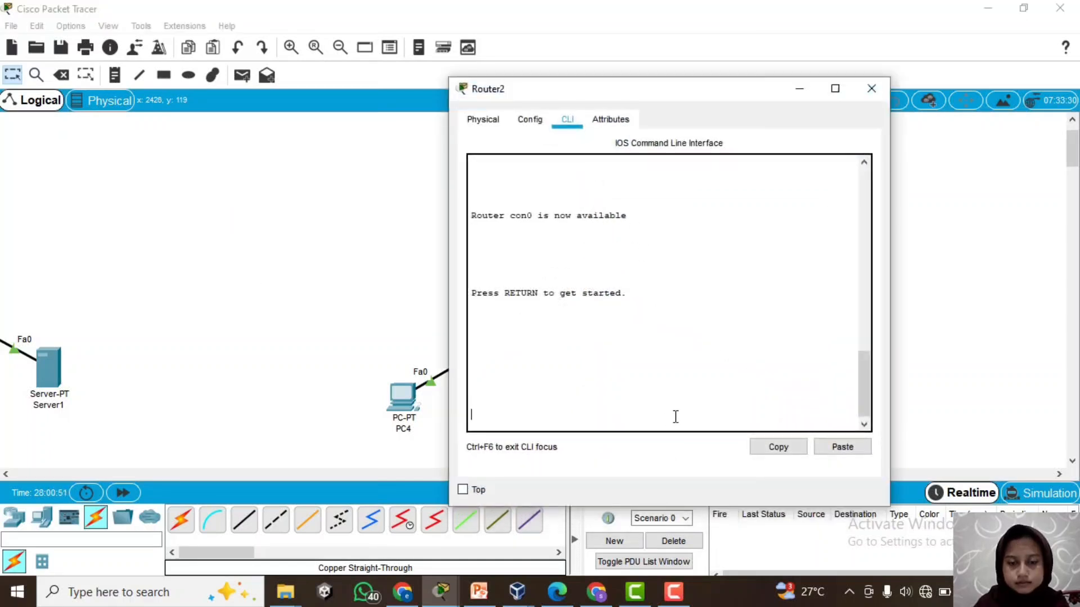
pyautogui.press('Return')
pyautogui.write('er>e')
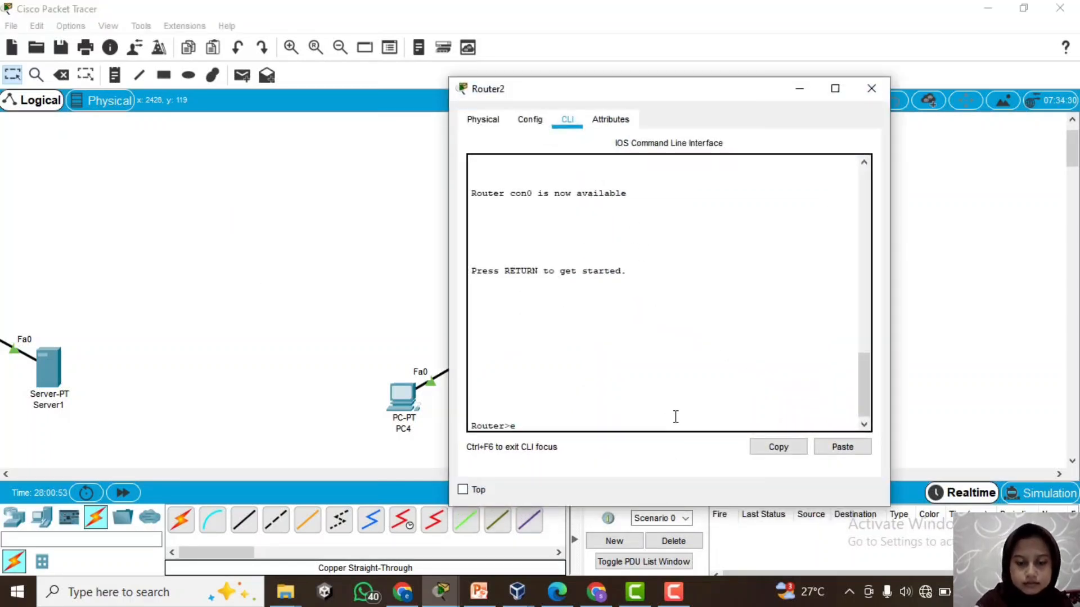
pyautogui.press('BackSpace')
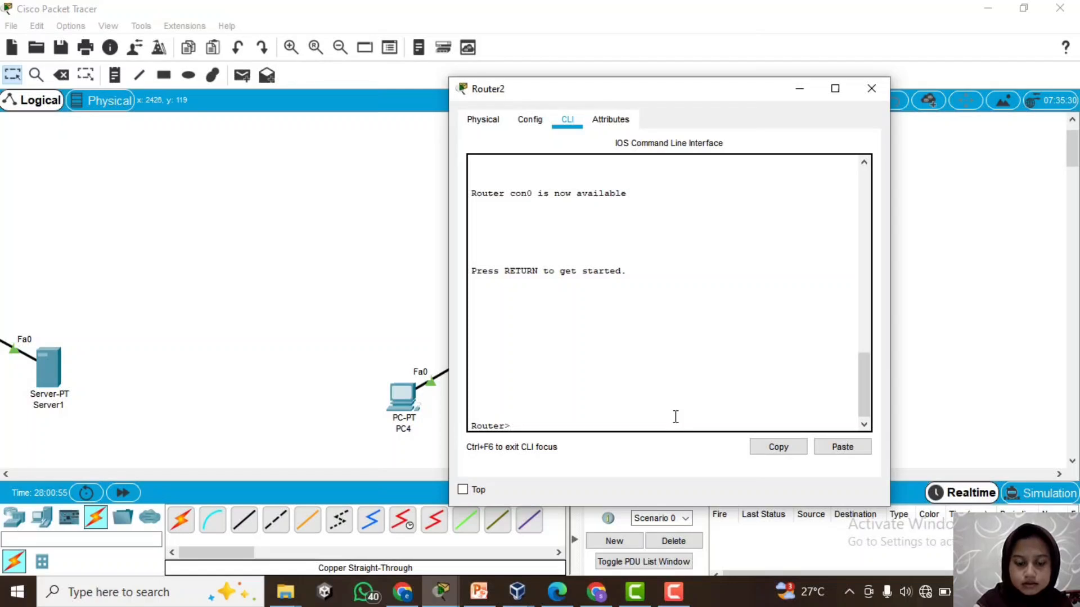
pyautogui.write('en')
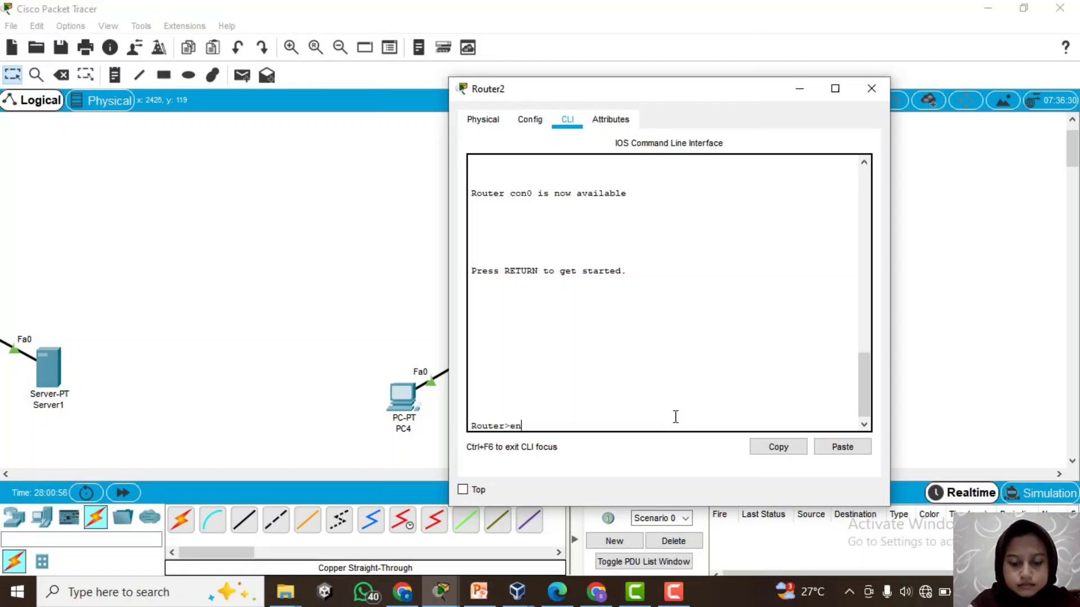
pyautogui.press('Return')
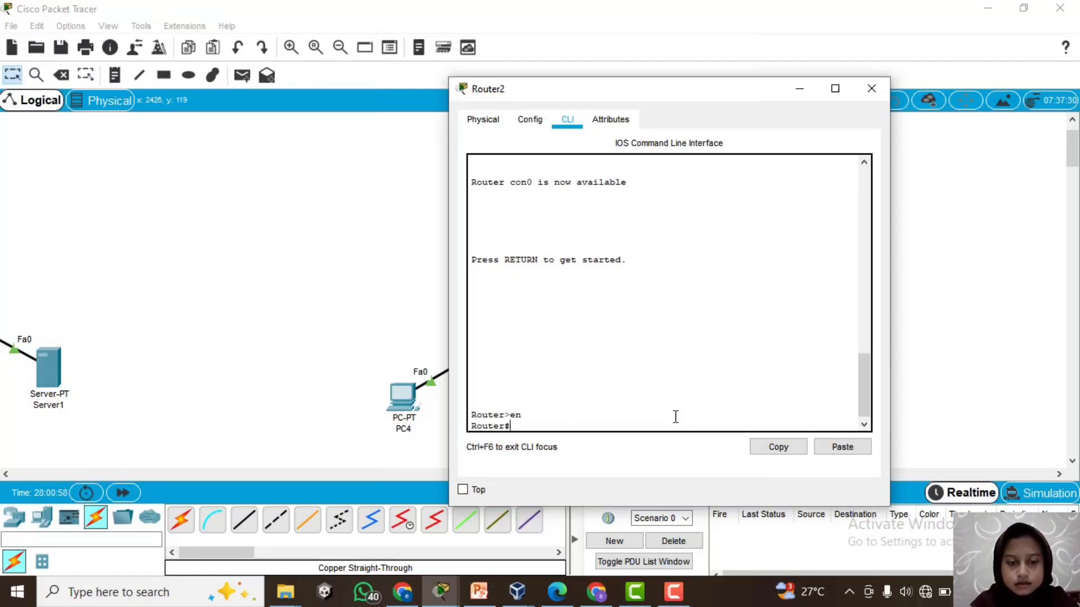
pyautogui.write('conft')
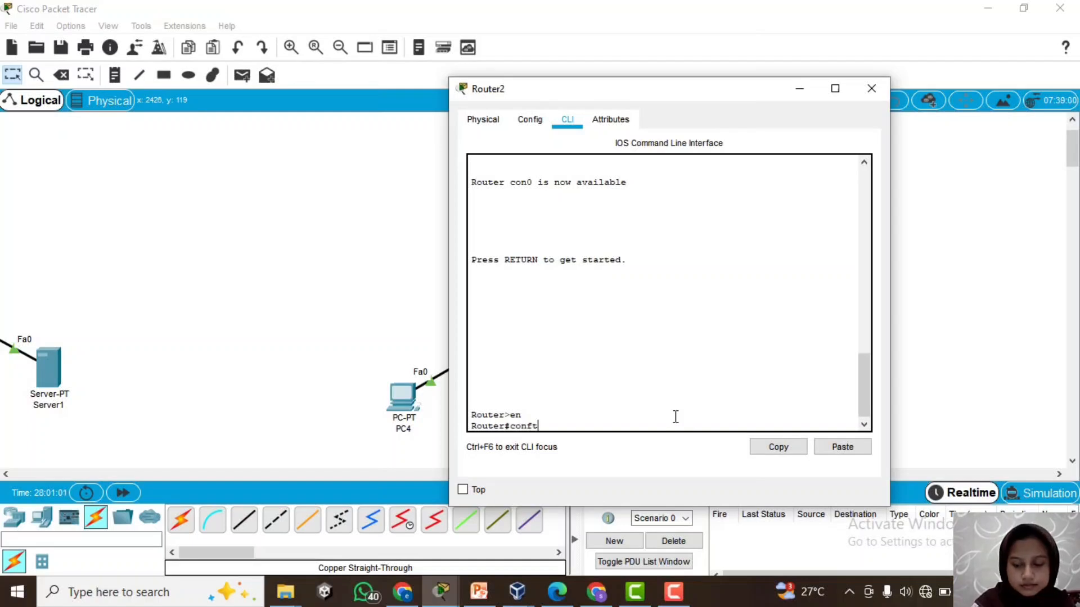
pyautogui.press('BackSpace')
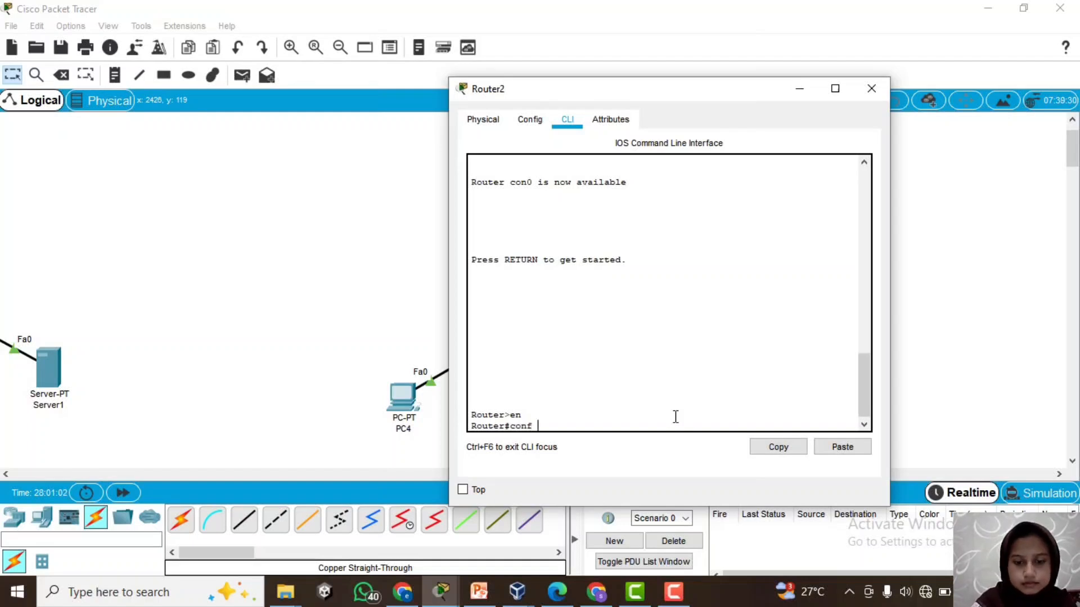
pyautogui.write('t')
pyautogui.press('Return')
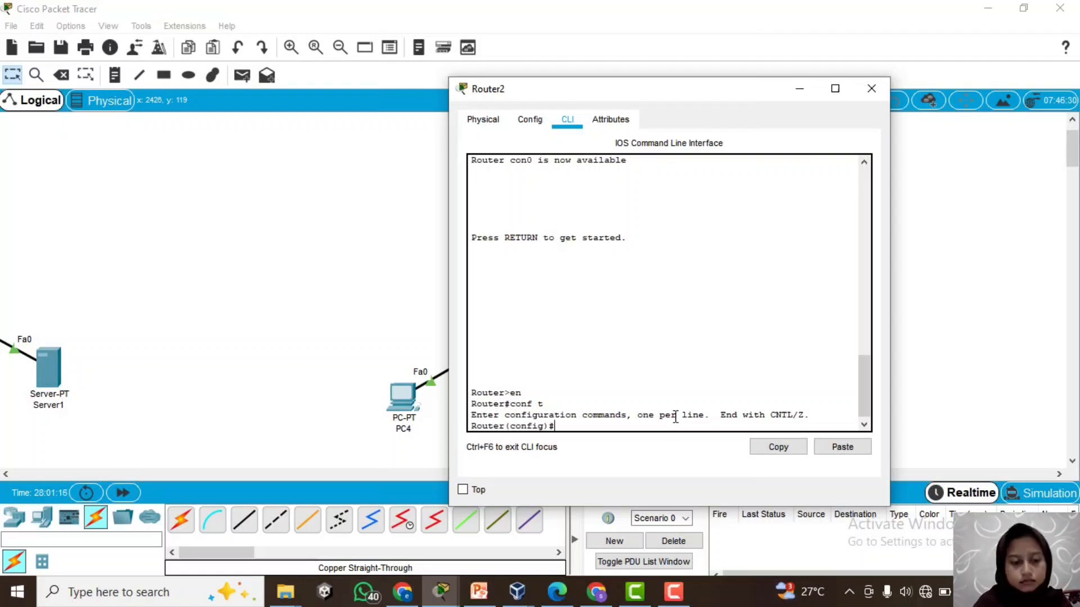
# Try to open subinterface fa0/0.10 with the command nt fa0/0.10
pyautogui.write('nt')
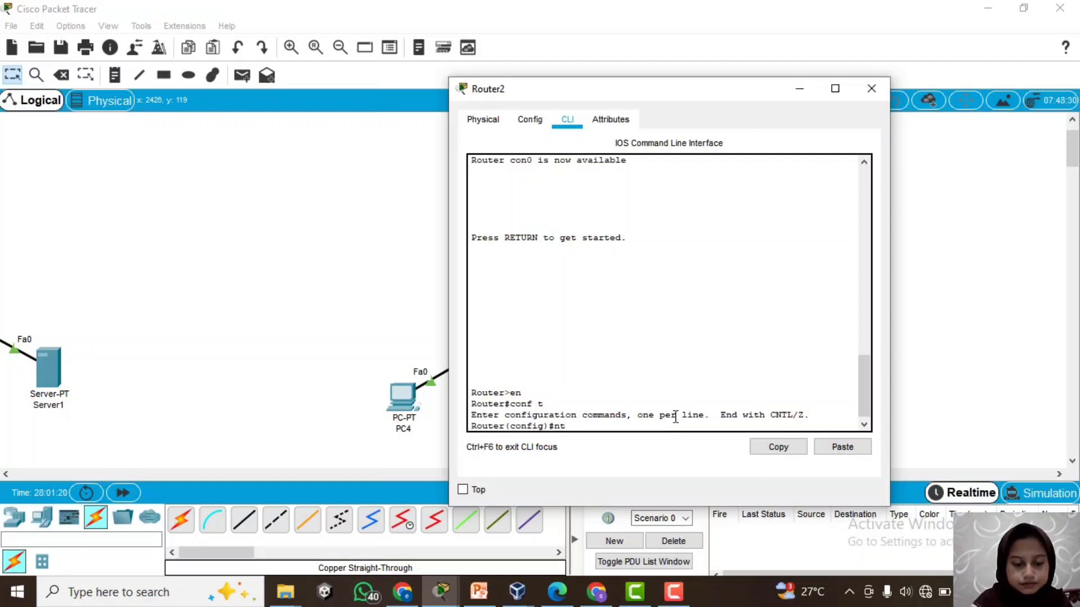
pyautogui.write(' fa')
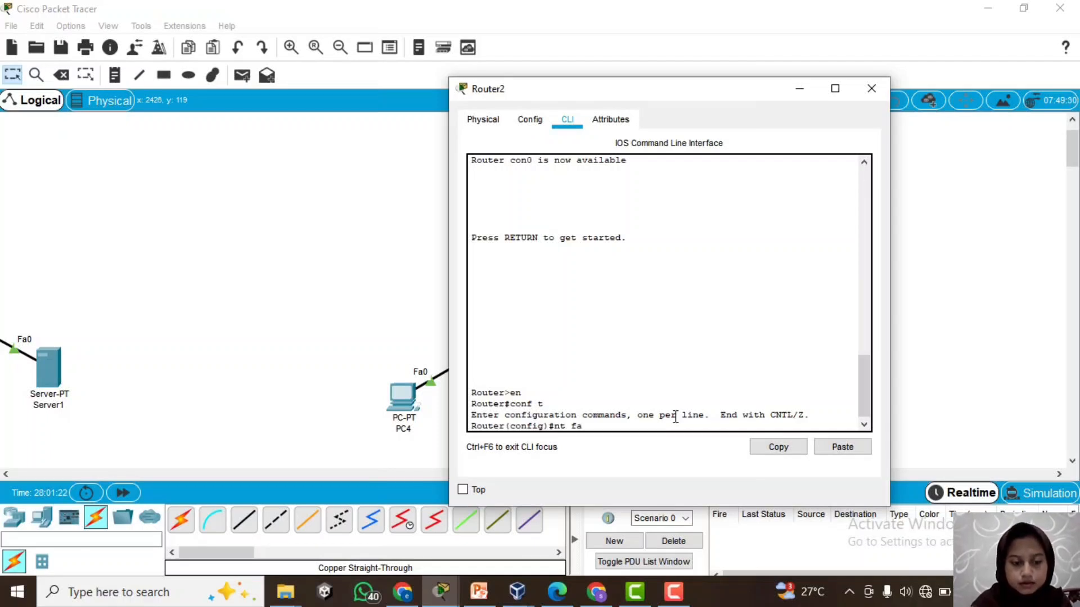
pyautogui.write('0/0.')
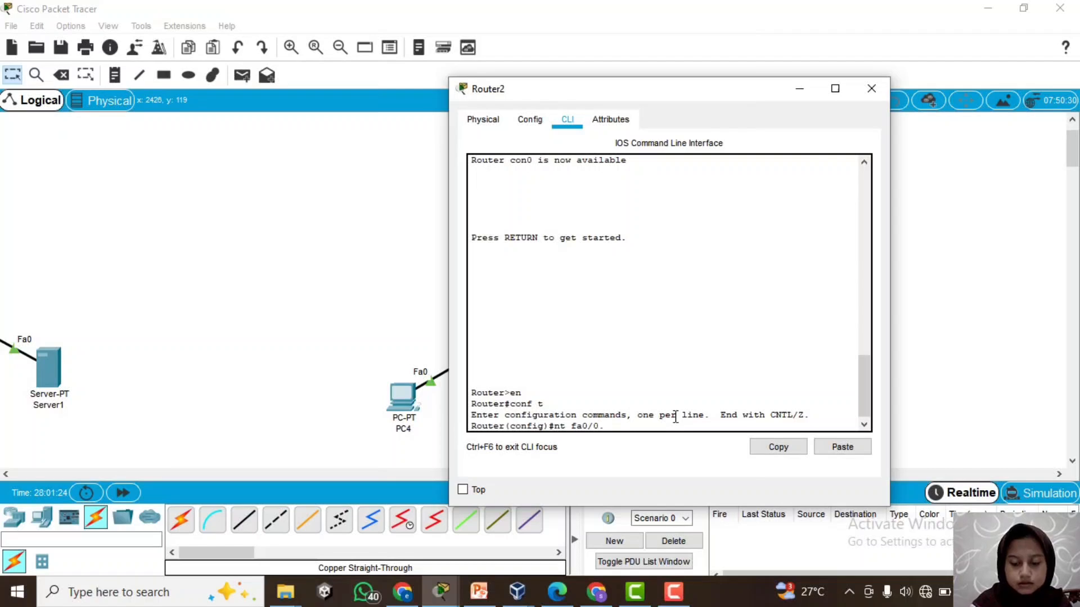
pyautogui.write('10')
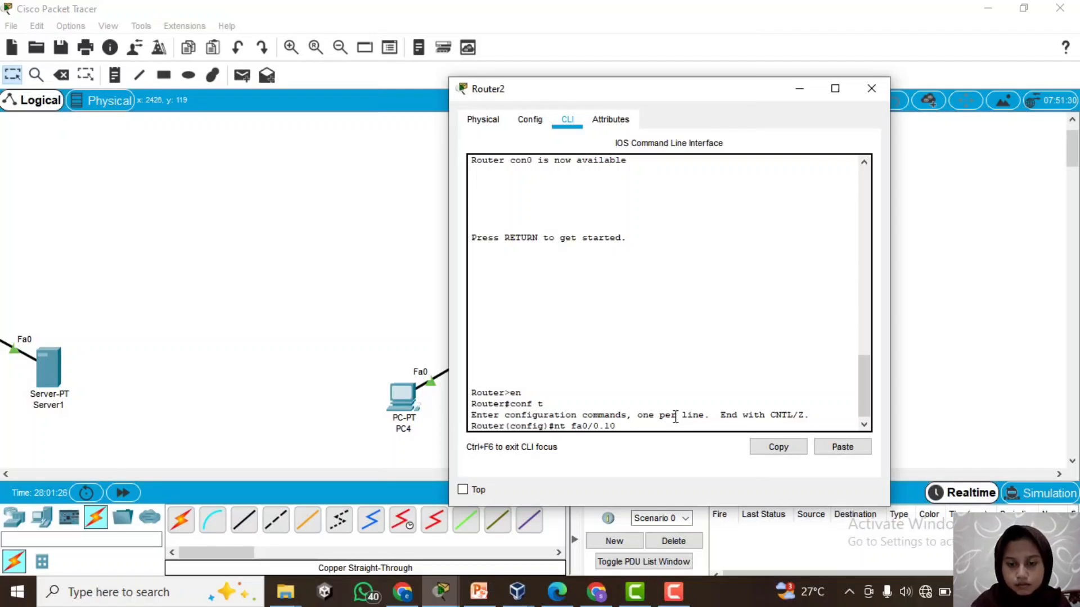
pyautogui.press('Return')
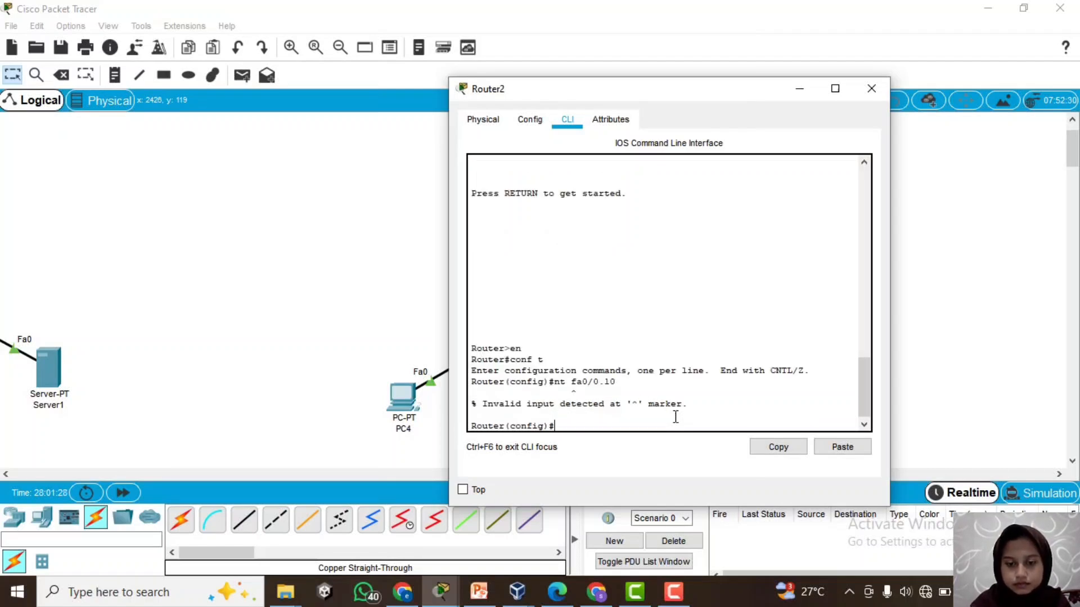
# Create subinterface fa0/0.10 on Router2 with int fa0/0.10 and get a clean subinterface prompt
pyautogui.write('int')
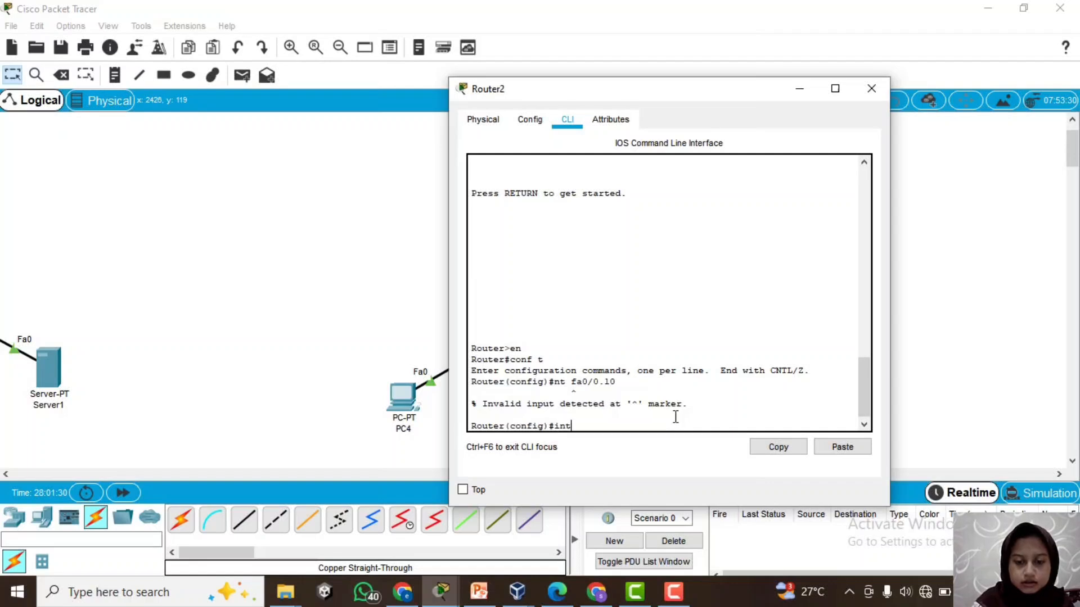
pyautogui.write(' fa')
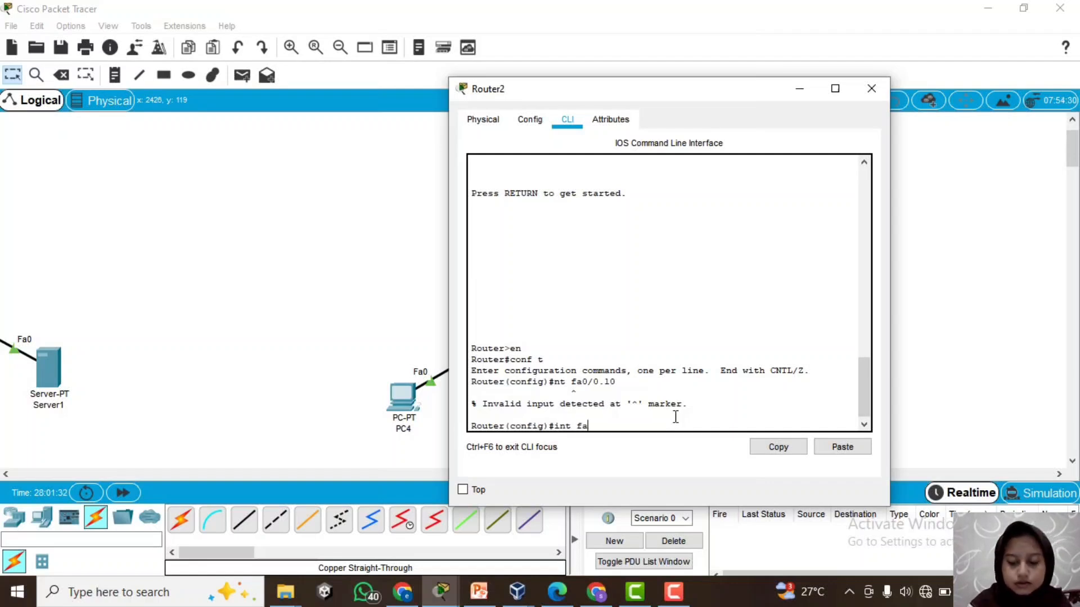
pyautogui.write('0/0')
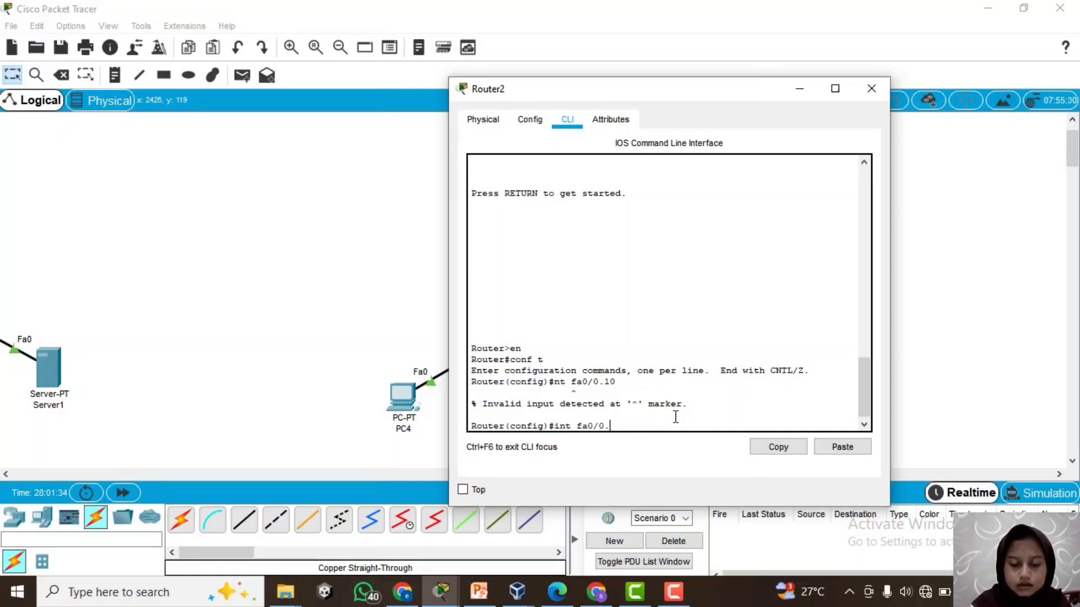
pyautogui.write('.10')
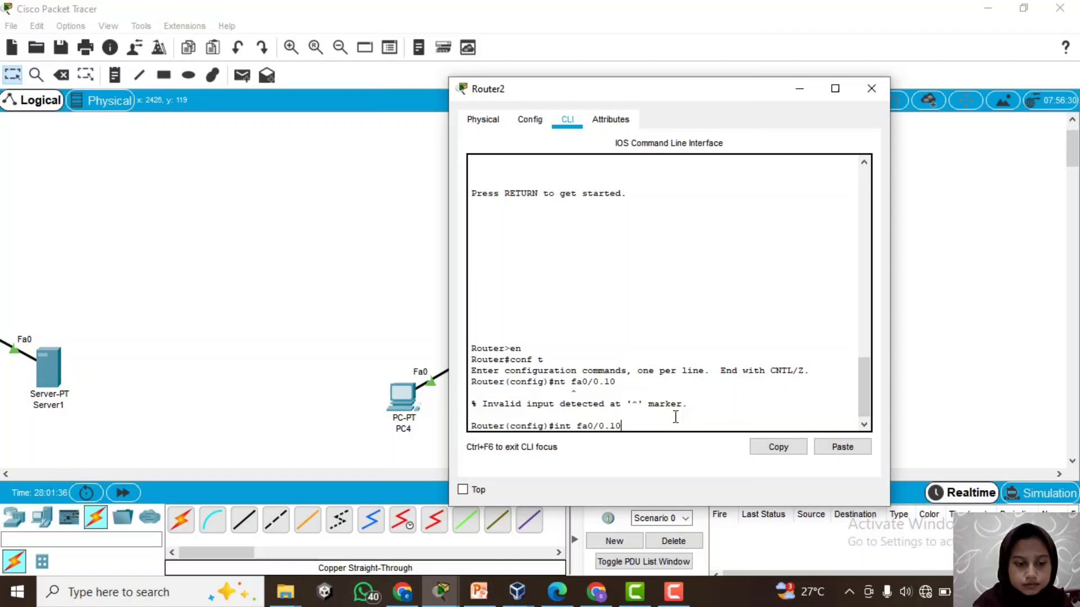
pyautogui.press('Return')
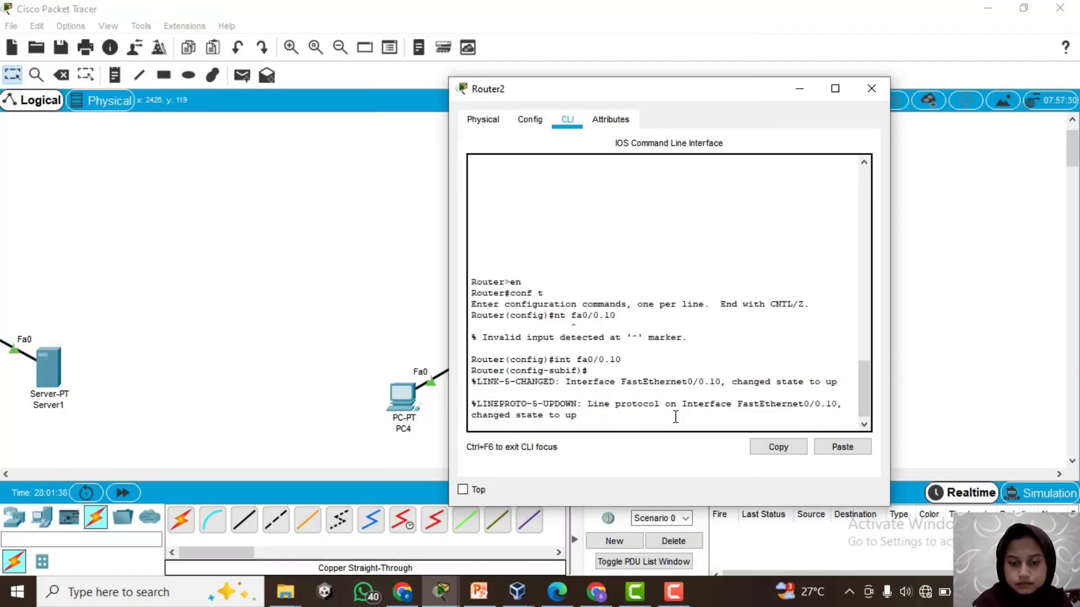
pyautogui.press('Return')
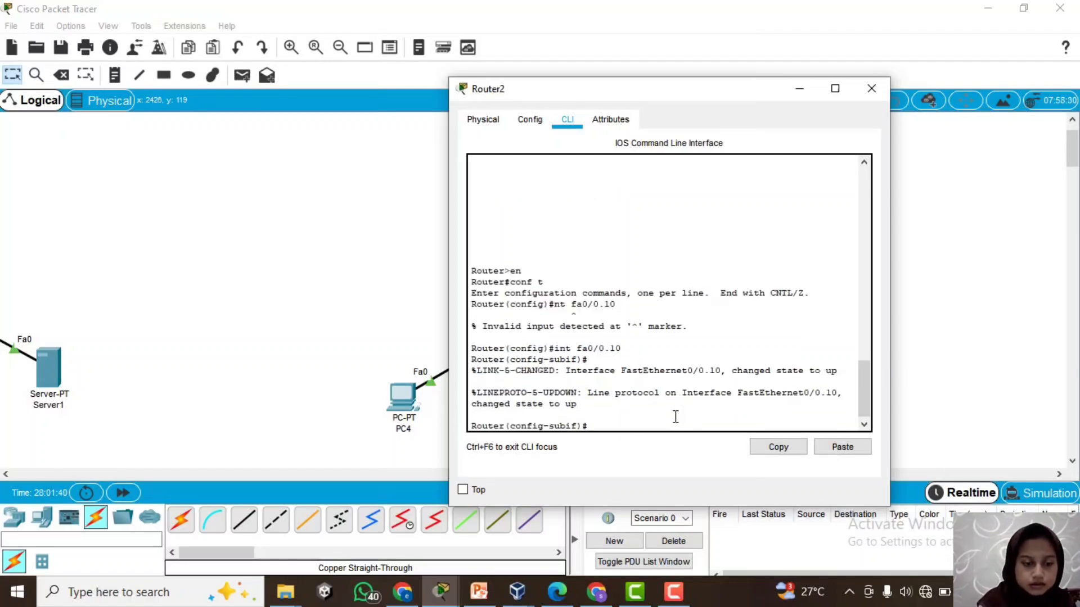
# Set 802.1Q encapsulation for VLAN 10 on subinterface fa0/0.10 with encapsulation dot1Q 10
pyautogui.write('enca')
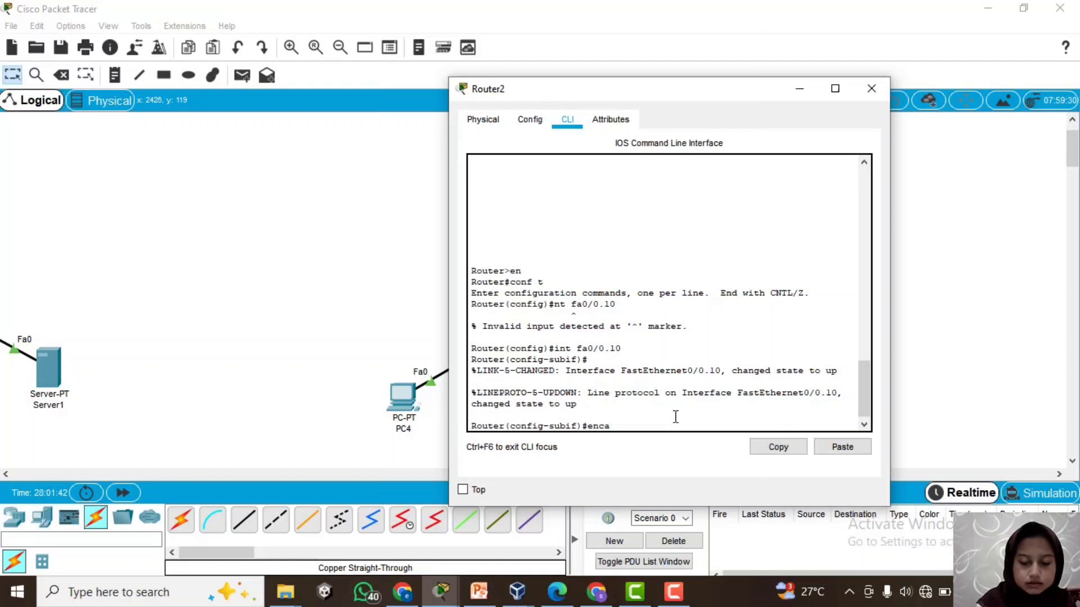
pyautogui.write('psulatio')
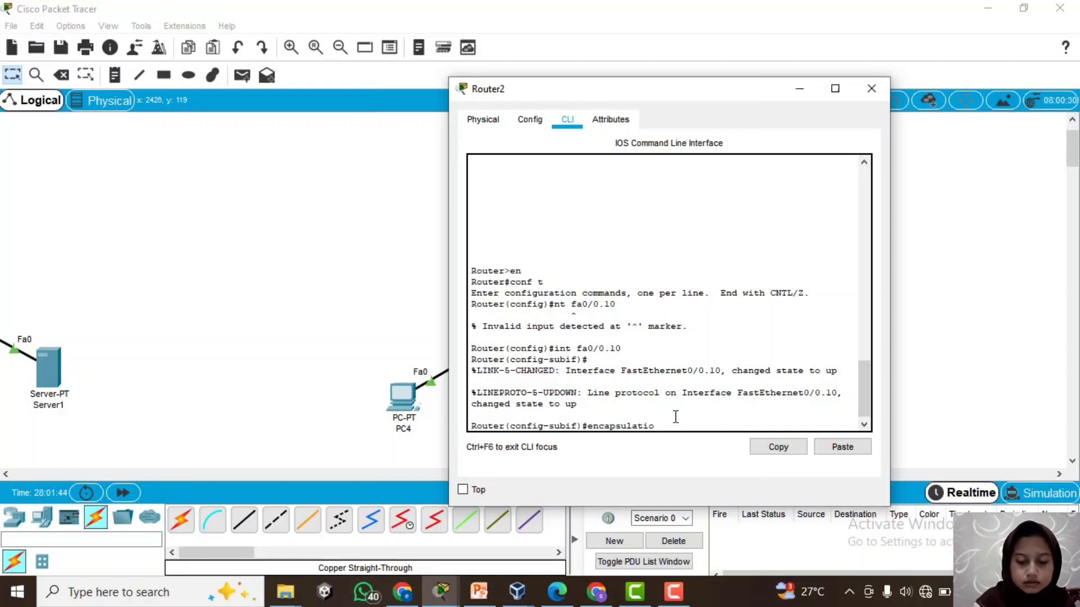
pyautogui.write('n d')
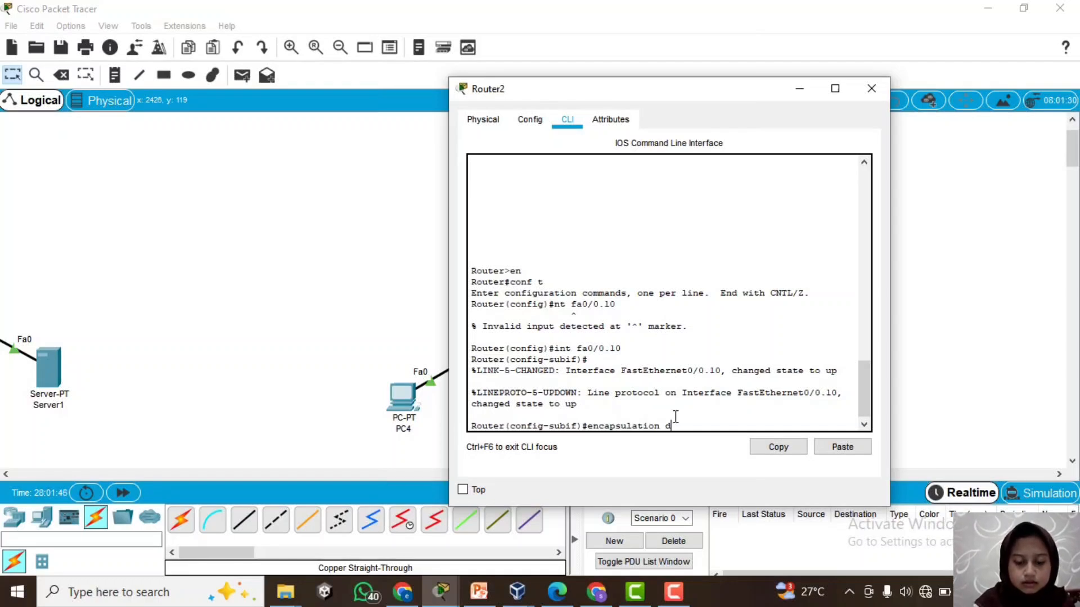
pyautogui.write('ot1Q')
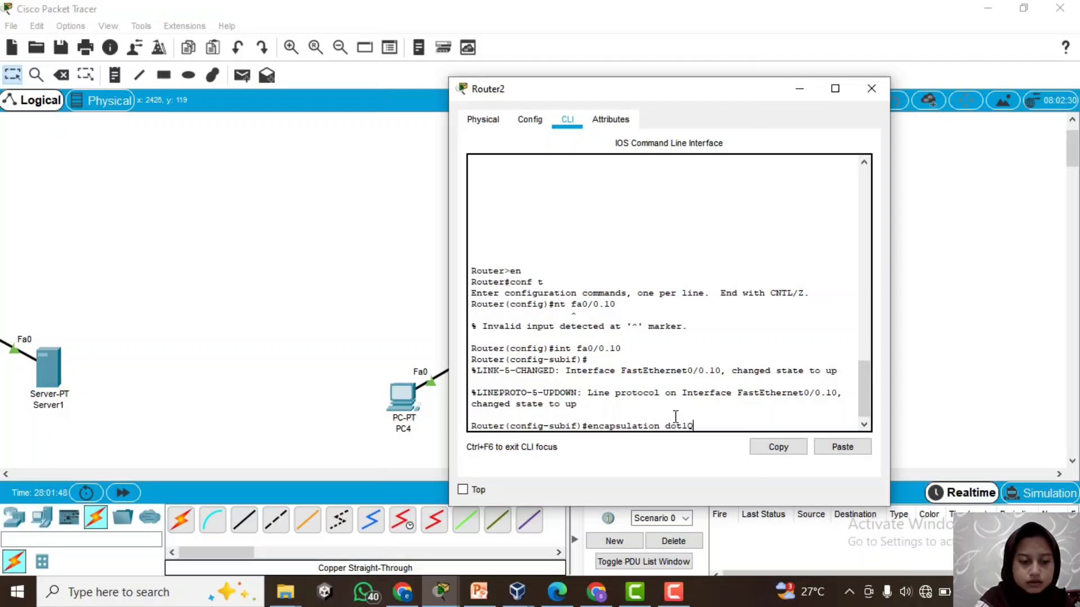
pyautogui.write(' 1')
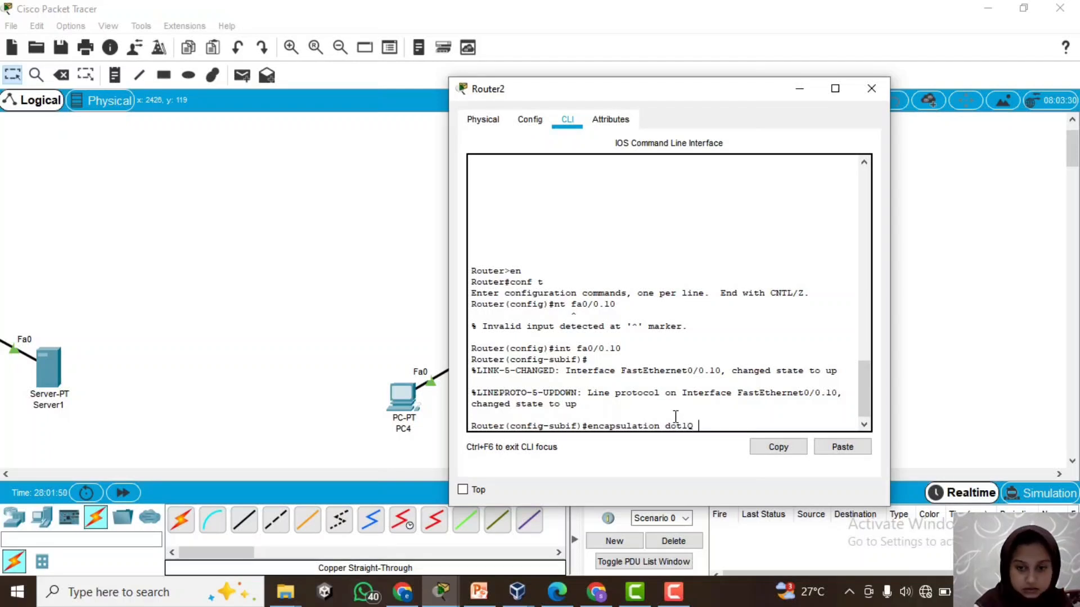
pyautogui.write('0')
pyautogui.press('Return')
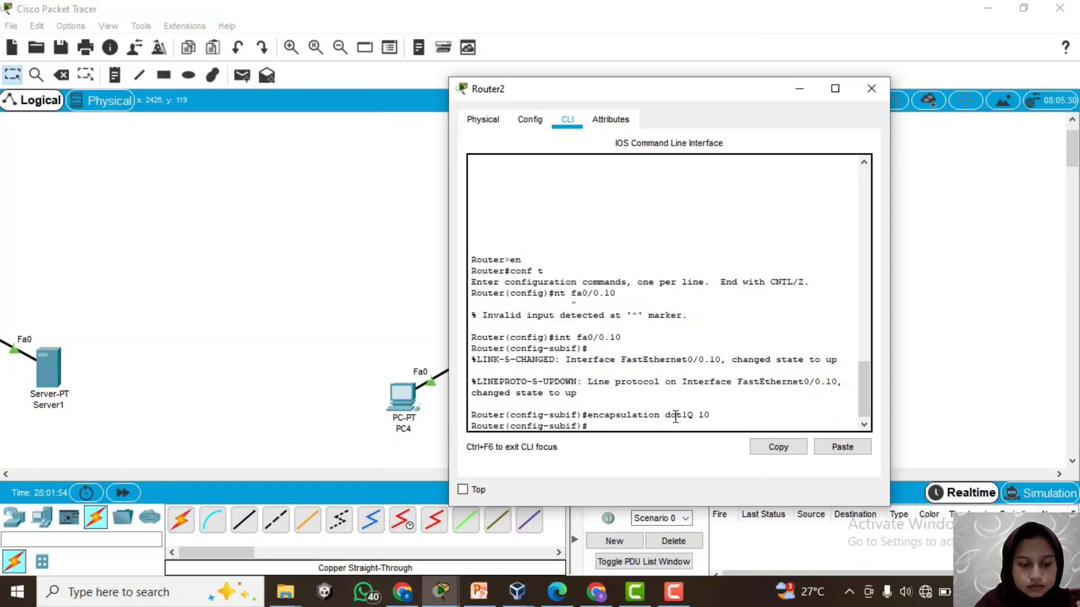
# Assign IP address 192.168.10.1 with mask 255.255.255.0 to subinterface fa0/0.10 using ip add
pyautogui.write('ip')
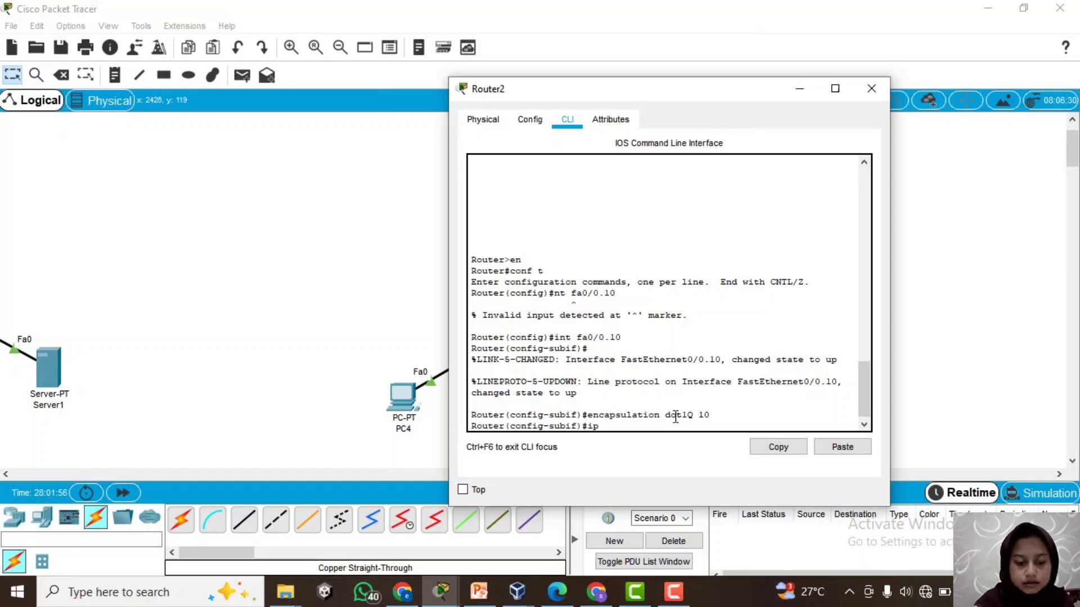
pyautogui.write(' add')
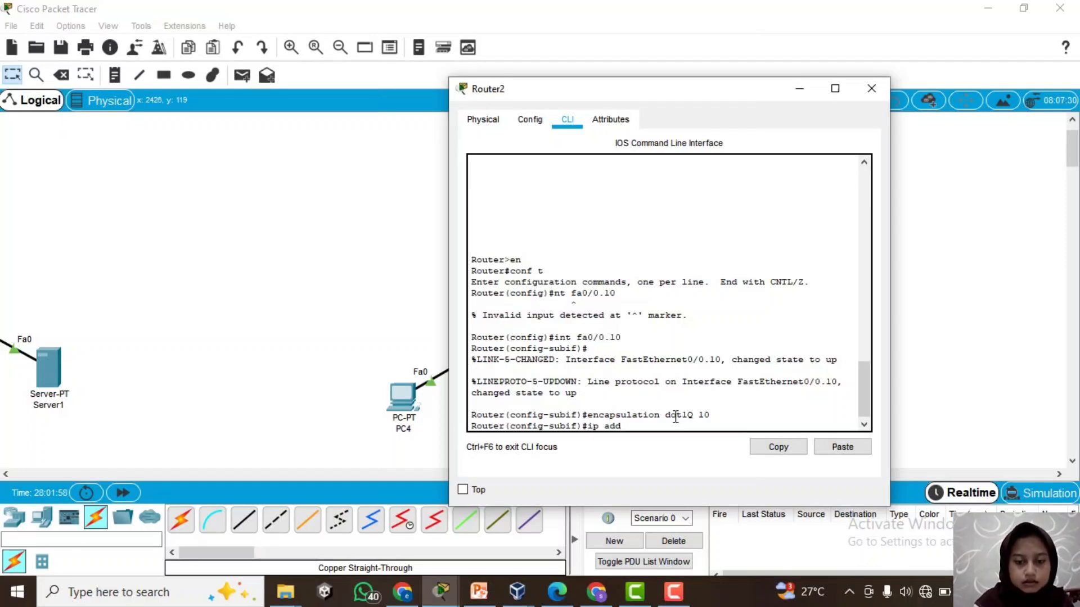
pyautogui.write(' 19')
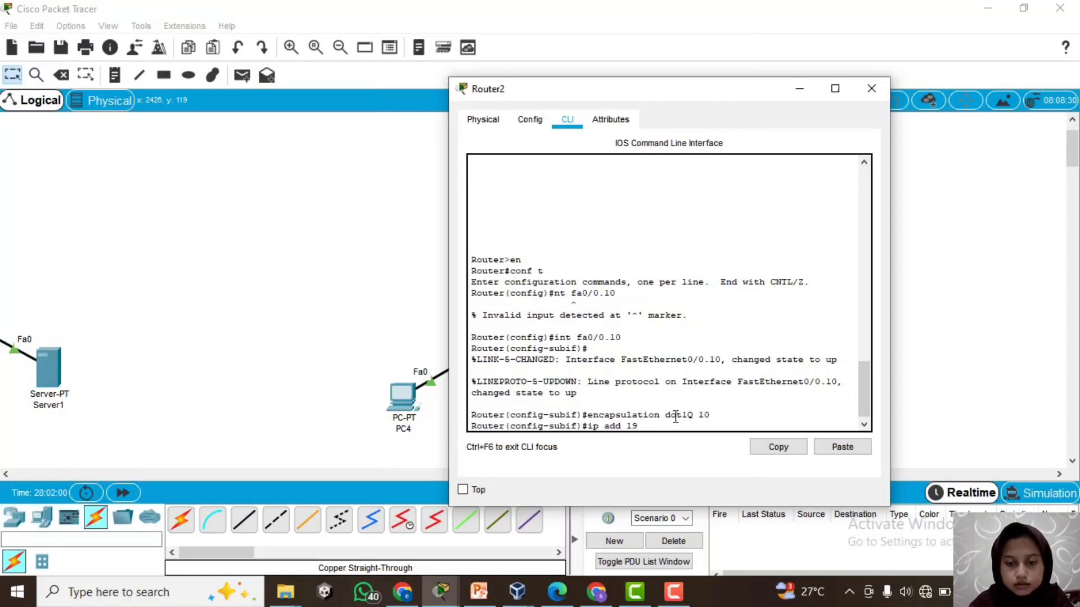
pyautogui.write('2.16')
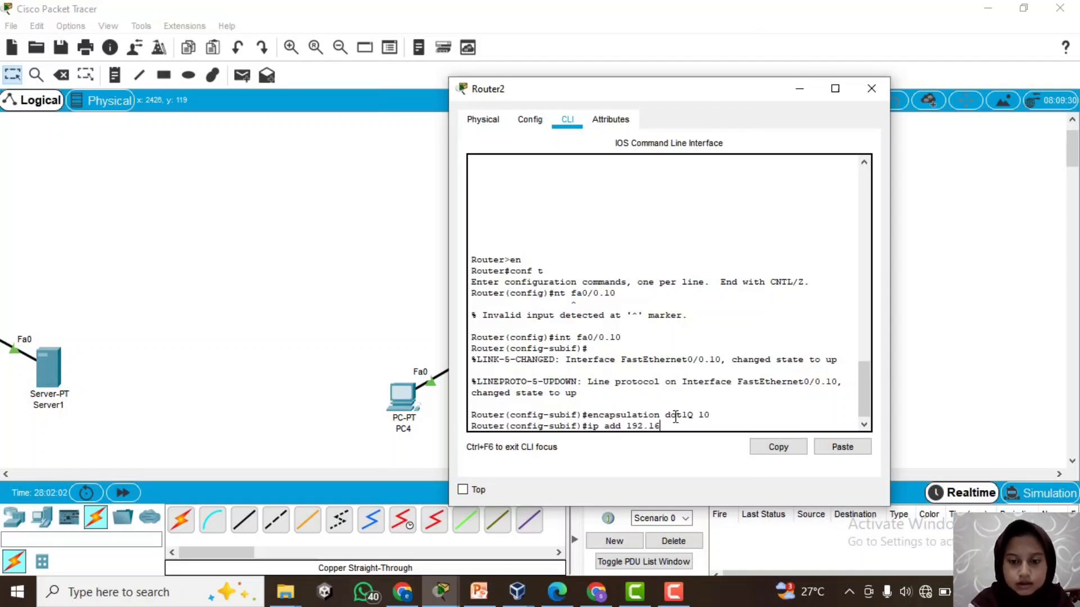
pyautogui.write('8.')
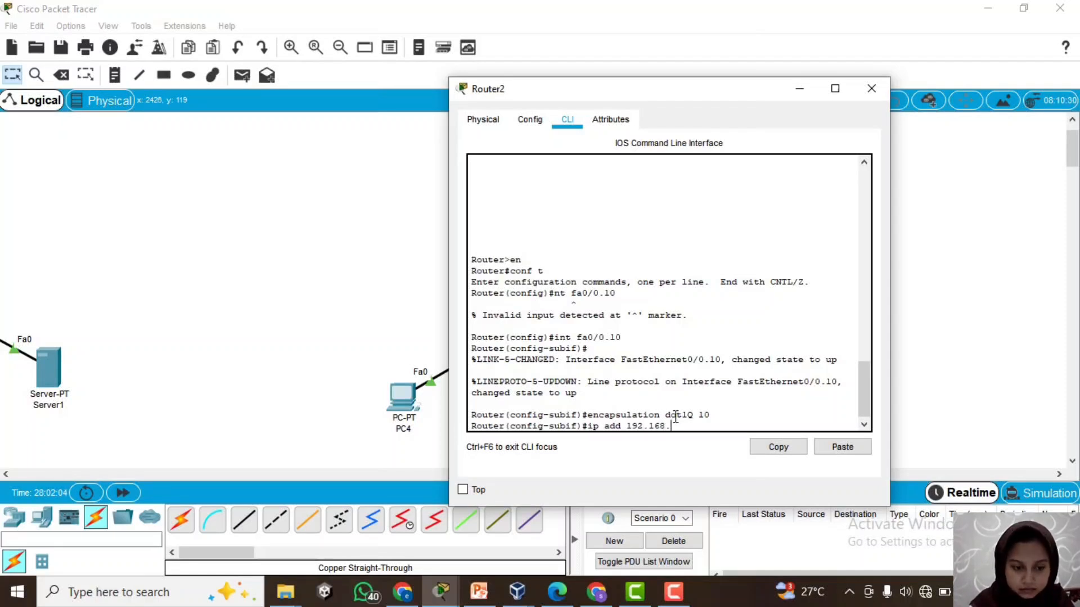
pyautogui.write('1')
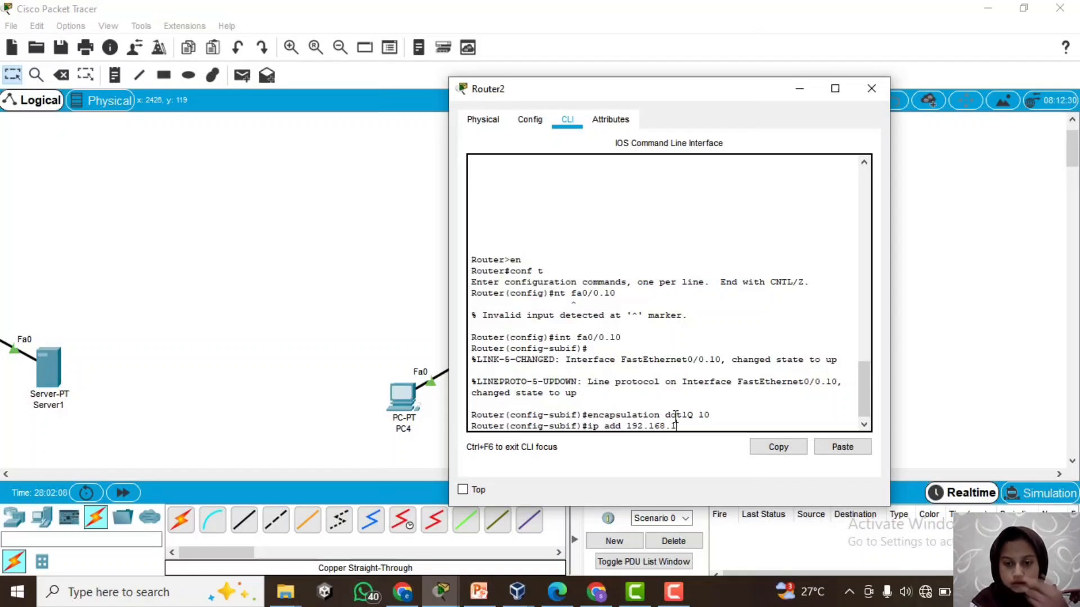
pyautogui.write('0.')
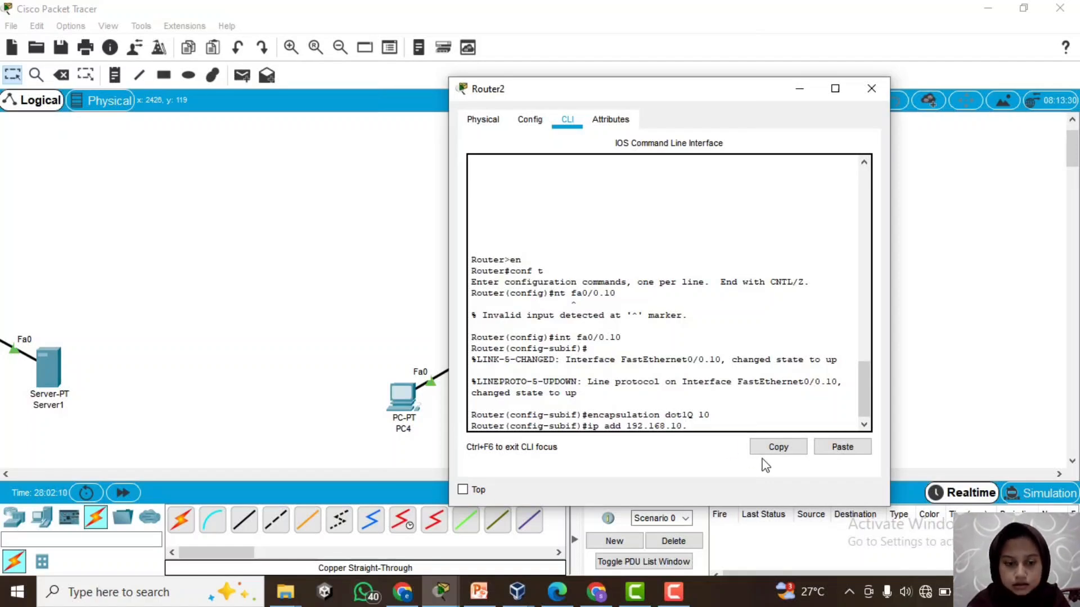
pyautogui.write('1')
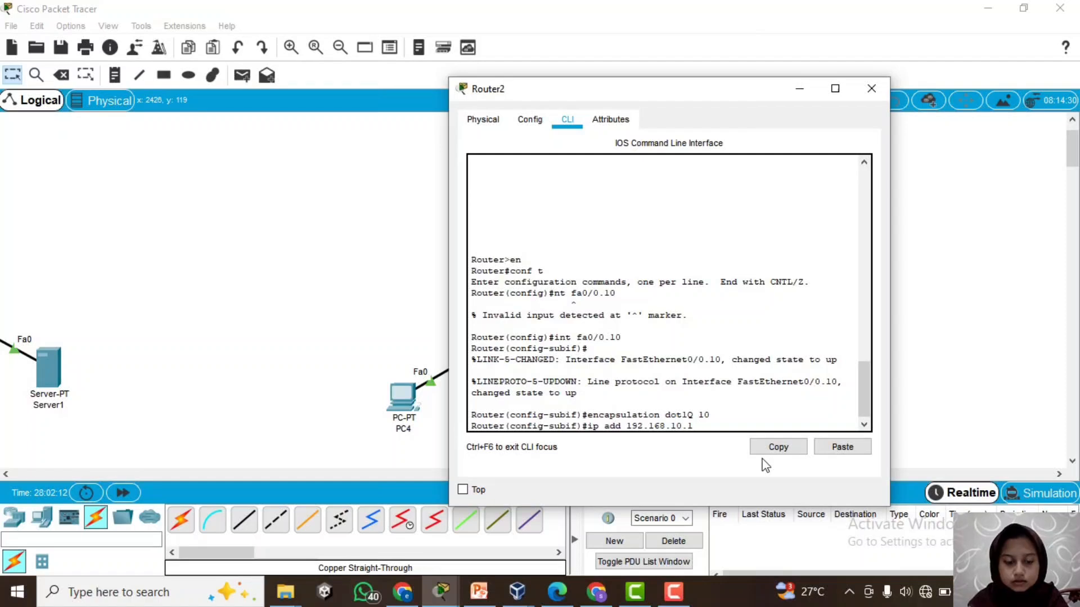
pyautogui.write(' 255.255.255')
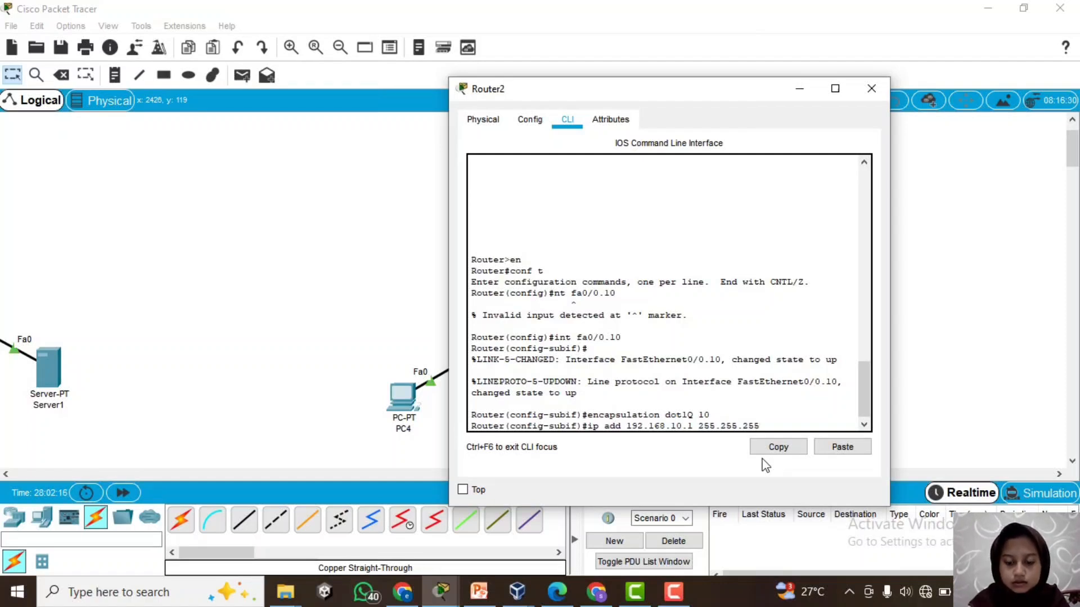
pyautogui.write('.0')
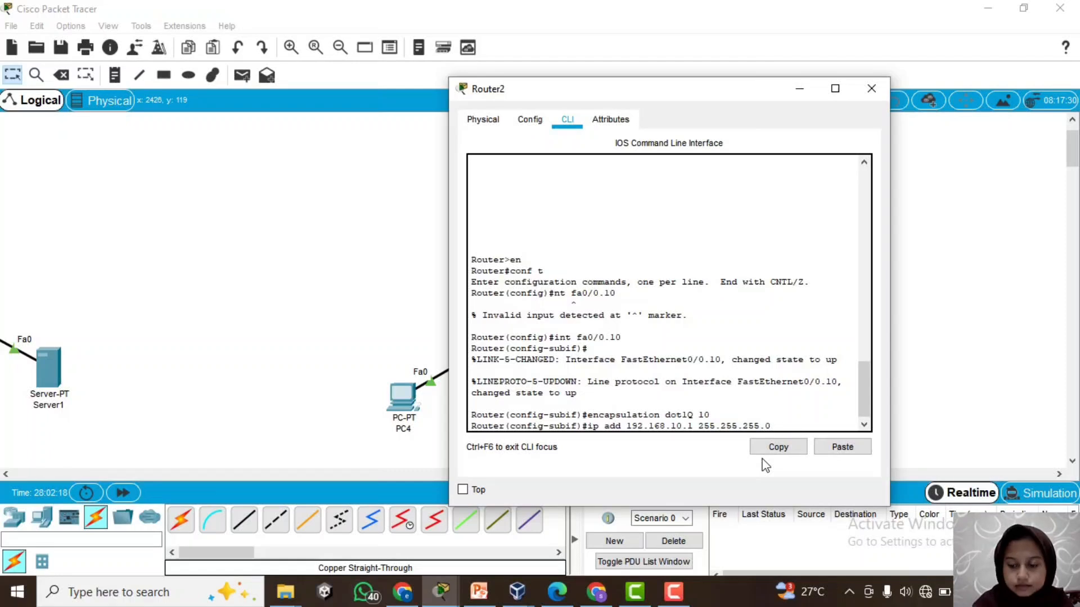
pyautogui.press('Return')
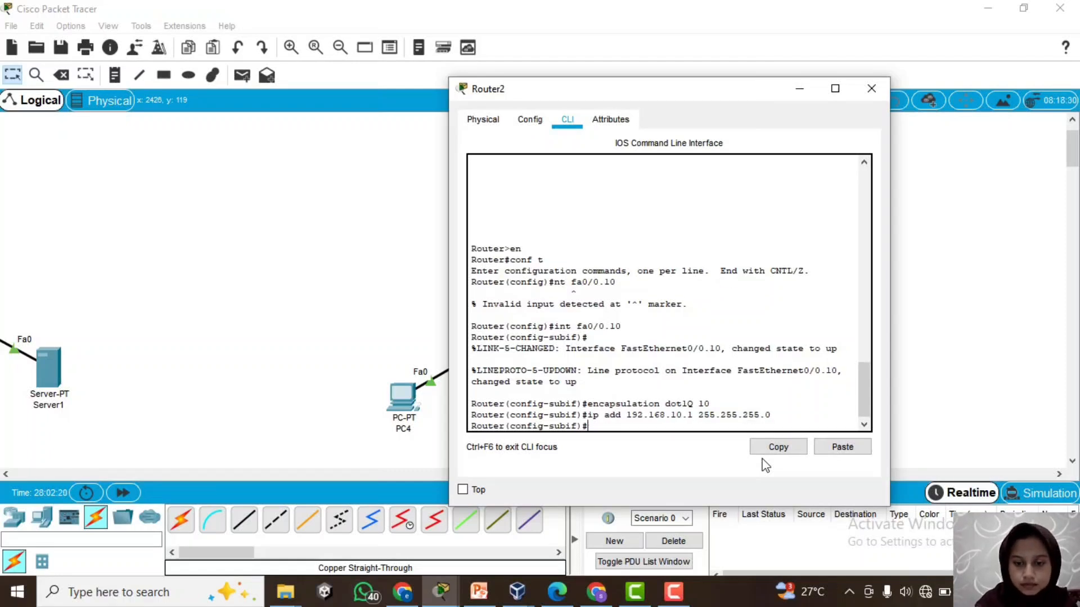
# Enable subinterface fa0/0.10 on Router2 with no sh
pyautogui.write('no ')
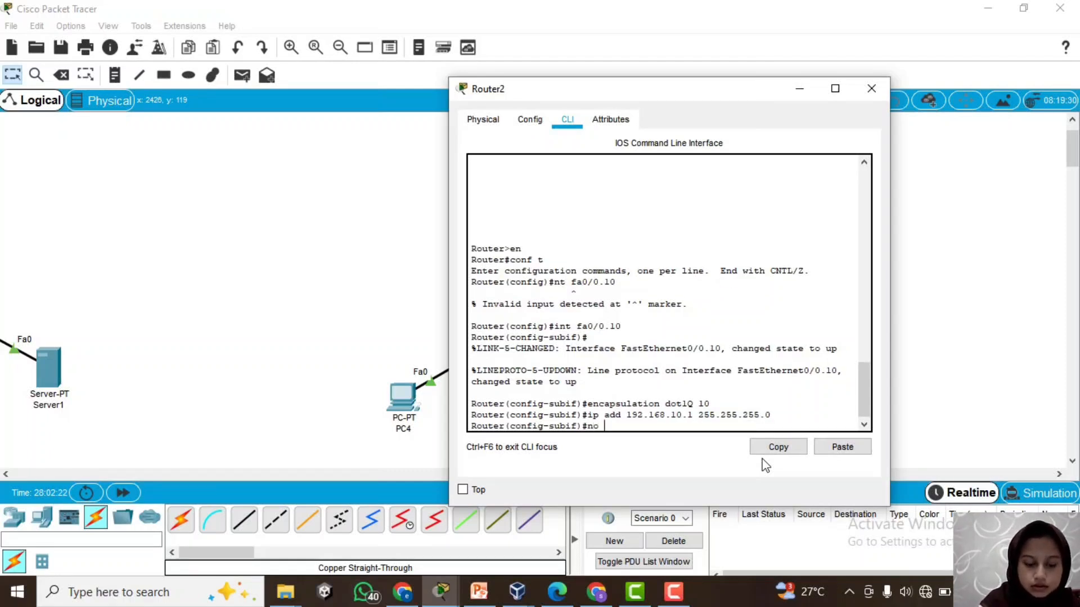
pyautogui.write('sh')
pyautogui.press('Return')
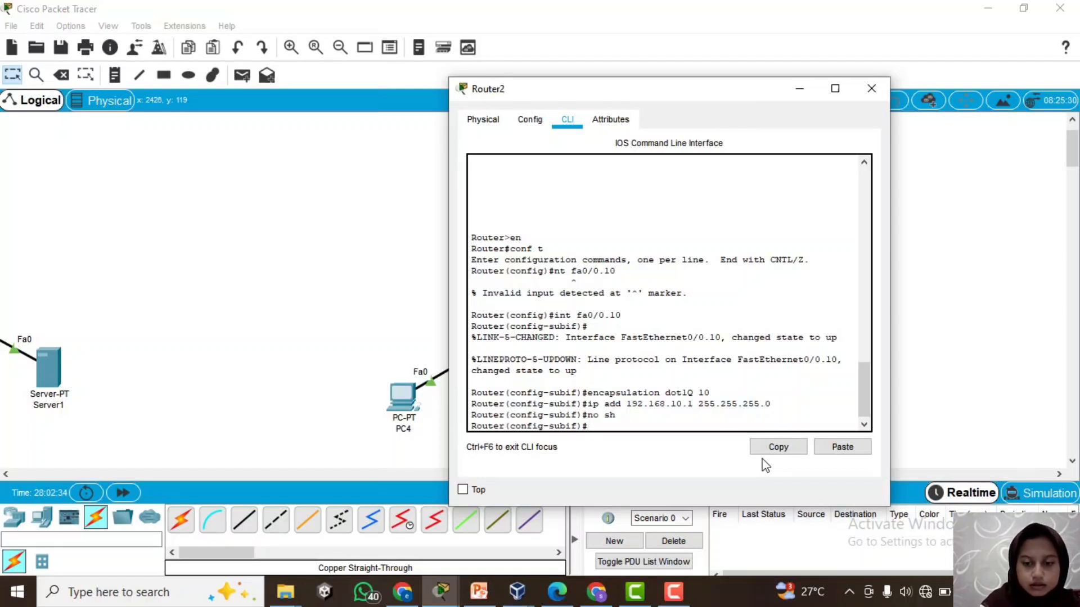
# Leave subinterface fa0/0.10 with ex and create subinterface fa0/0.20 on Router2 with int fa0/0.20
pyautogui.write('i')
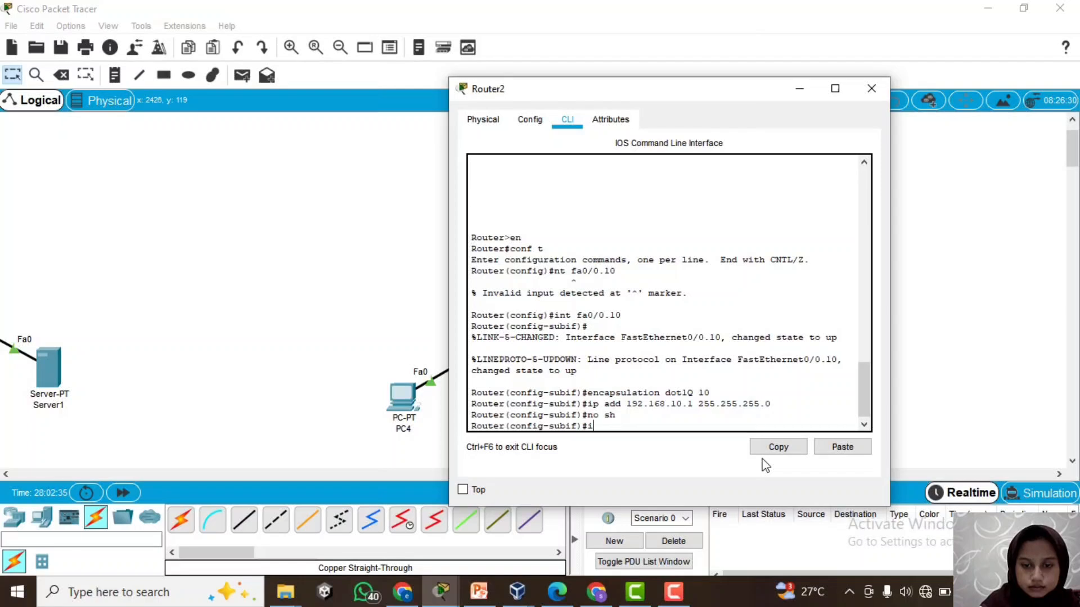
pyautogui.press('BackSpace')
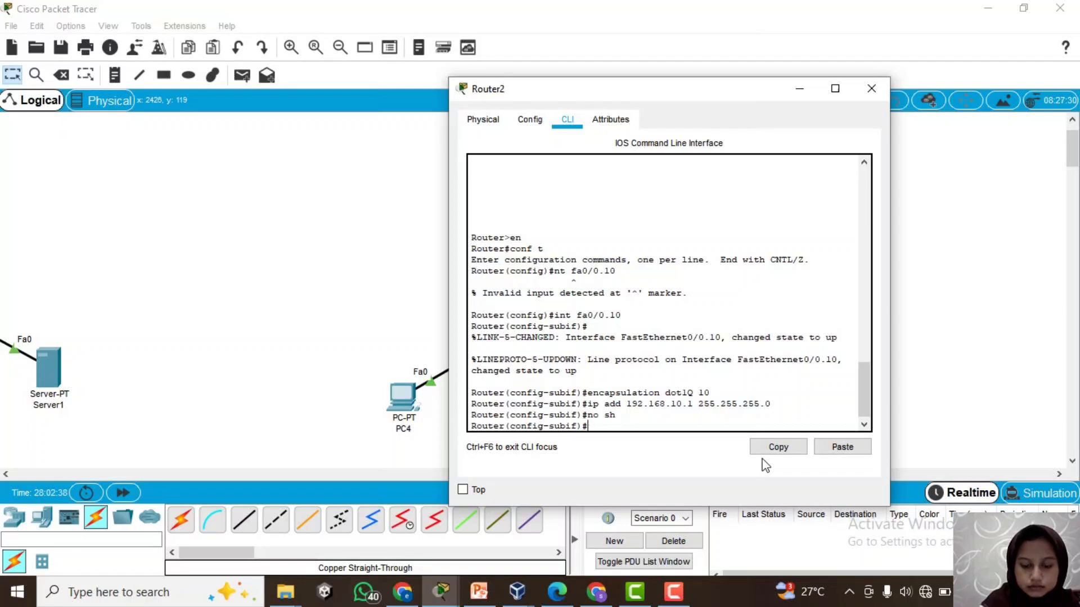
pyautogui.write('ex')
pyautogui.press('Return')
pyautogui.write('i')
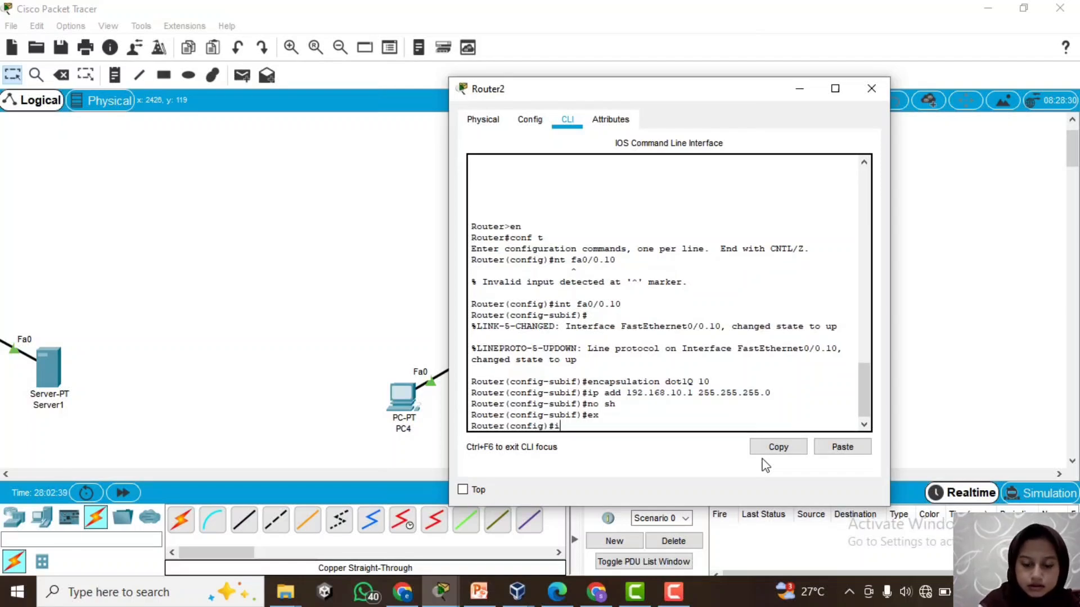
pyautogui.write('nt fa0')
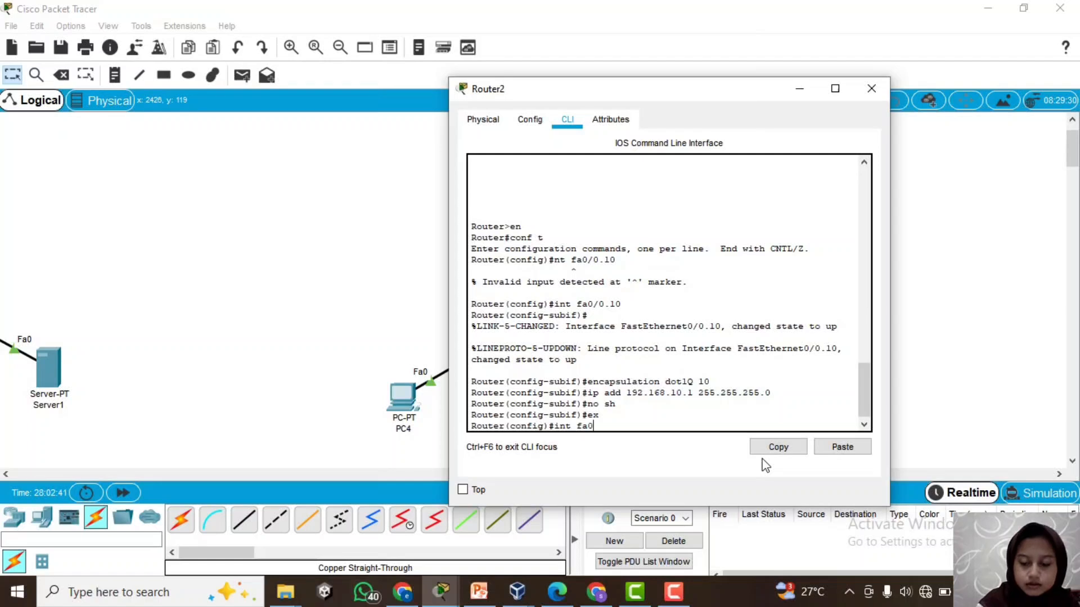
pyautogui.write('/0.2')
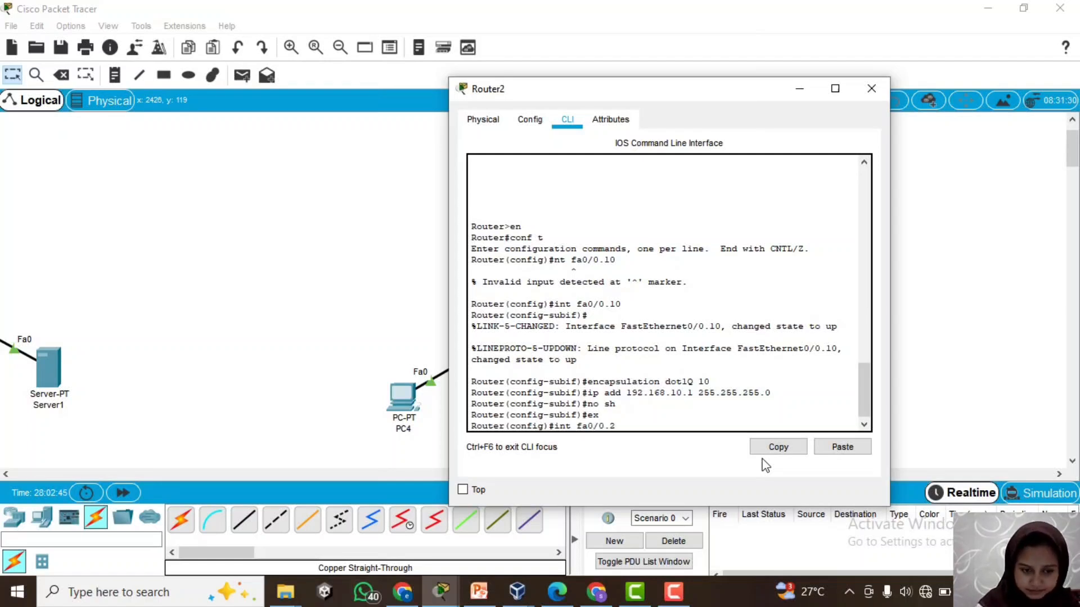
pyautogui.write('0')
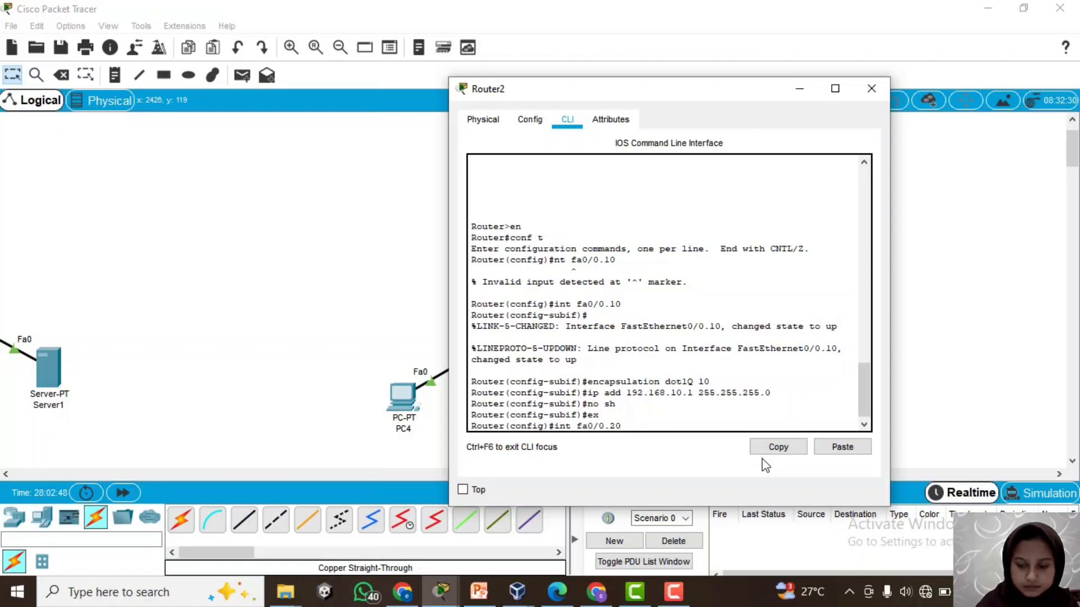
pyautogui.press('Return')
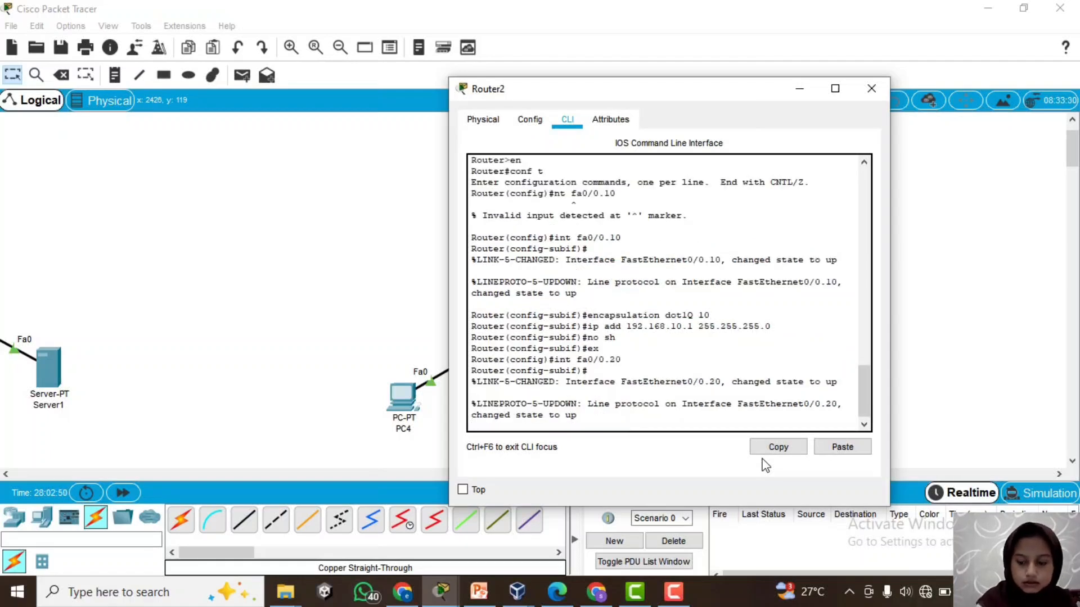
# Set 802.1Q encapsulation for VLAN 20 on subinterface fa0/0.20 with encapsulation dot1Q 20
pyautogui.write('er(config-subif)#enc')
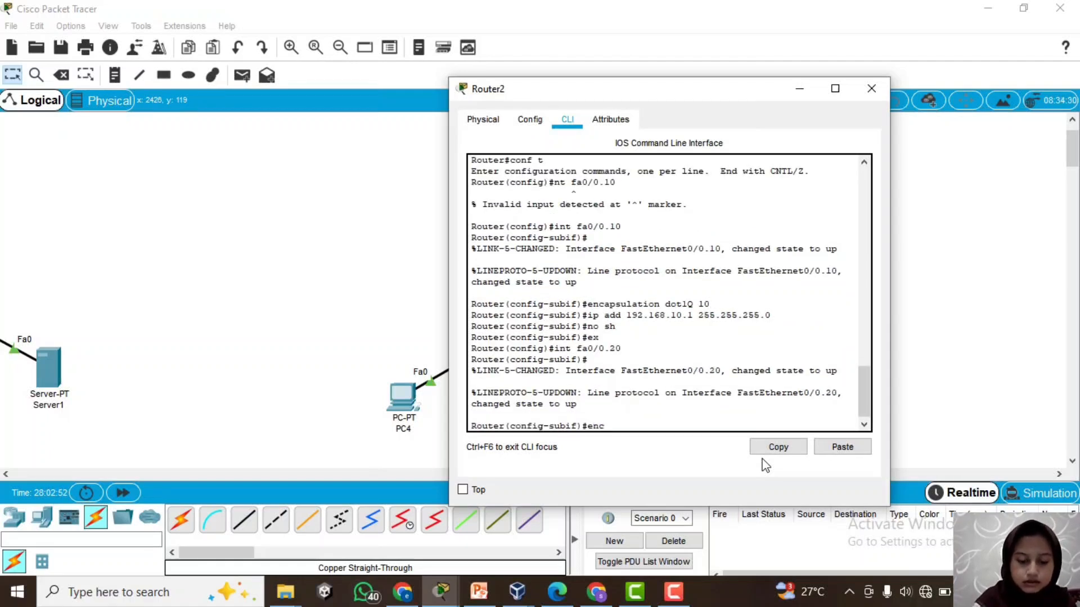
pyautogui.write('apsulation dot')
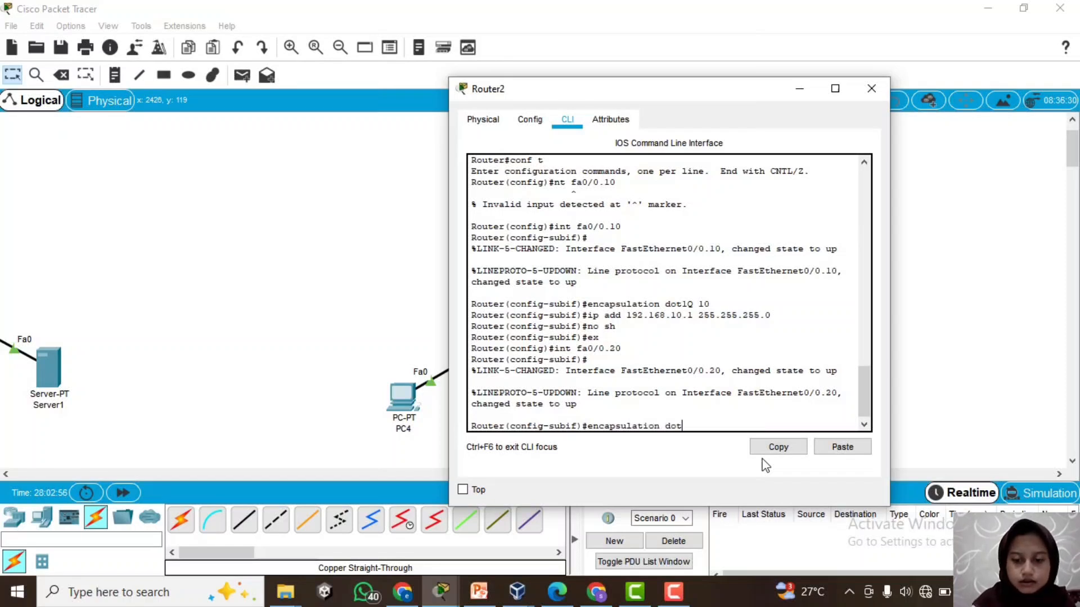
pyautogui.write('1Q ')
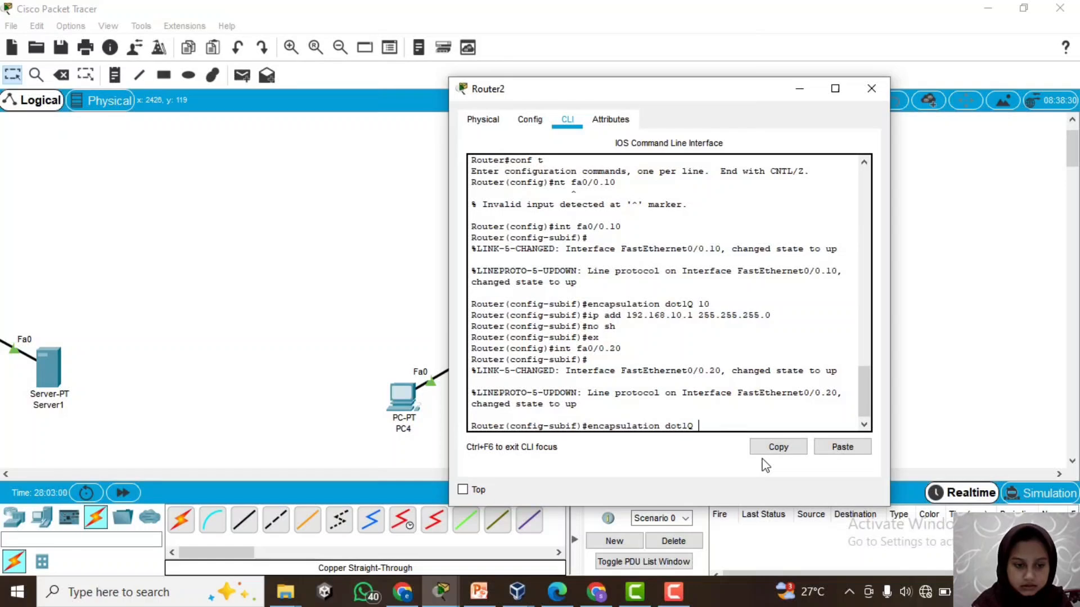
pyautogui.write('20')
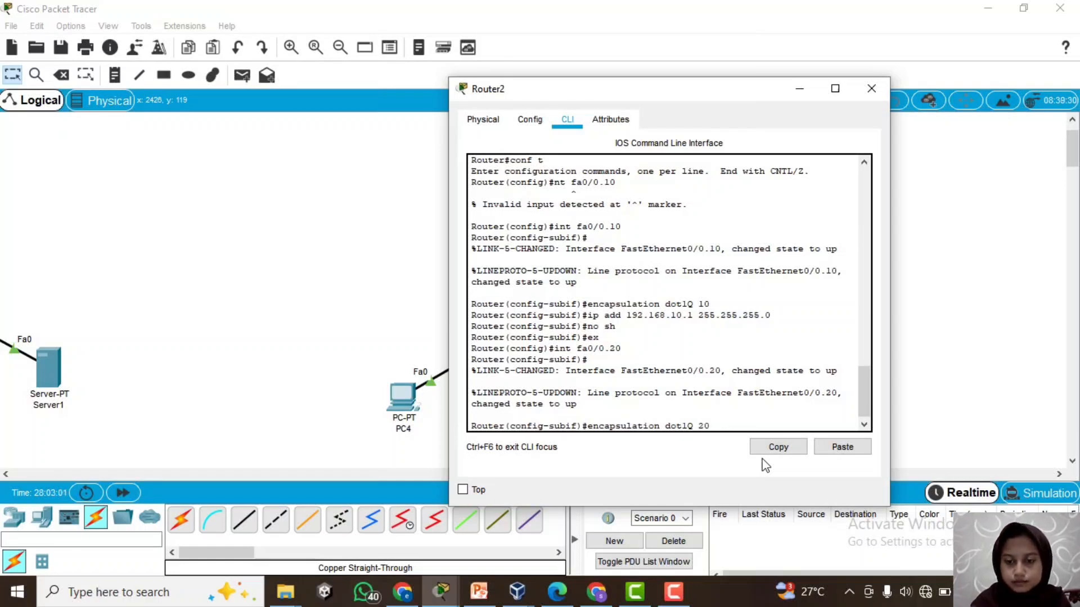
pyautogui.press('Return')
# Assign IP address 192.168.20.1 with mask 255.255.255.0 to subinterface fa0/0.20 using ip add
pyautogui.write('i')
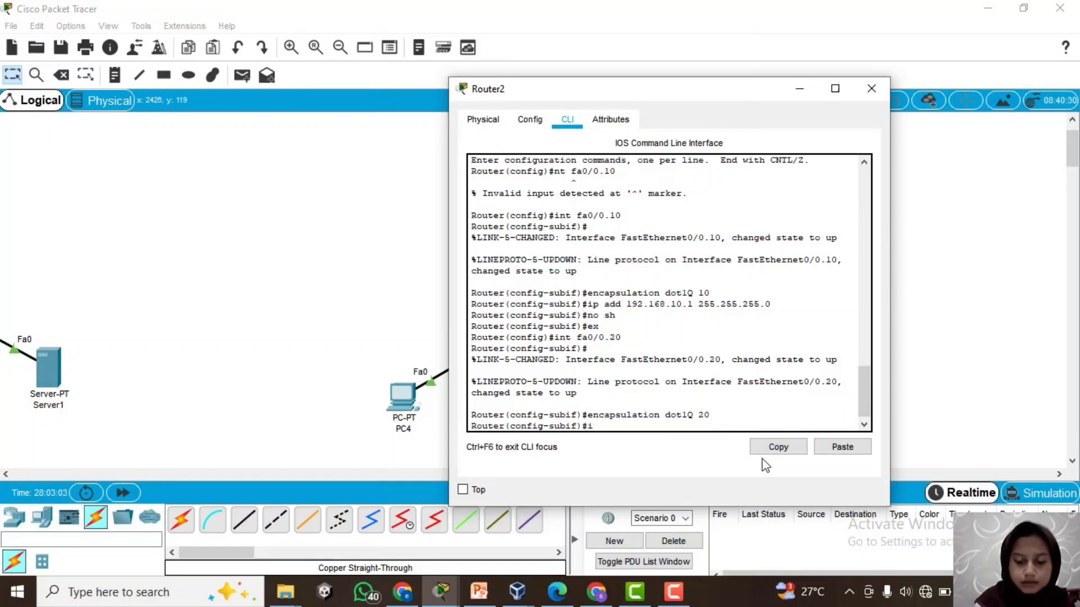
pyautogui.write('p add')
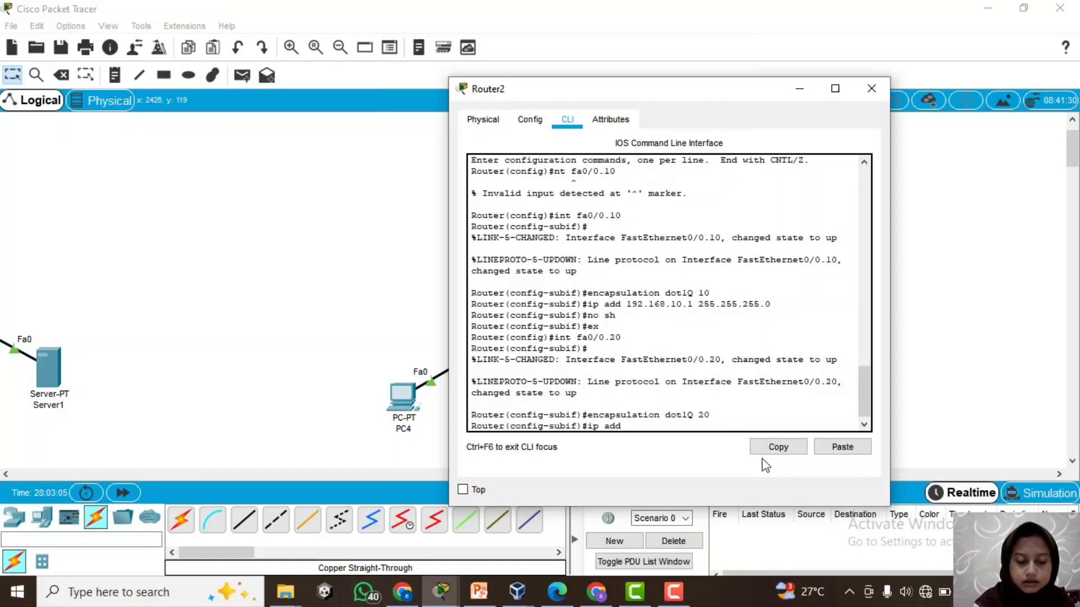
pyautogui.write(' 192.168.')
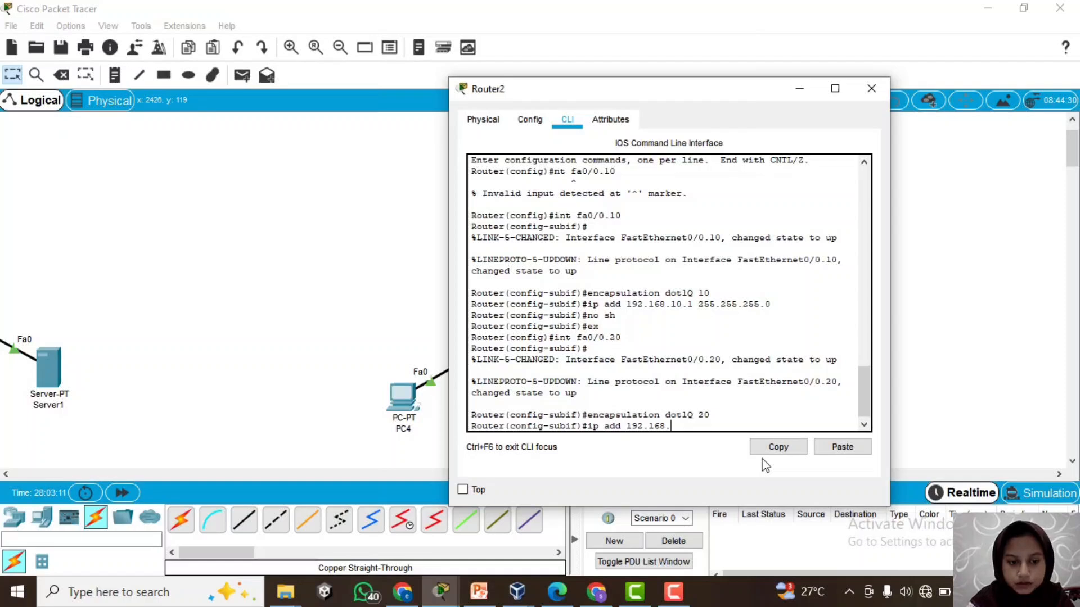
pyautogui.write('20.1 ')
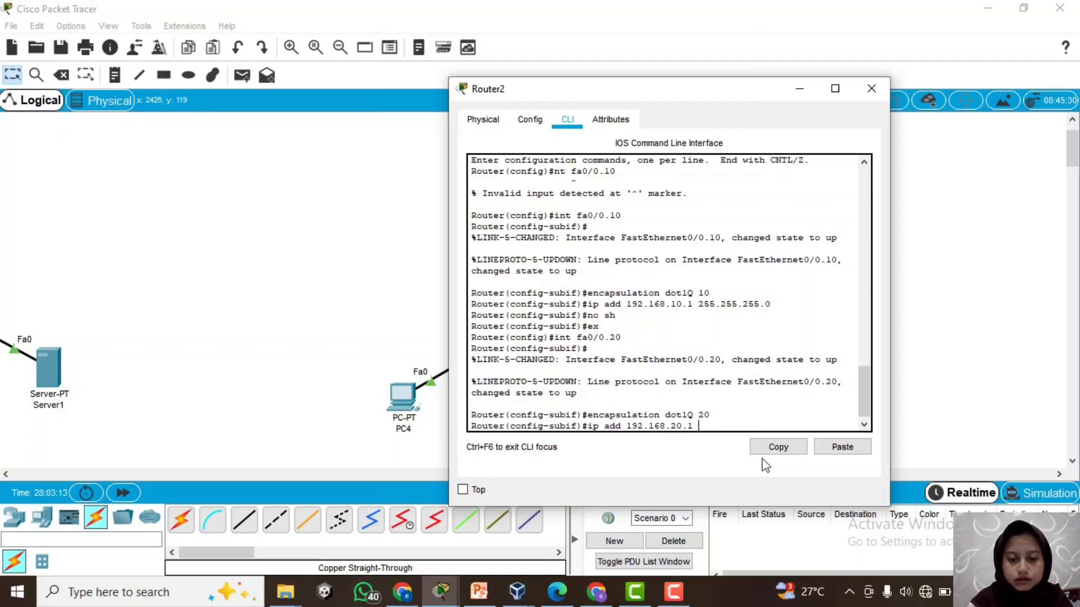
pyautogui.write('255.2')
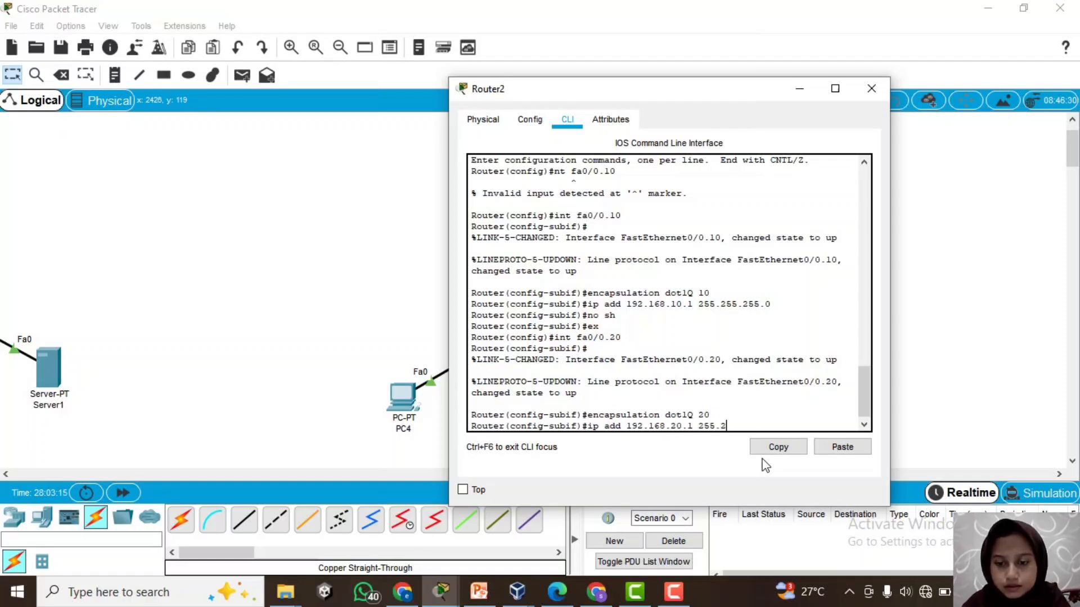
pyautogui.write('55.255.')
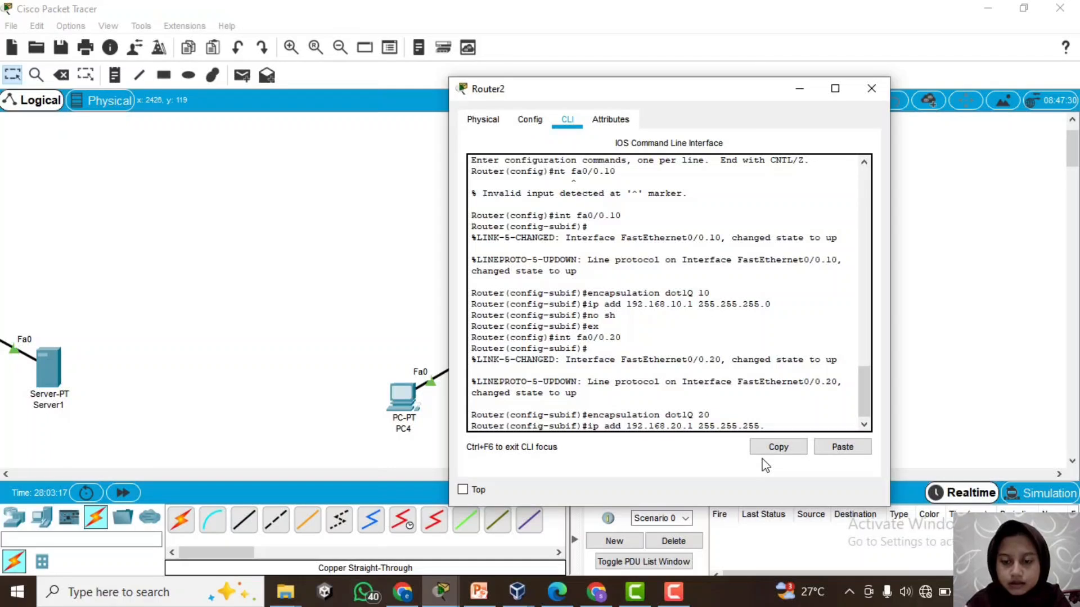
pyautogui.write('0')
pyautogui.press('Return')
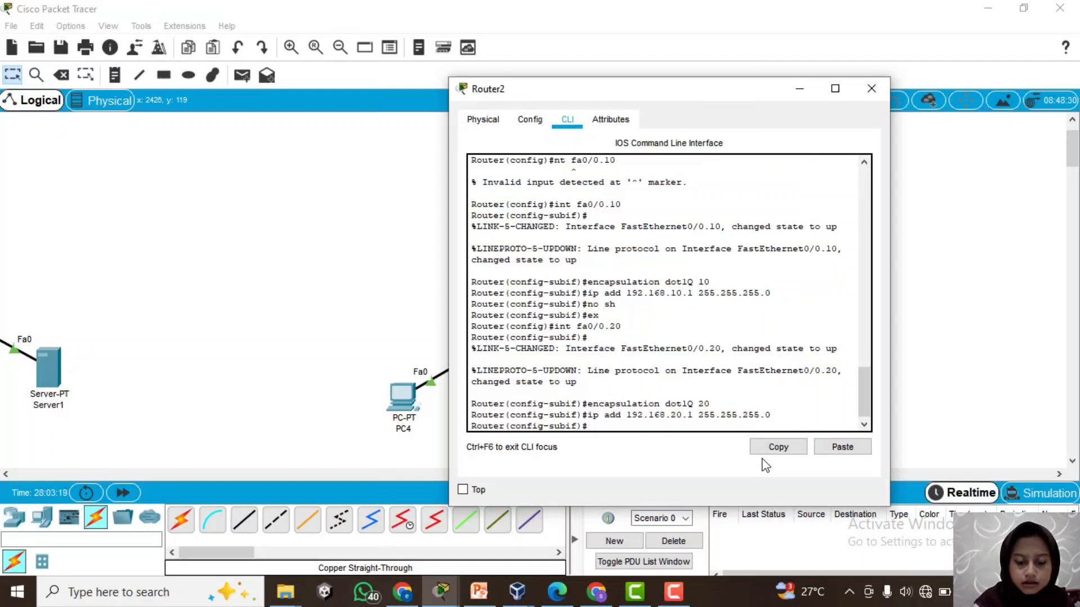
# Enable subinterface fa0/0.20 with no sh and return to global configuration mode with ex
pyautogui.write('no sh')
pyautogui.press('Return')
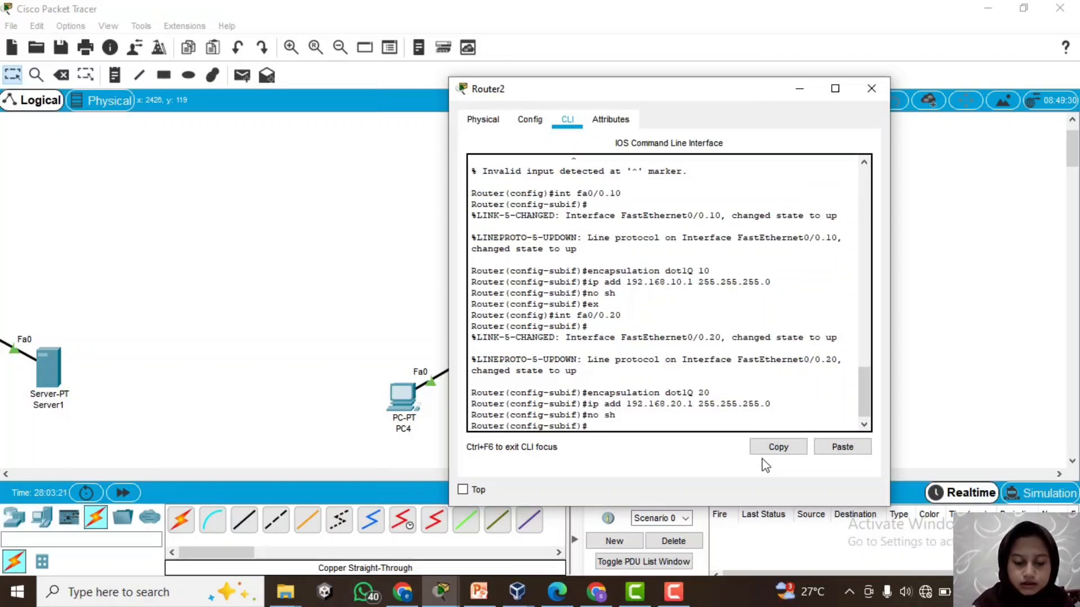
pyautogui.write('ex')
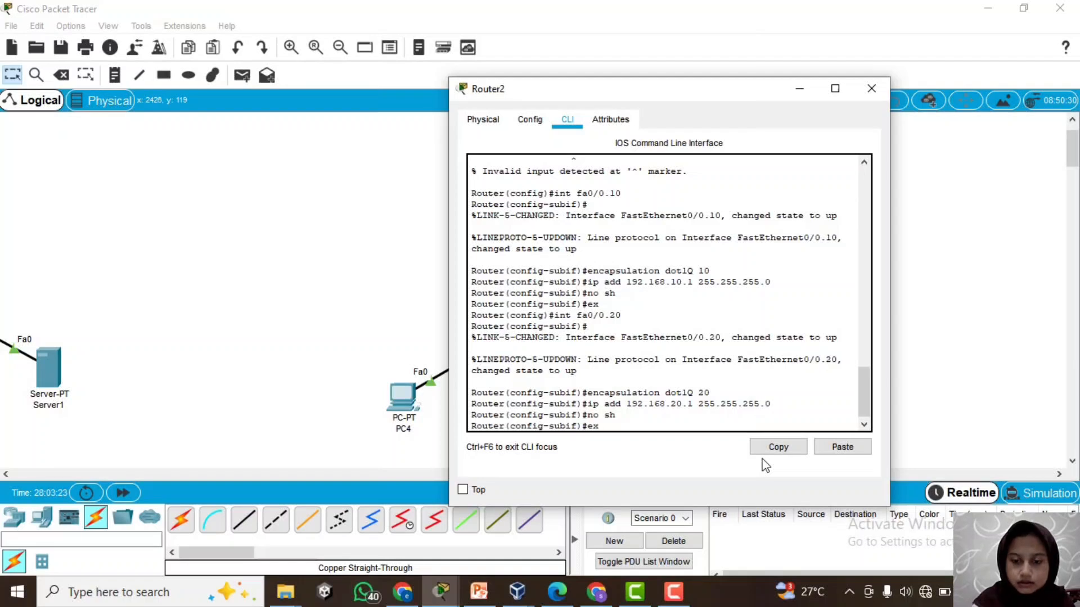
pyautogui.press('Return')
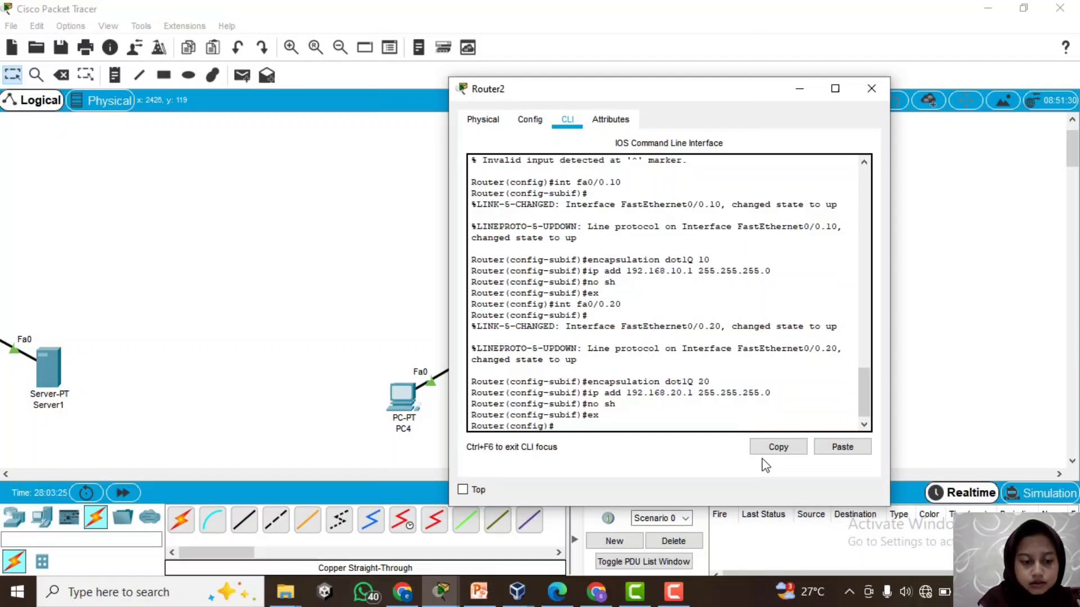
# Create subinterface fa0/0.30 on Router2 with int fa0/0.30
pyautogui.write('int ')
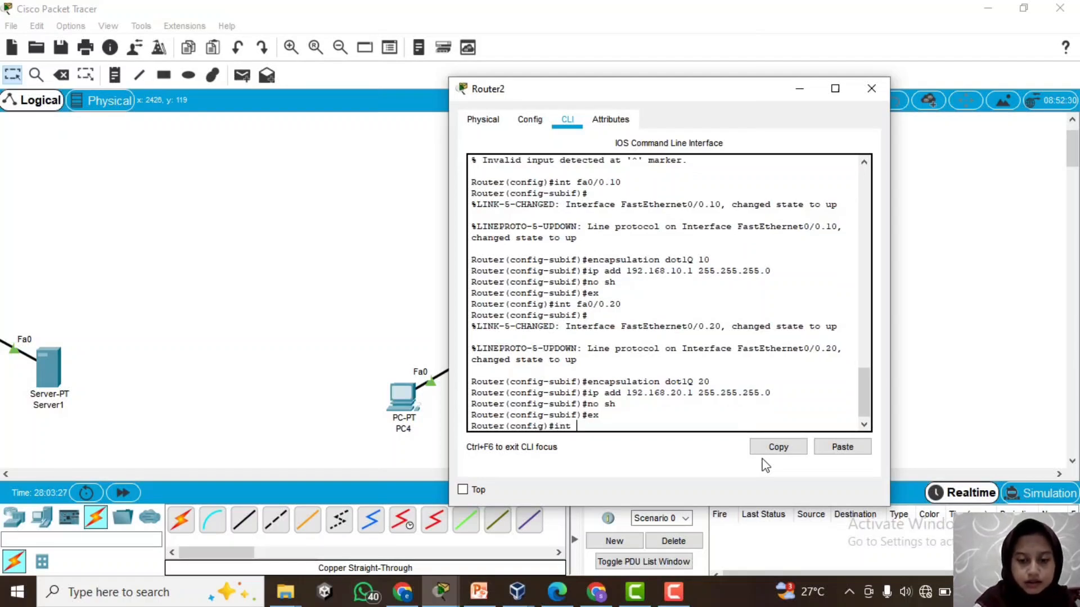
pyautogui.write('fa0/0.')
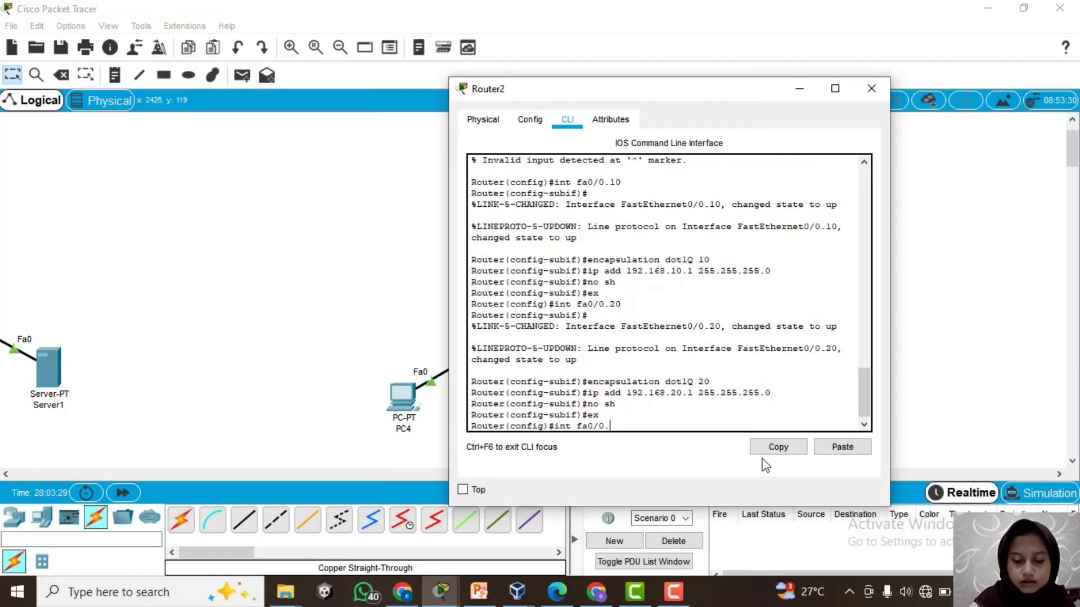
pyautogui.write('30')
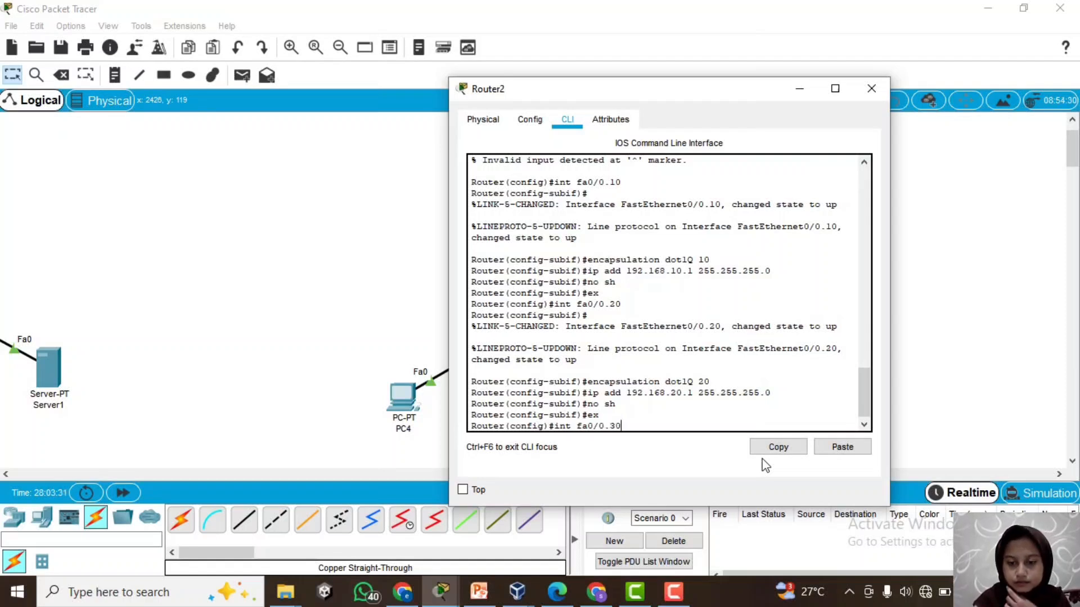
pyautogui.press('Return')
pyautogui.press('Return')
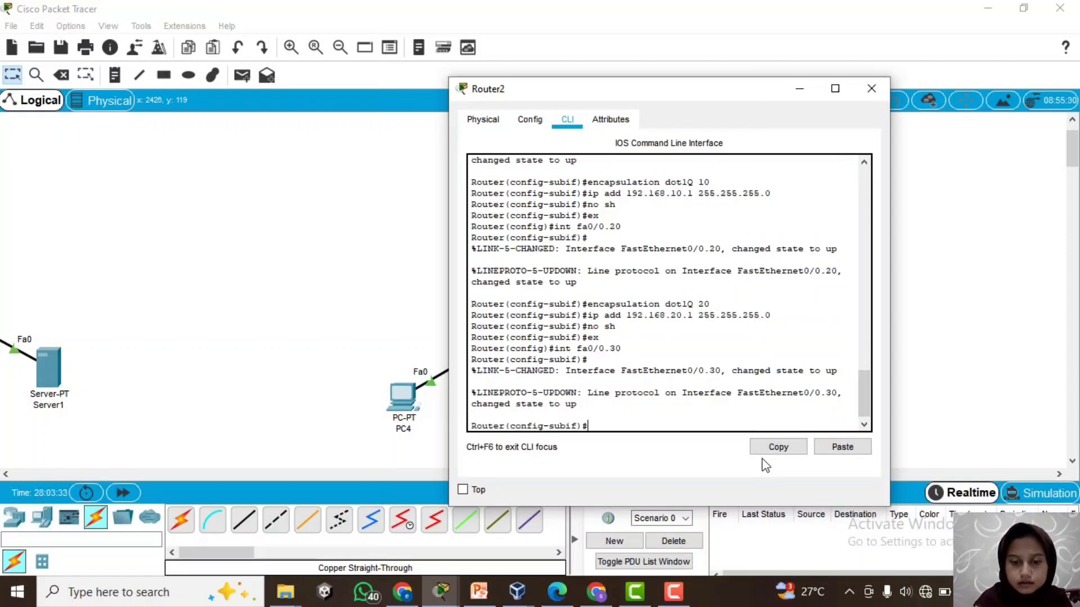
# Set 802.1Q encapsulation for VLAN 30 on subinterface fa0/0.30 with encapsulation dot1Q 30
pyautogui.write('e')
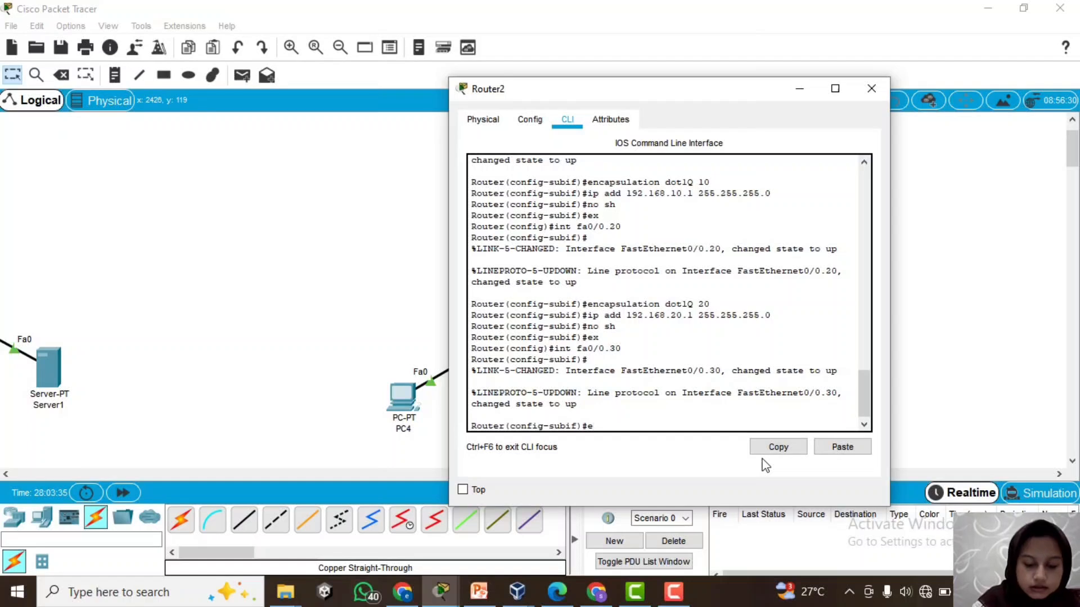
pyautogui.write('ncapsula')
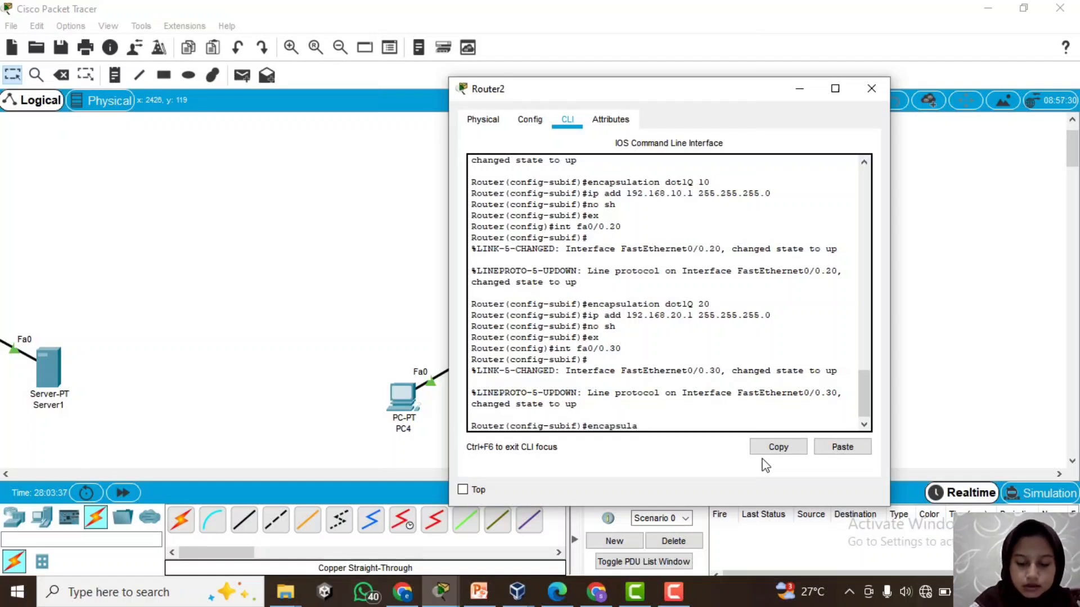
pyautogui.write('tion')
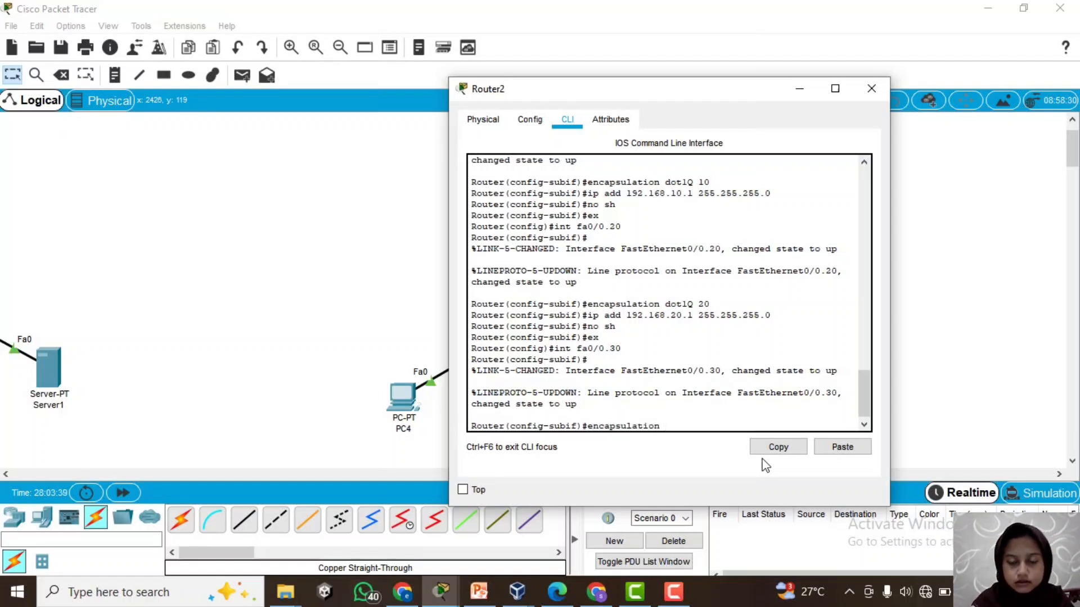
pyautogui.write(' do')
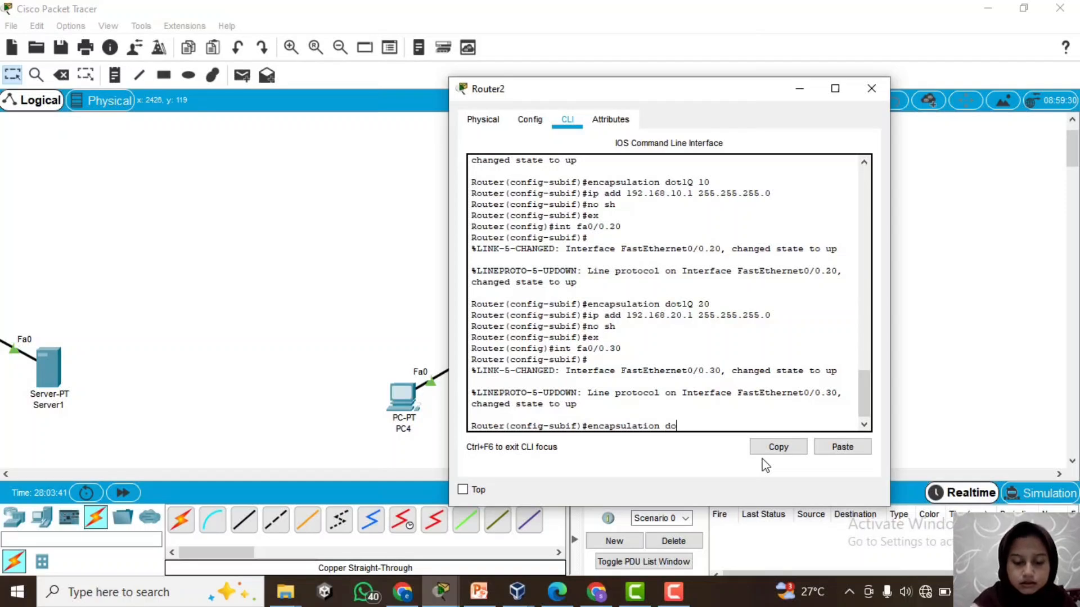
pyautogui.write('t1')
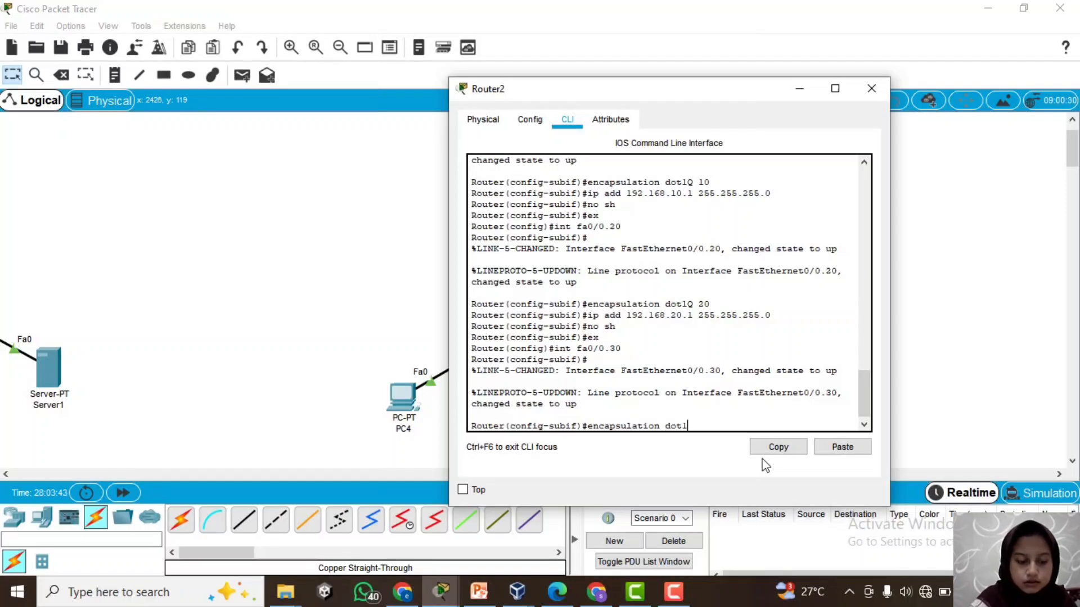
pyautogui.write('Q ')
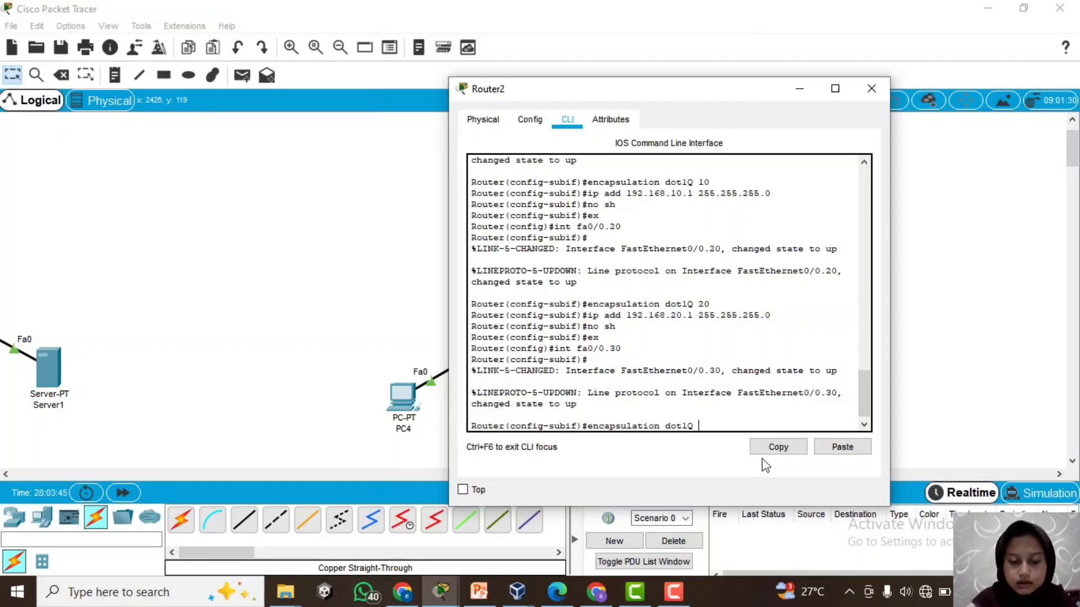
pyautogui.write('30')
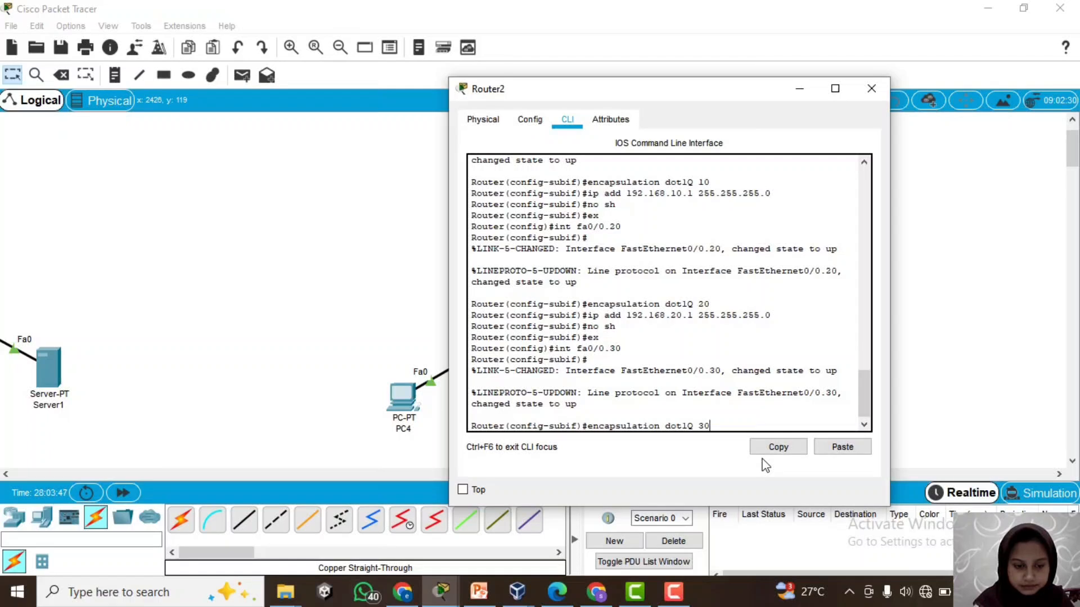
pyautogui.press('Return')
# Assign IP address 192.168.30.1 with mask 255.255.255.0 to subinterface fa0/0.30 using ip add
pyautogui.write('ip add ')
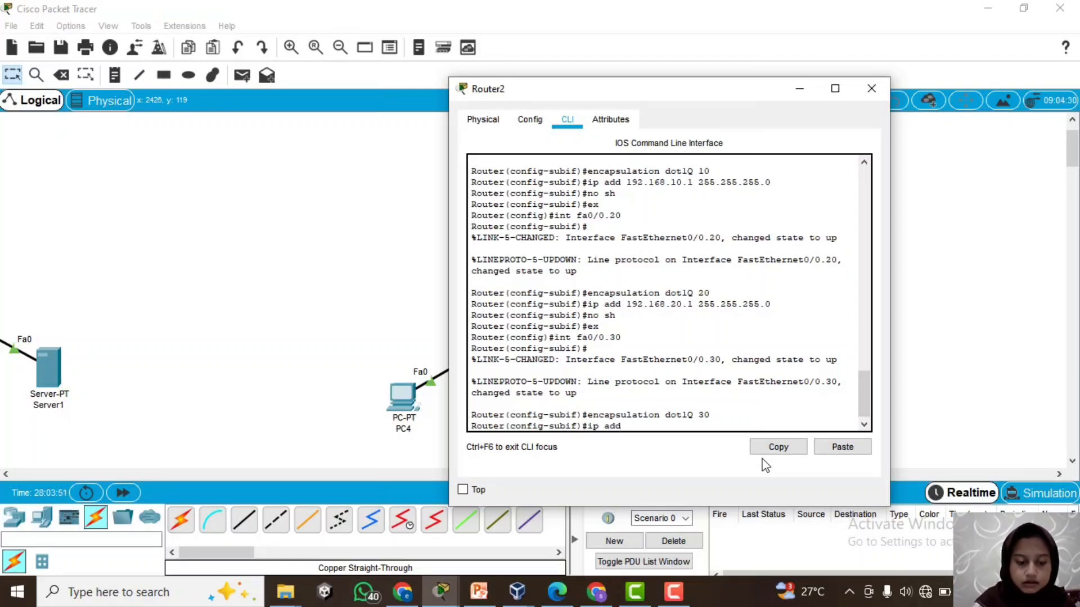
pyautogui.write('192.168')
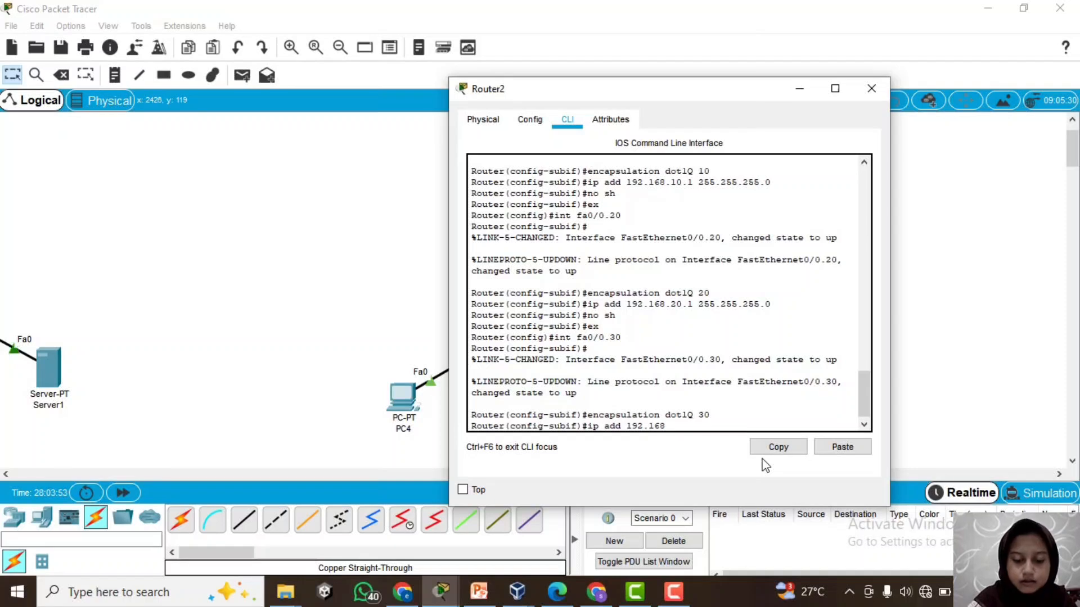
pyautogui.write('.')
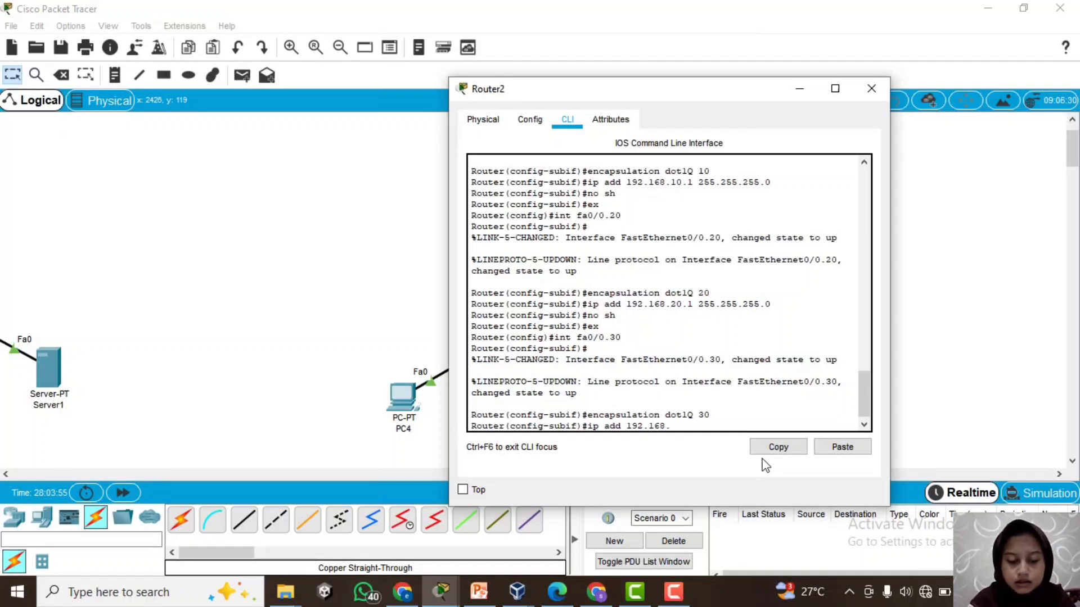
pyautogui.write('30.1')
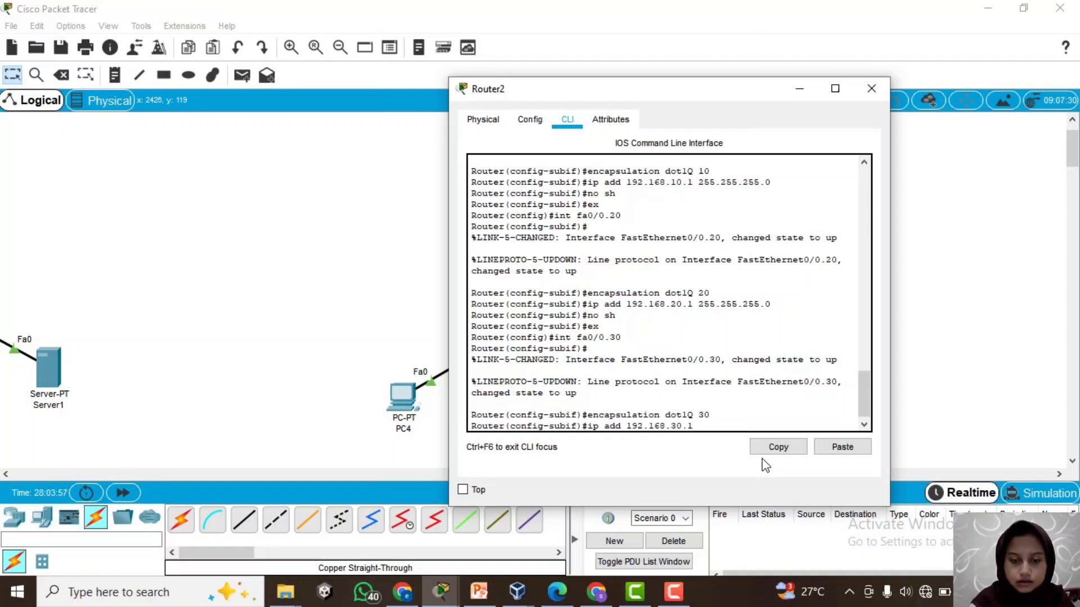
pyautogui.write(' 255')
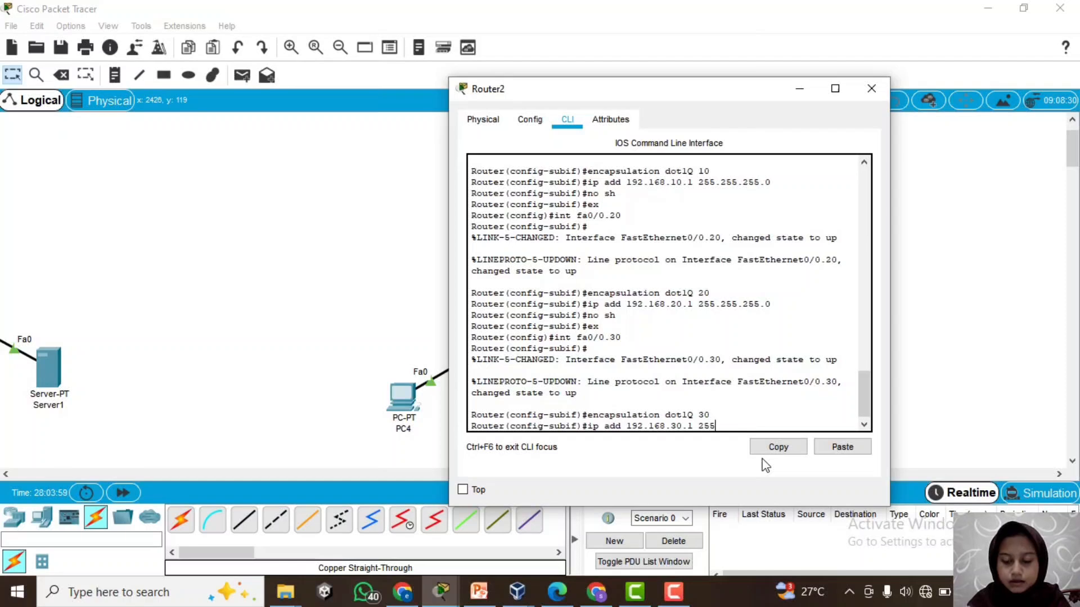
pyautogui.write('.255.255.')
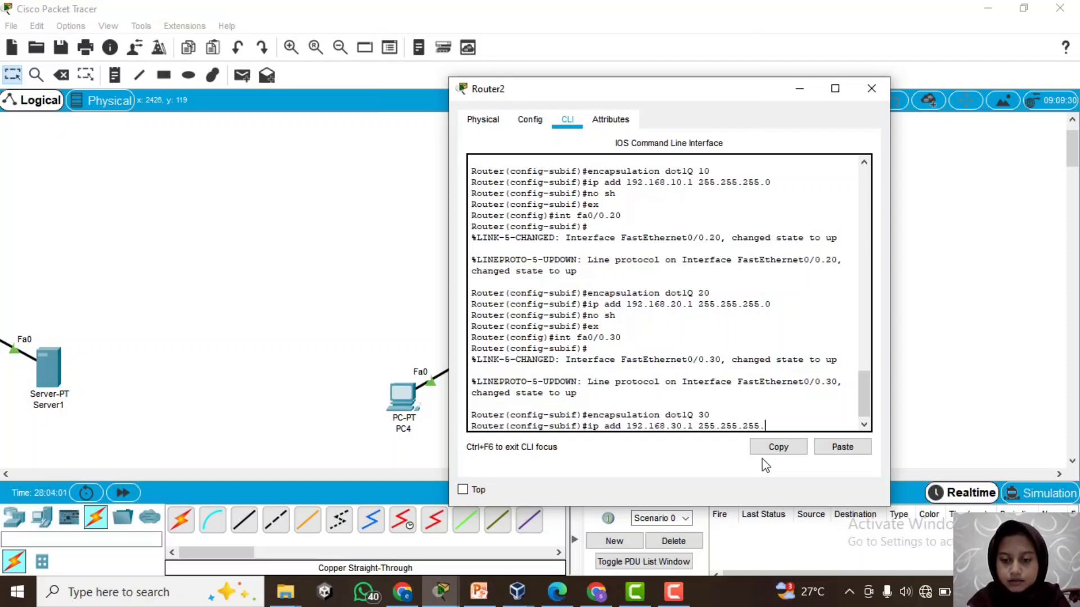
pyautogui.write('0')
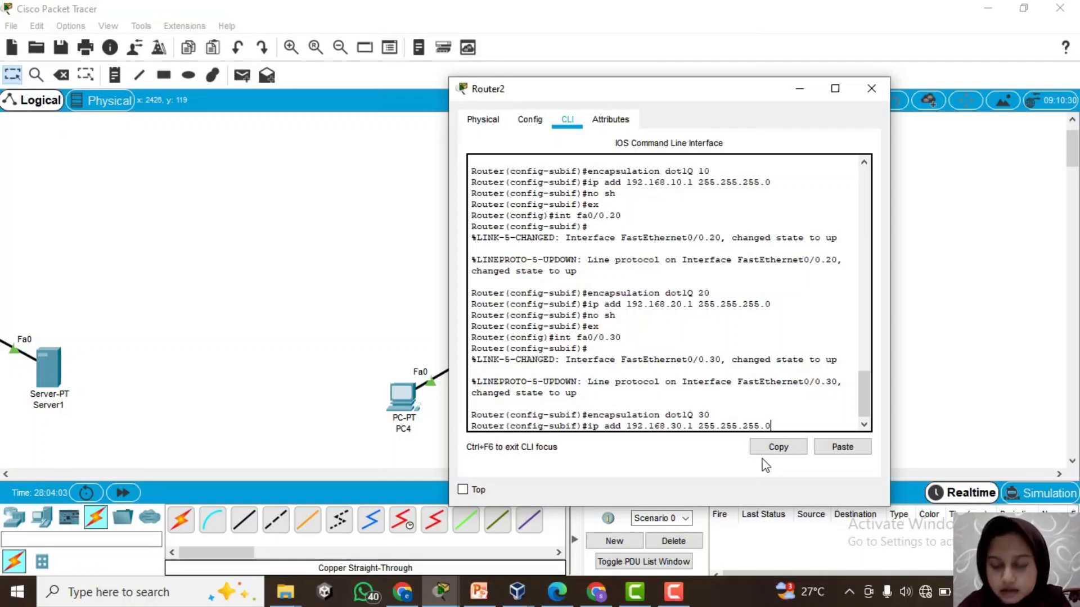
pyautogui.press('Return')
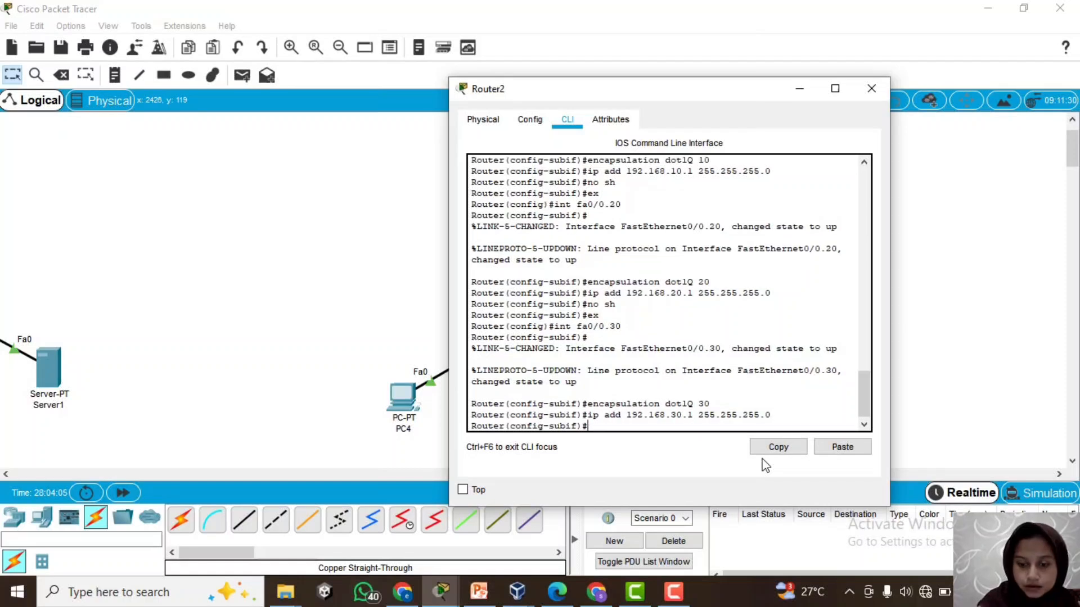
# Enable subinterface fa0/0.30 on Router2 with no sh
pyautogui.write('no ')
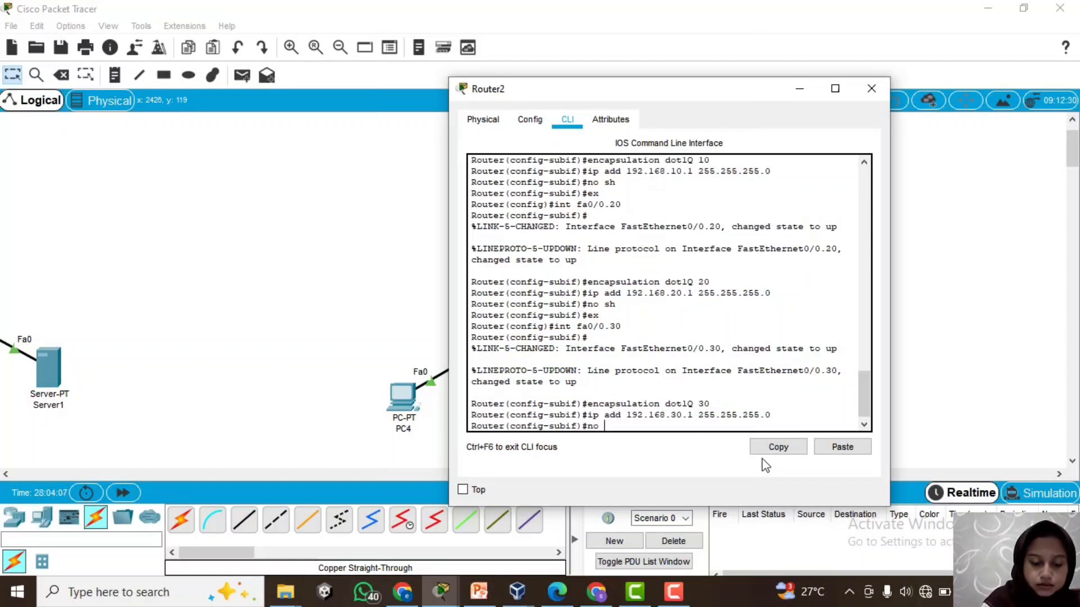
pyautogui.write('sh')
pyautogui.press('Return')
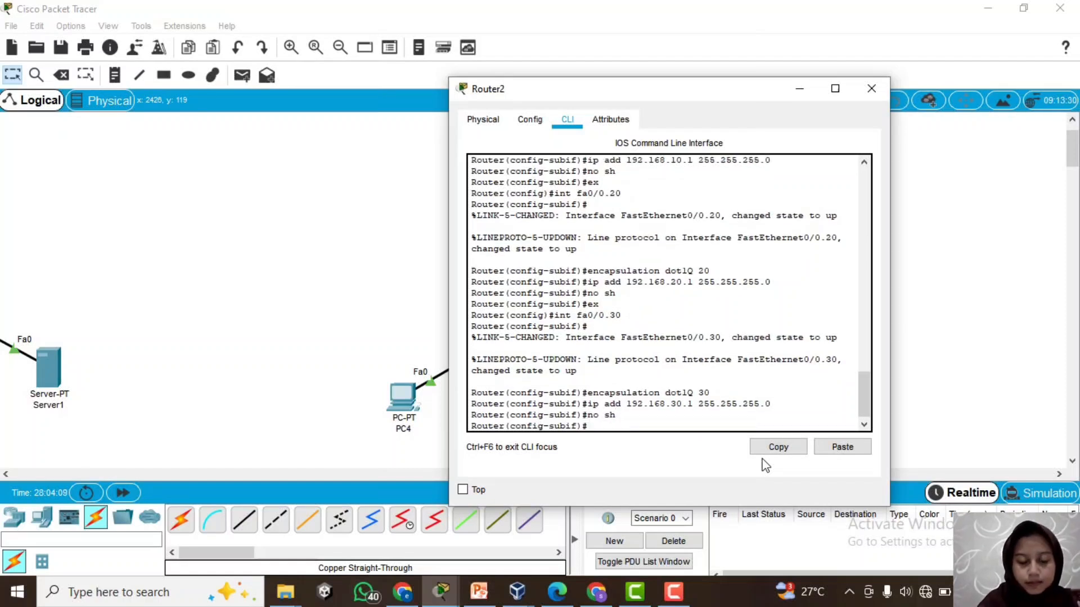
# Leave subinterface fa0/0.30 with ex and return Router2 to privileged EXEC mode with end
pyautogui.write('ex')
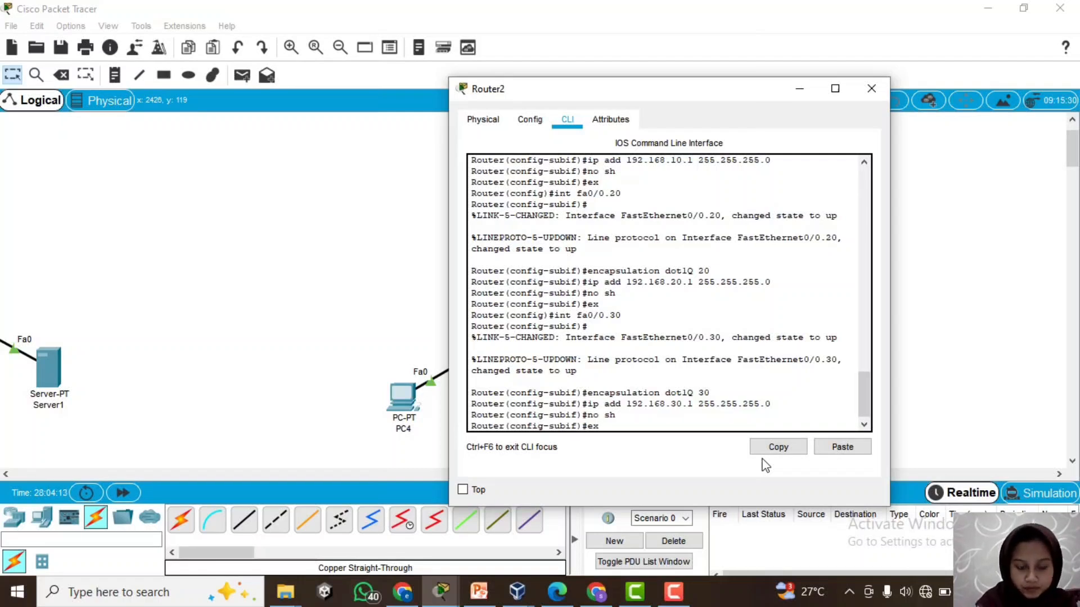
pyautogui.press('Return')
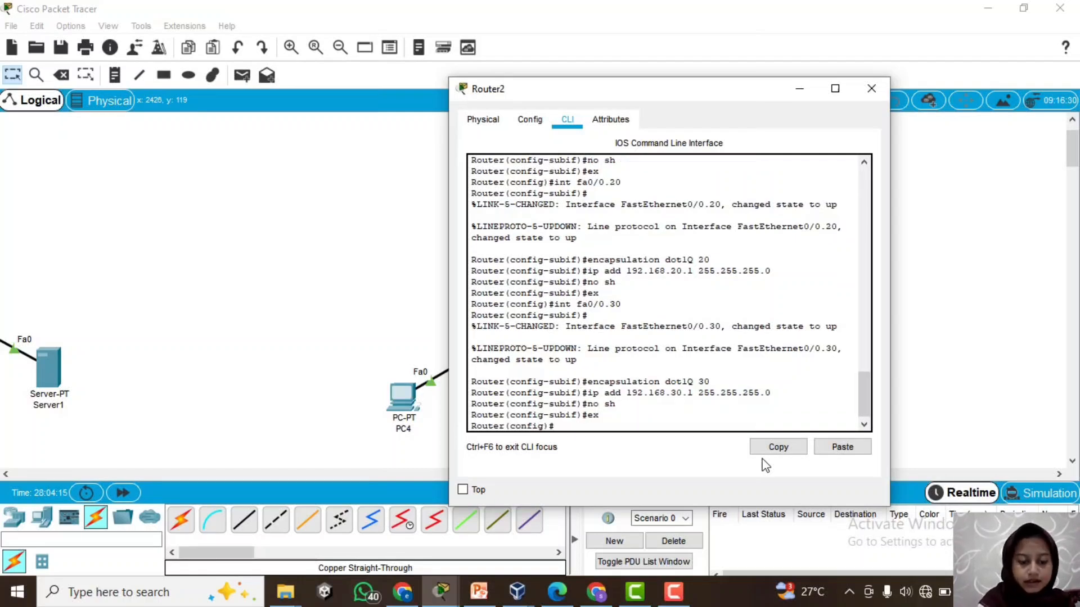
pyautogui.write('end')
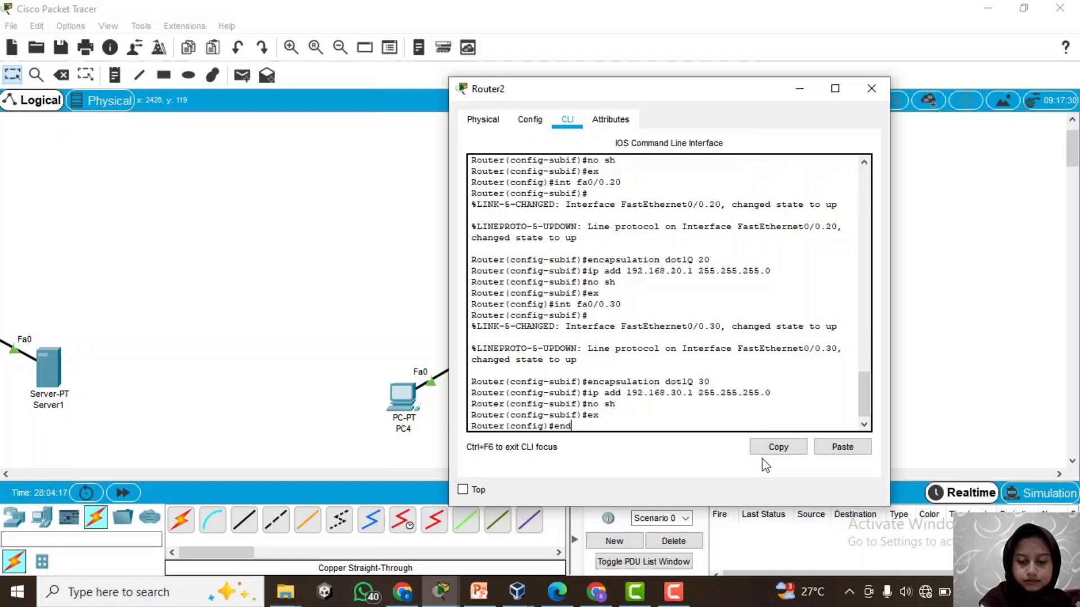
pyautogui.press('Return')
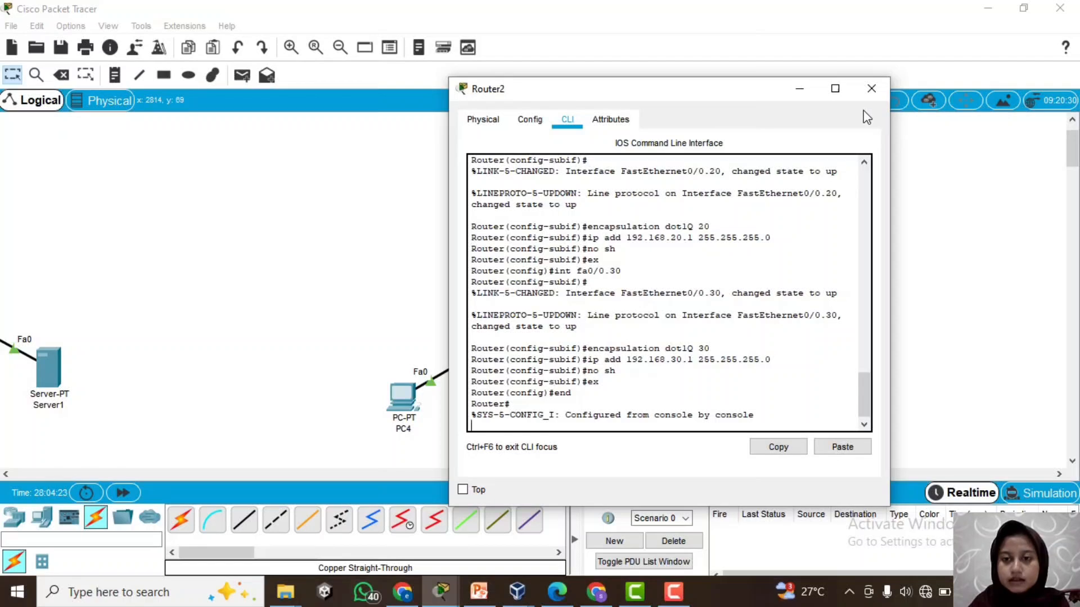
# Close Router2's window and open the command-line interface of Multilayer Switch2, moving its window clear of PC4
pyautogui.click(871, 88)
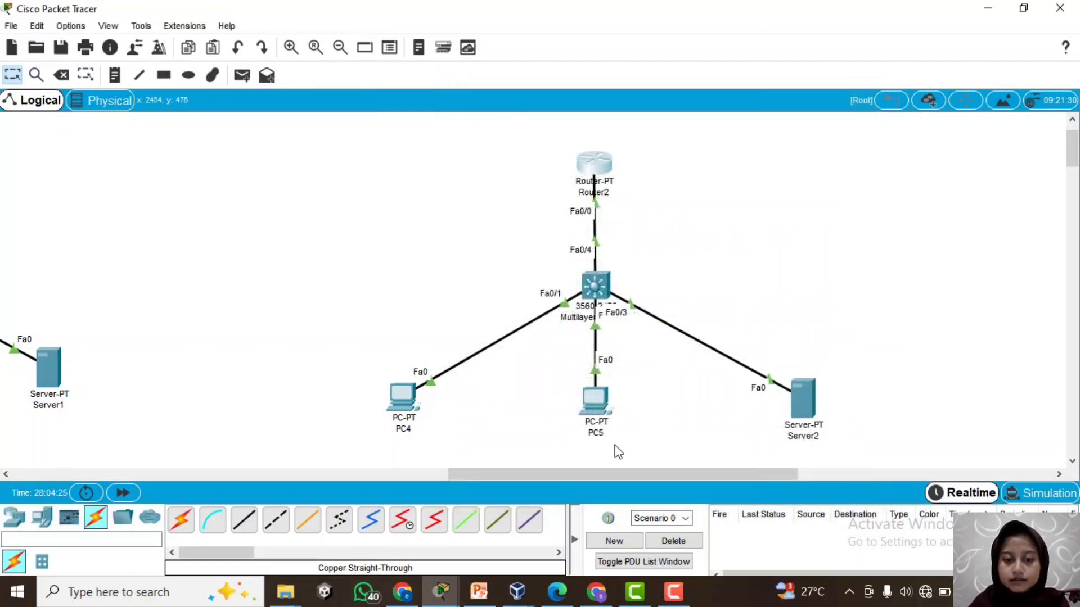
pyautogui.moveTo(599, 476); pyautogui.dragTo(605, 478)
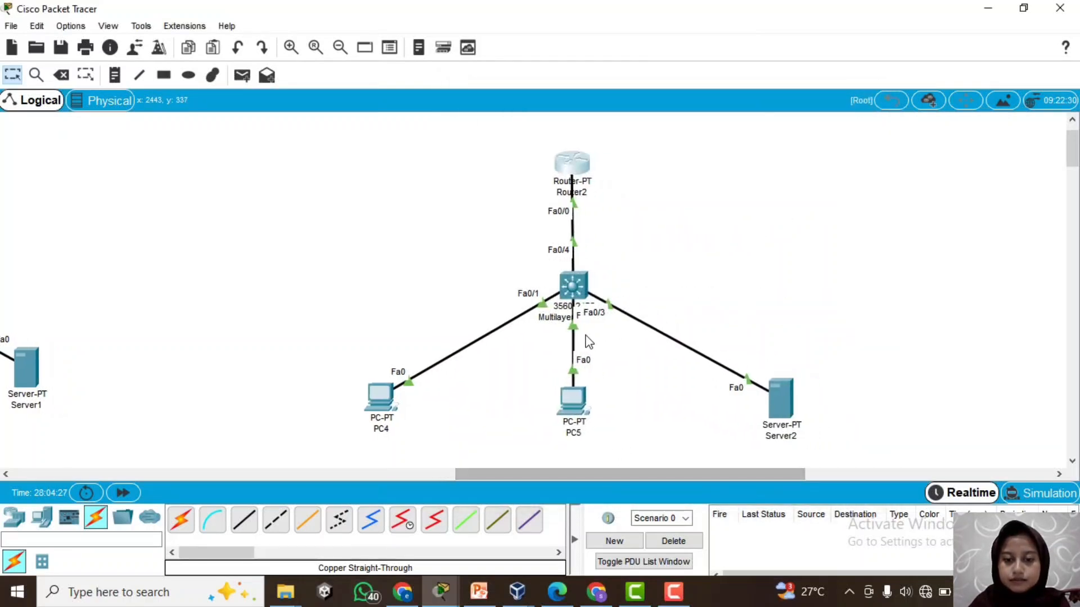
pyautogui.click(580, 288)
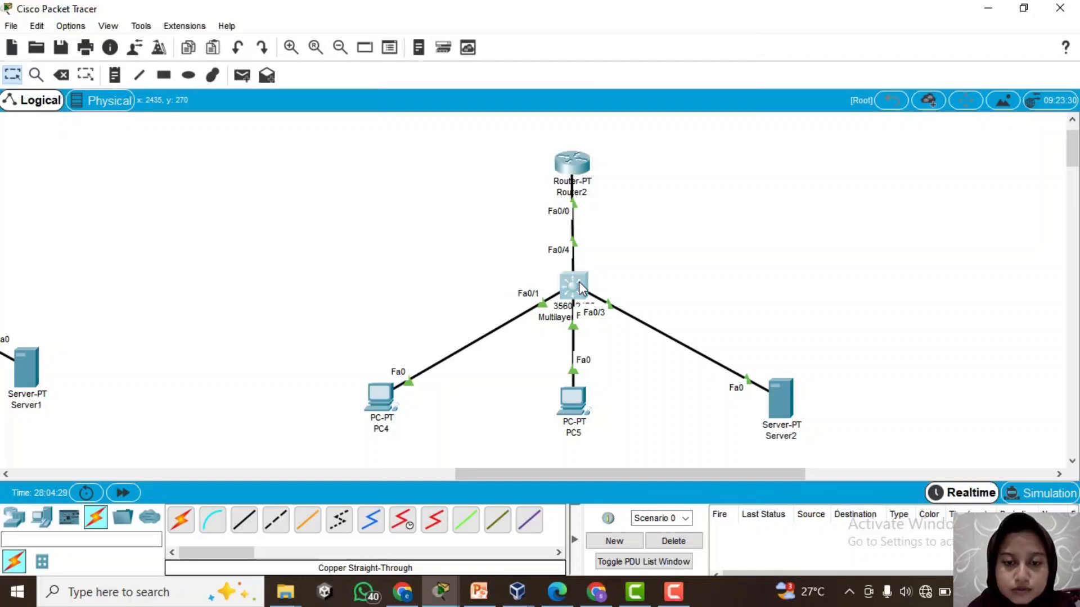
pyautogui.click(437, 107)
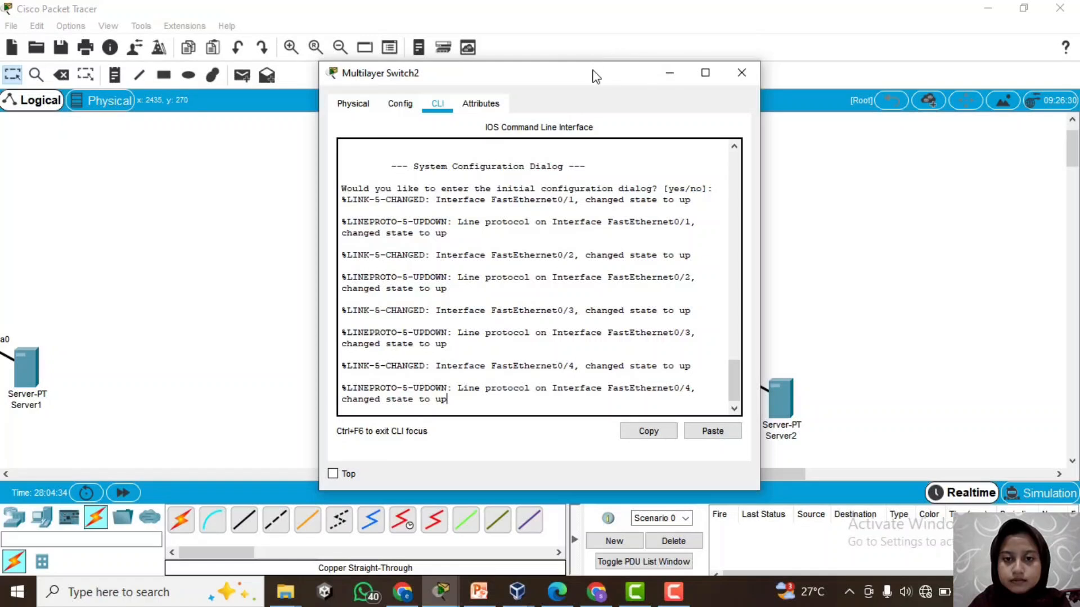
pyautogui.moveTo(595, 77); pyautogui.dragTo(744, 67)
# Skip the initial configuration dialog on Multilayer Switch2 and bring up its user EXEC prompt
pyautogui.click(799, 264)
pyautogui.press('Return')
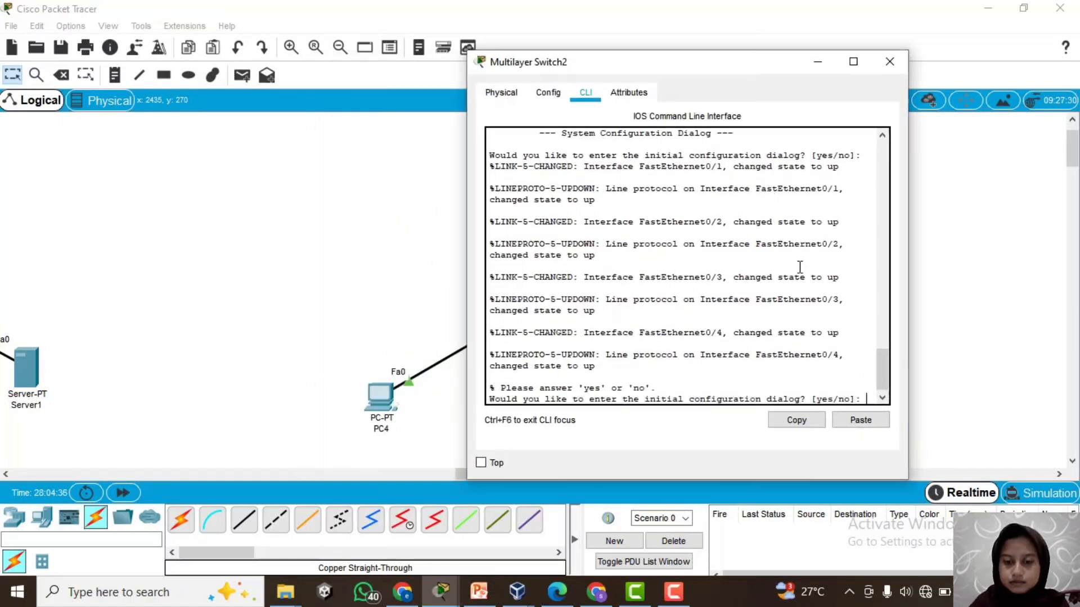
pyautogui.hotkey('ctrl', 'c')
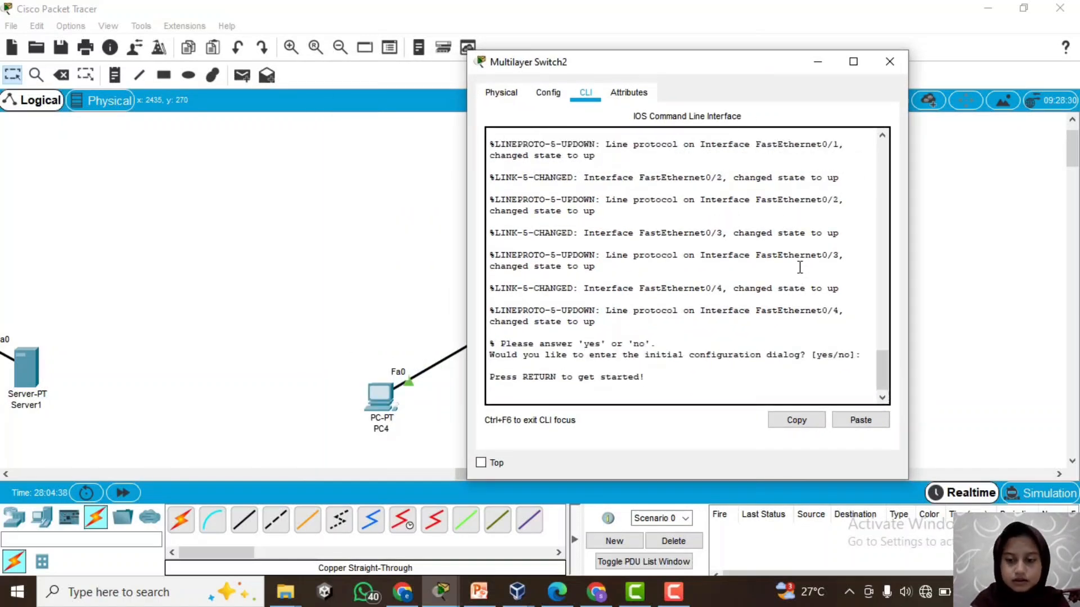
pyautogui.press('Return')
# Enter privileged EXEC mode on Multilayer Switch2 with en and begin entering the configuration mode command
pyautogui.write('en')
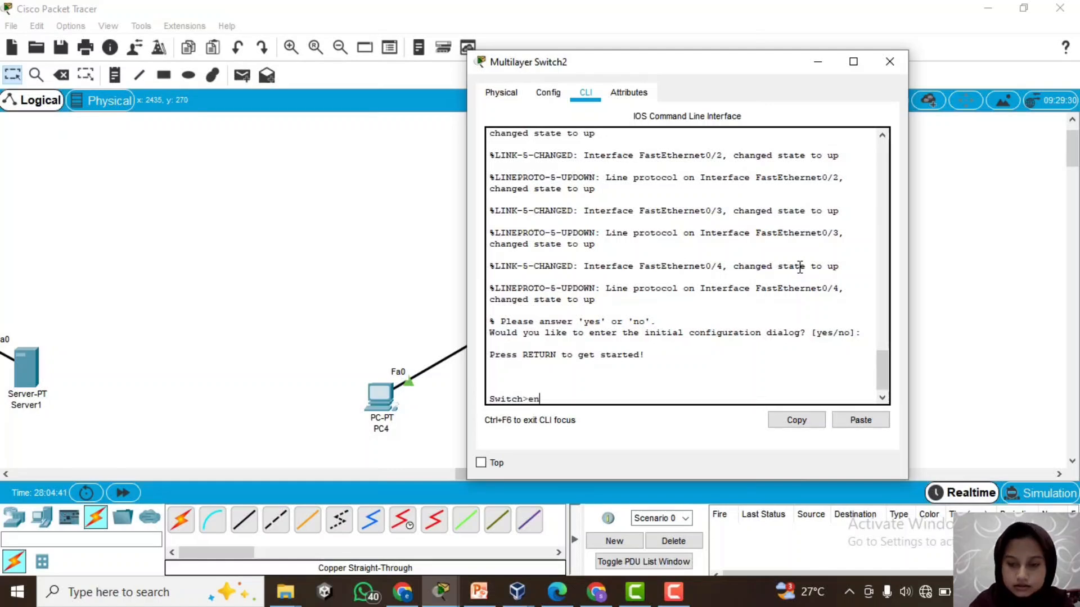
pyautogui.press('Return')
pyautogui.write('ch#co')
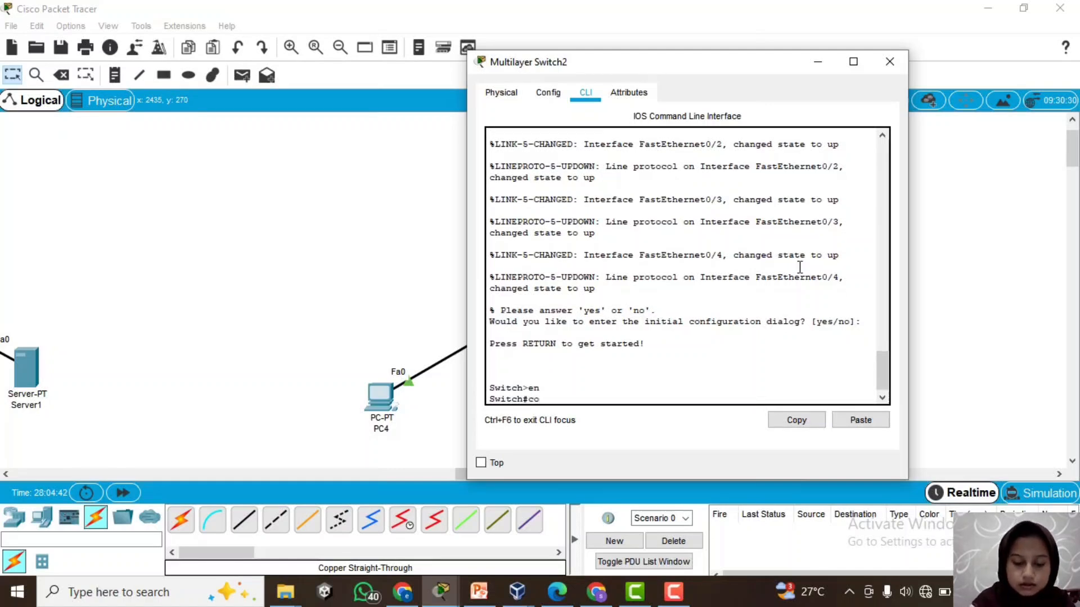
# Enter global configuration mode on Multilayer Switch2 and create VLAN 10, returning to global configuration
pyautogui.write('nf')
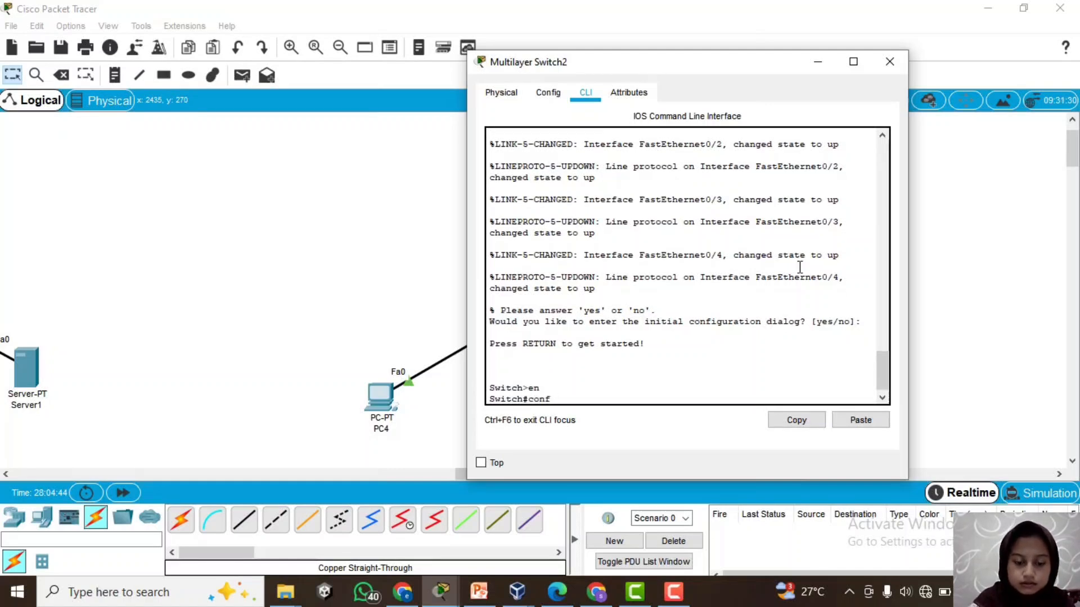
pyautogui.write(' t')
pyautogui.press('Return')
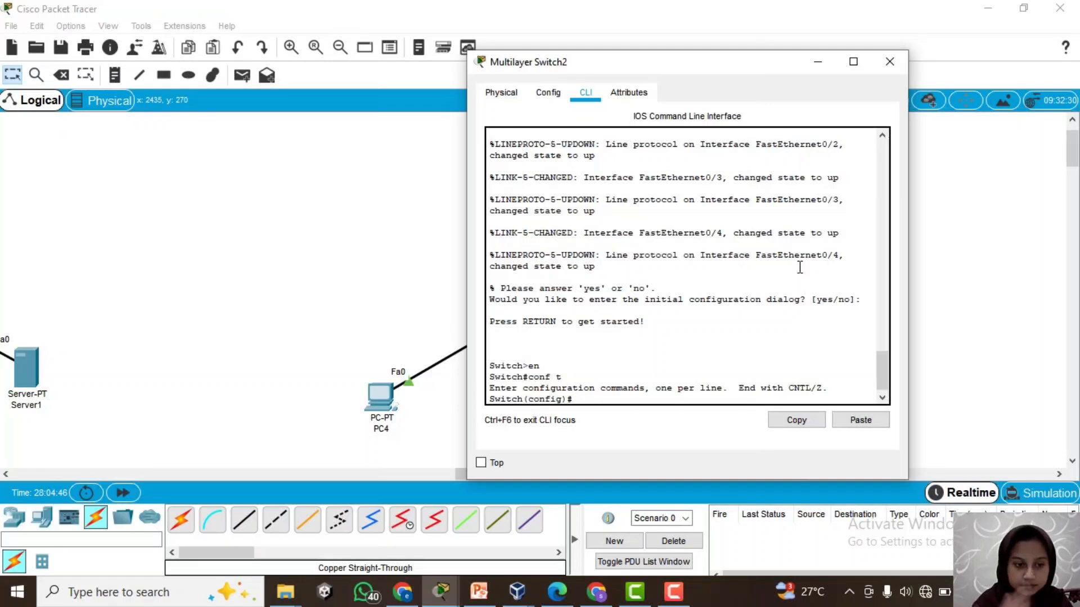
pyautogui.write('v')
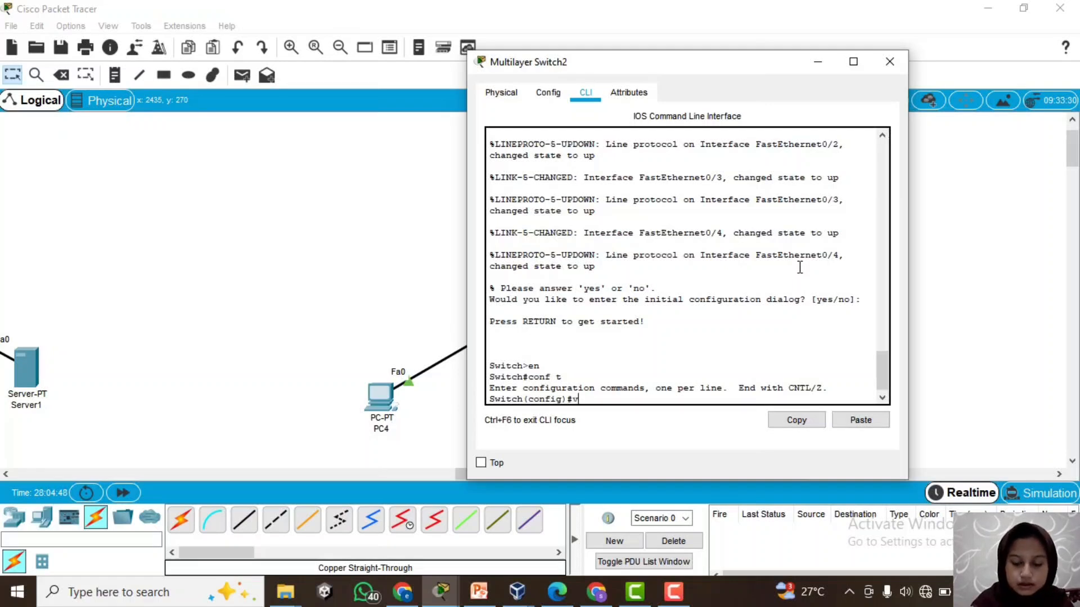
pyautogui.write('lan 10')
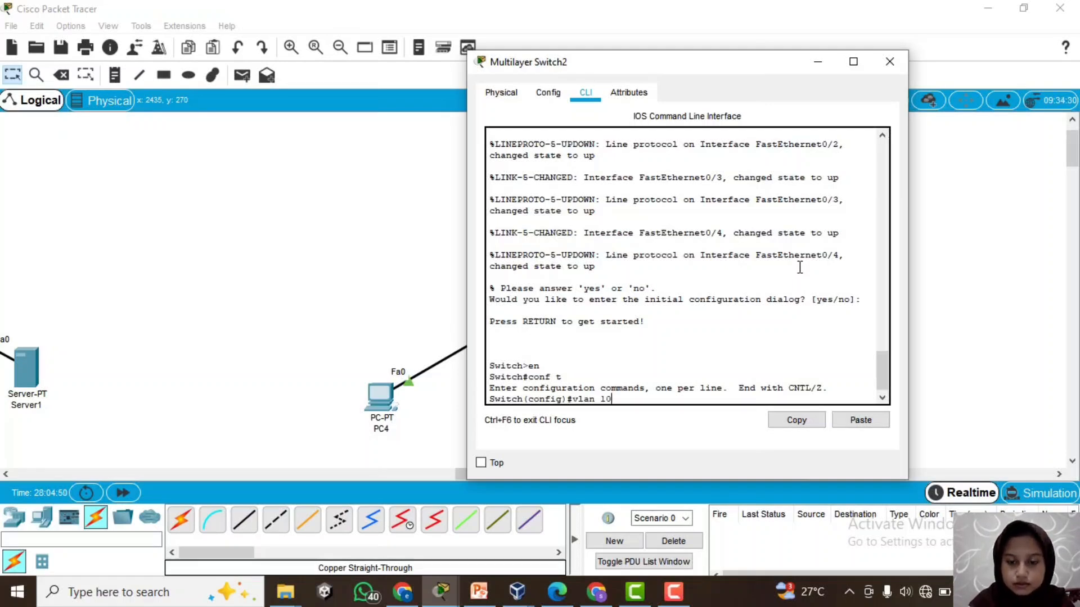
pyautogui.press('Return')
pyautogui.write('e')
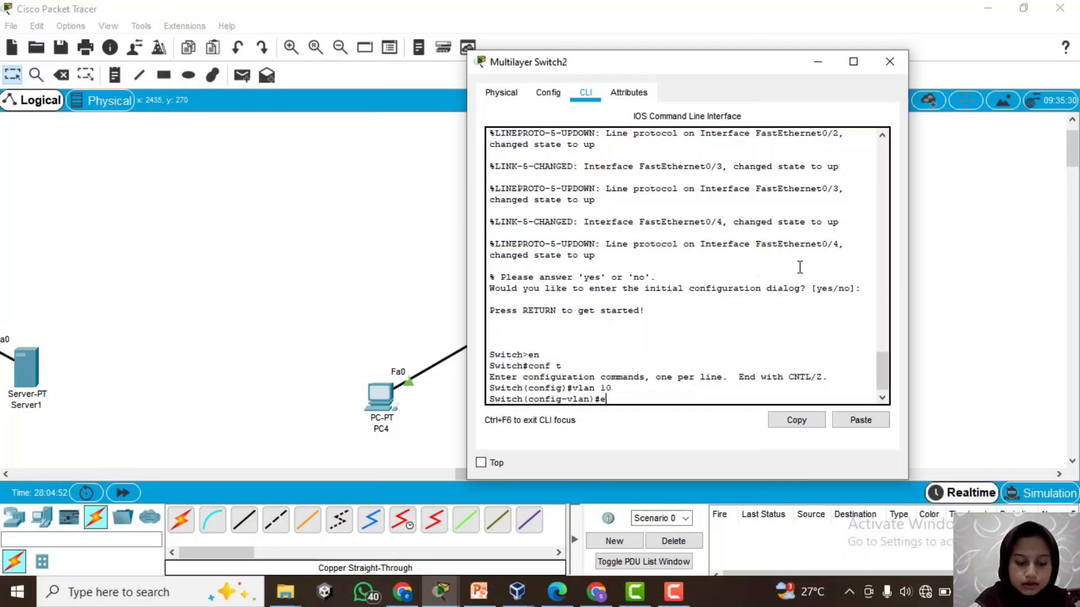
pyautogui.write('x')
pyautogui.press('Return')
# Create VLAN 20 on the switch and return to global configuration mode
pyautogui.write('v')
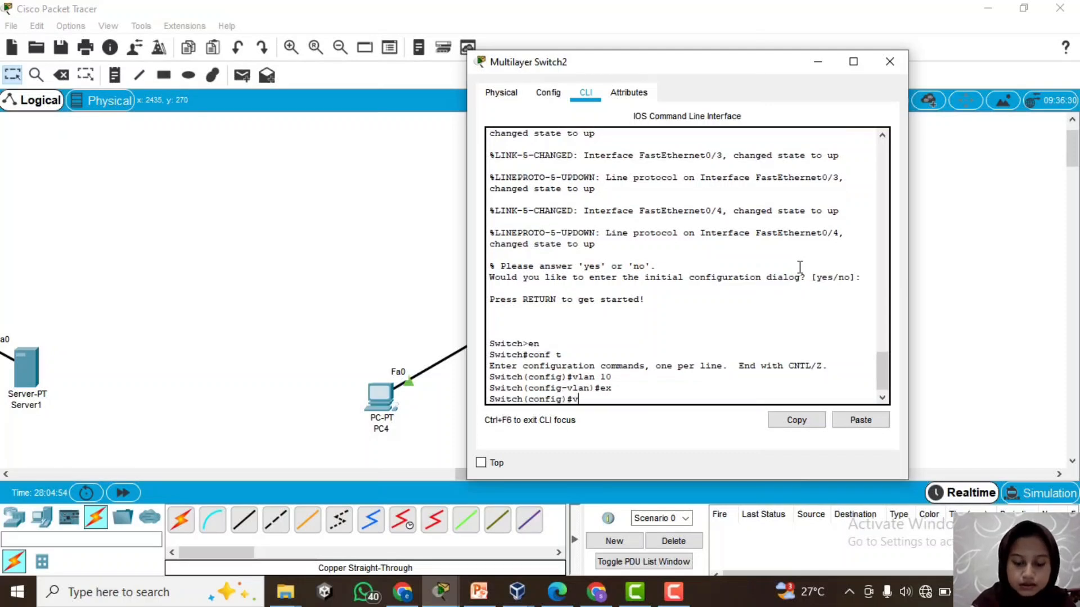
pyautogui.write('lan 2')
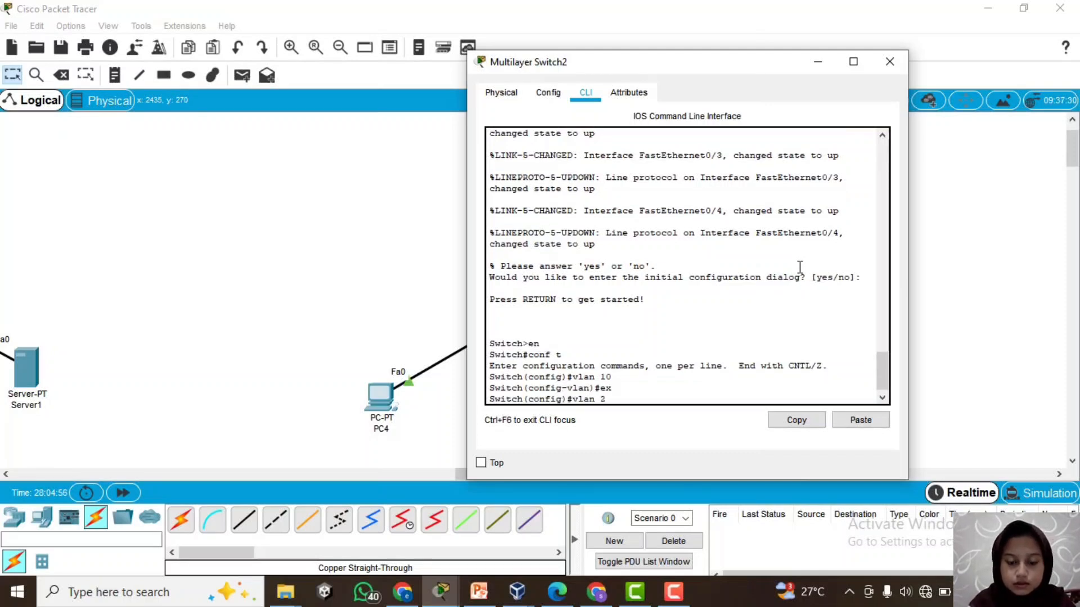
pyautogui.write('0')
pyautogui.press('Return')
pyautogui.write('ex')
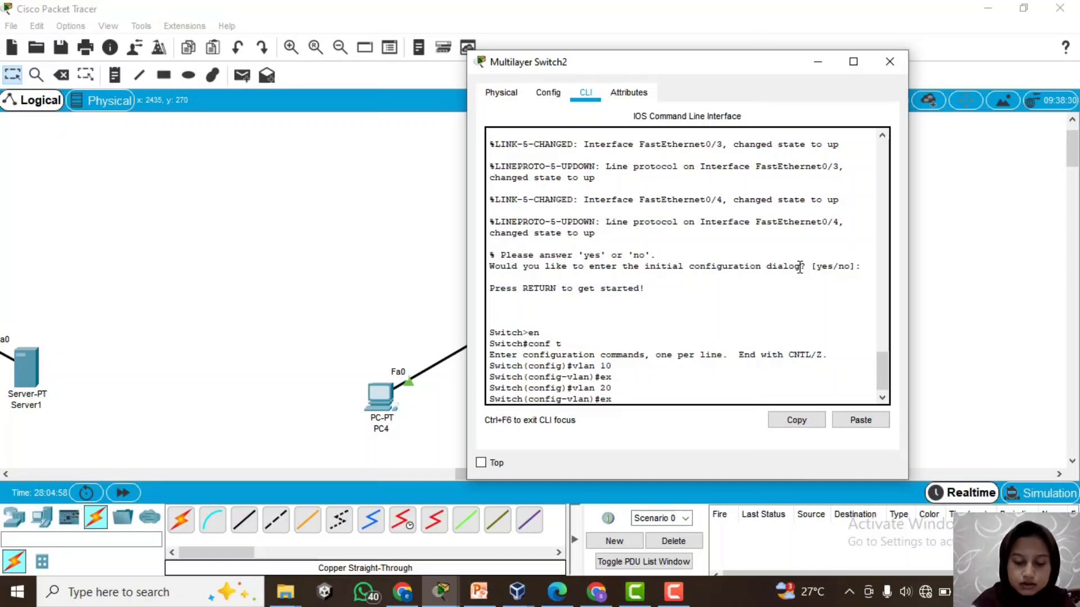
pyautogui.press('Return')
# Create VLAN 30 on the switch and return to global configuration mode
pyautogui.write('vl')
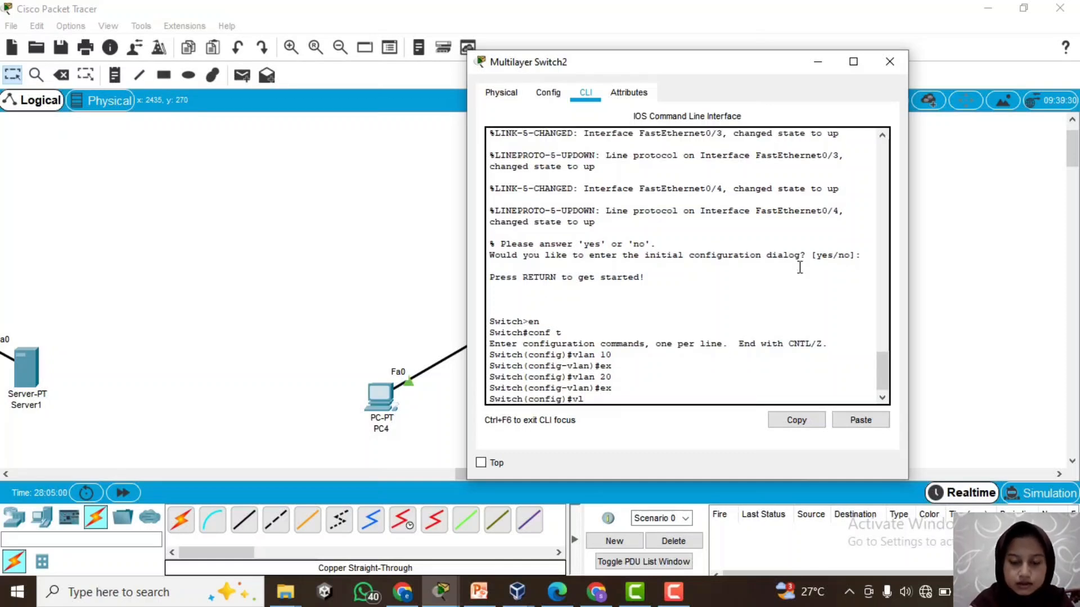
pyautogui.write('an ')
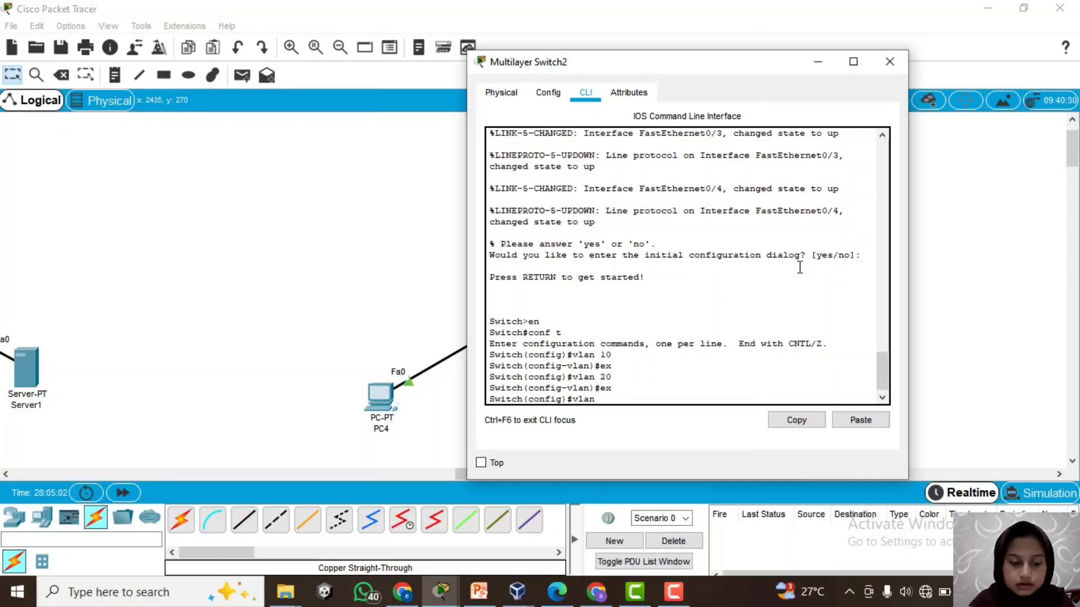
pyautogui.write('30')
pyautogui.press('Return')
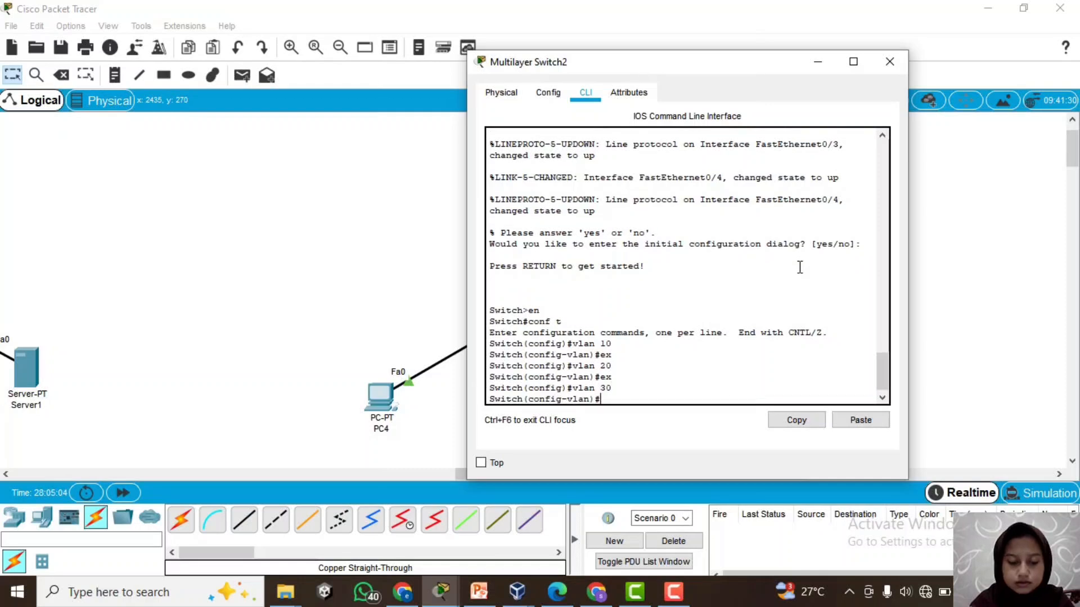
pyautogui.write('ex')
pyautogui.press('Return')
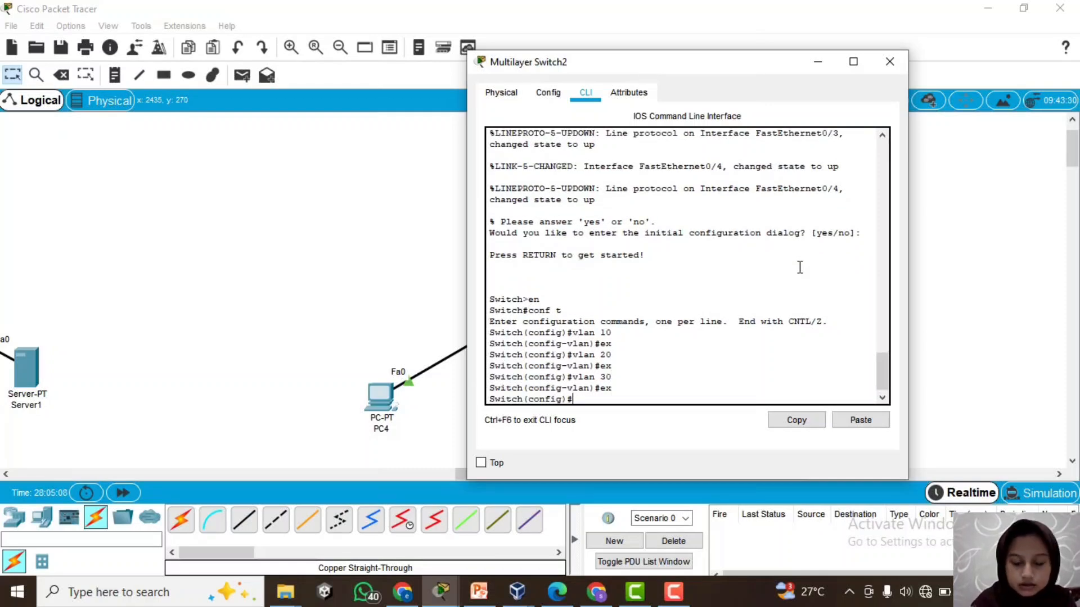
# Set the switch's interface fa0/1, which leads to PC4, to switchport mode access
pyautogui.write('int fa')
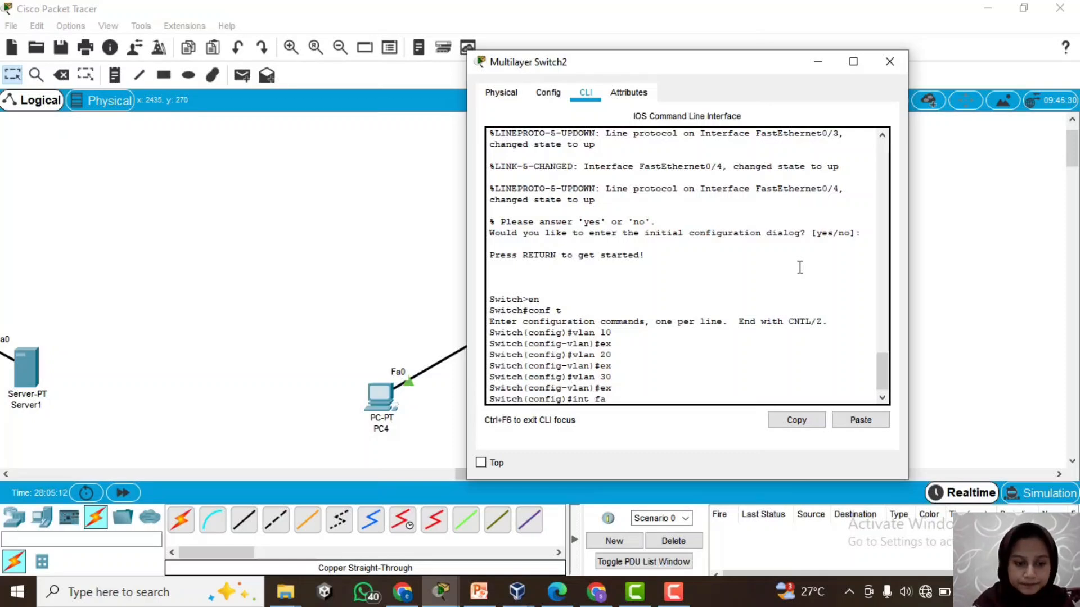
pyautogui.moveTo(740, 68); pyautogui.dragTo(979, 34)
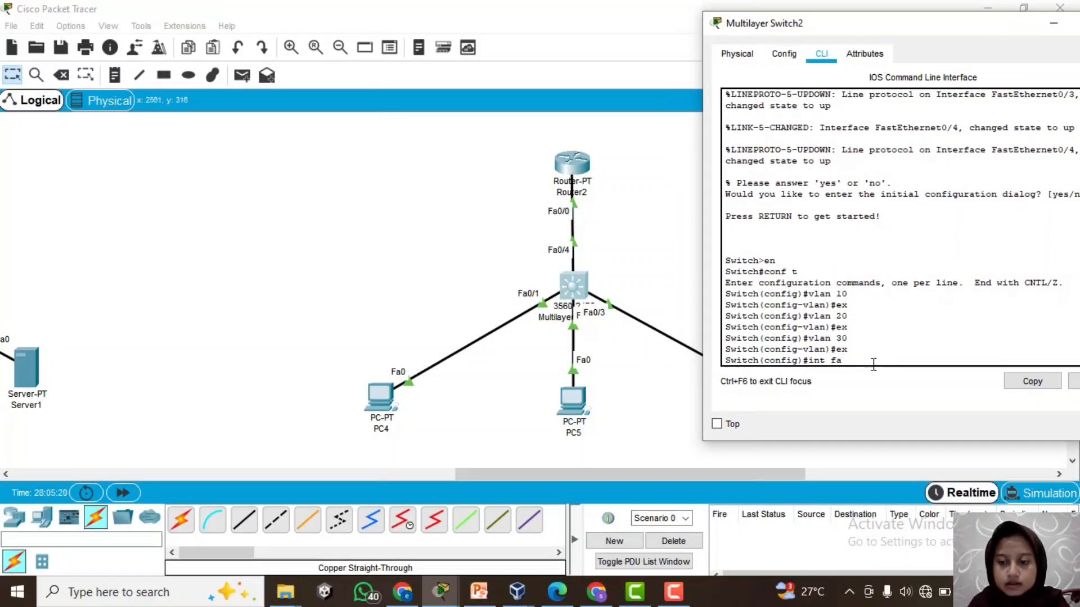
pyautogui.write('0/1')
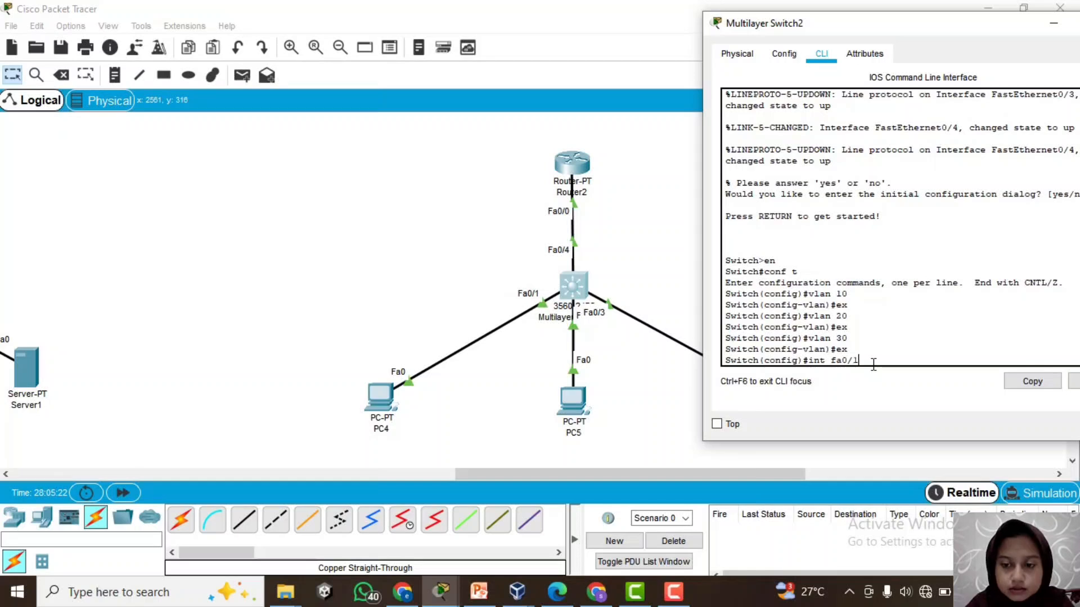
pyautogui.press('Return')
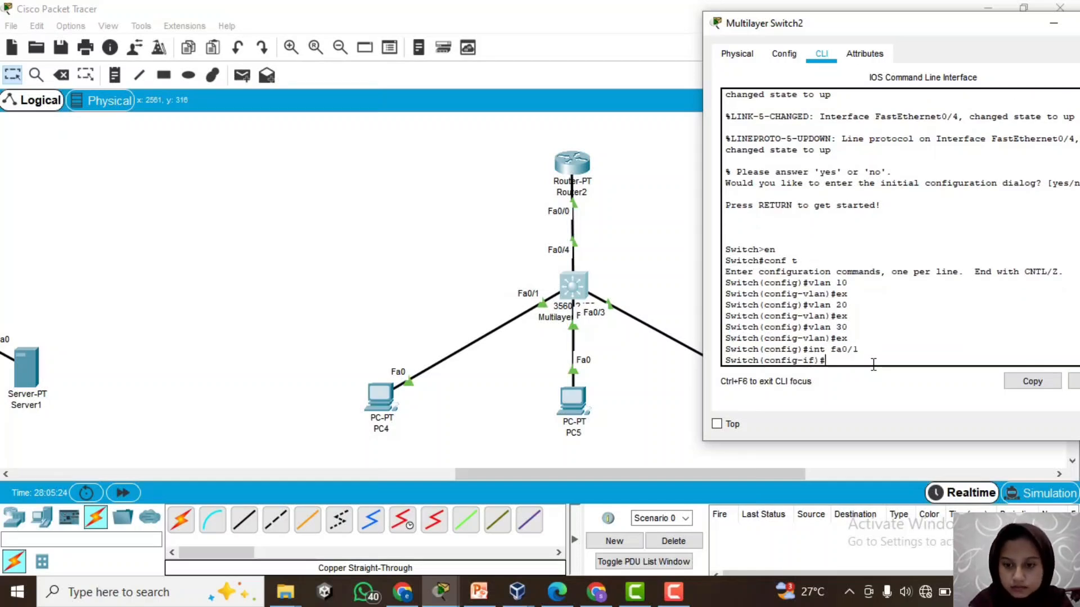
pyautogui.write('switc')
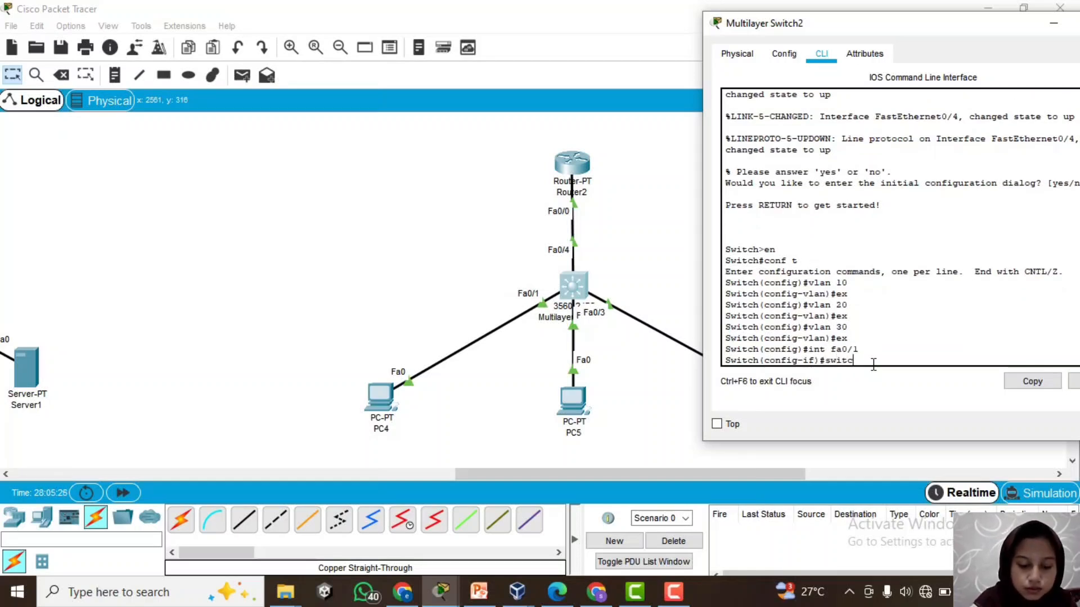
pyautogui.write('hport')
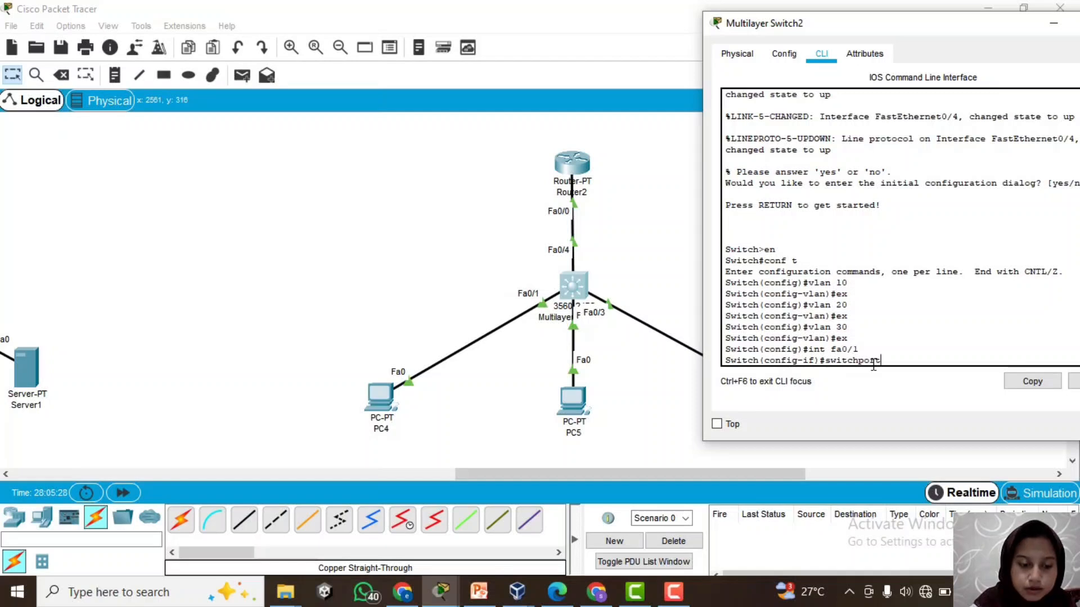
pyautogui.write(' mo')
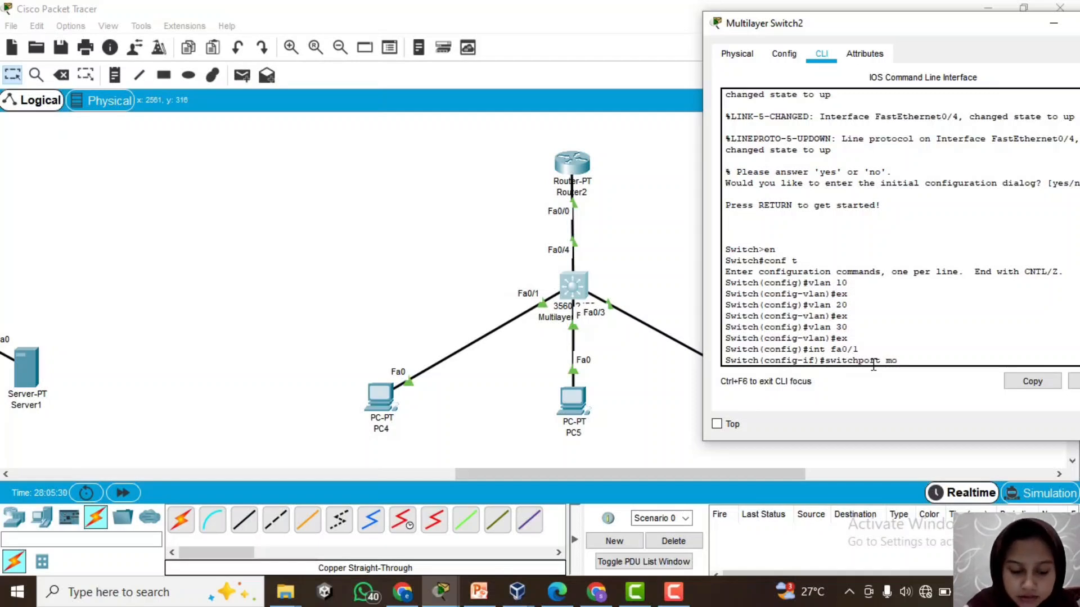
pyautogui.write('de access')
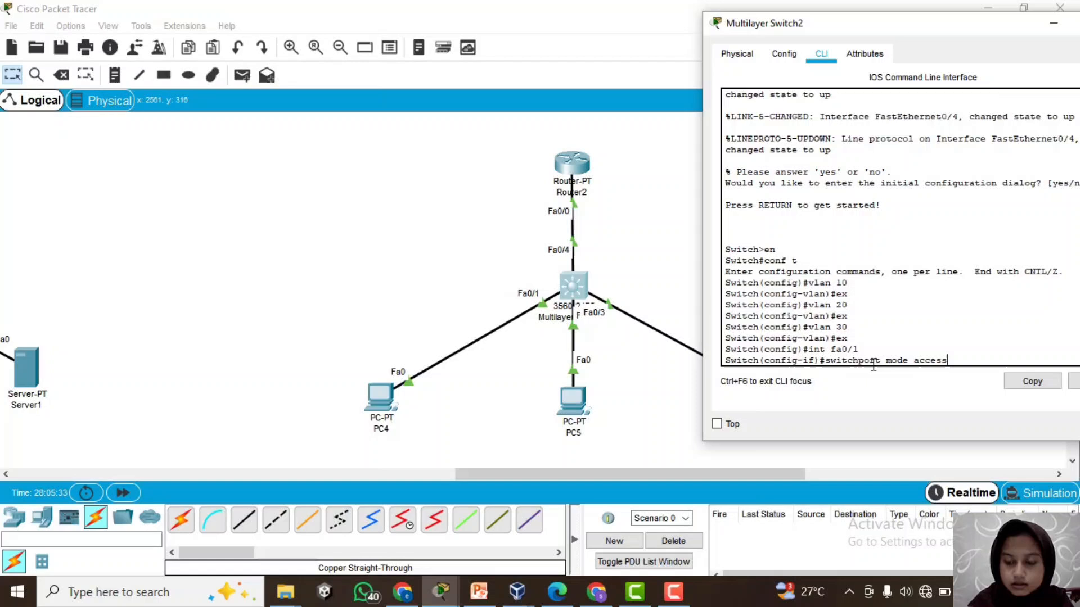
pyautogui.press('Return')
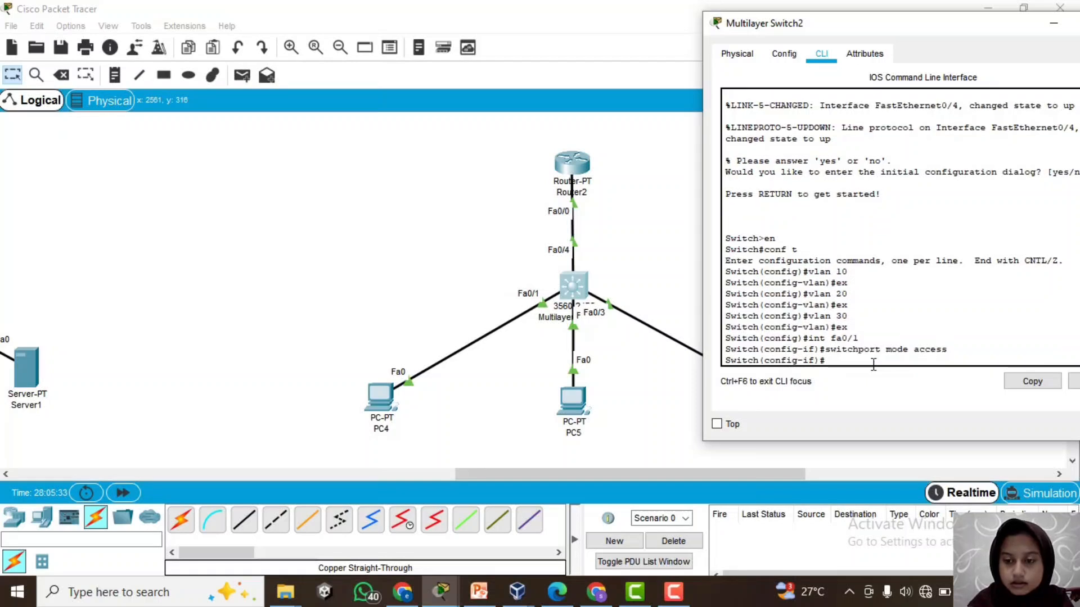
# Assign interface fa0/1 to access VLAN 10 and leave its interface configuration
pyautogui.write('swit')
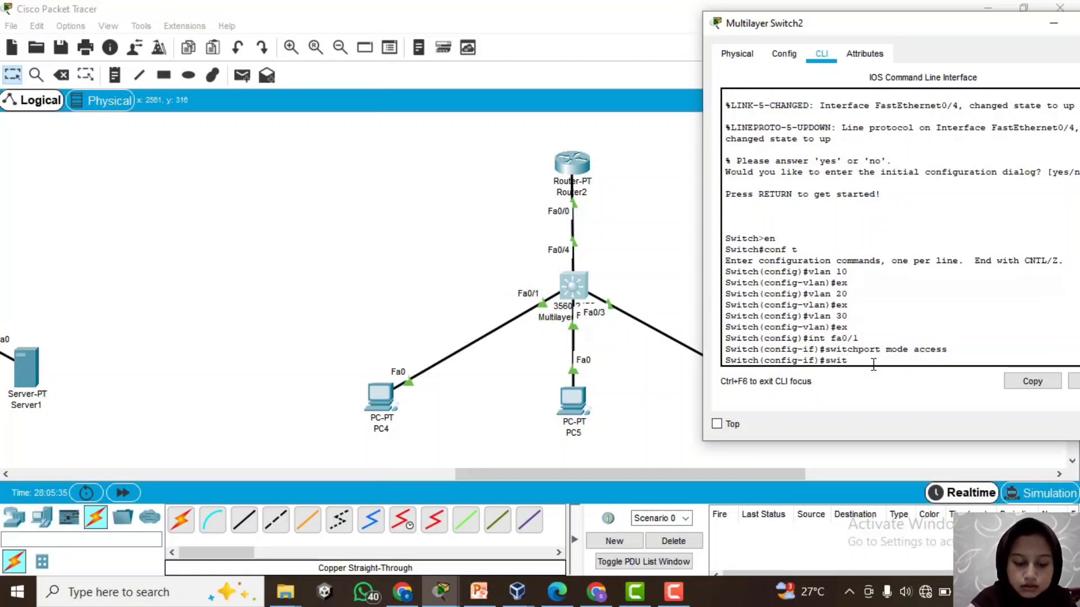
pyautogui.write('chport')
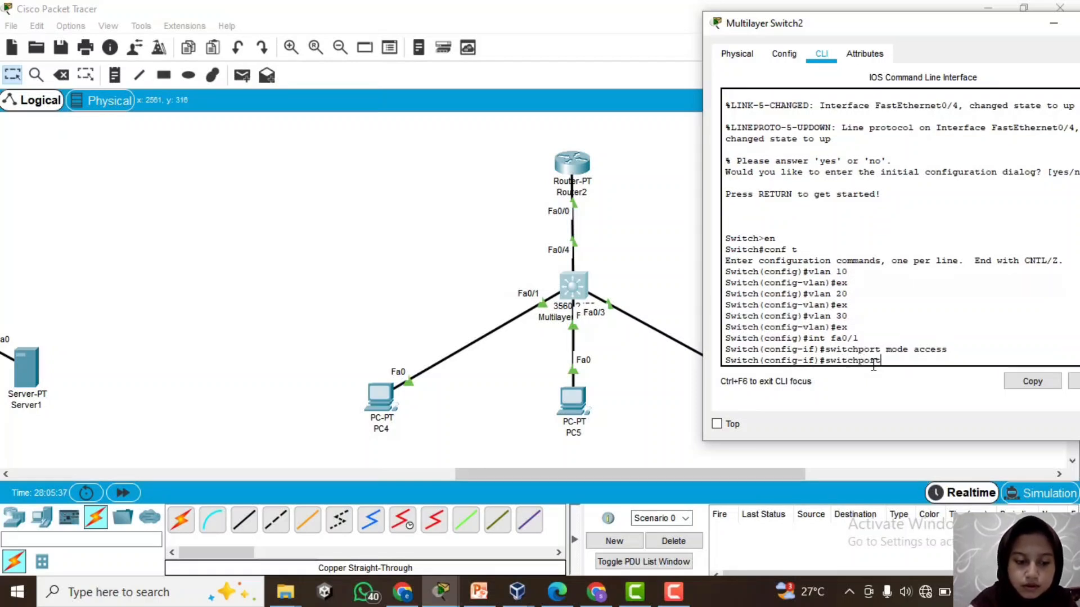
pyautogui.write(' acce')
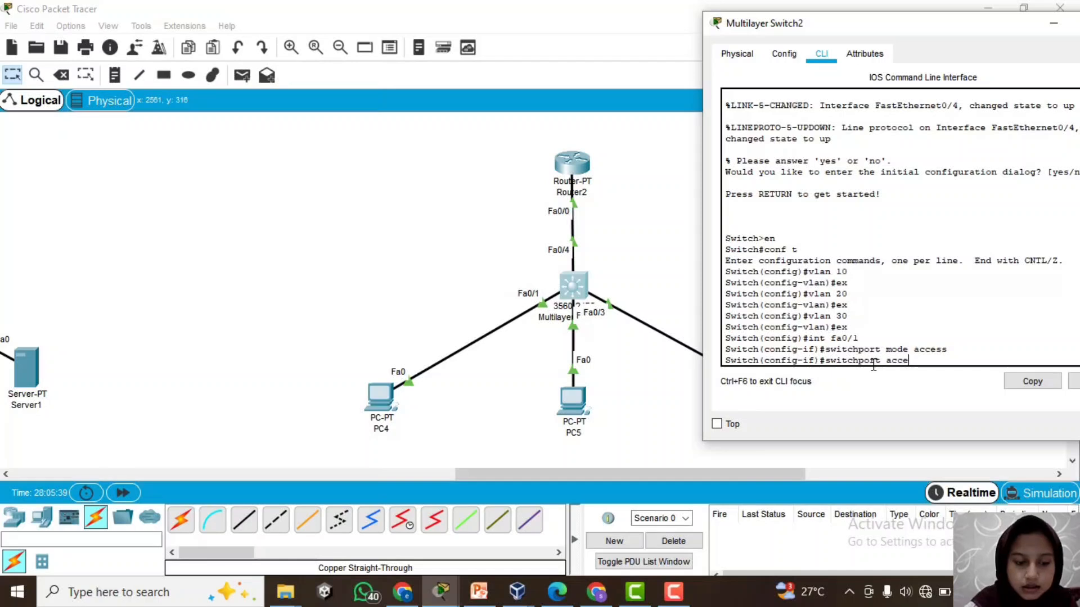
pyautogui.write('ss v')
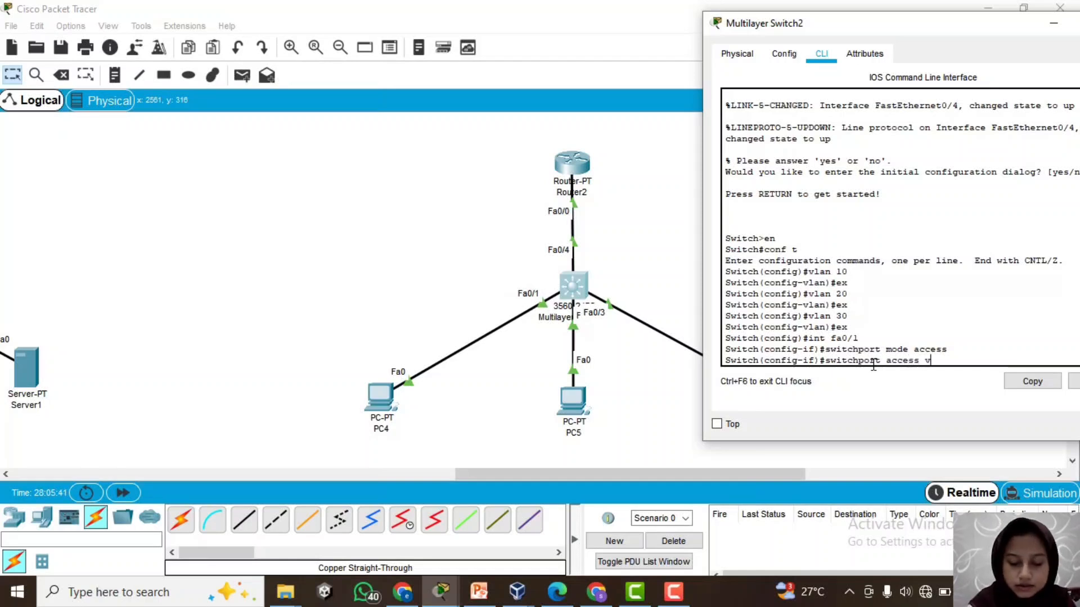
pyautogui.write('lan 10')
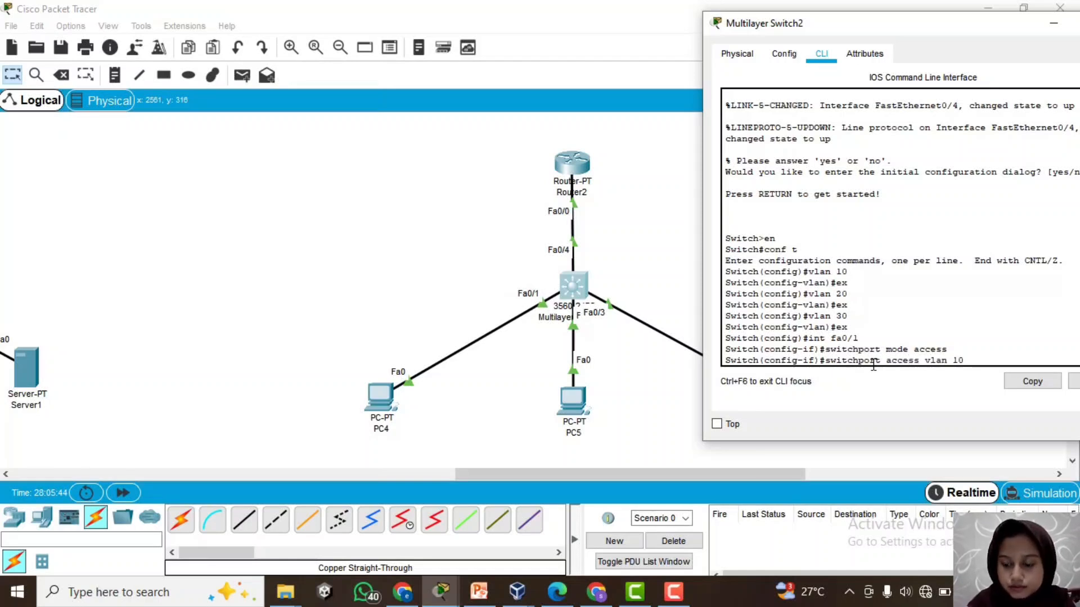
pyautogui.press('Return')
pyautogui.write('ex')
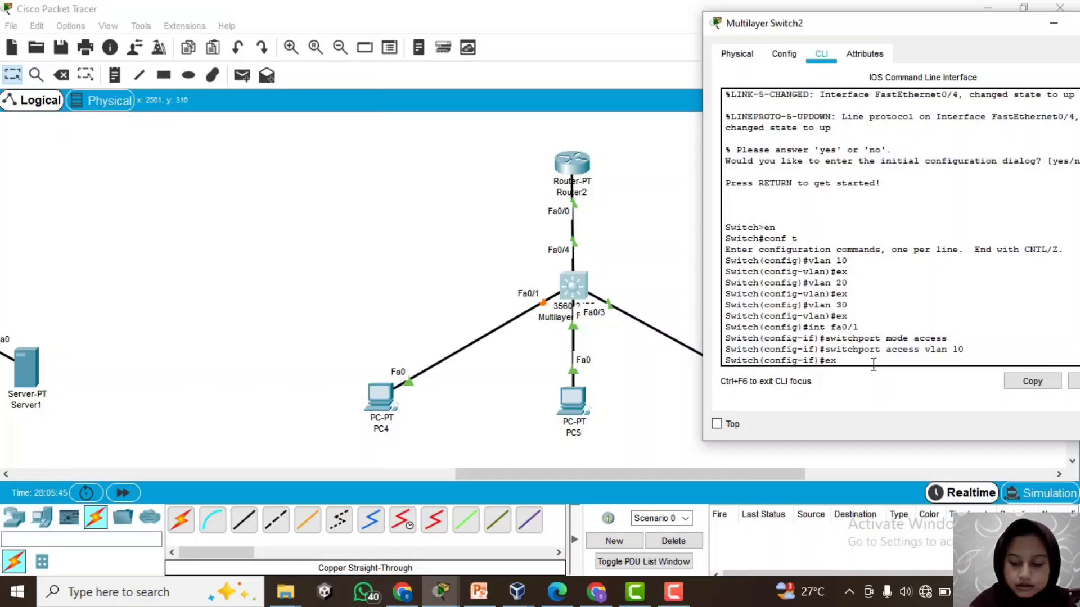
pyautogui.press('Return')
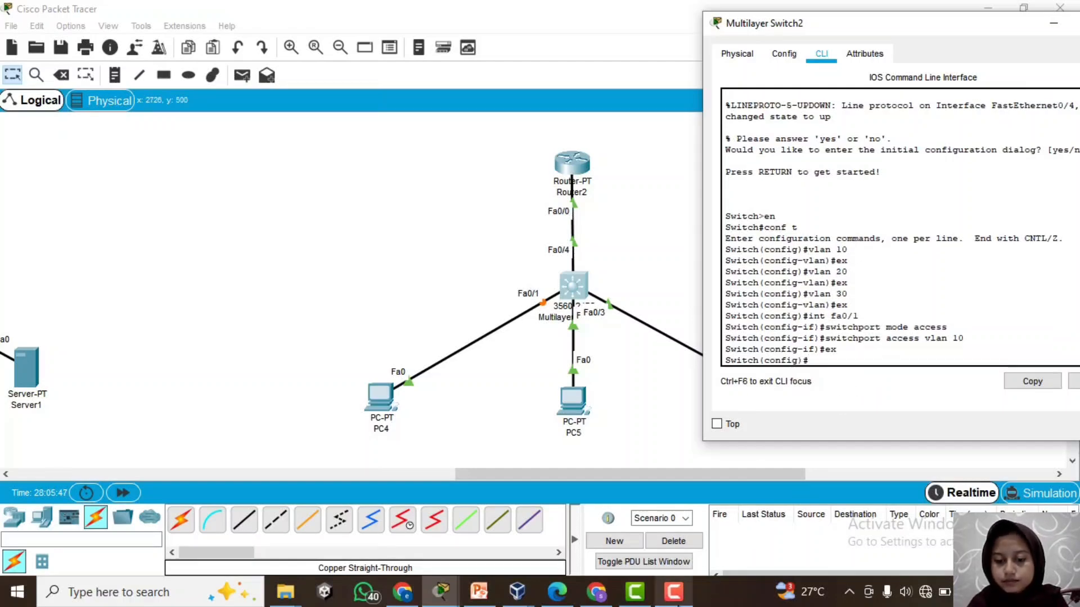
# Set the switch's interface fa0/2, which leads to PC5, to switchport mode access
pyautogui.moveTo(674, 590)
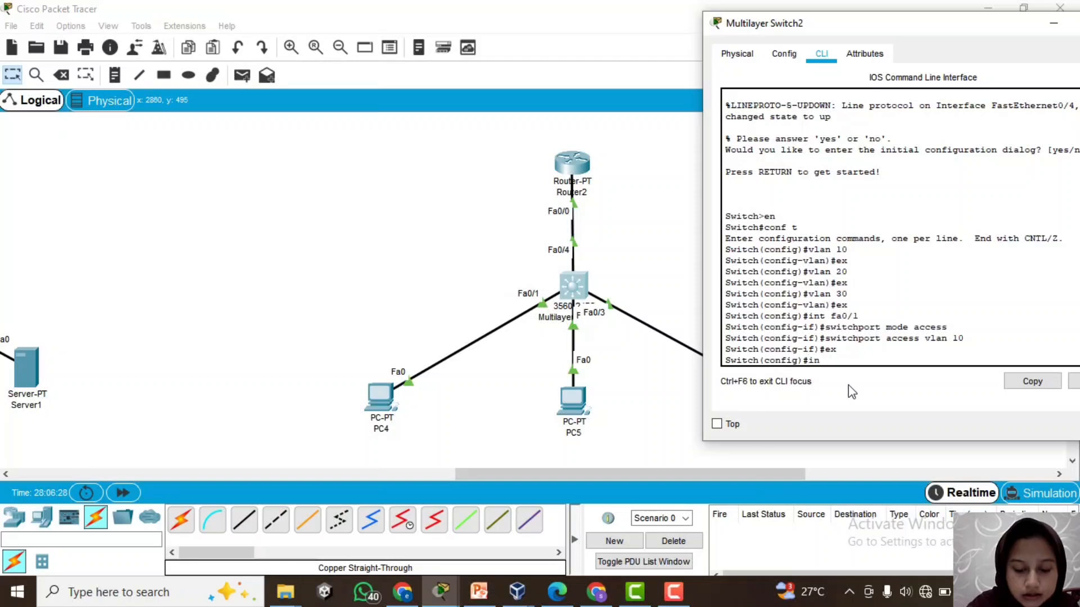
pyautogui.write('int fa')
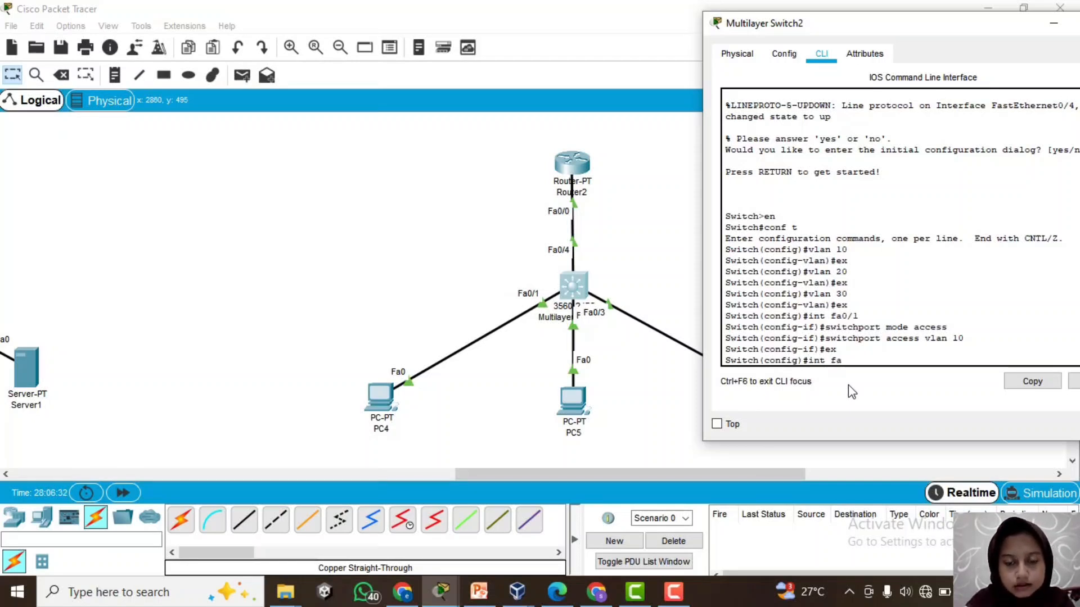
pyautogui.write('0/')
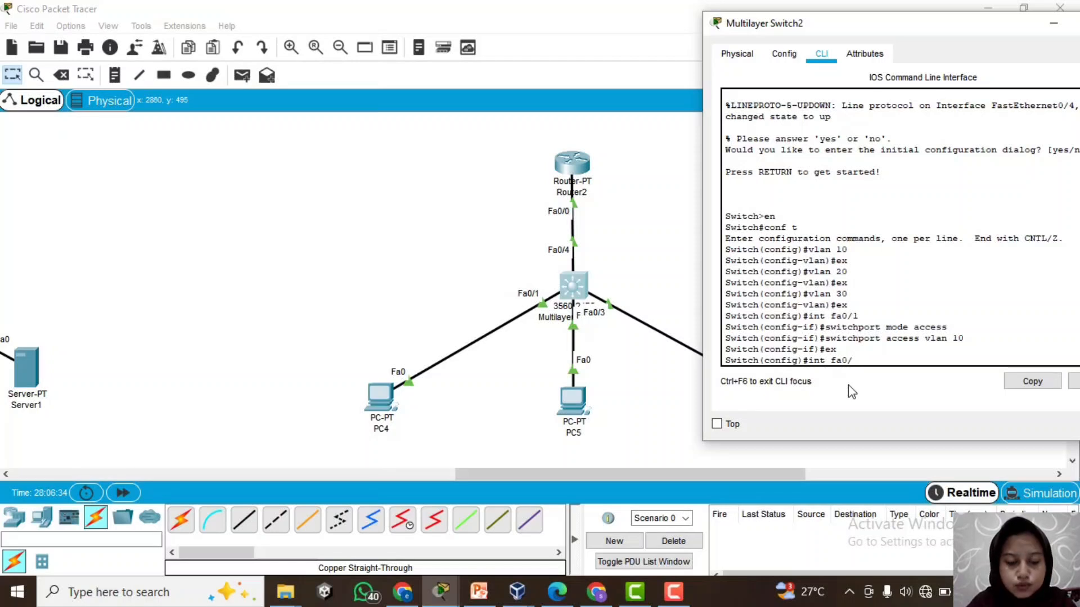
pyautogui.write('2')
pyautogui.press('Return')
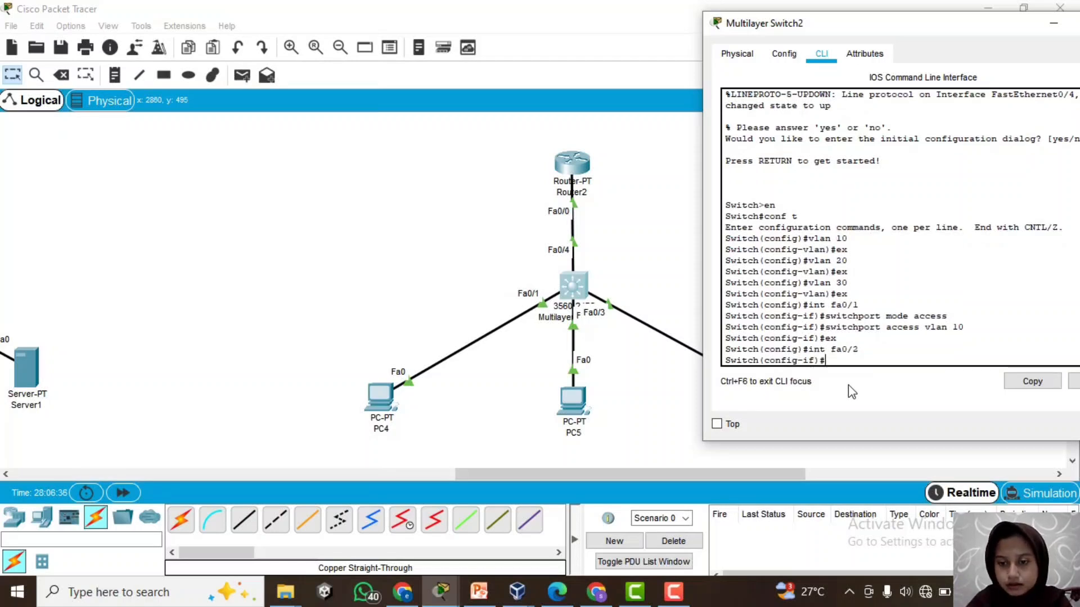
pyautogui.write('swit')
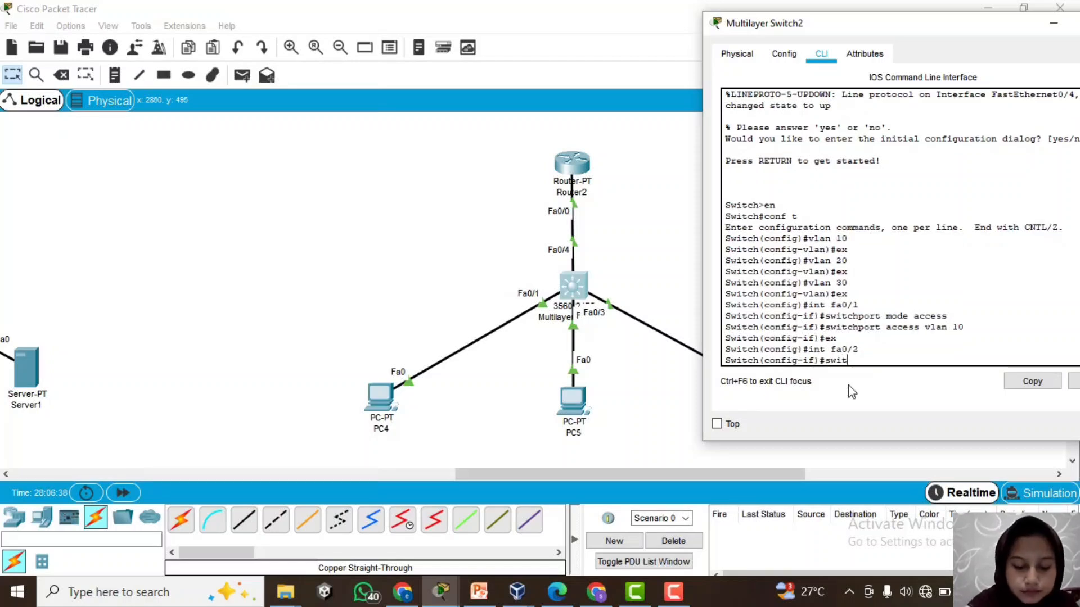
pyautogui.write('chport')
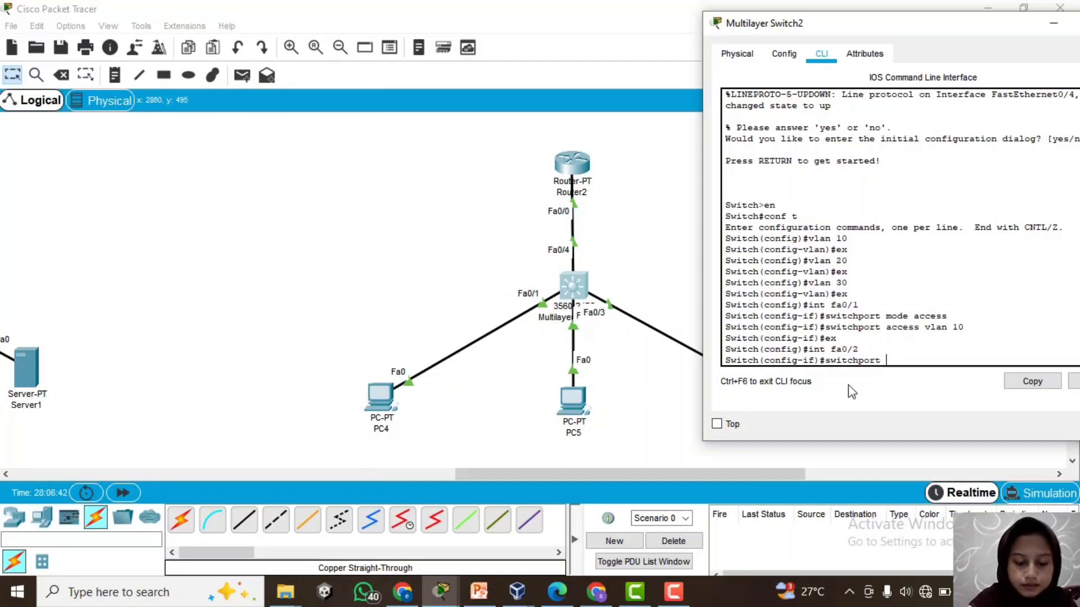
pyautogui.write(' mode ')
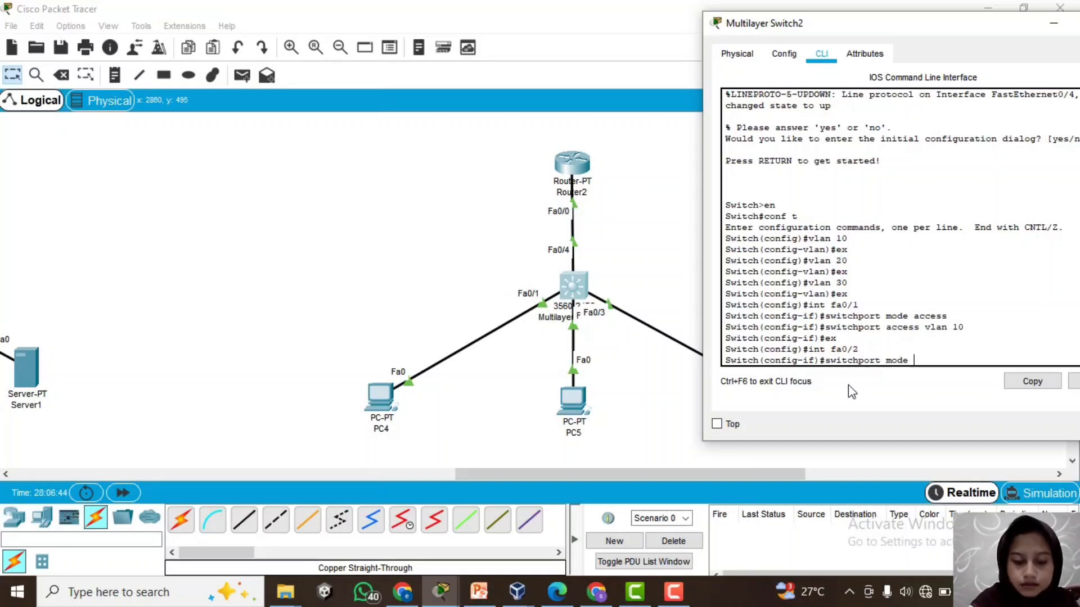
pyautogui.write('access')
pyautogui.press('Return')
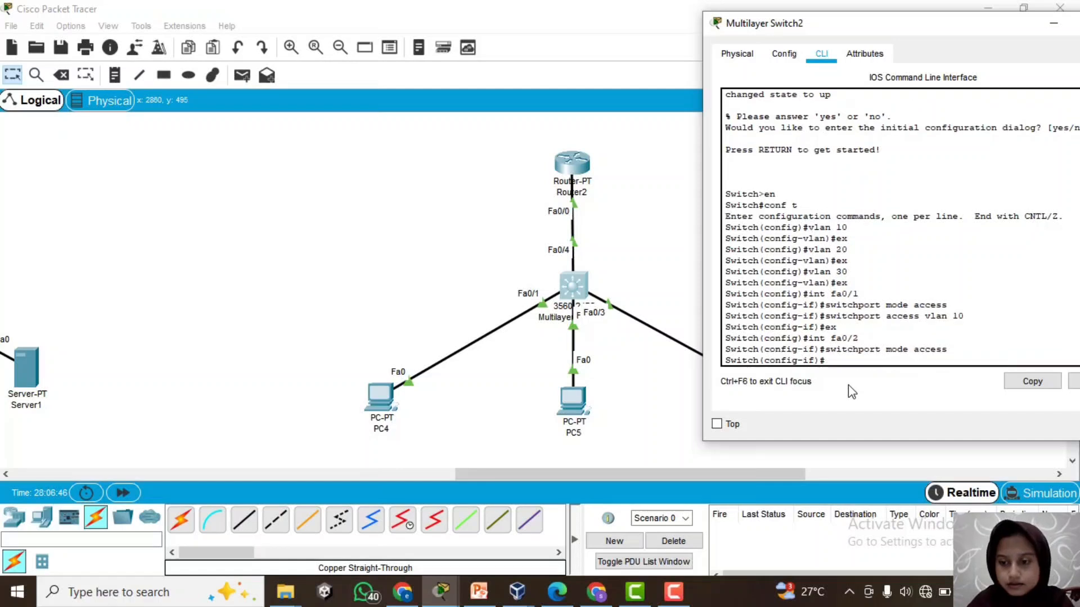
# Assign interface fa0/2 to access VLAN 20 and return to global configuration mode
pyautogui.write('swi')
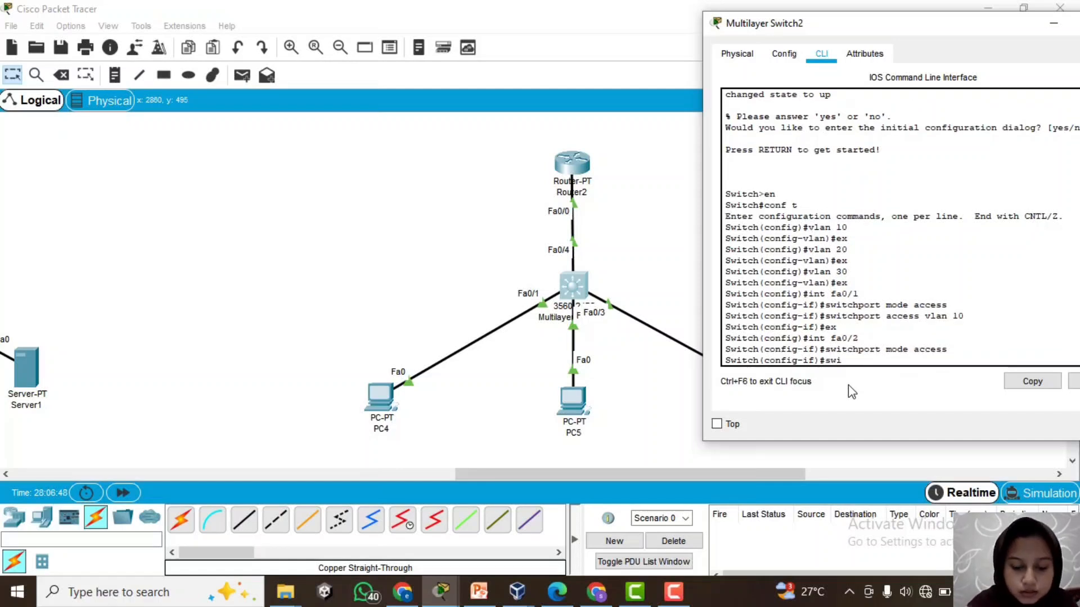
pyautogui.write('tchport')
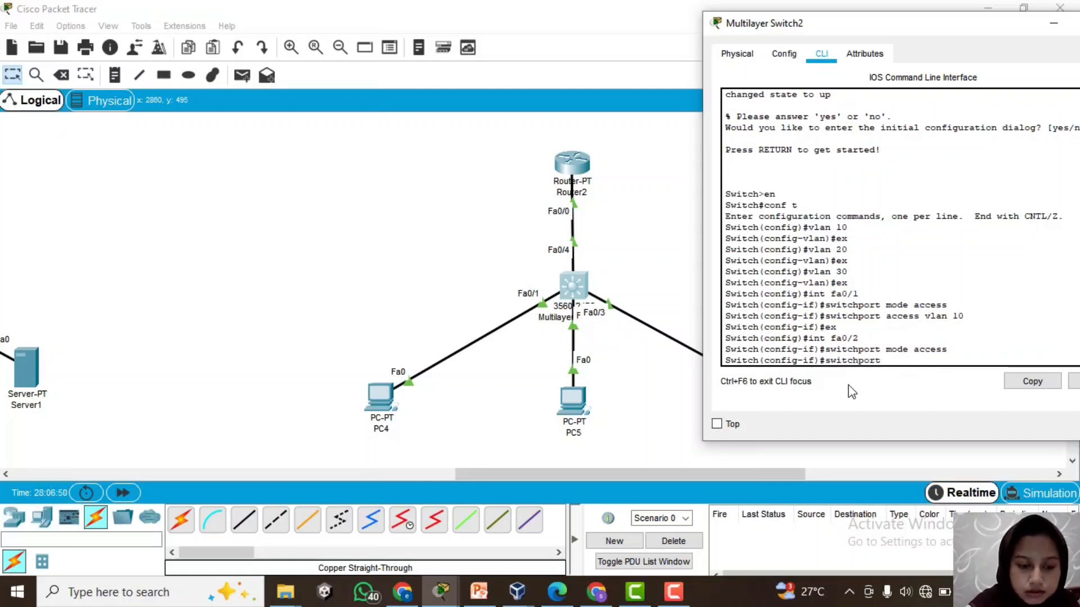
pyautogui.write(' a')
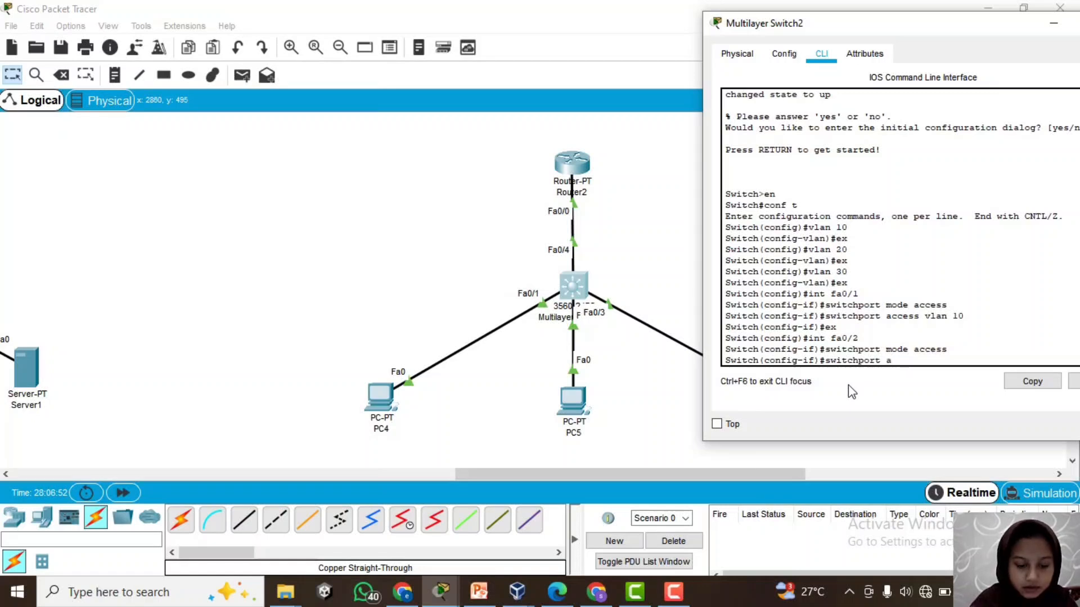
pyautogui.write('ccess ')
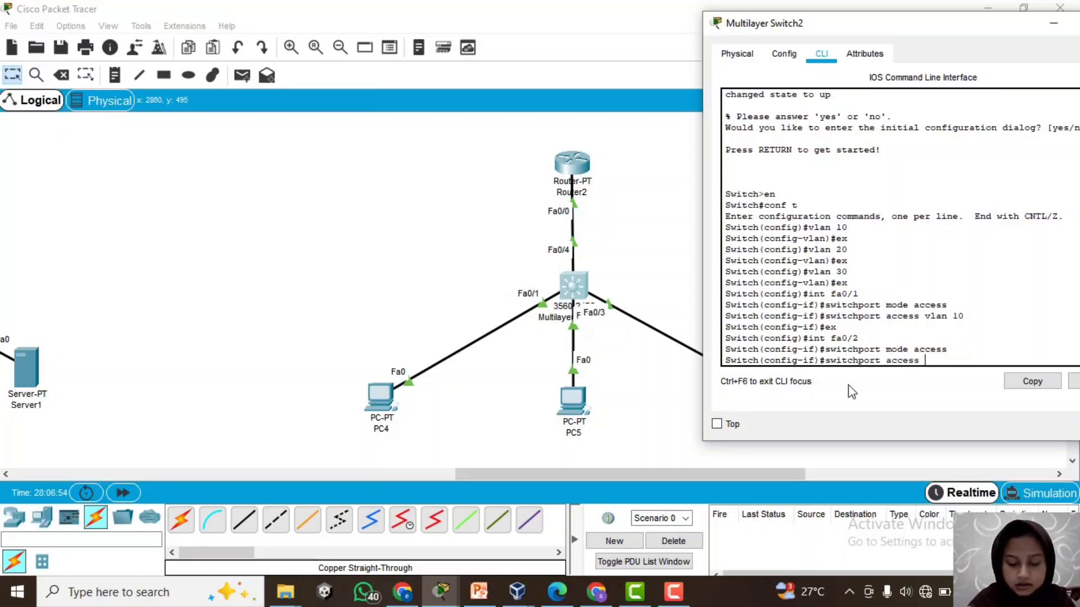
pyautogui.write('vlan')
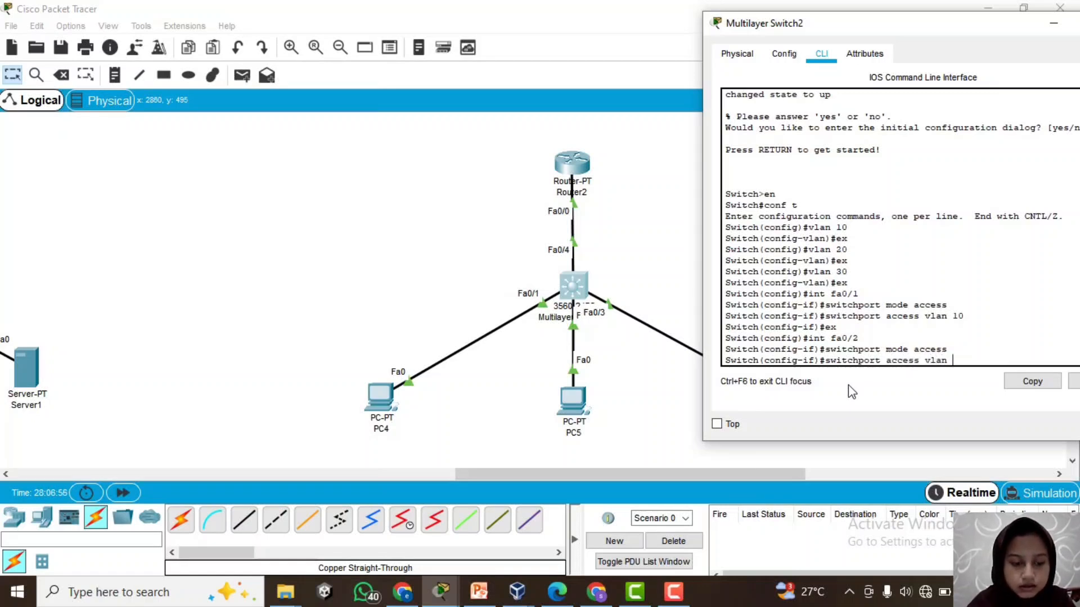
pyautogui.write(' 20')
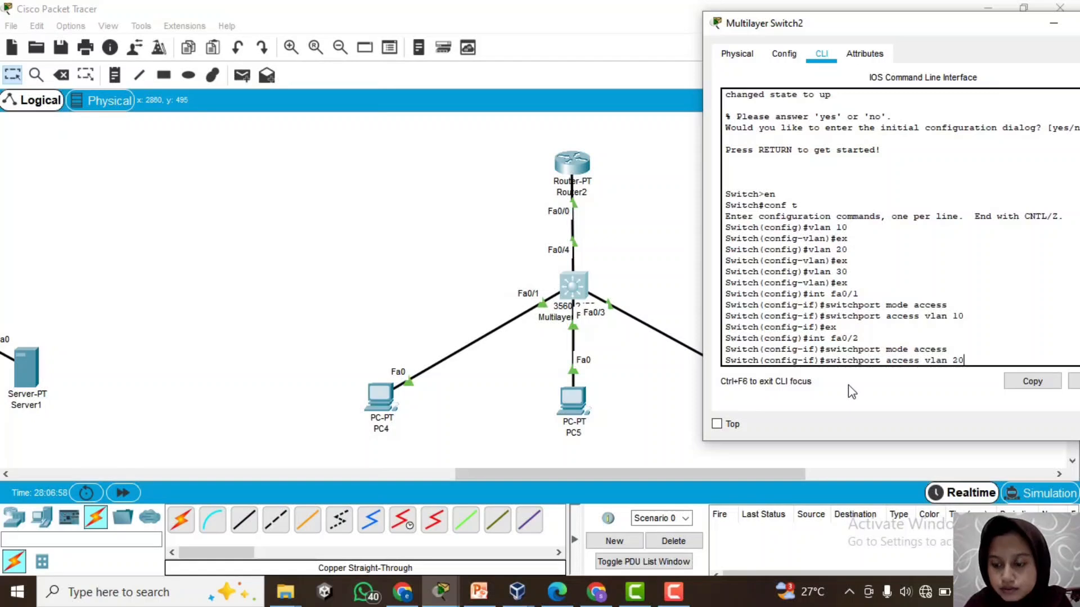
pyautogui.press('Return')
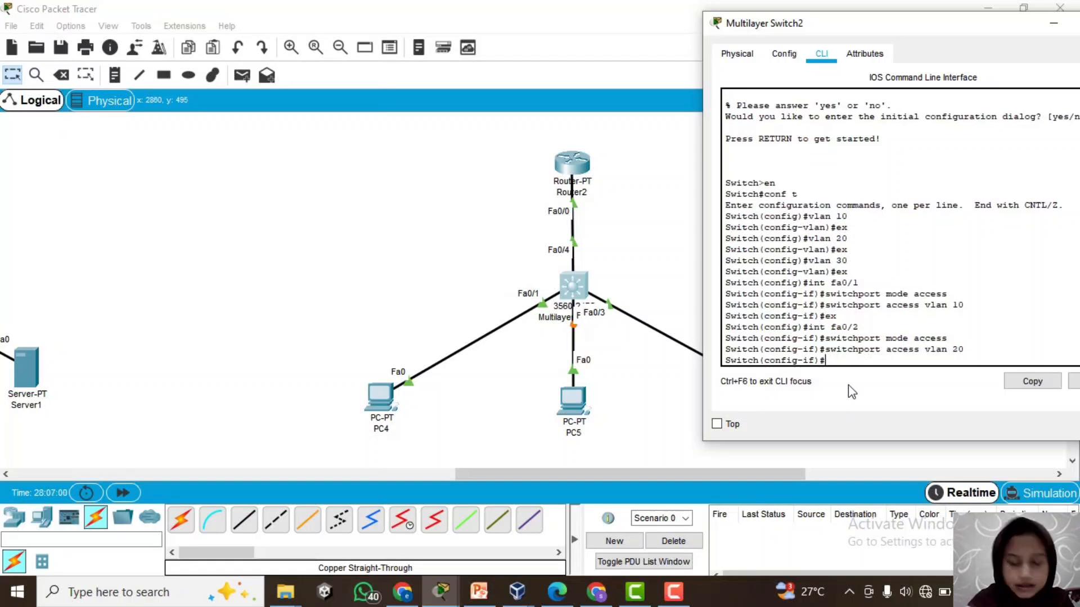
pyautogui.write('ex')
pyautogui.press('Return')
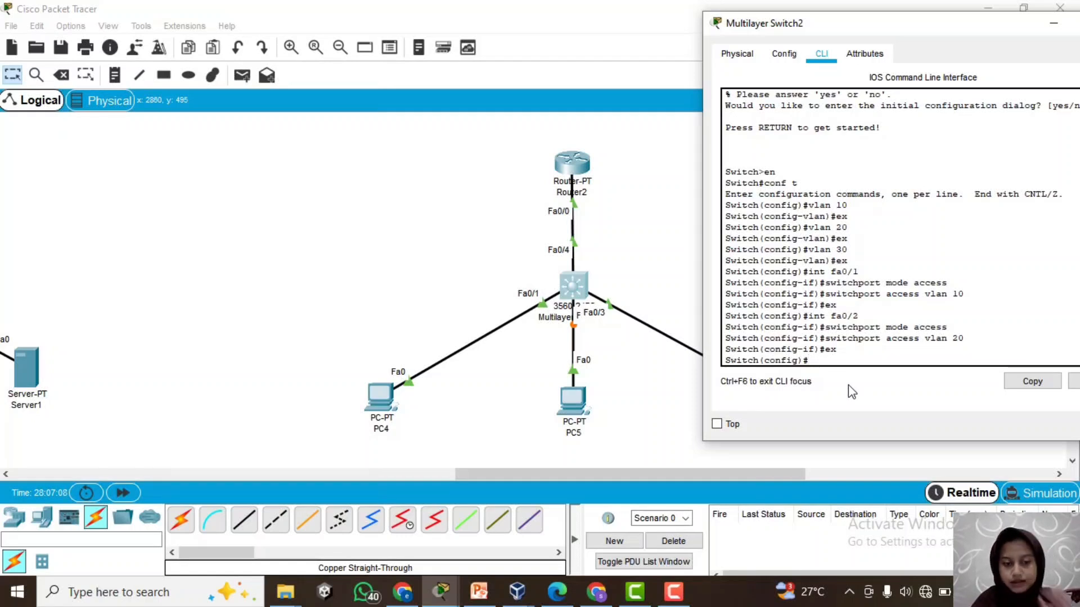
# Set the switch's interface fa0/3 to switchport mode access
pyautogui.write('in')
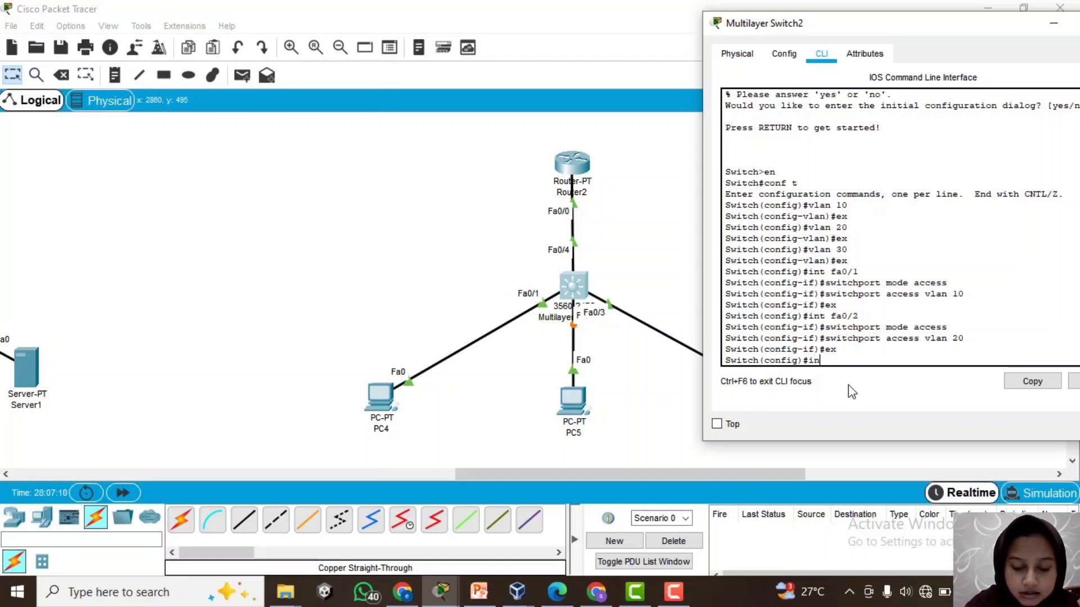
pyautogui.write('t fa')
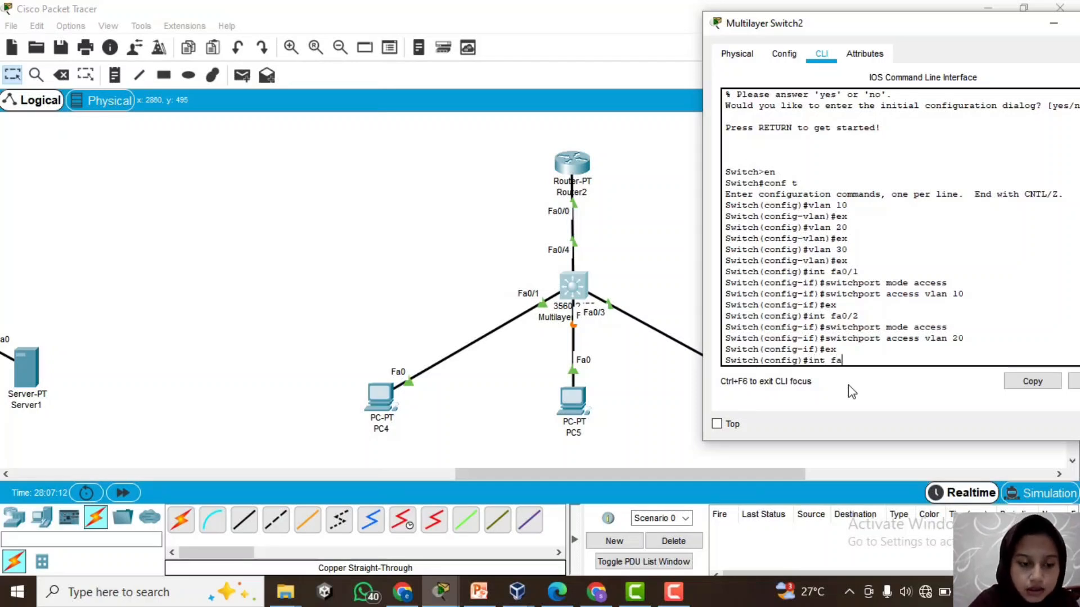
pyautogui.write('0')
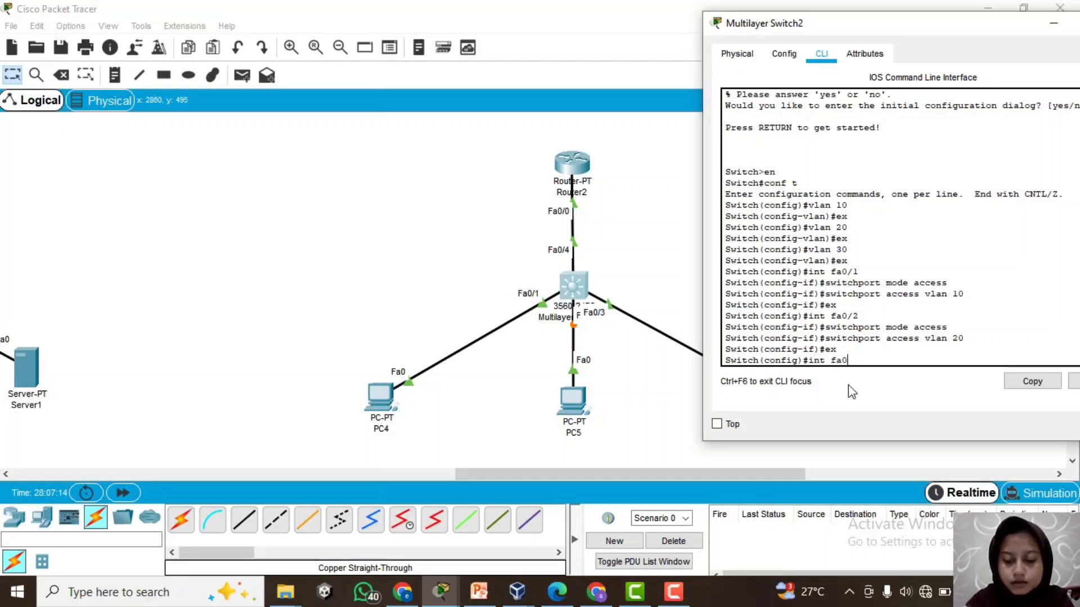
pyautogui.write('/3')
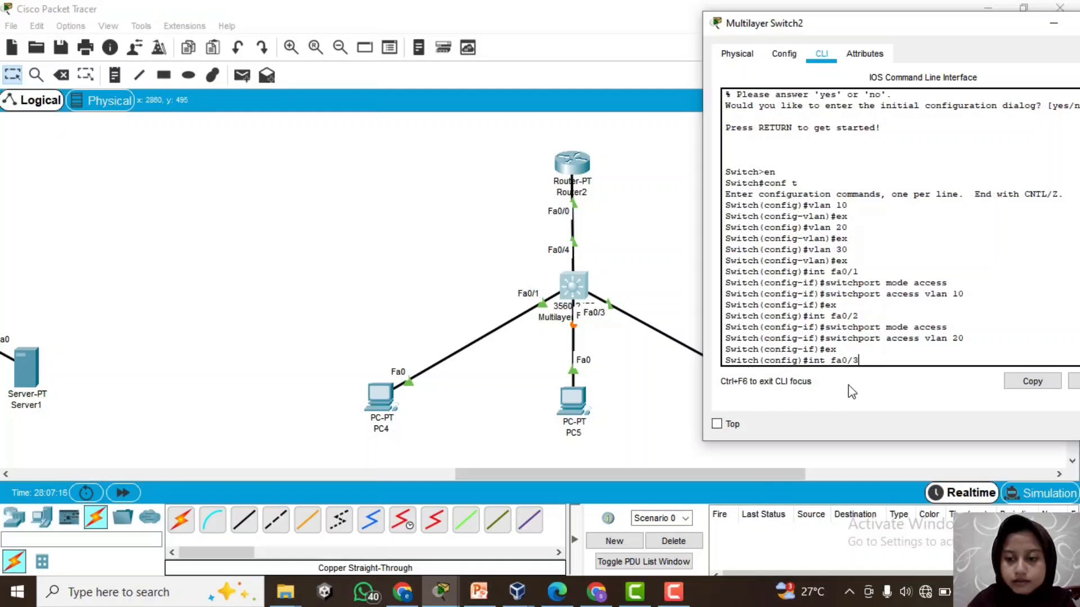
pyautogui.press('Return')
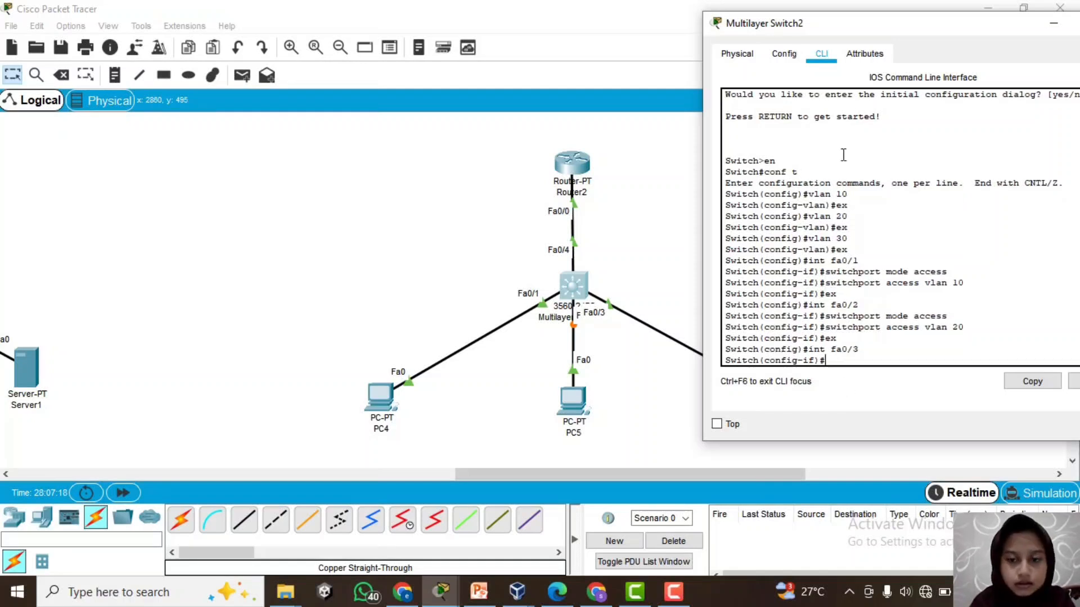
pyautogui.moveTo(842, 32); pyautogui.dragTo(634, 41)
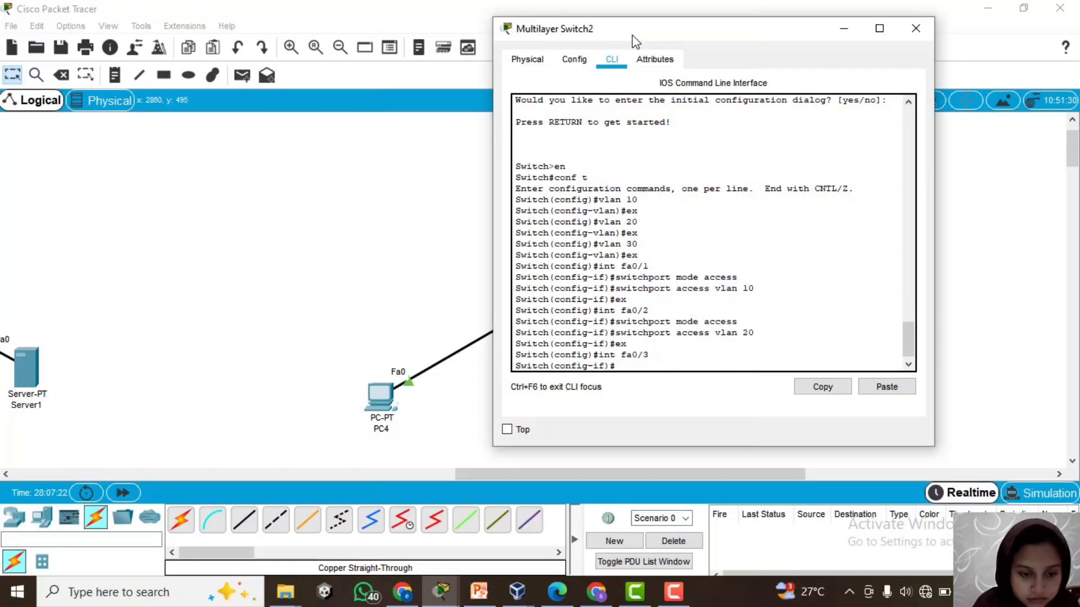
pyautogui.write('sw')
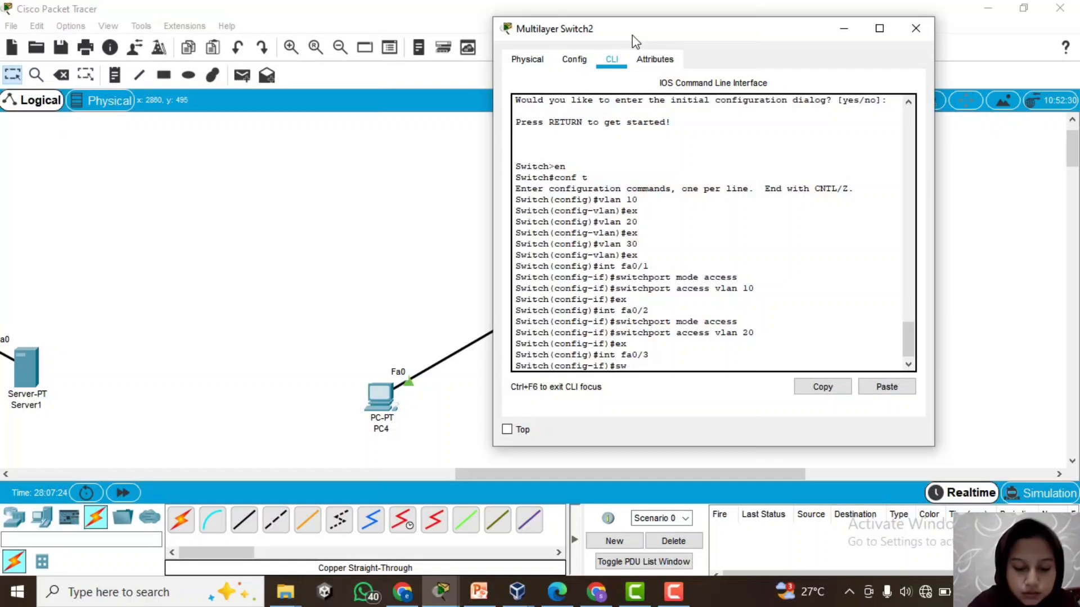
pyautogui.write('itchpo')
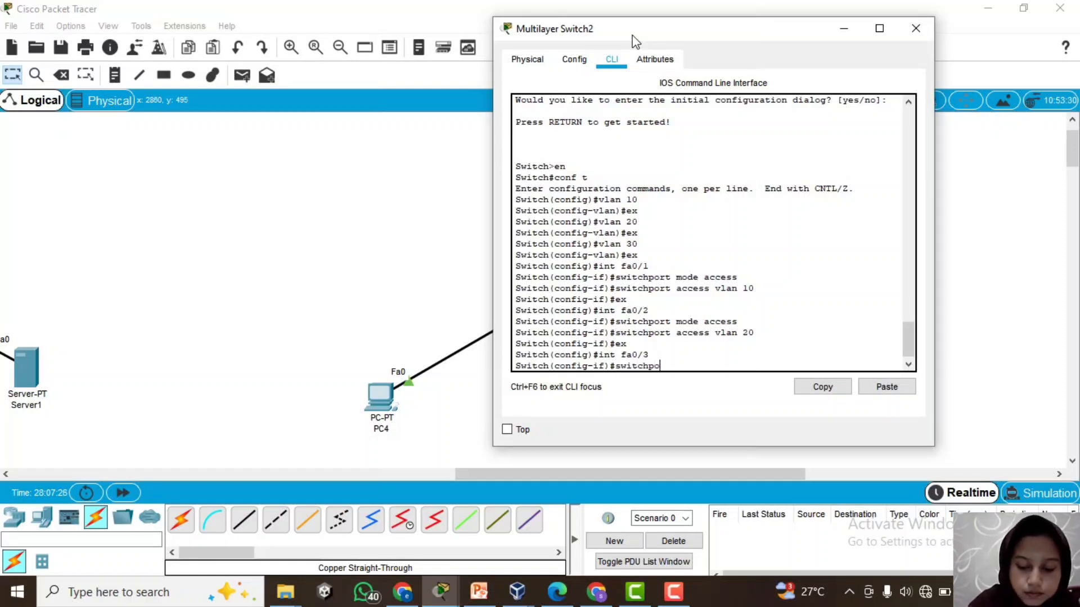
pyautogui.write('rt a')
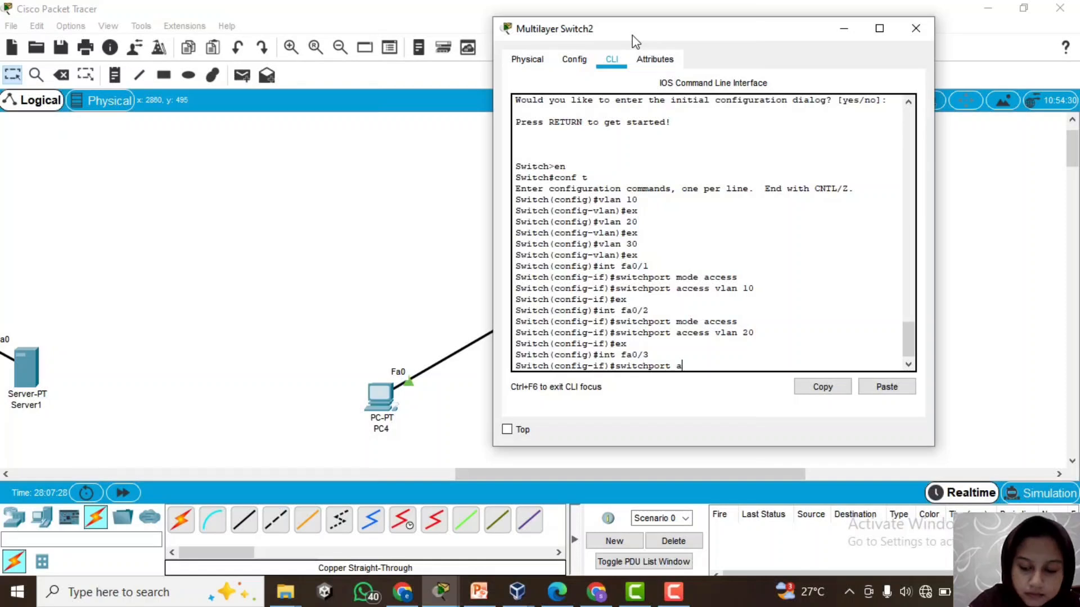
pyautogui.press('BackSpace')
pyautogui.write('mode ac')
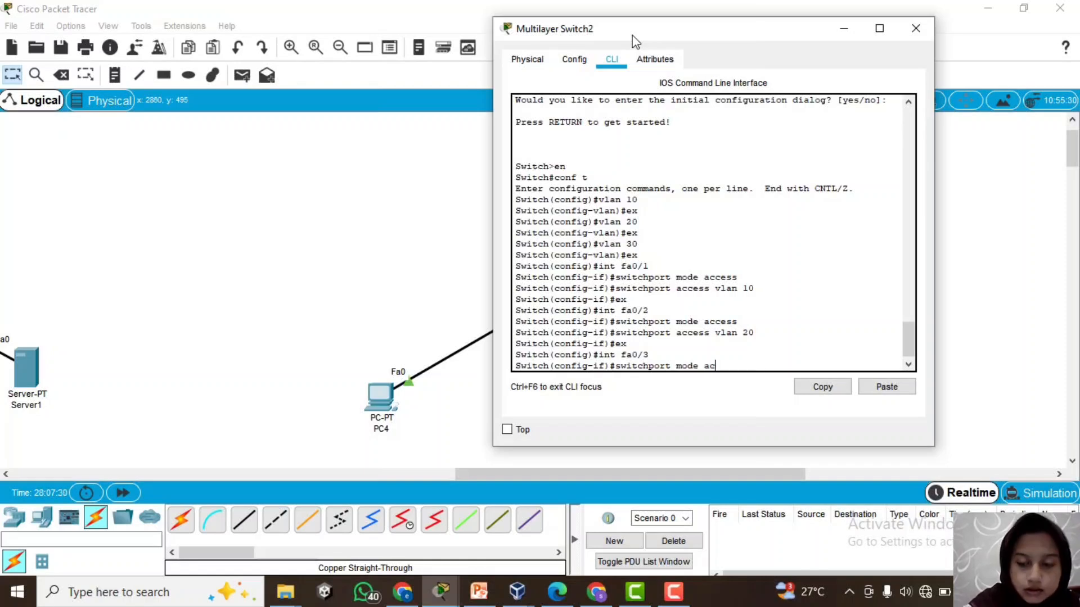
pyautogui.write('ces')
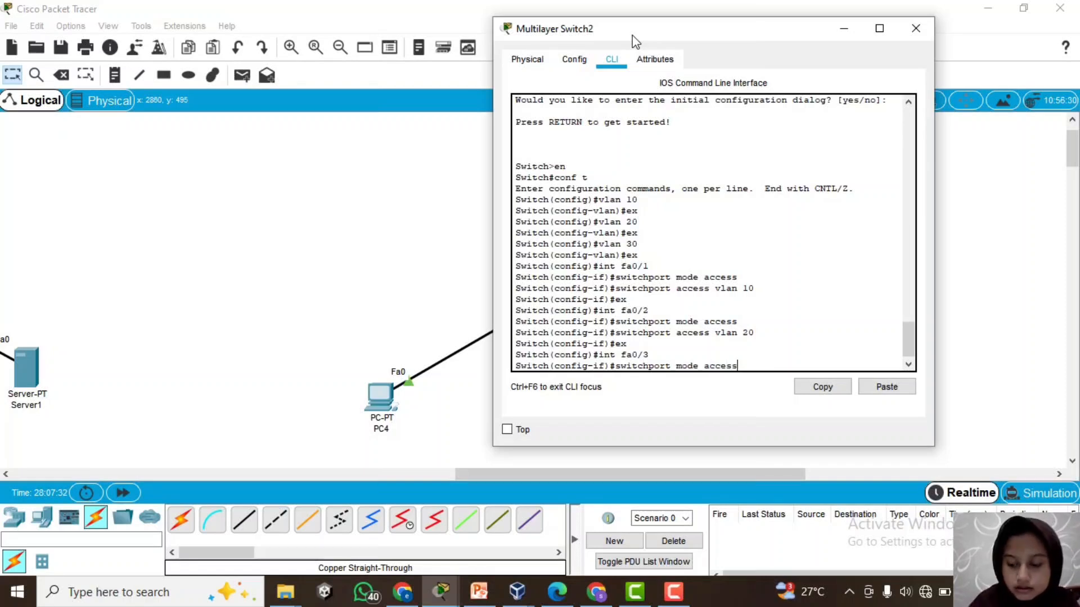
pyautogui.write('s')
pyautogui.press('Return')
# Assign interface fa0/3 to access VLAN 30 and return to global configuration mode
pyautogui.write('swi')
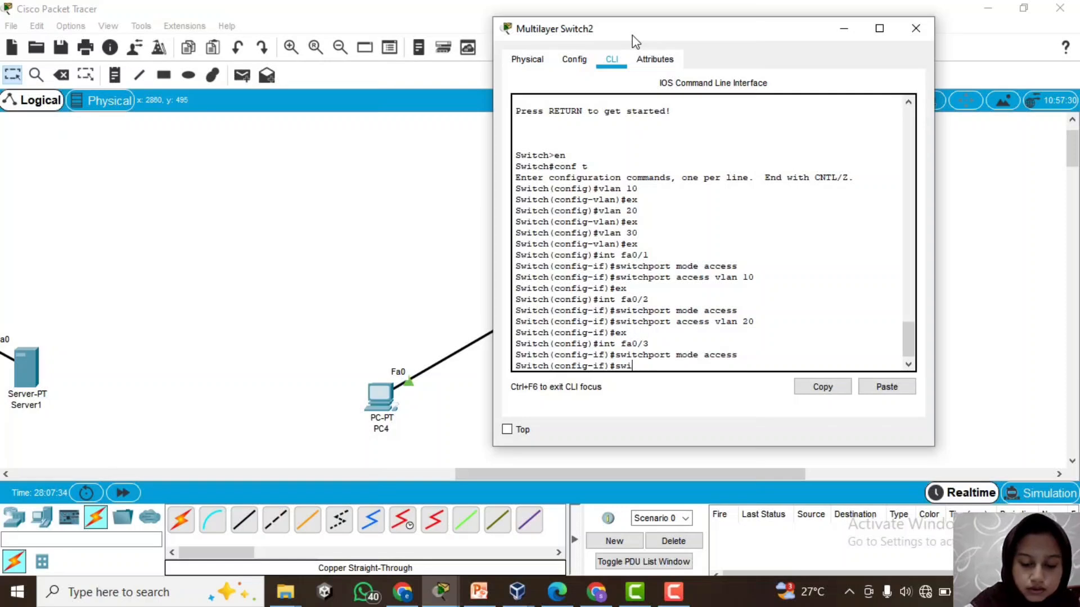
pyautogui.write('tchport')
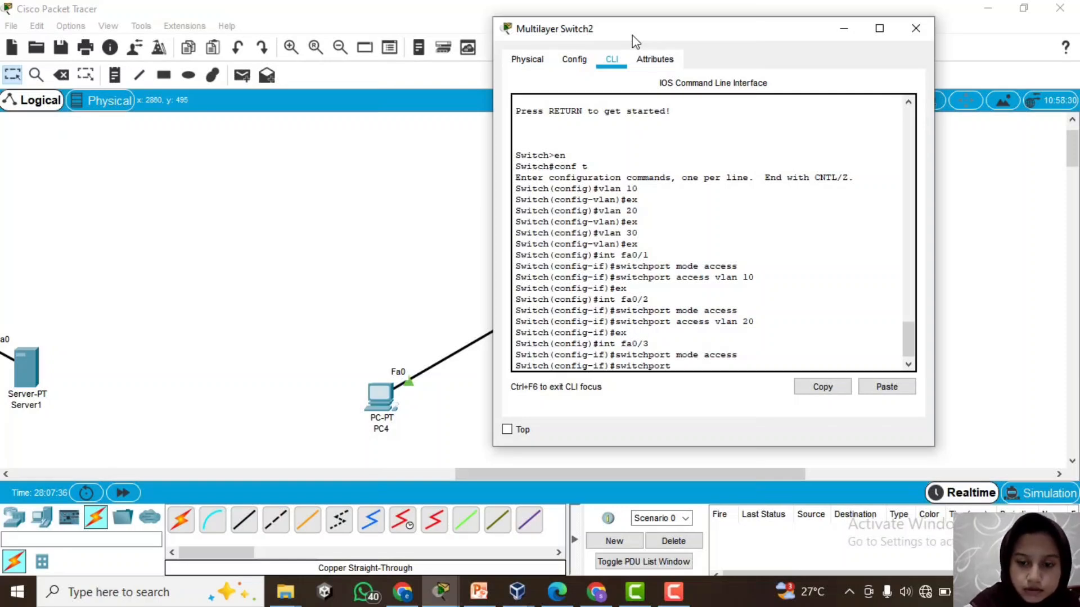
pyautogui.write(' access ')
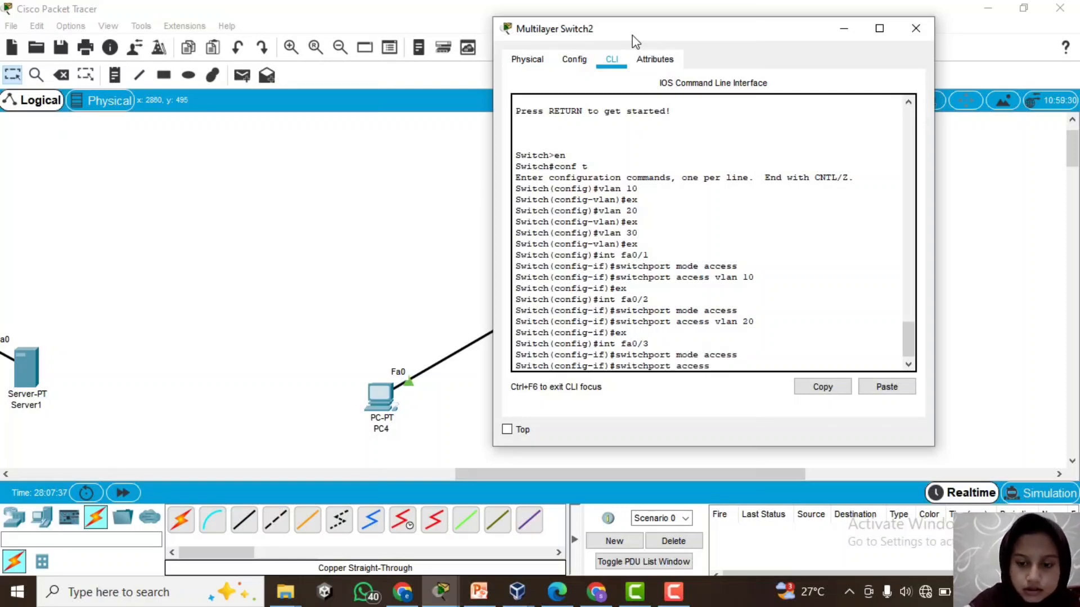
pyautogui.write('m')
pyautogui.press('BackSpace')
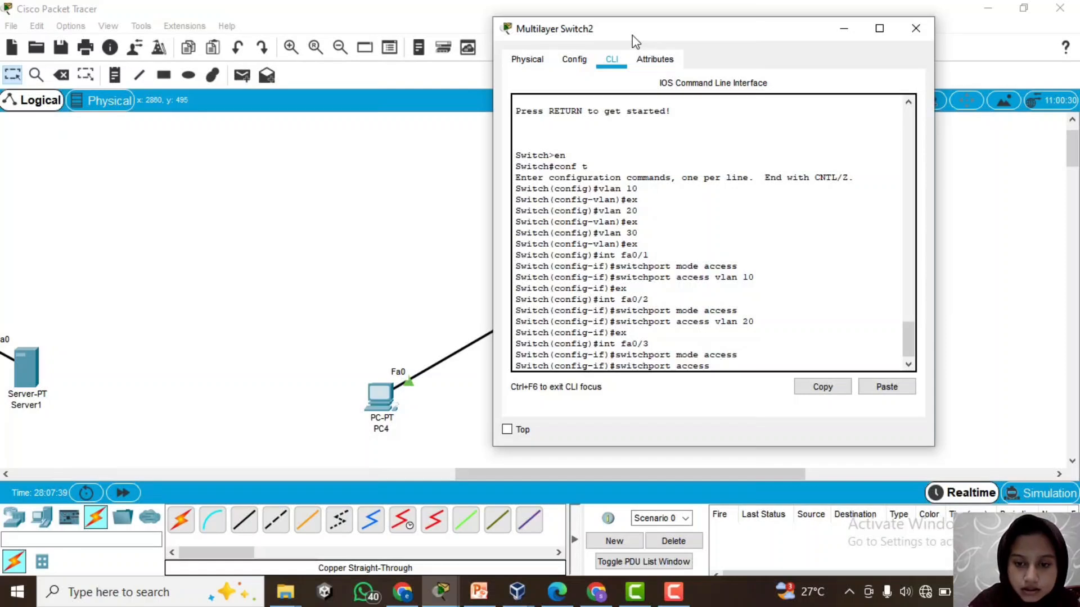
pyautogui.write('vla')
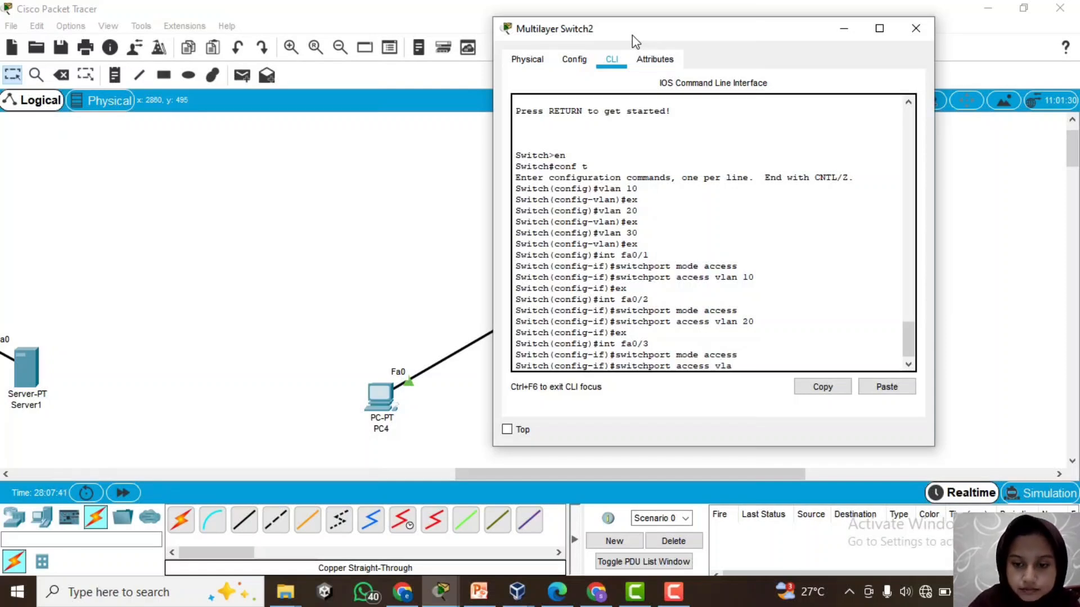
pyautogui.write('n')
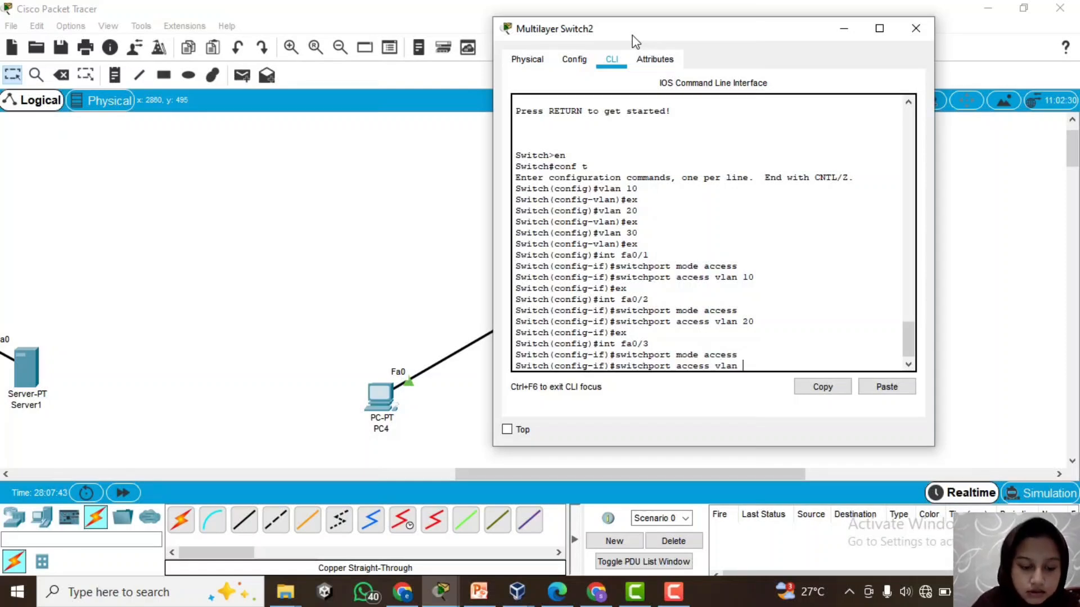
pyautogui.write(' 30')
pyautogui.press('Return')
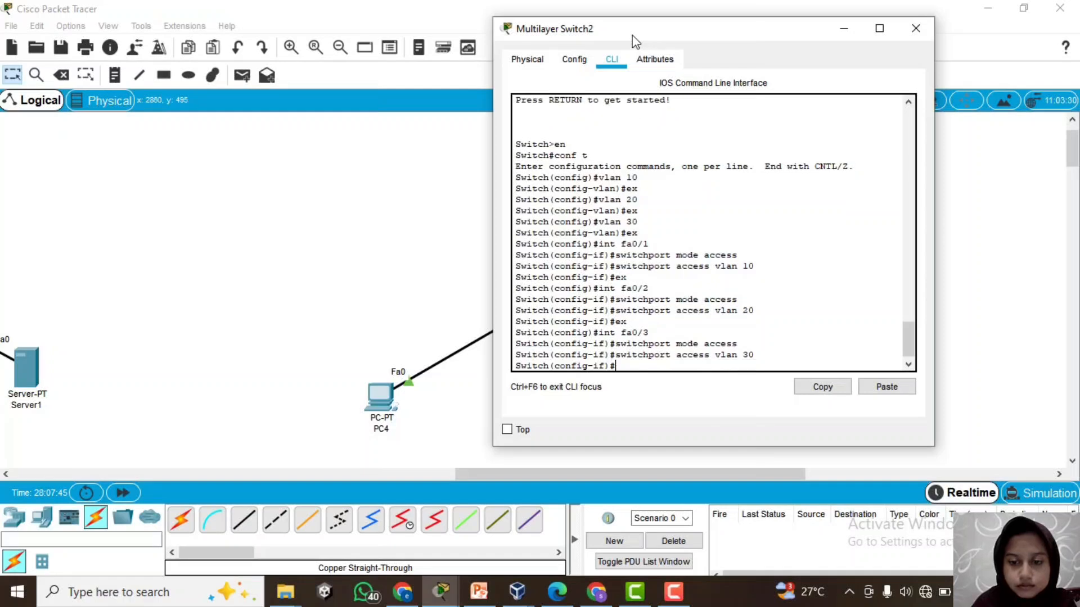
pyautogui.write('e')
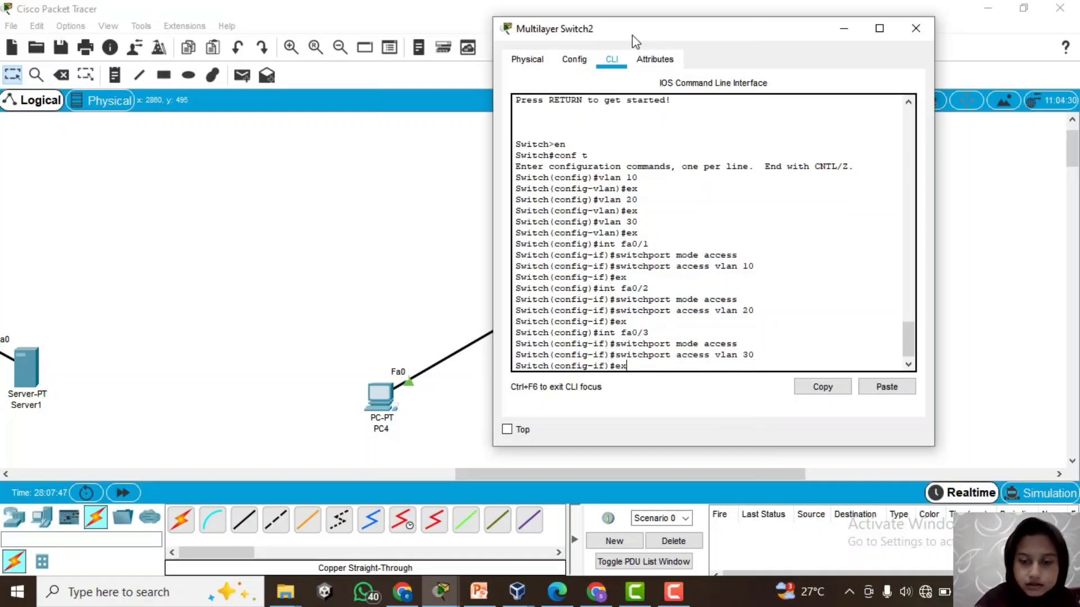
pyautogui.write('x')
pyautogui.press('Return')
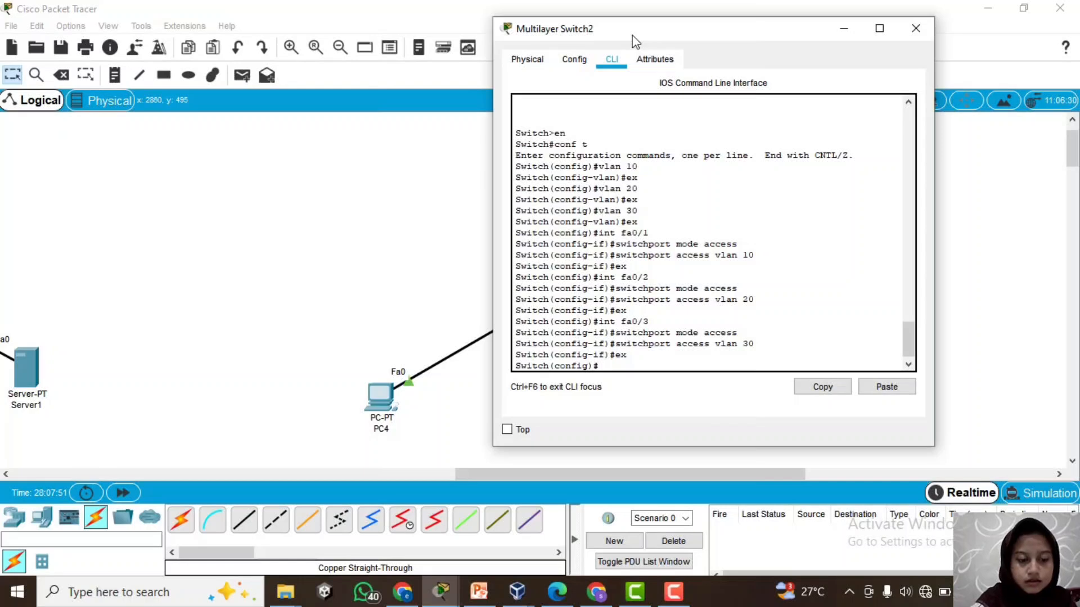
# Try to set the switch's interface fa0/4 to switchport mode trunk
pyautogui.write('in')
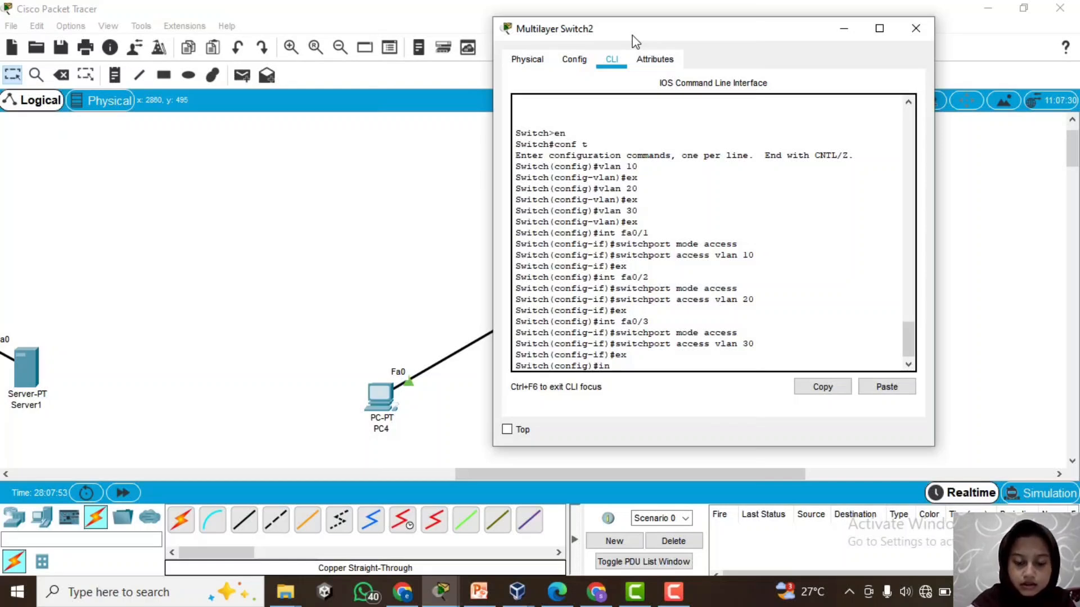
pyautogui.write('t')
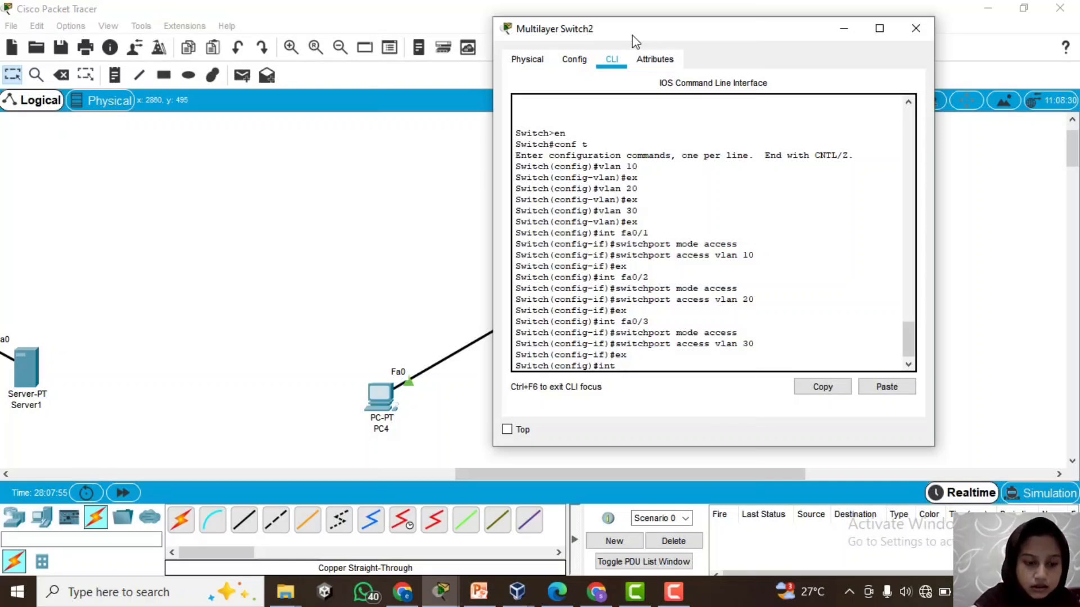
pyautogui.write(' fa')
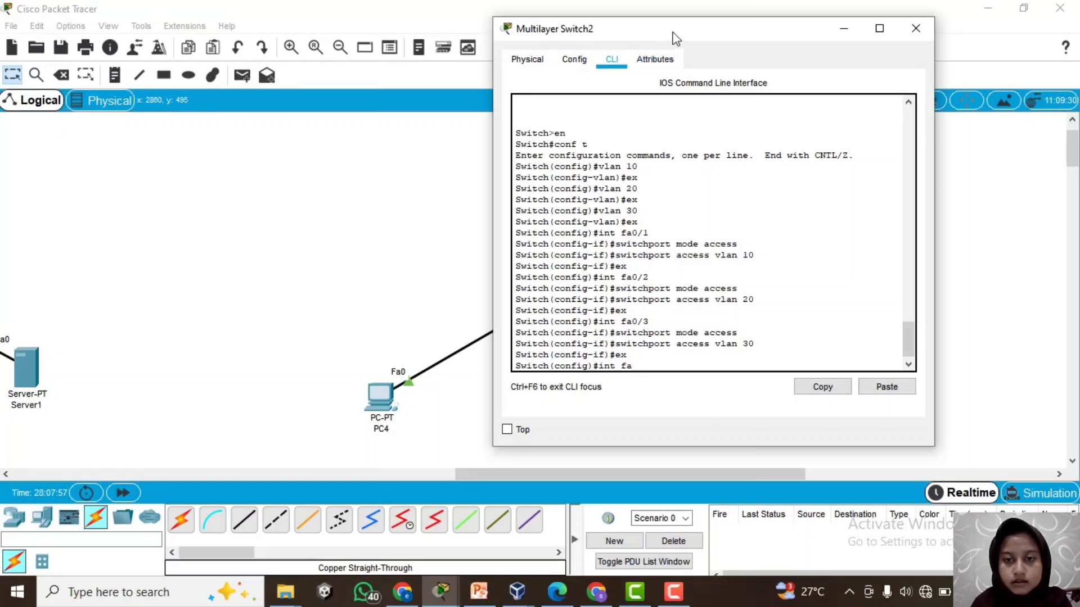
pyautogui.moveTo(676, 38); pyautogui.dragTo(716, 69)
pyautogui.write('0/4')
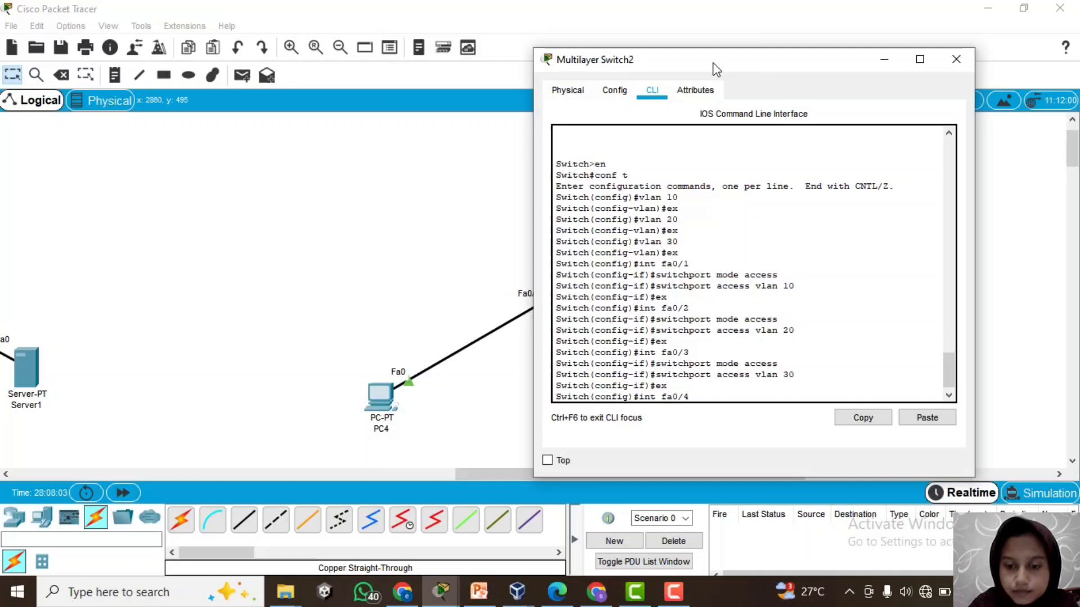
pyautogui.press('Return')
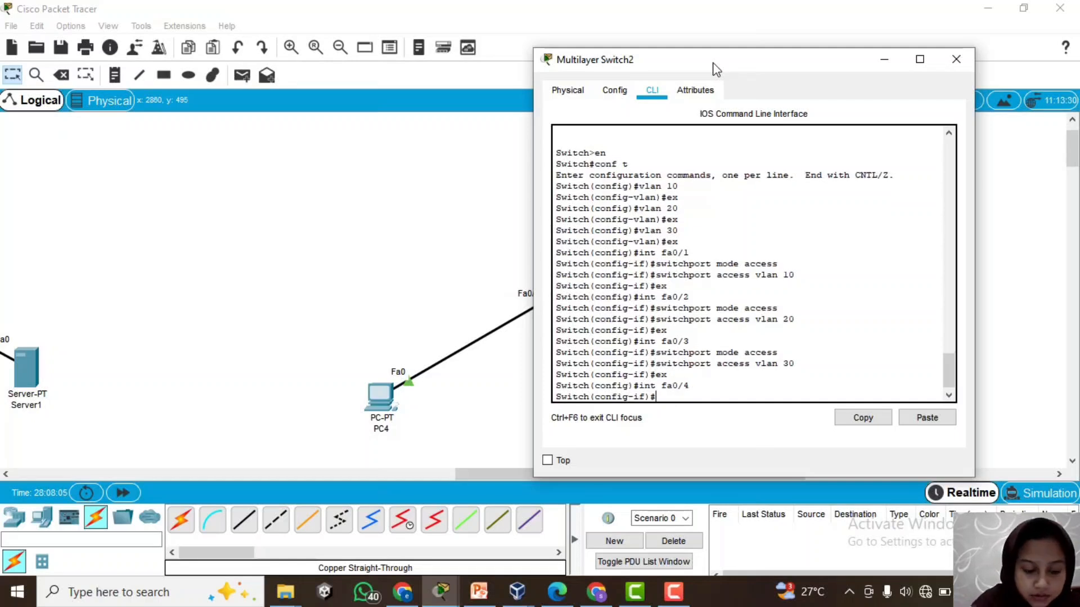
pyautogui.write('switch')
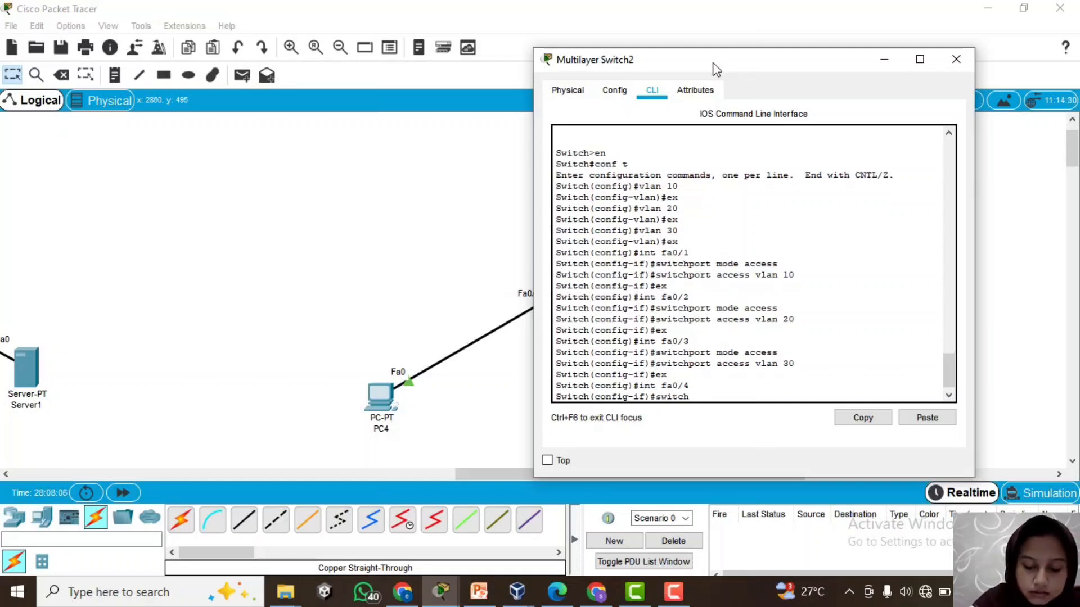
pyautogui.write('port')
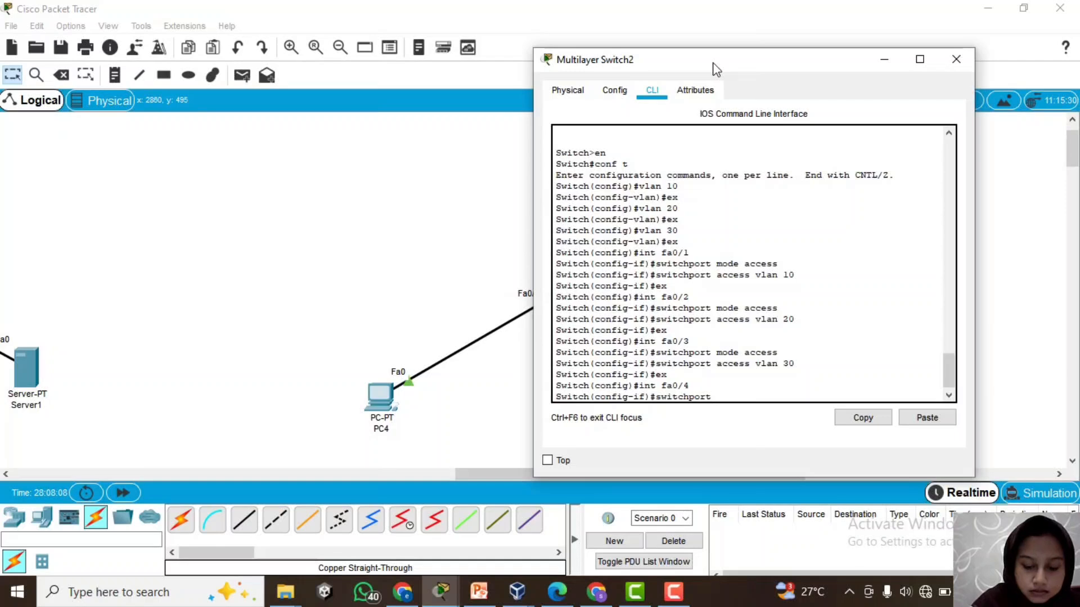
pyautogui.write(' mode tru')
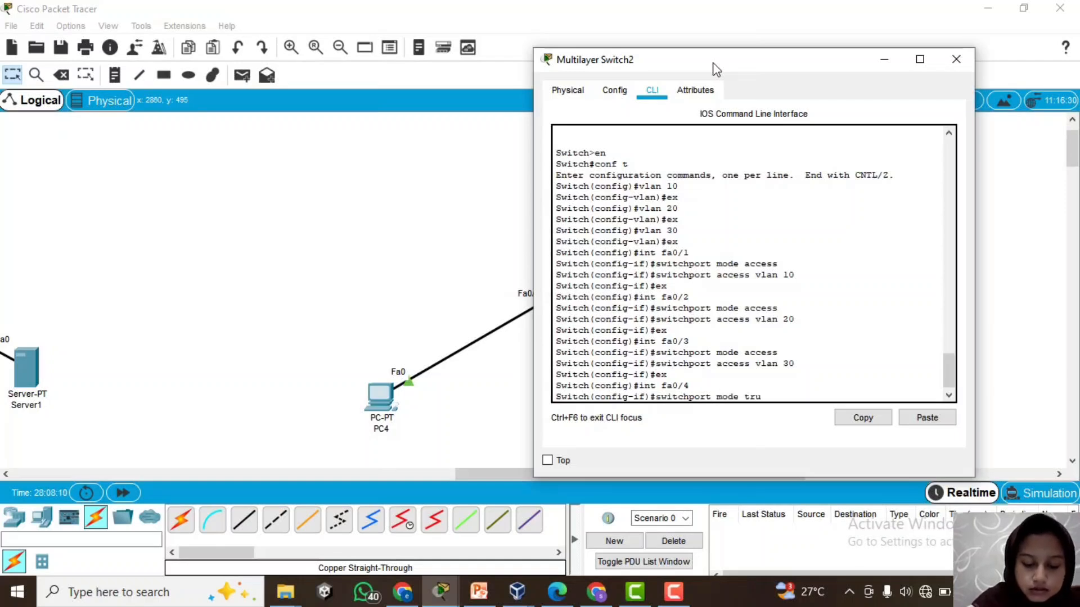
pyautogui.write('nk')
pyautogui.press('Return')
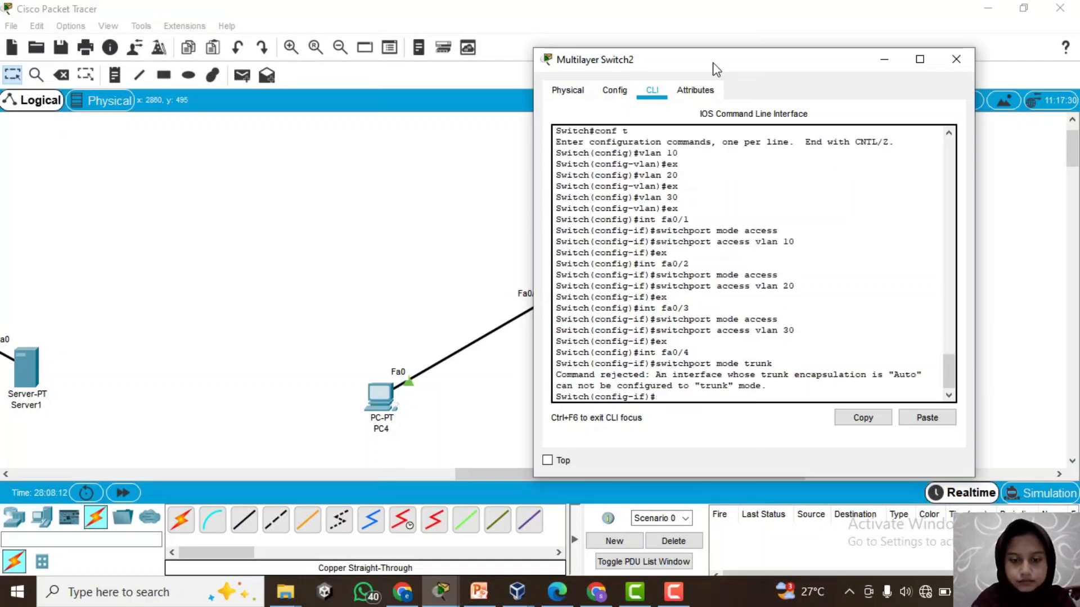
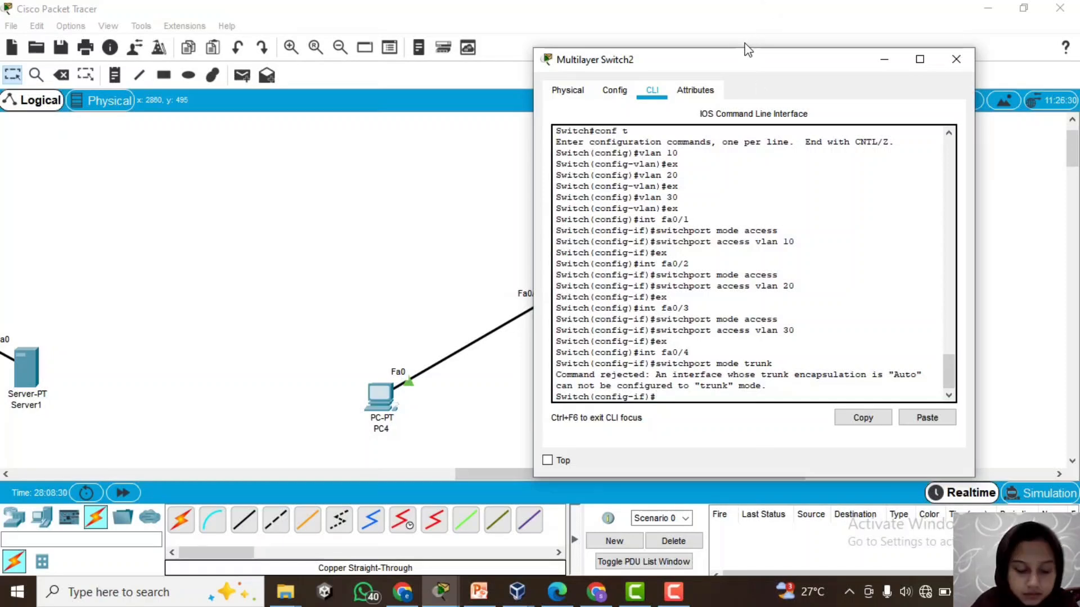
# Retry switchport mode trunk on interface fa0/4 and leave its interface configuration
pyautogui.write('switch')
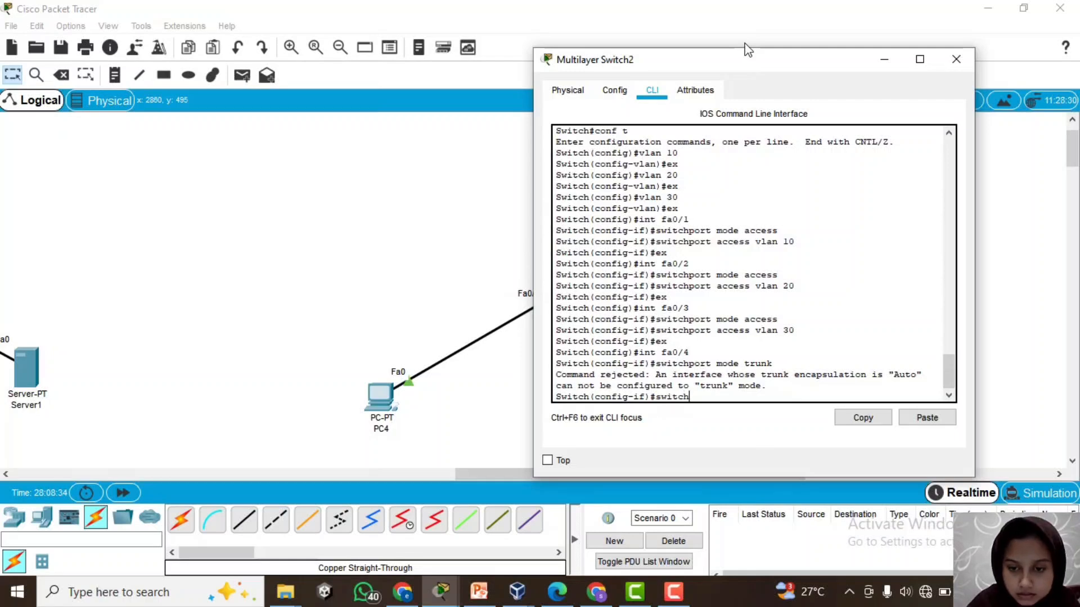
pyautogui.write('port mo')
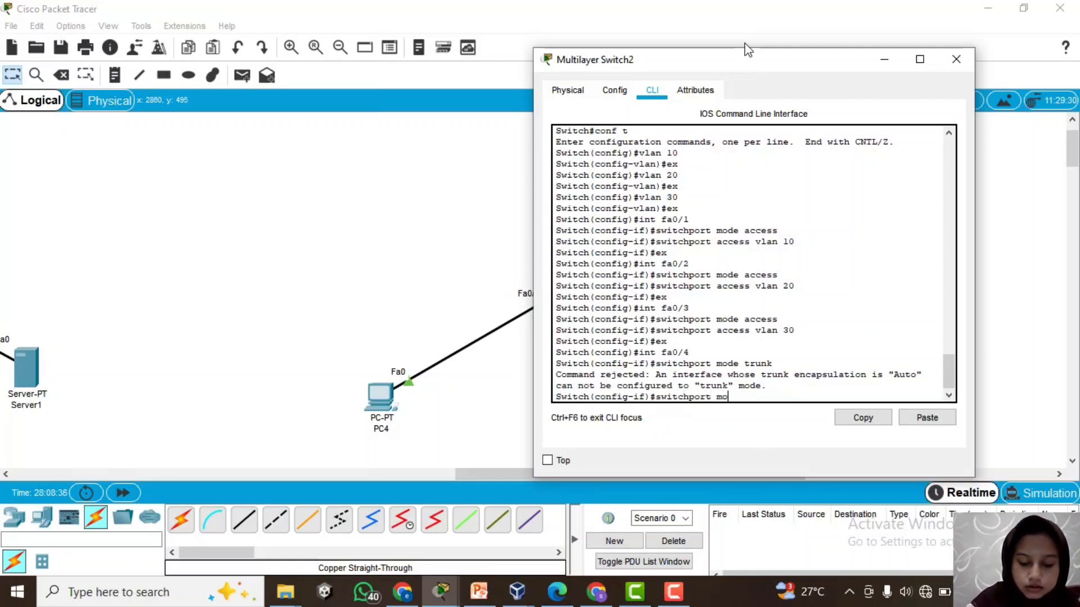
pyautogui.write('de trunk')
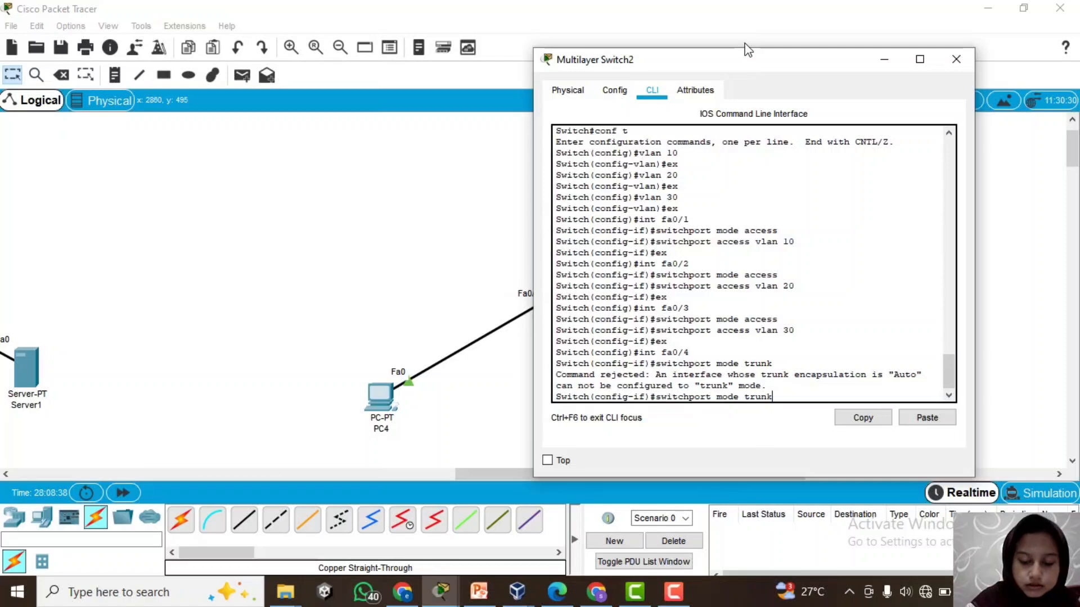
pyautogui.press('Return')
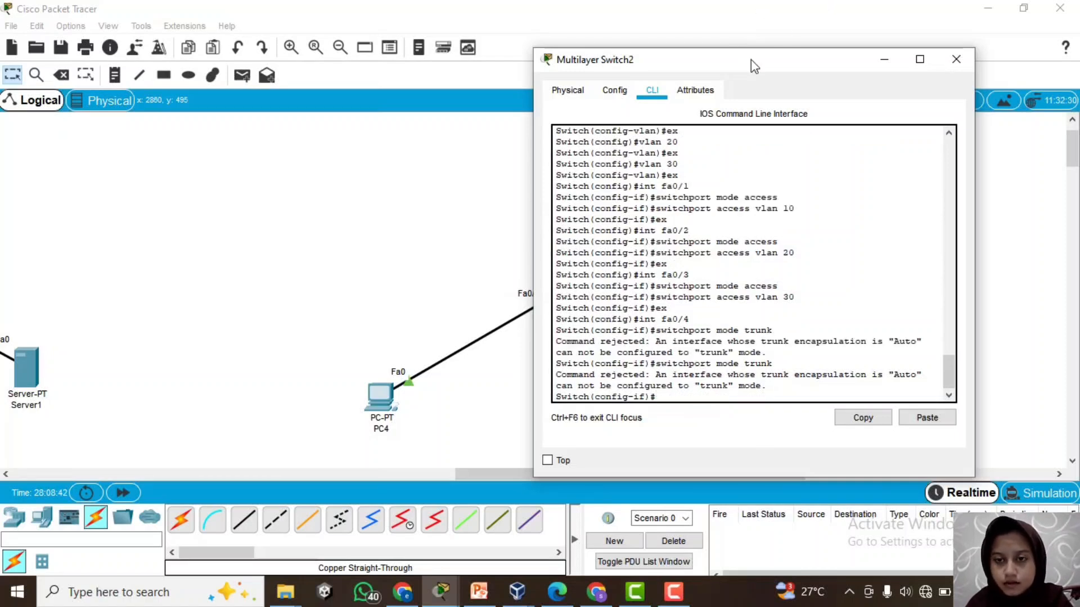
pyautogui.moveTo(751, 60)
pyautogui.mouseDown()
pyautogui.moveTo(1011, 100)
pyautogui.moveTo(755, 46)
pyautogui.mouseUp()
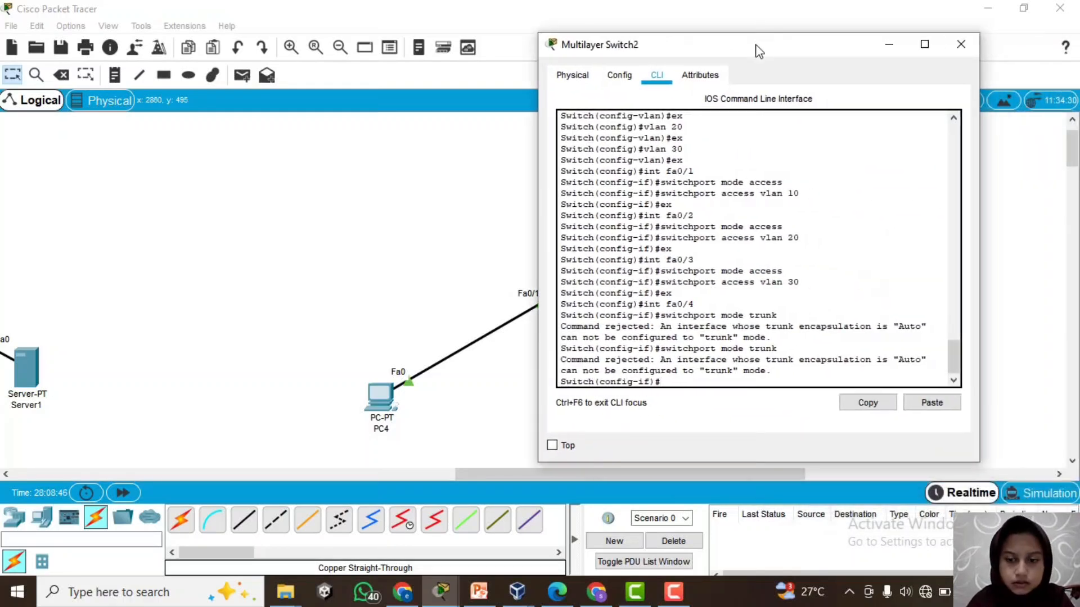
pyautogui.write('ex')
pyautogui.press('Return')
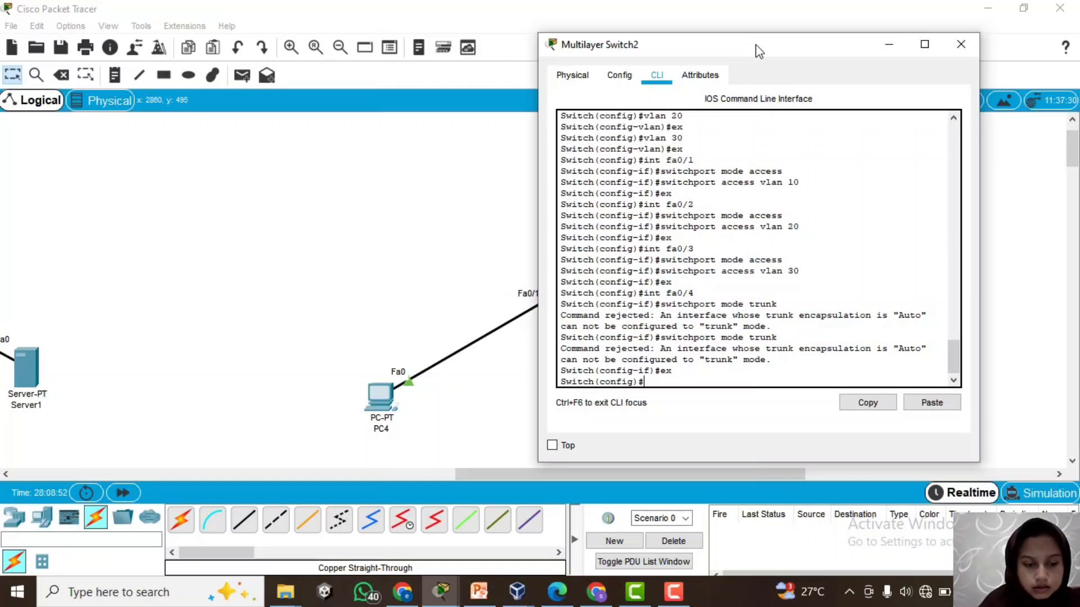
# Create the VLAN 10 virtual interface on the switch and enter its interface configuration
pyautogui.write('int')
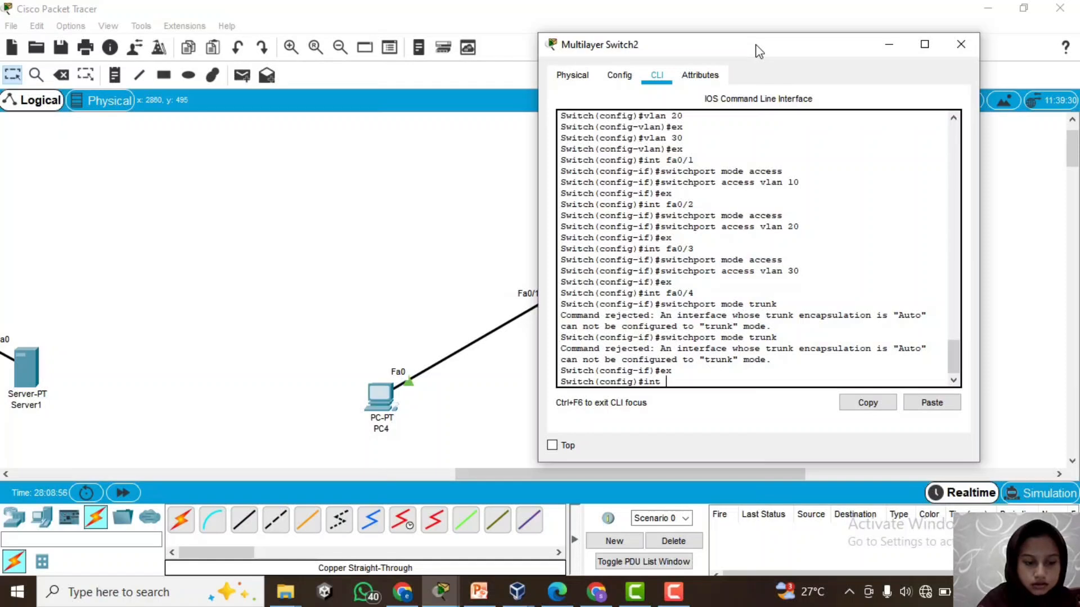
pyautogui.write(' v')
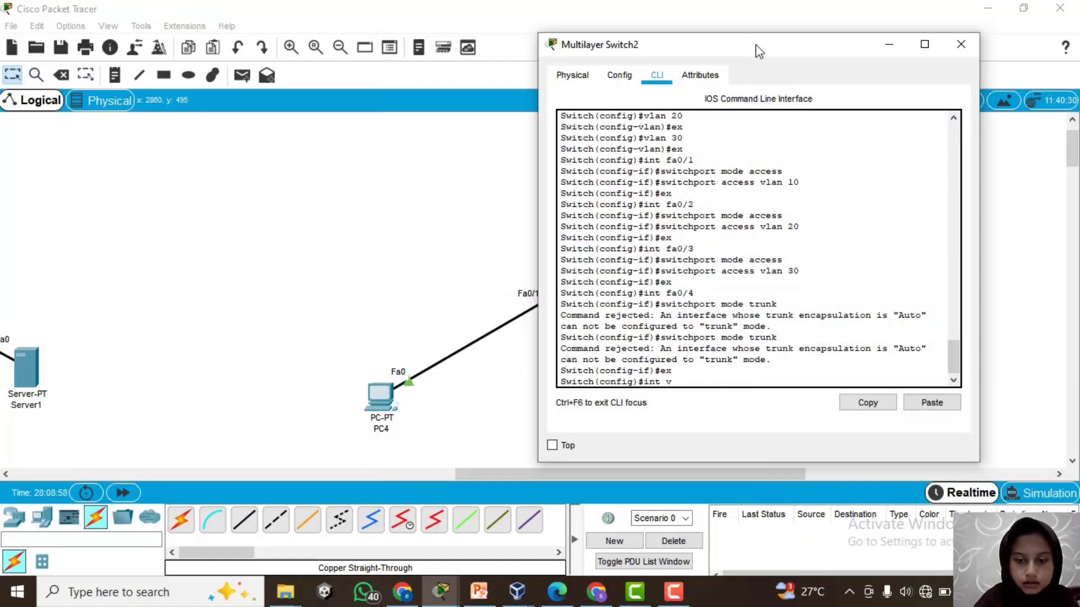
pyautogui.write('lan')
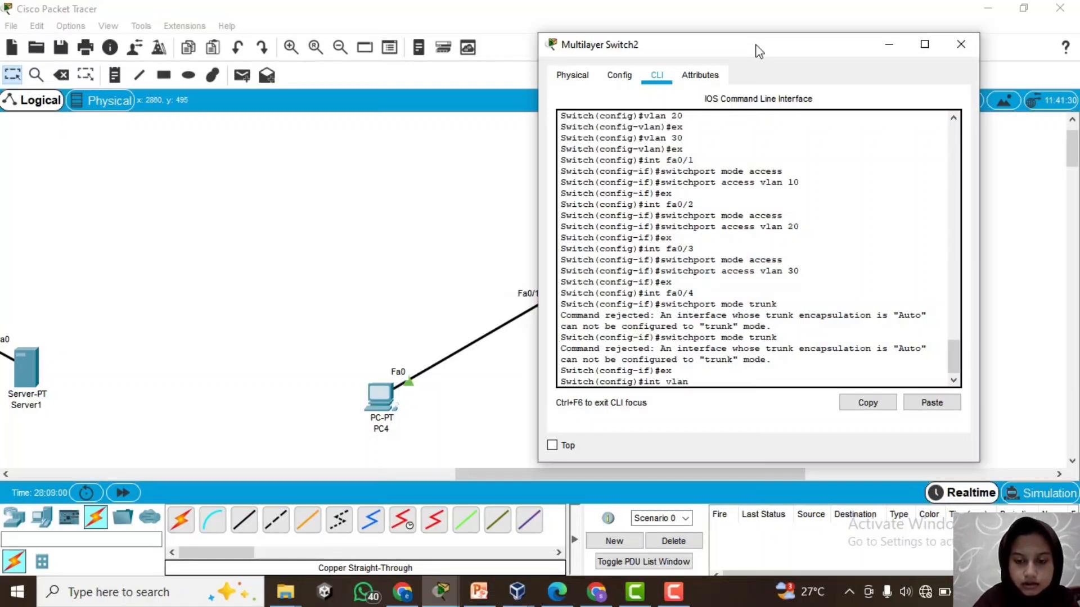
pyautogui.write('10')
pyautogui.press('Return')
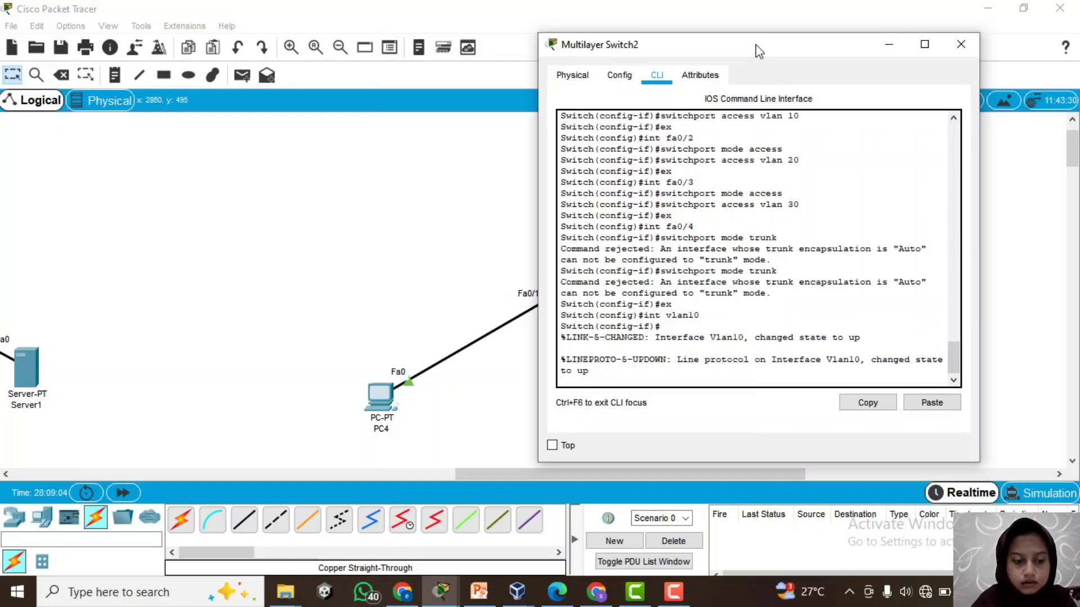
pyautogui.press('Return')
# Try to assign the VLAN 10 interface the IP address 192.168.10.1 with mask 255.255.255.255.0
pyautogui.write('ip ')
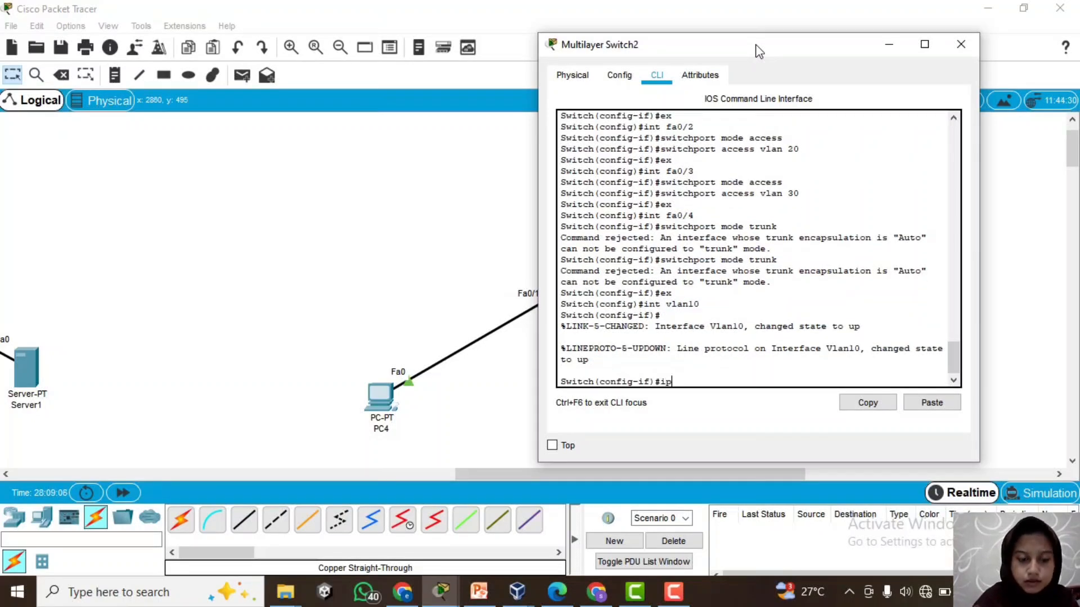
pyautogui.write('ad')
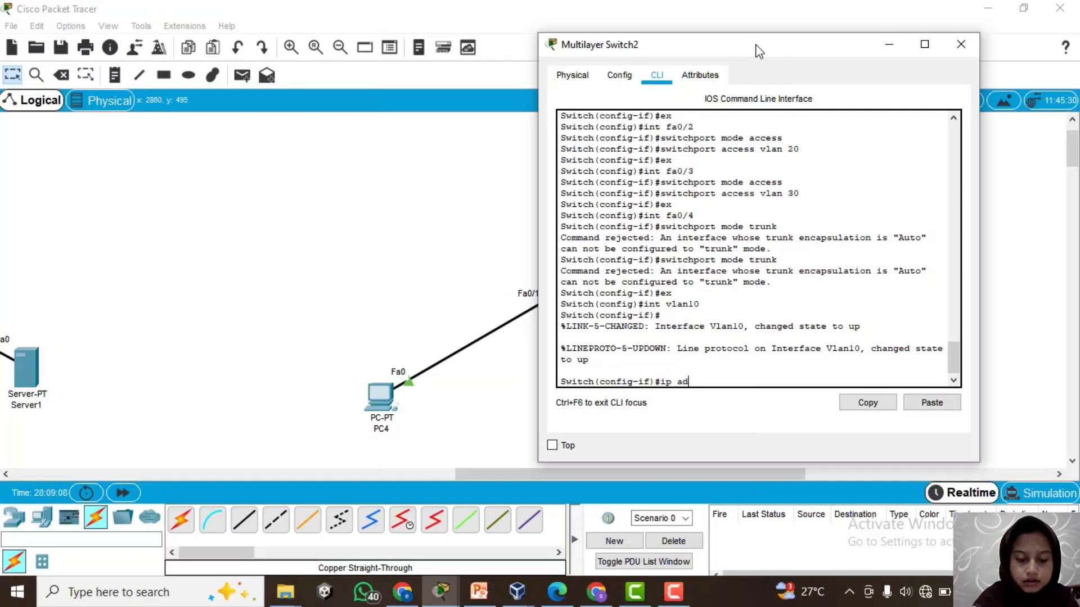
pyautogui.write('d 192.168')
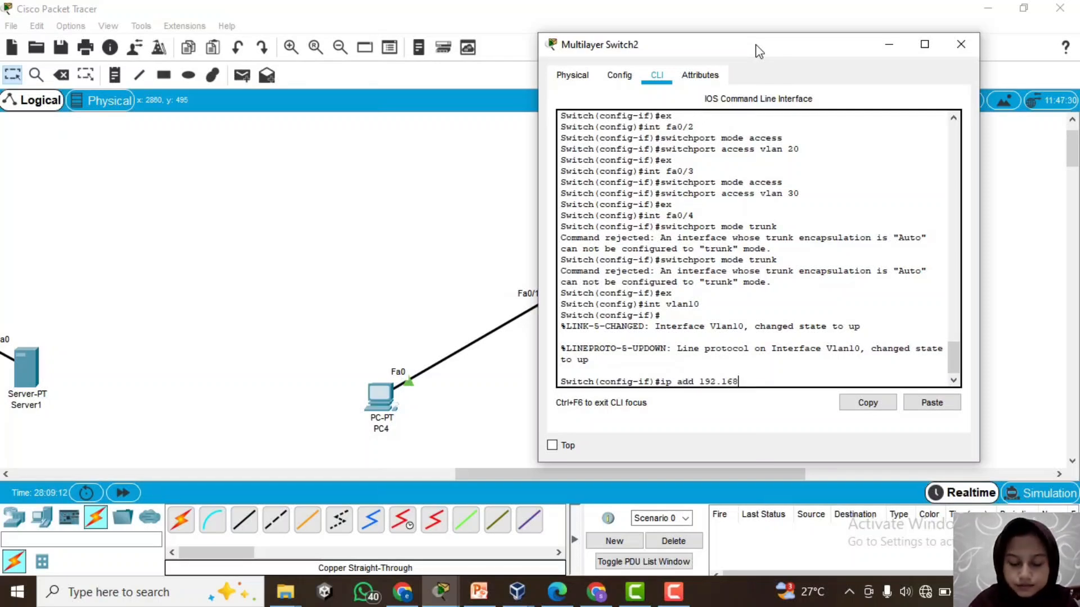
pyautogui.write('.')
pyautogui.write('10')
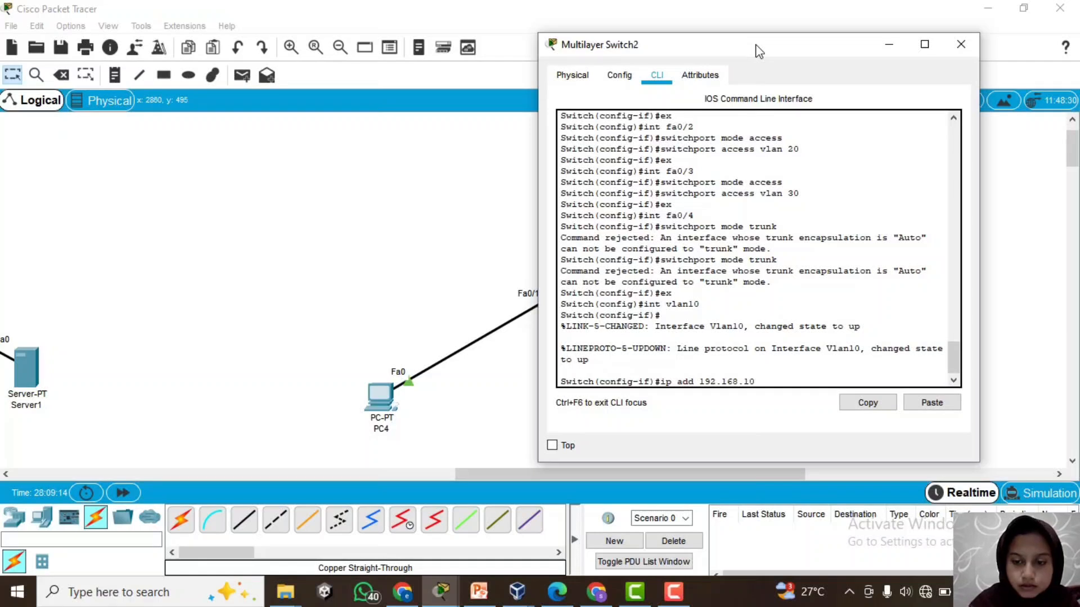
pyautogui.write('.1 2')
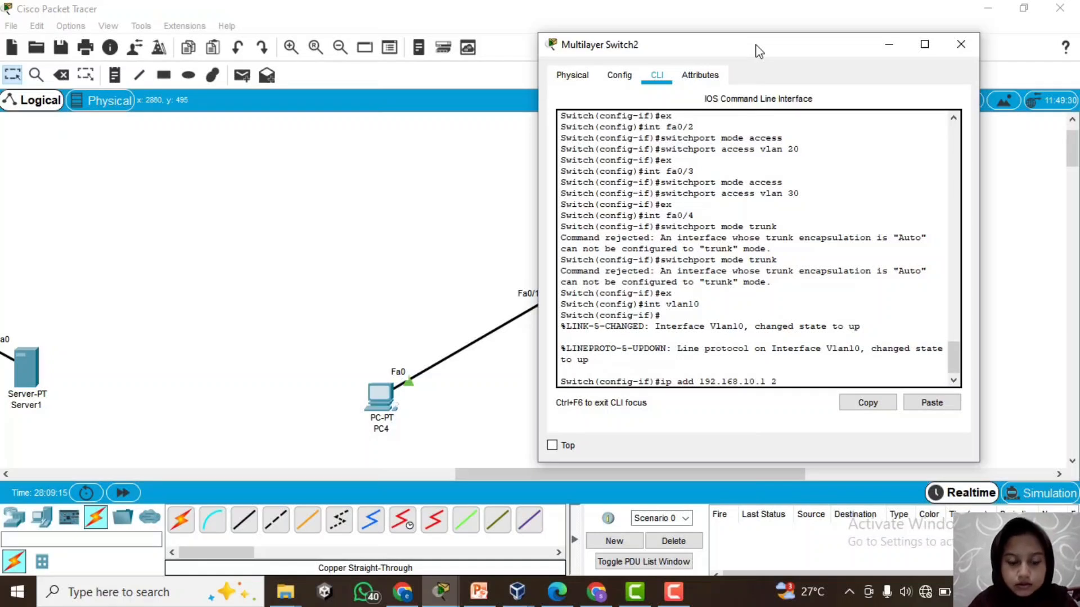
pyautogui.write('55.255.255')
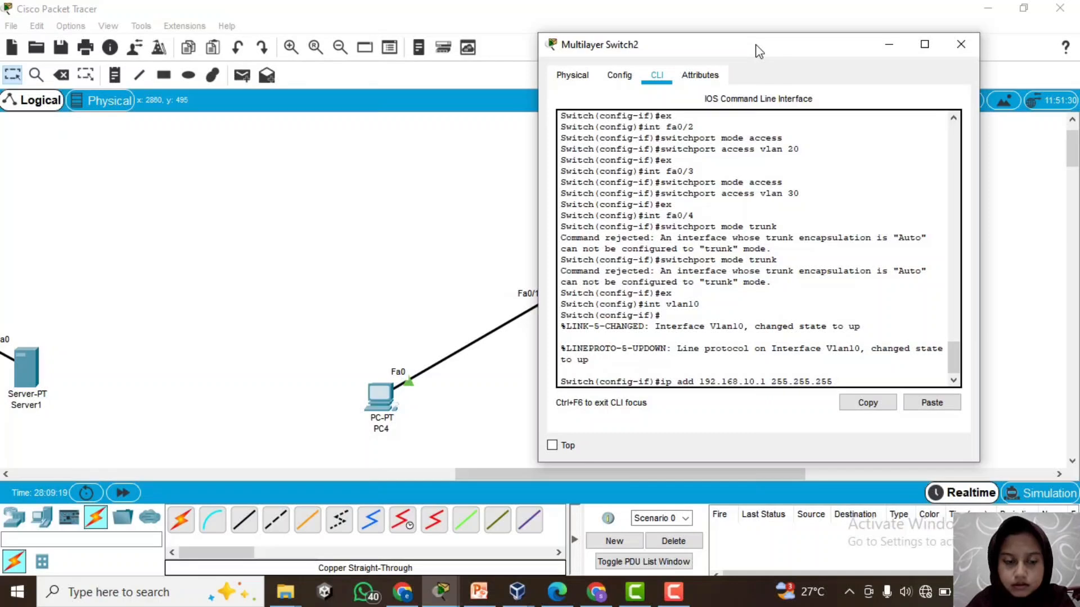
pyautogui.write('.255.')
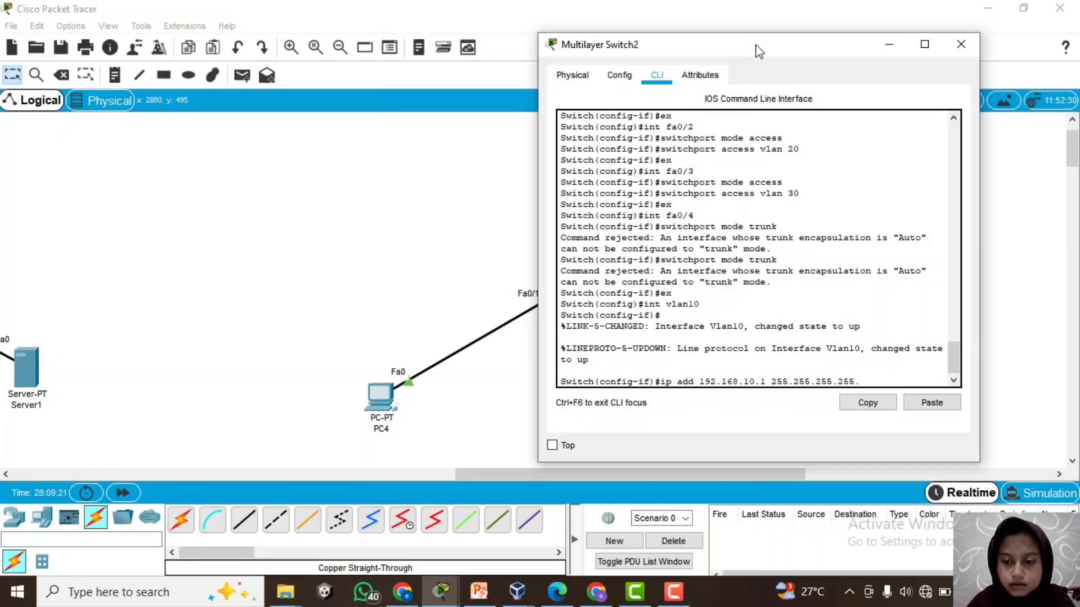
pyautogui.write('0')
pyautogui.press('Return')
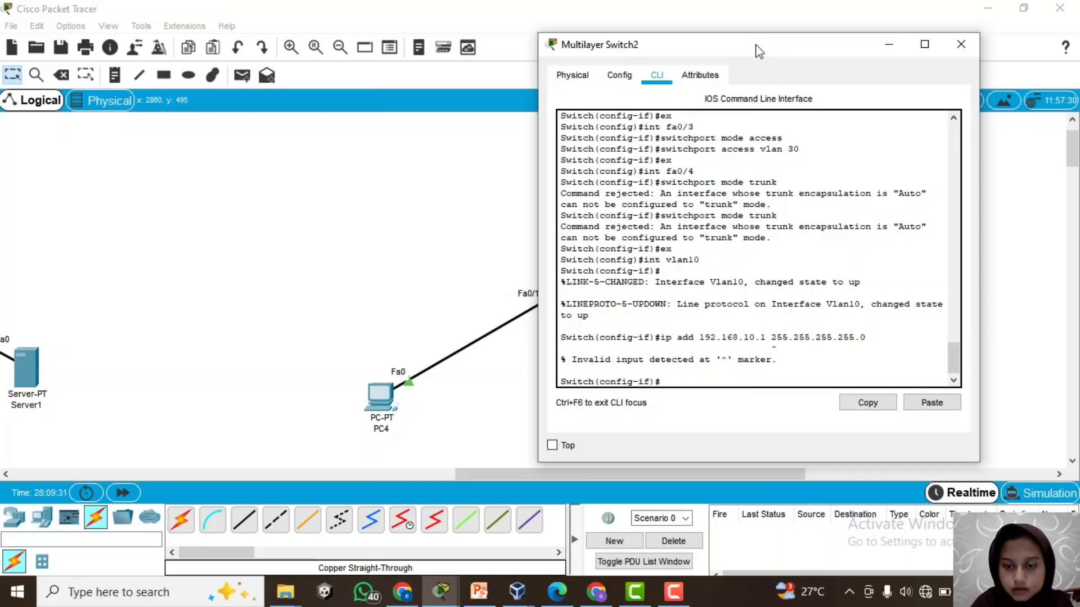
# Assign the VLAN 10 interface the IP address 192.168.10.1 with subnet mask 255.255.255.0
pyautogui.write('ip a')
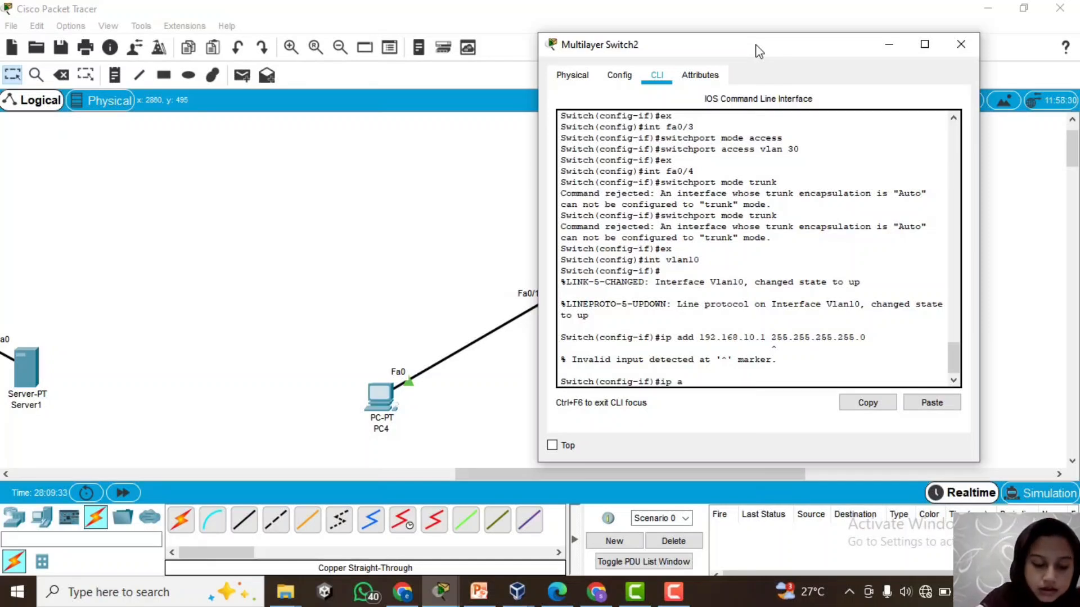
pyautogui.write('dd 192')
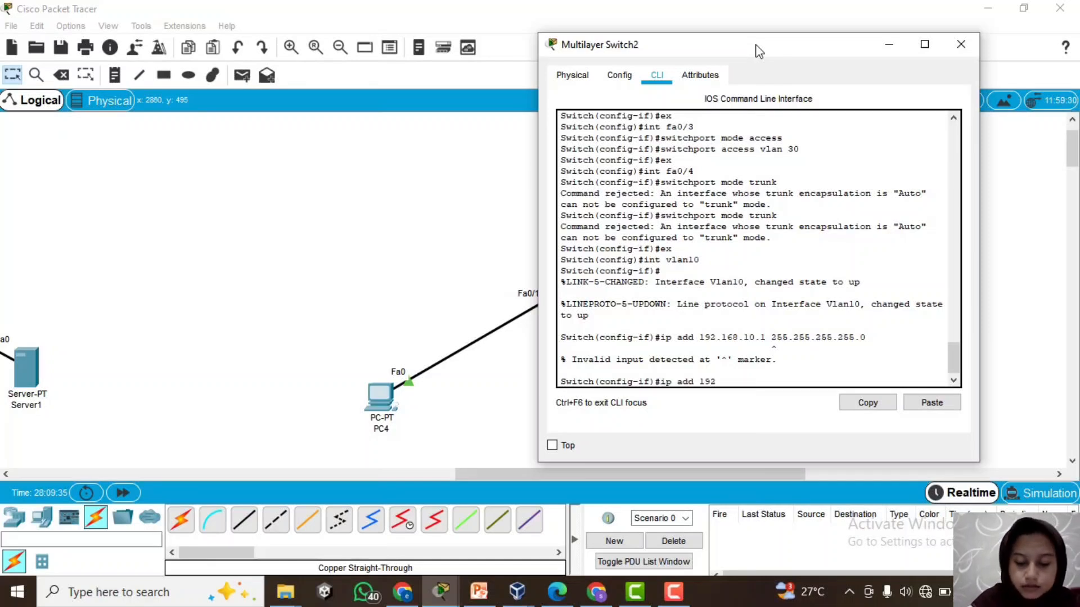
pyautogui.write('.168.1')
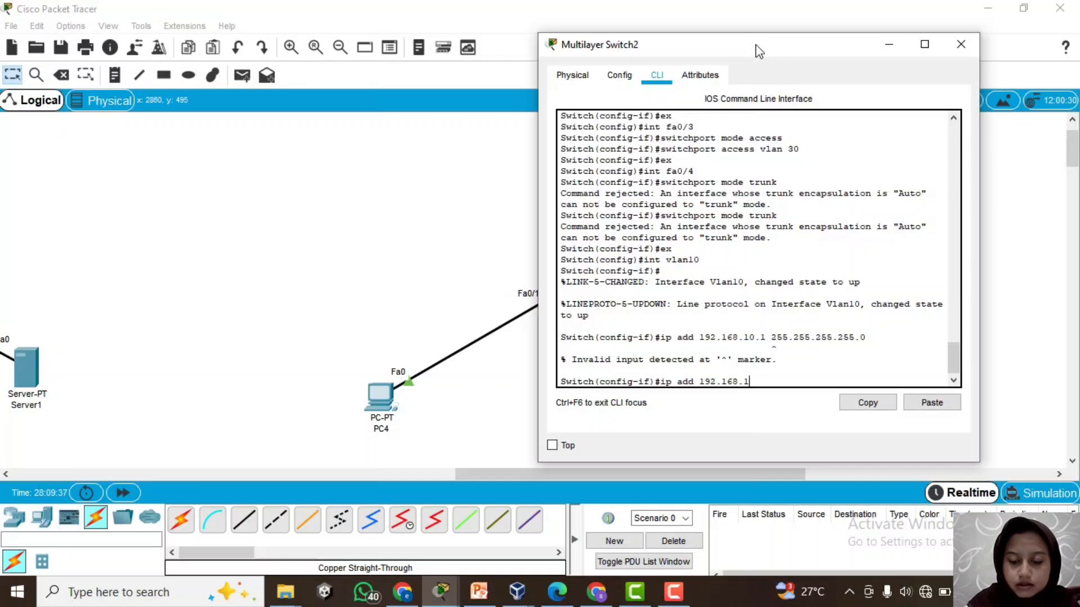
pyautogui.write('0.')
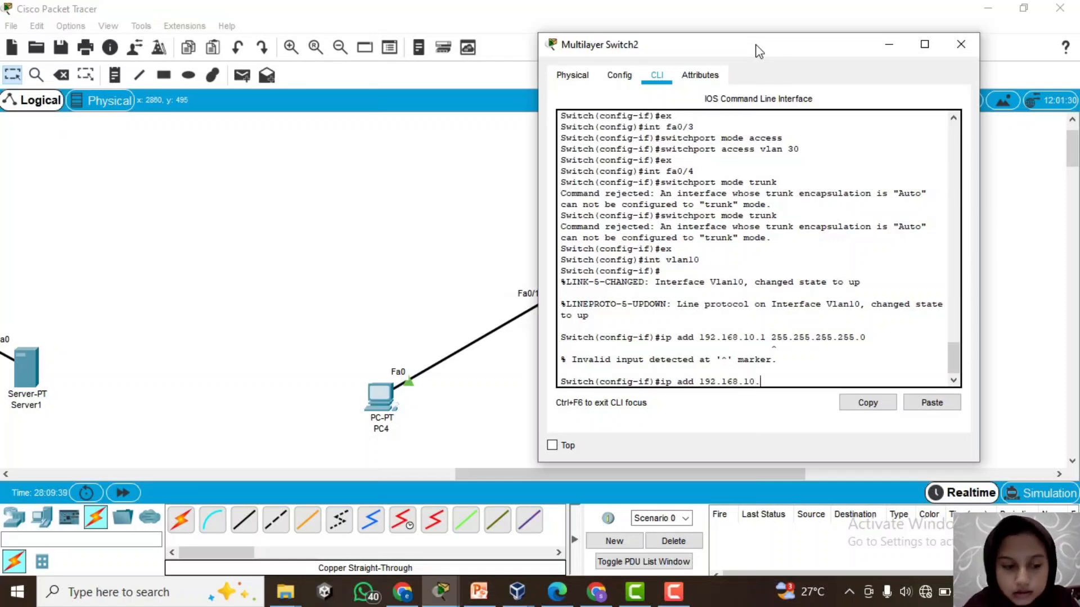
pyautogui.write('1')
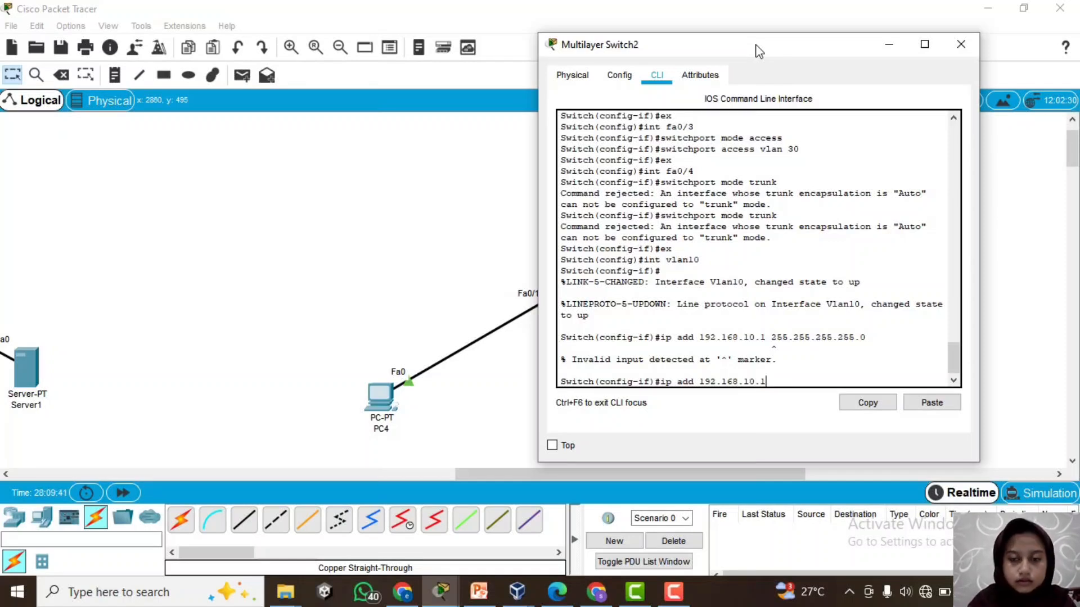
pyautogui.write(' 255')
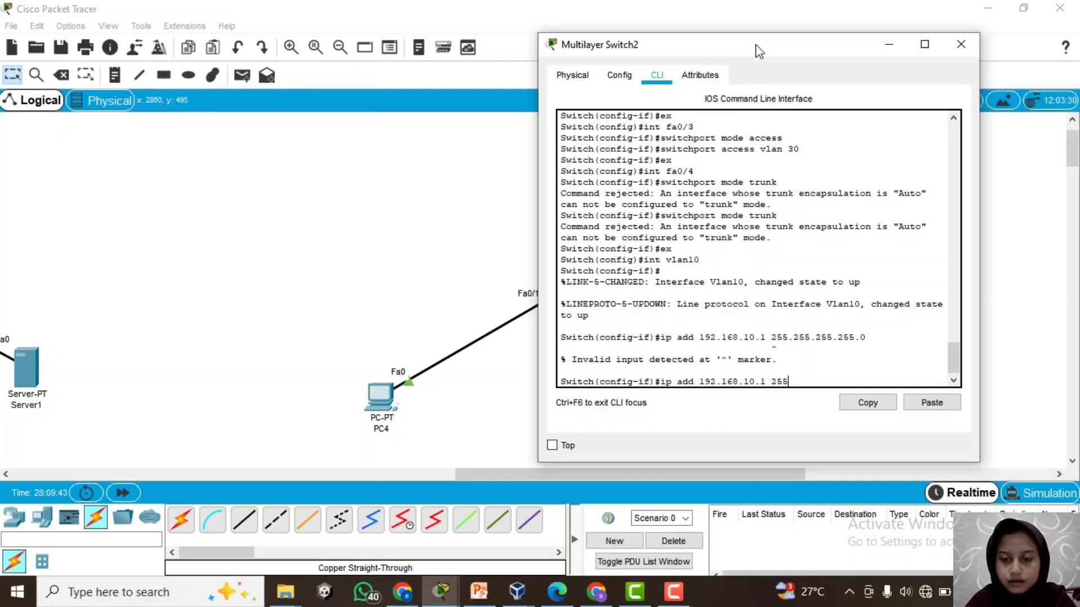
pyautogui.write('.255.25')
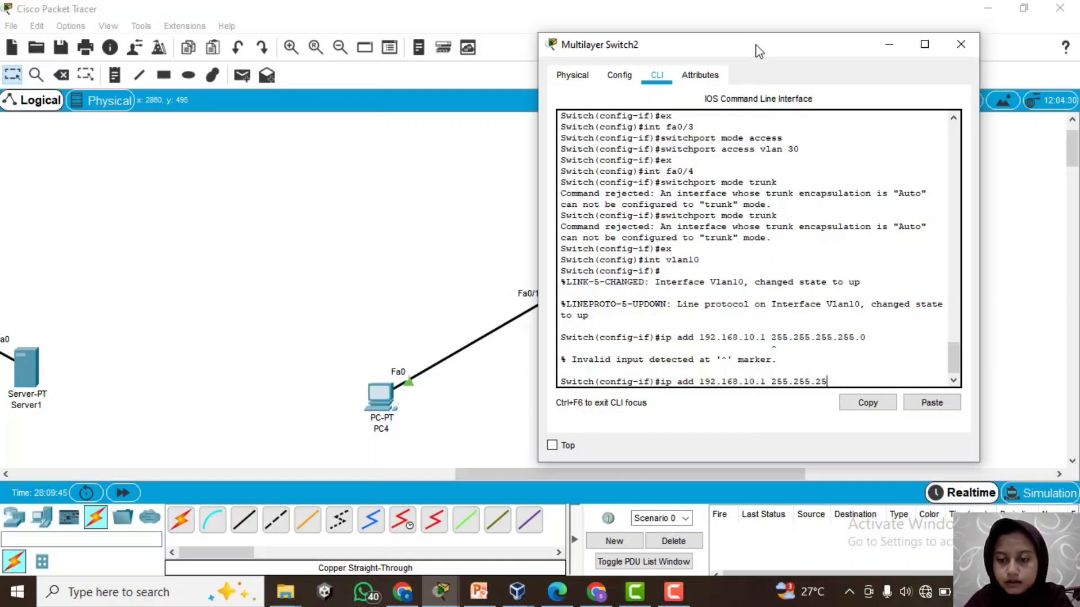
pyautogui.write('5.0')
pyautogui.press('Return')
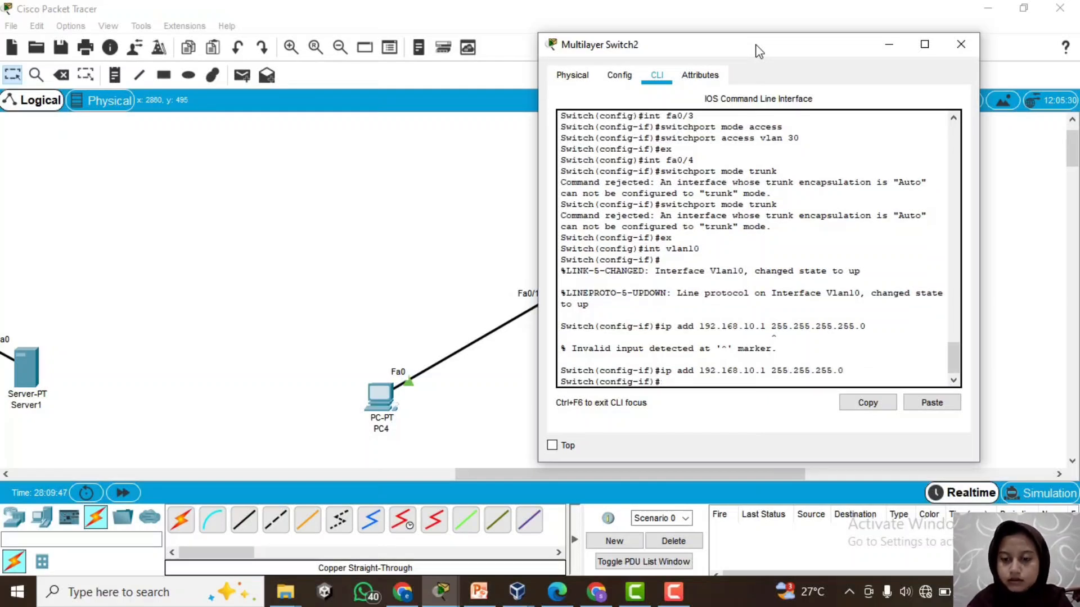
# Enable the VLAN 10 interface with no shutdown and return to global configuration mode
pyautogui.write('n')
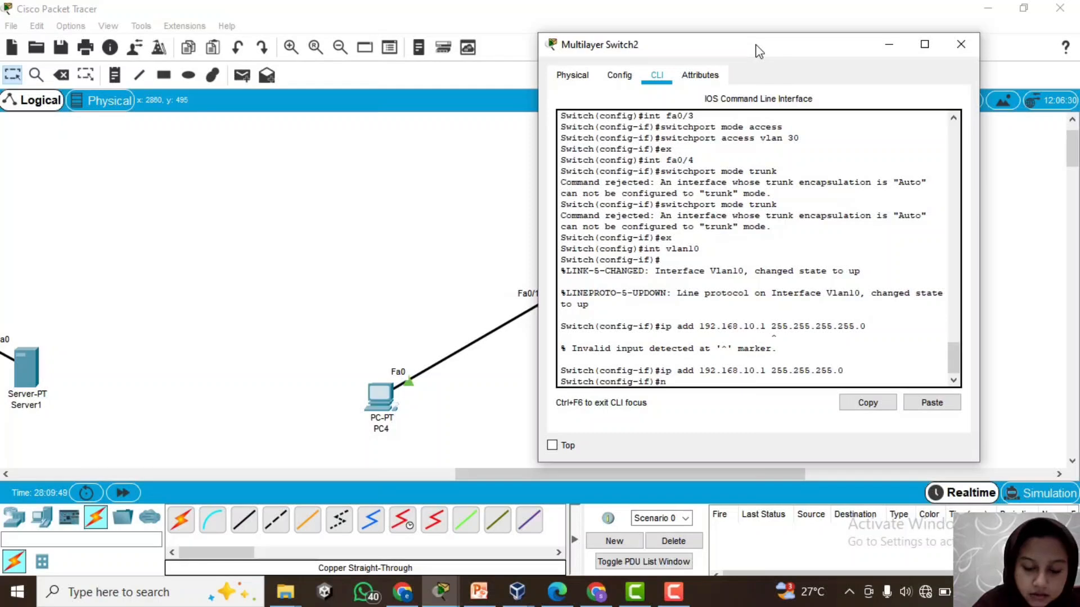
pyautogui.write('o sh')
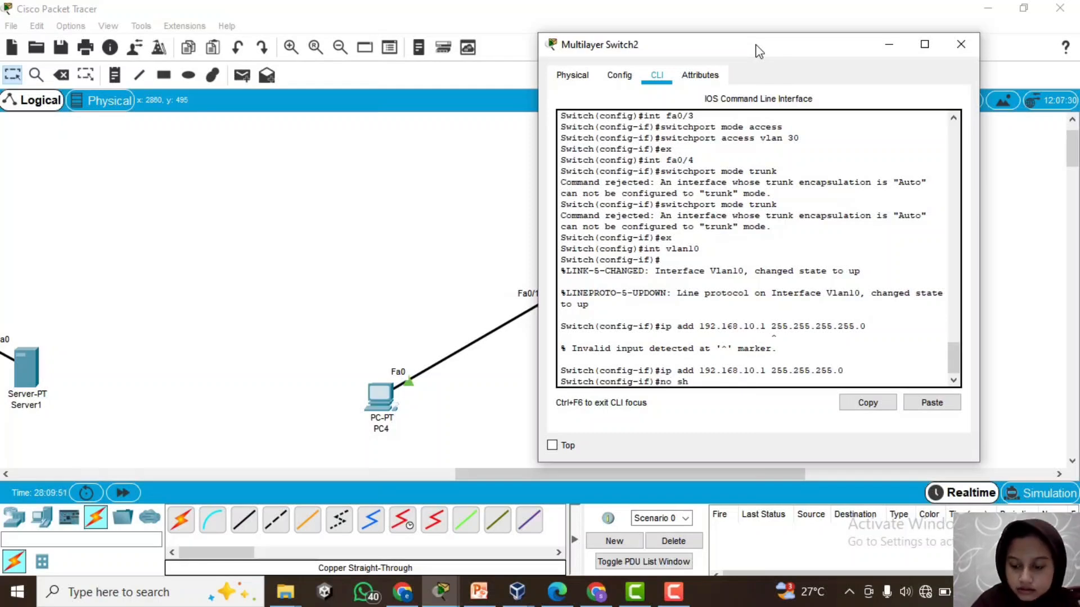
pyautogui.press('Return')
pyautogui.write('ex')
pyautogui.press('Return')
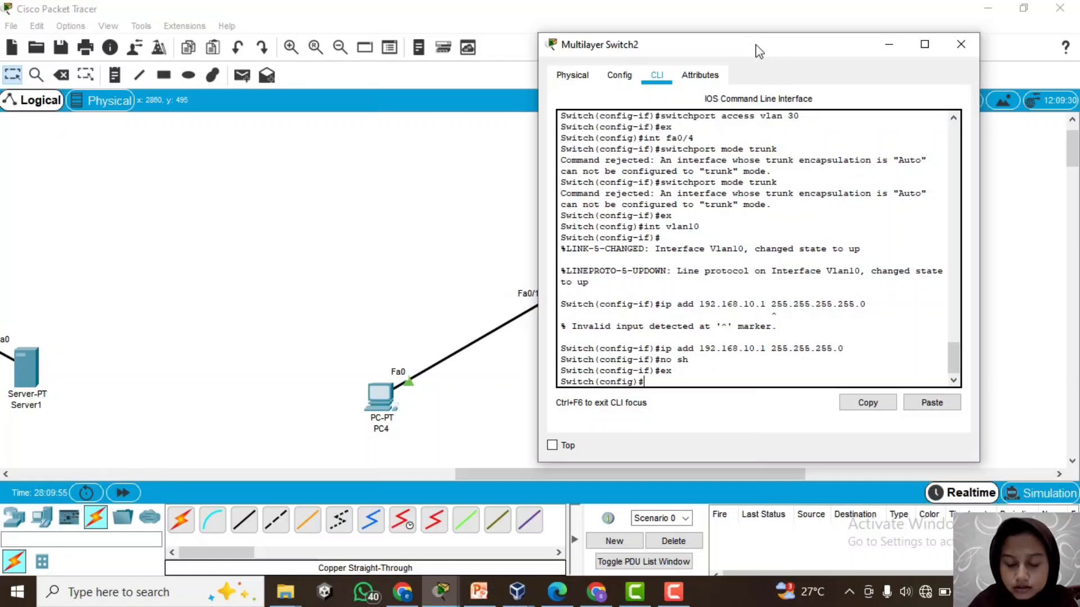
# Create the VLAN 20 virtual interface and assign it the IP address 192.168.20.1 with subnet mask 255.255.255.0
pyautogui.write('int vl')
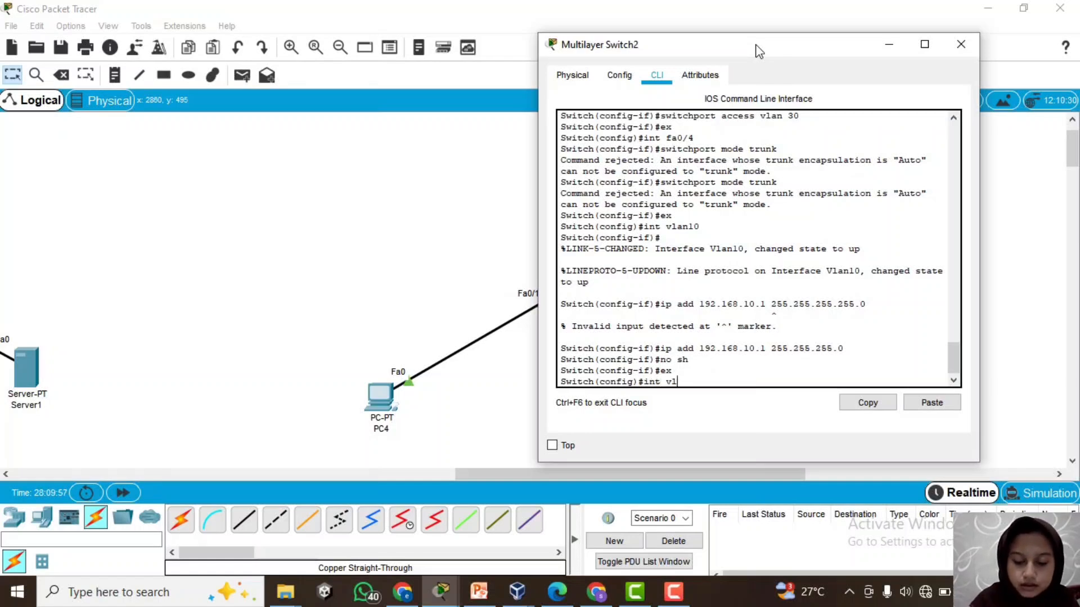
pyautogui.write('an20')
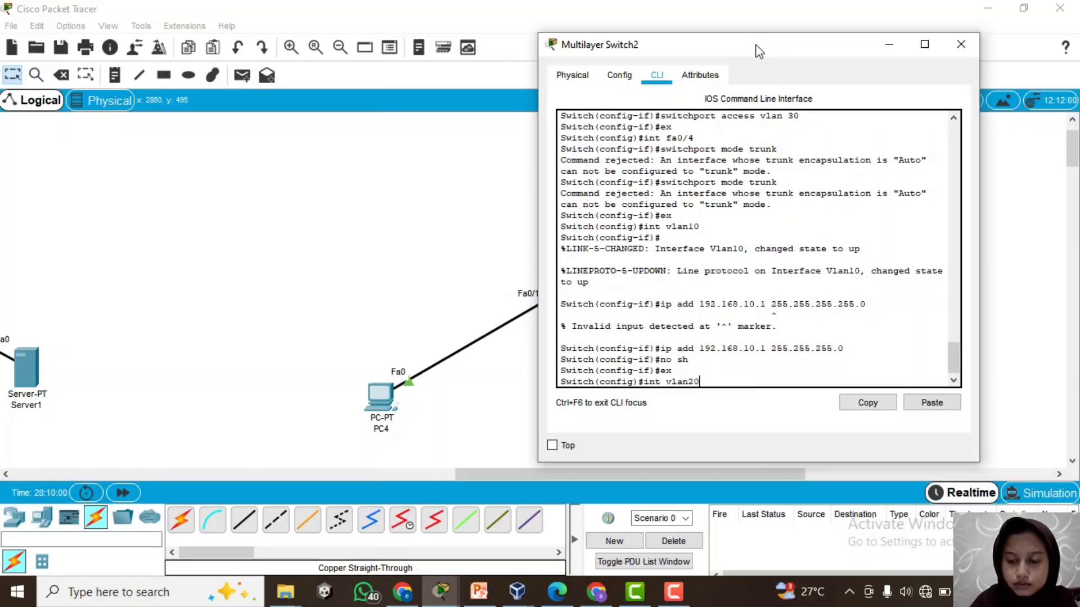
pyautogui.press('Return')
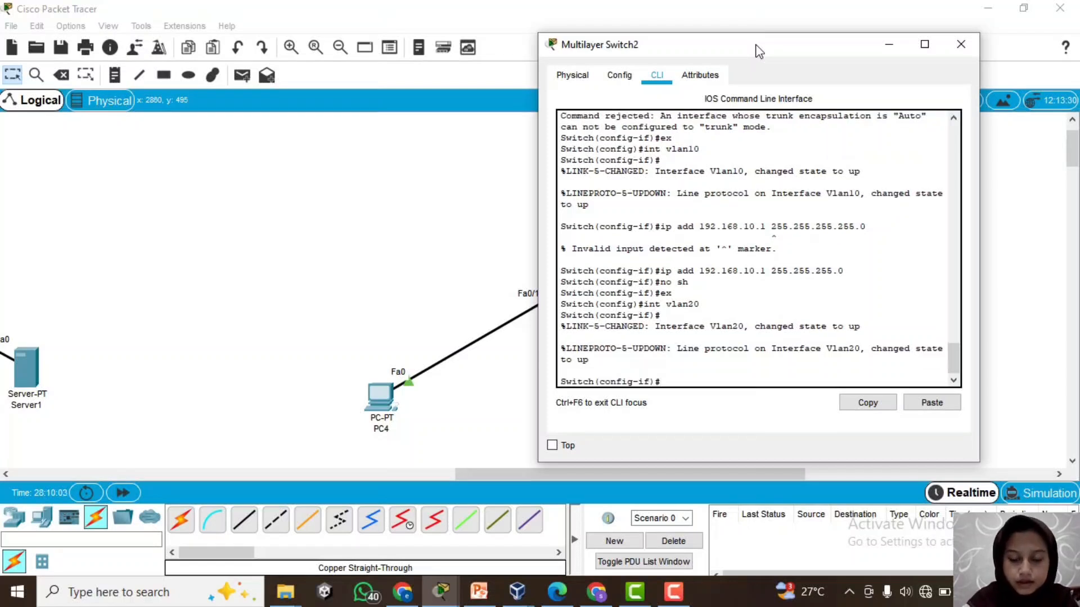
pyautogui.write('ip add')
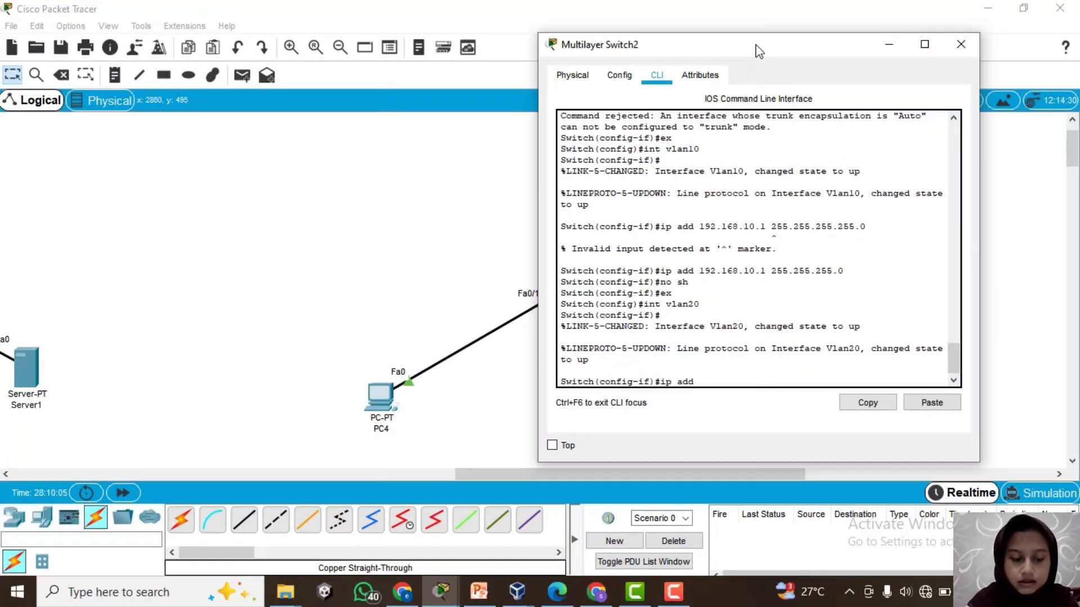
pyautogui.write(' 192.16')
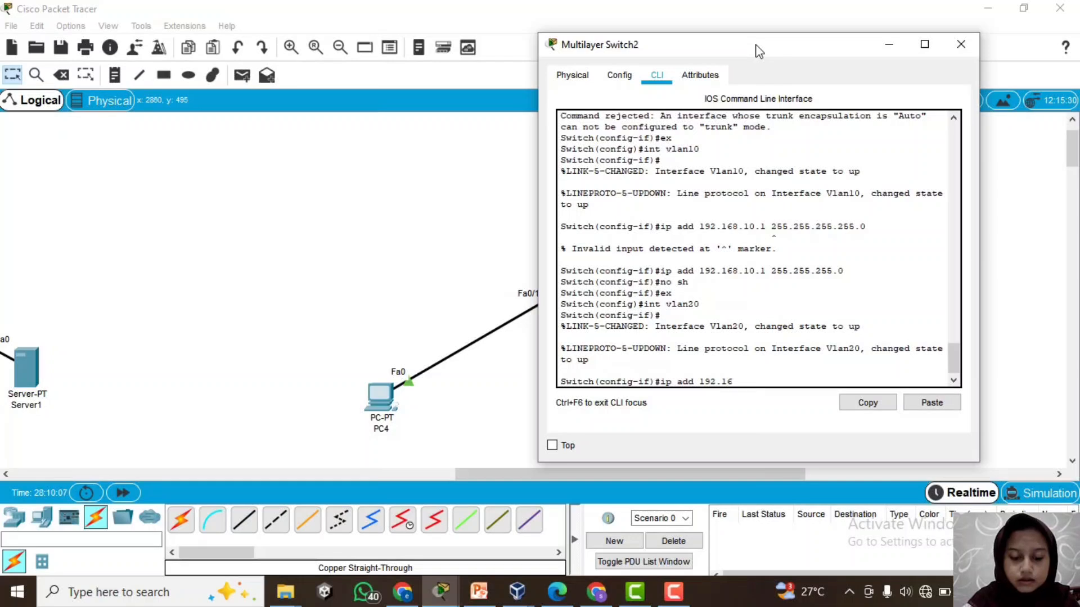
pyautogui.write('8.2')
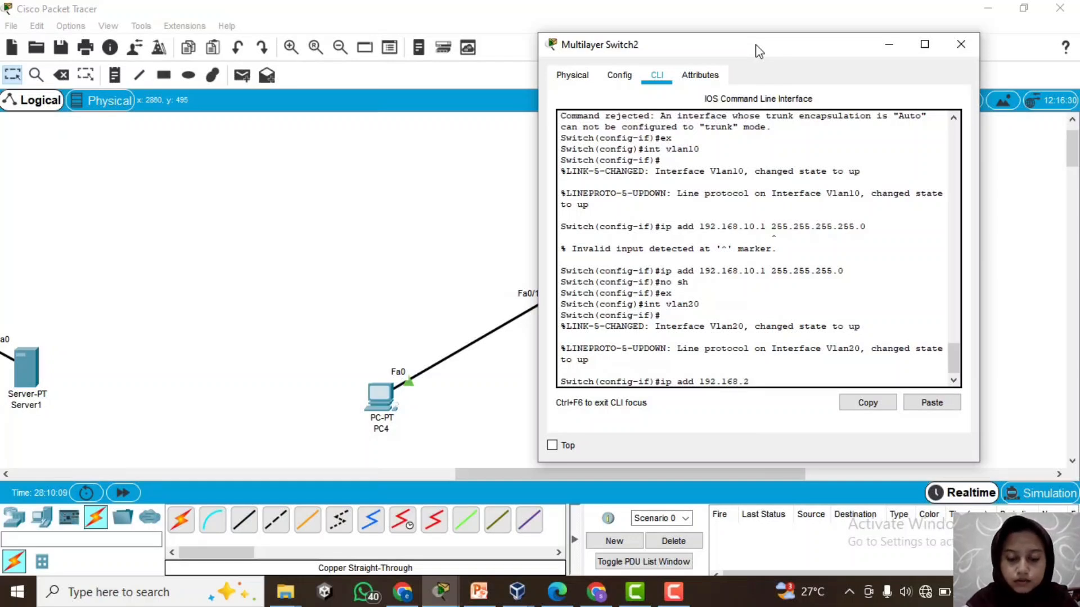
pyautogui.write('0.1 ')
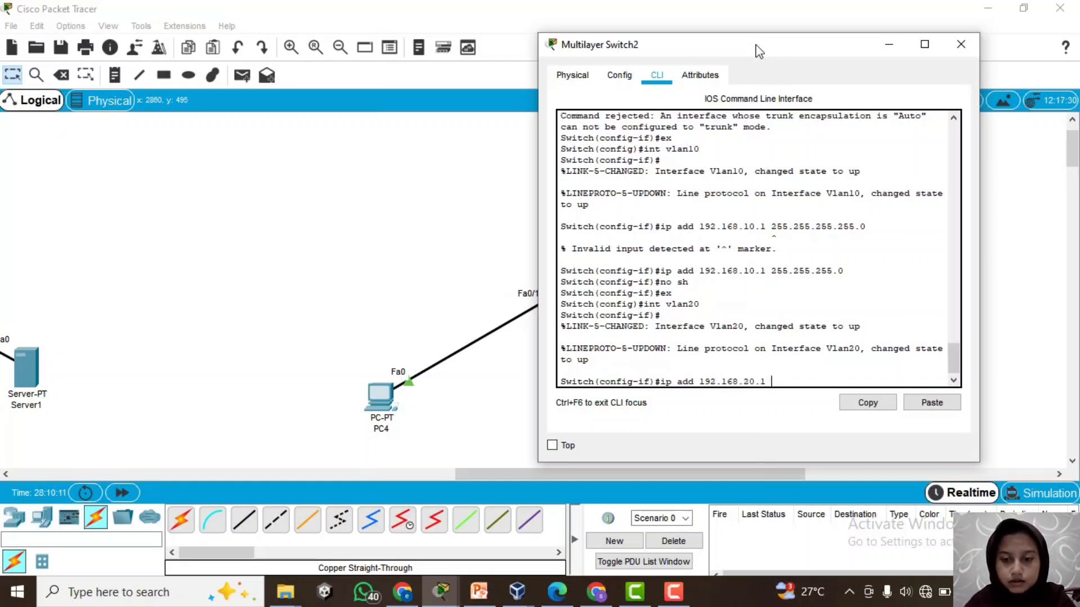
pyautogui.write('255.2')
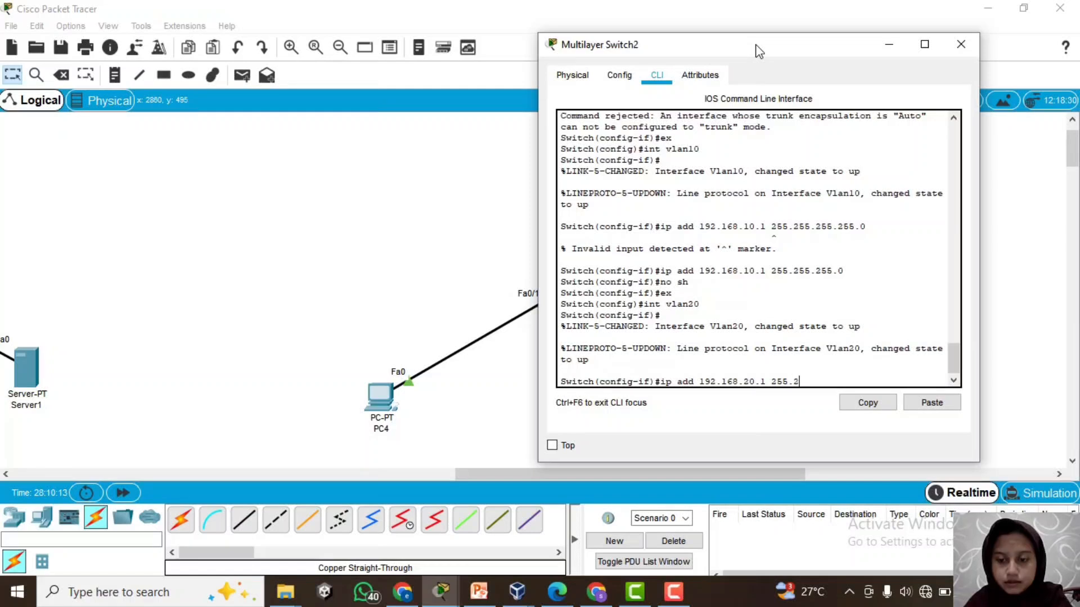
pyautogui.write('55.255.0')
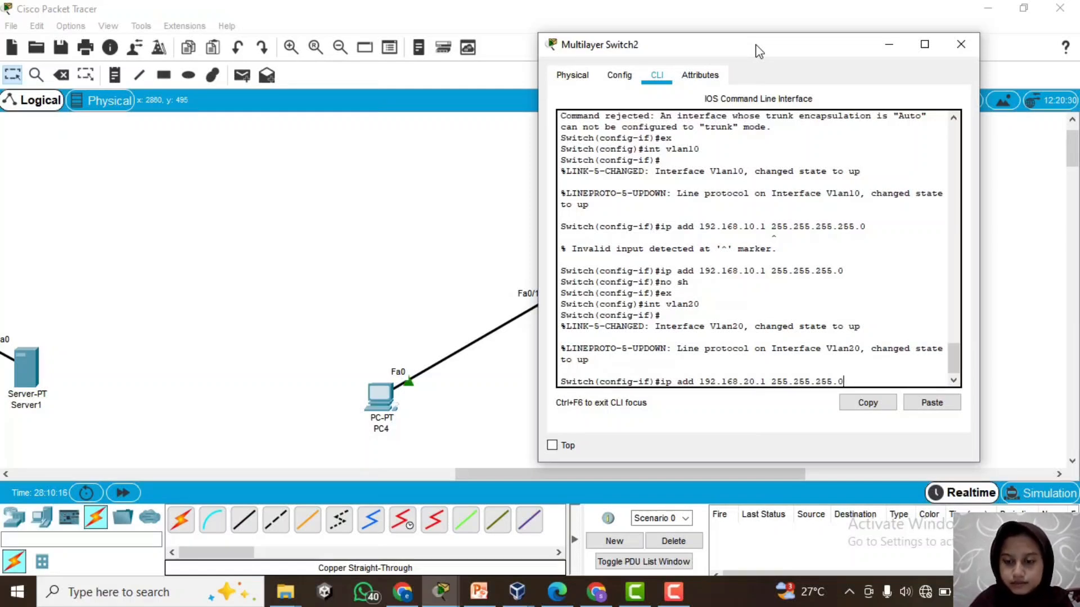
pyautogui.press('Return')
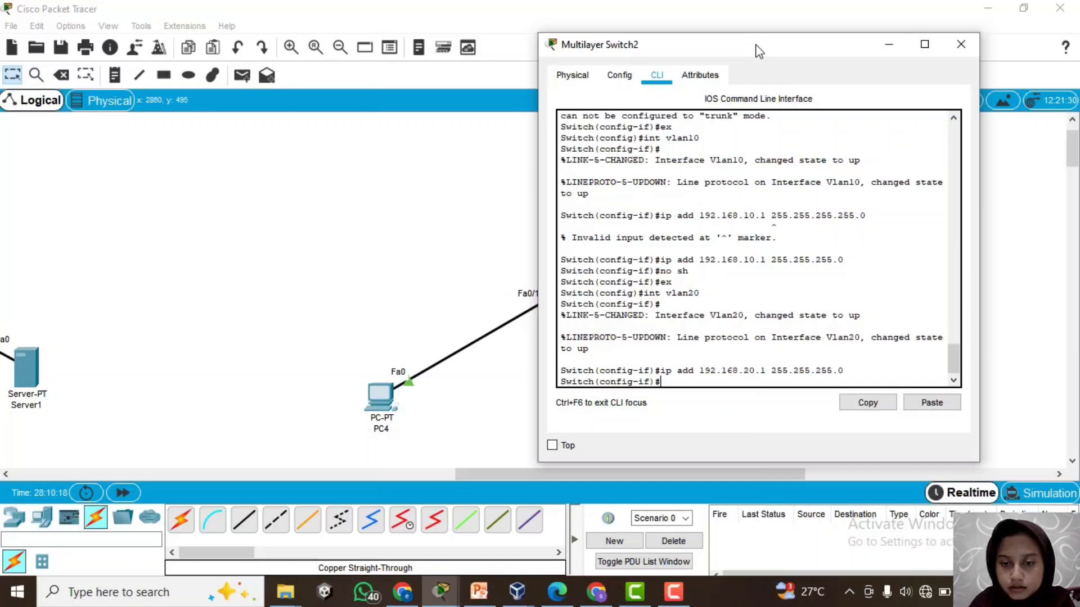
# Enable the VLAN 20 interface with no shutdown and return to global configuration mode
pyautogui.write('no')
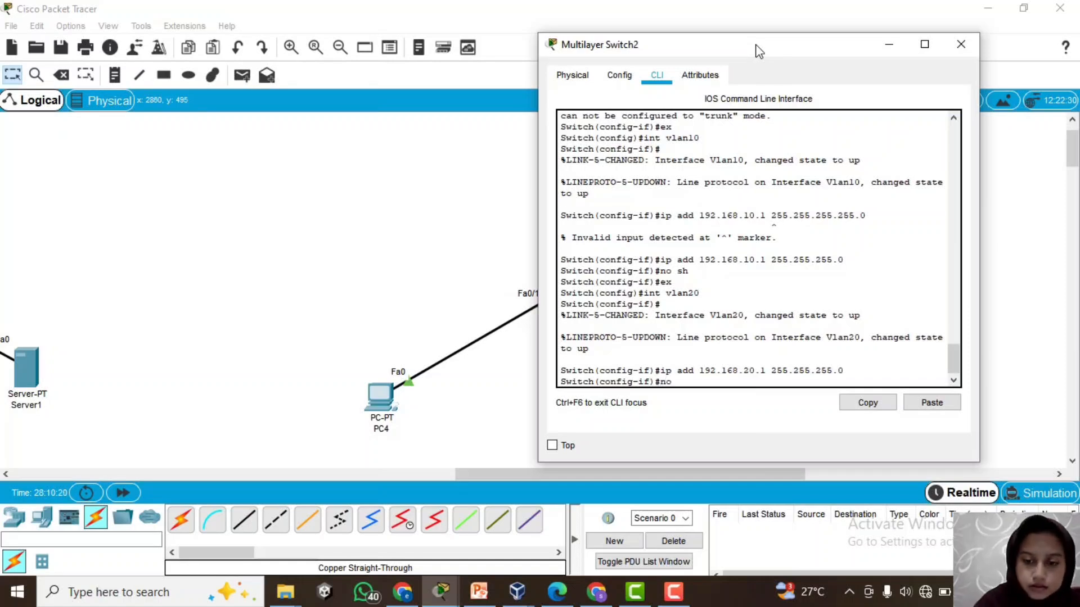
pyautogui.write(' sh')
pyautogui.press('Return')
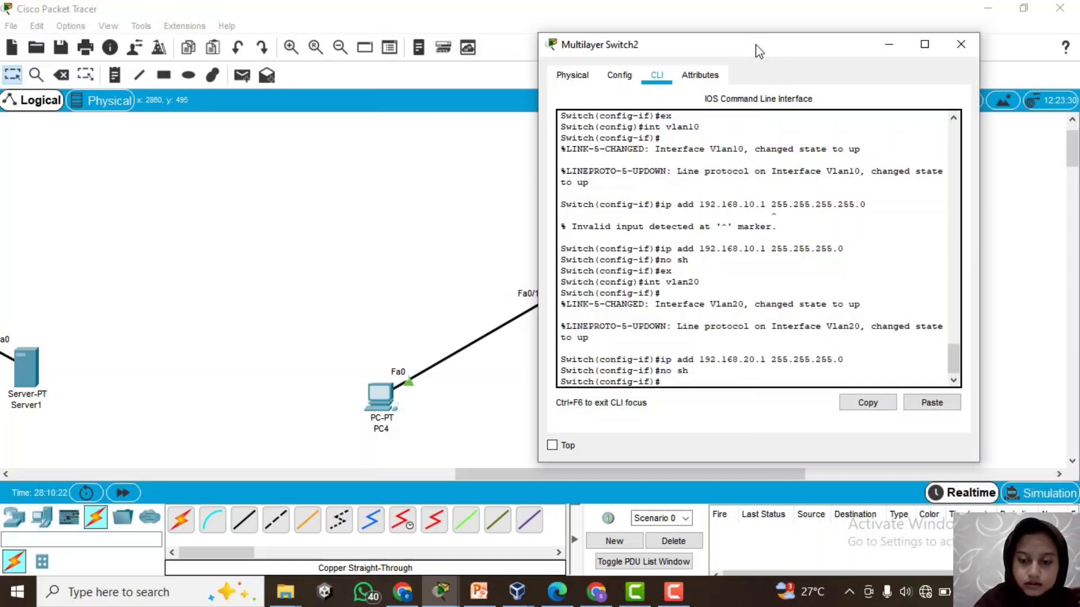
pyautogui.write('ex')
pyautogui.press('Return')
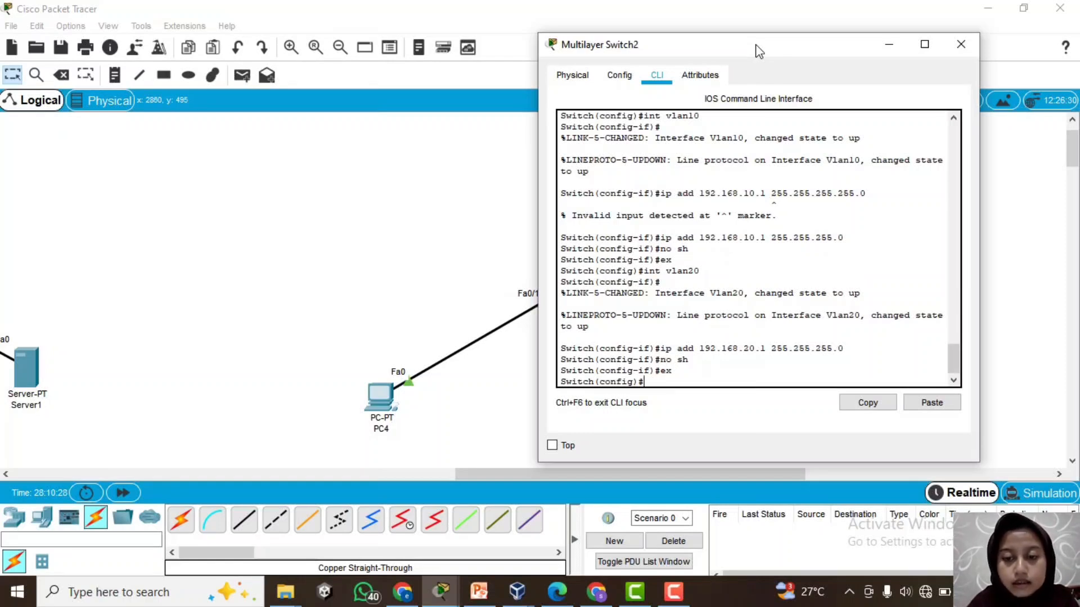
# Try to open the VLAN 30 virtual interface with the command "nt vlan30"
pyautogui.write('nt ')
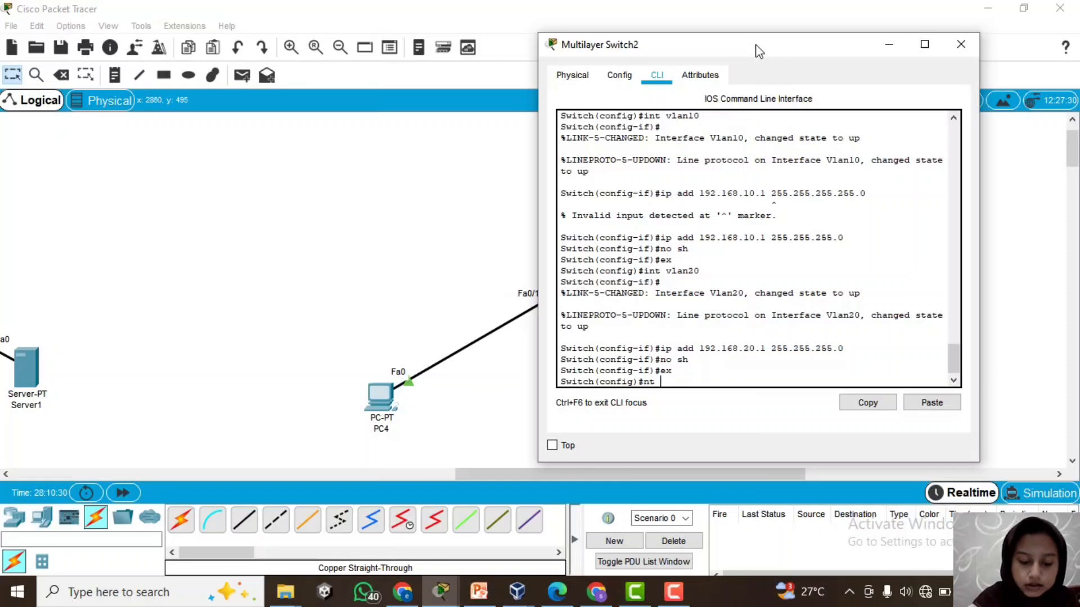
pyautogui.write('vlan30')
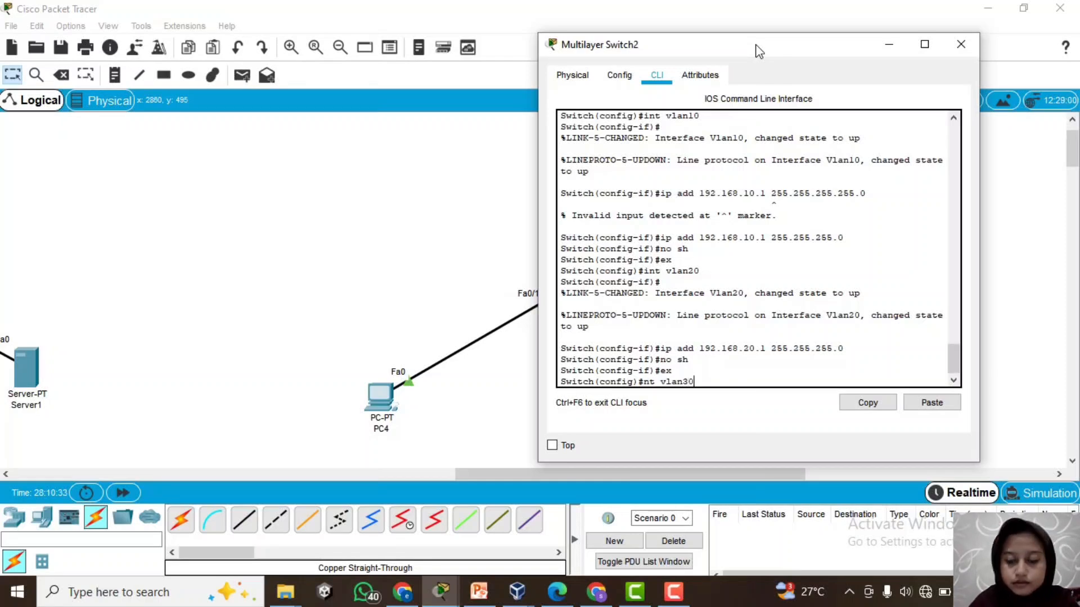
pyautogui.press('Return')
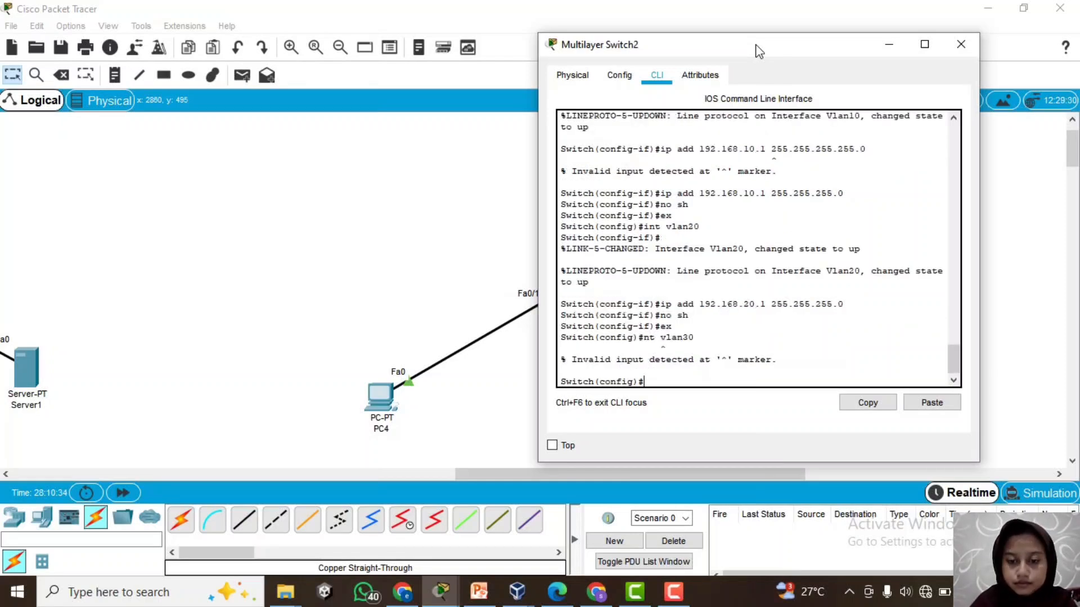
# Create the VLAN 30 virtual interface and assign it the IP address 192.168.30.1 with subnet mask 255.255.255.0
pyautogui.write('int')
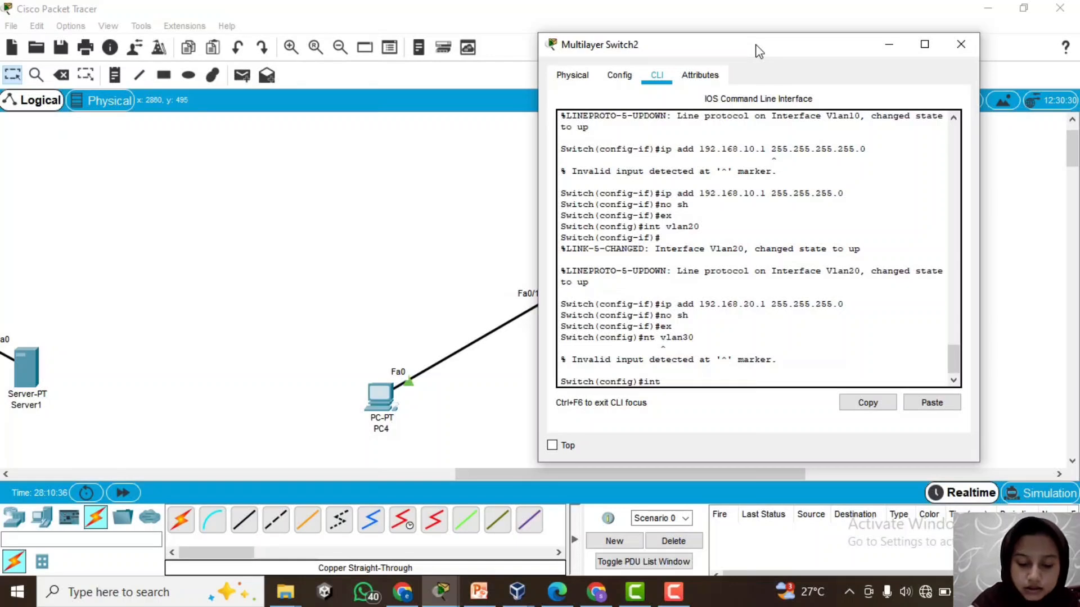
pyautogui.write(' vlan30')
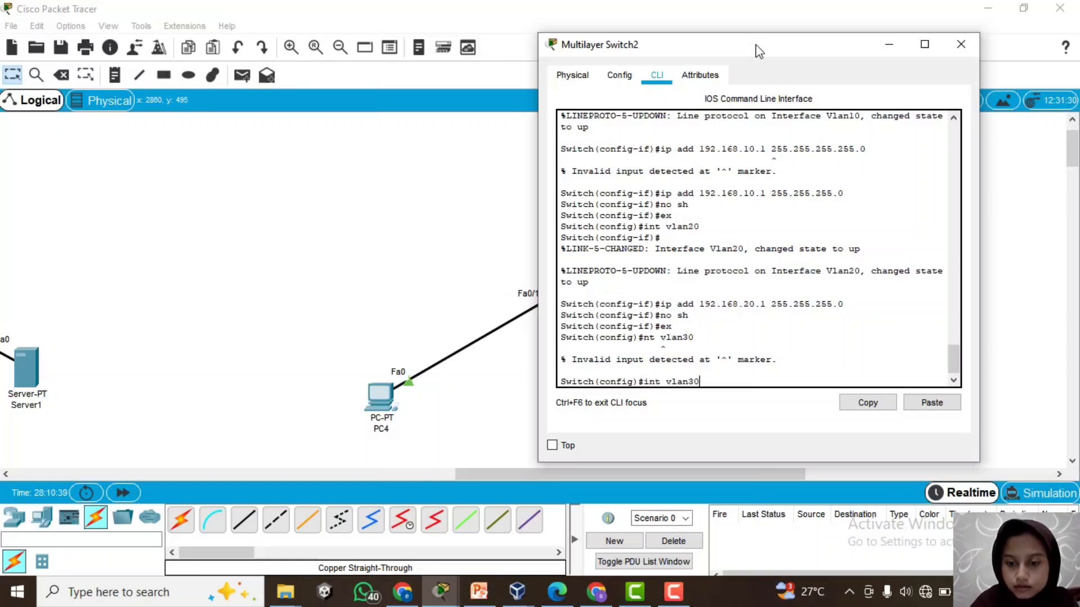
pyautogui.press('Return')
pyautogui.press('Return')
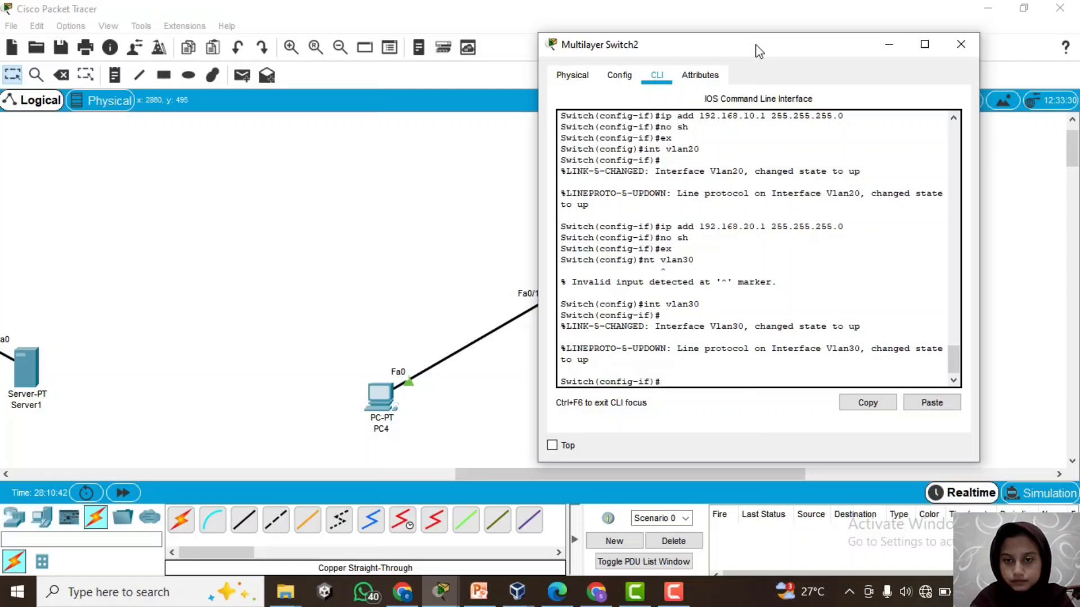
pyautogui.write('ip ')
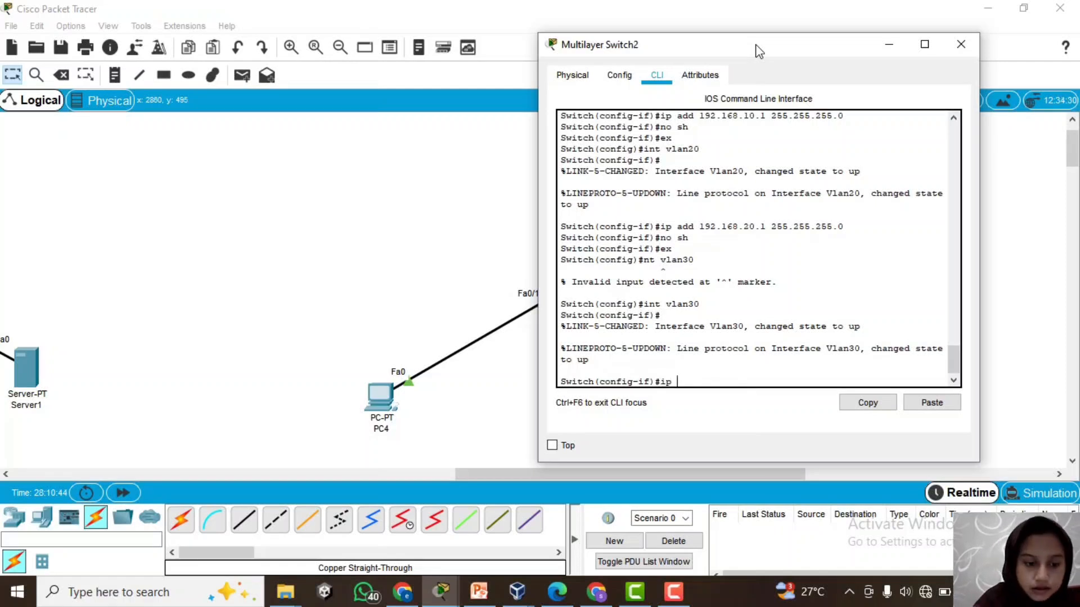
pyautogui.write('add 19')
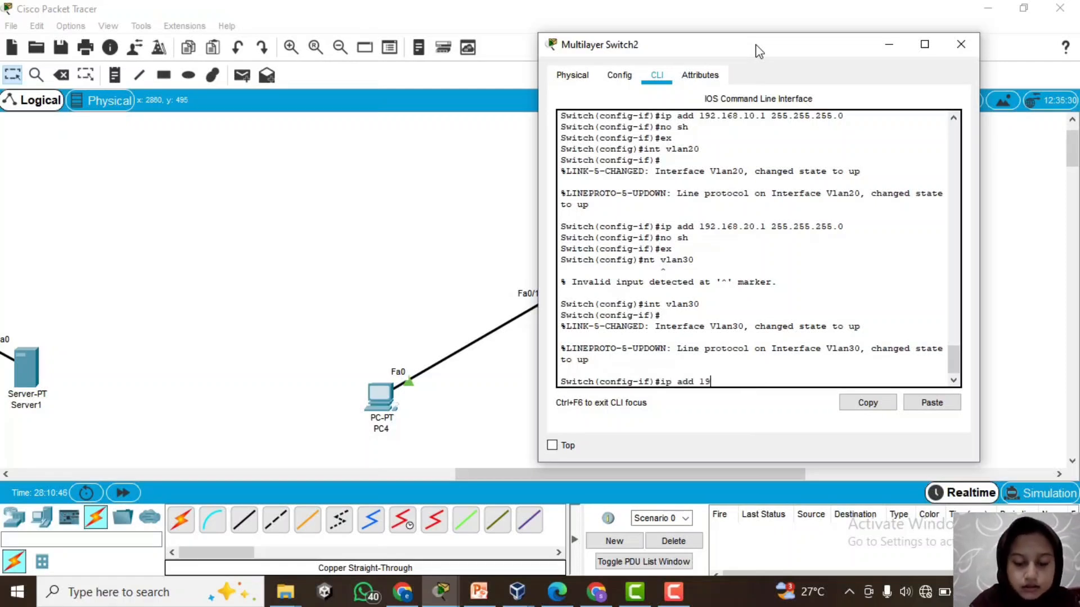
pyautogui.write('2.168.')
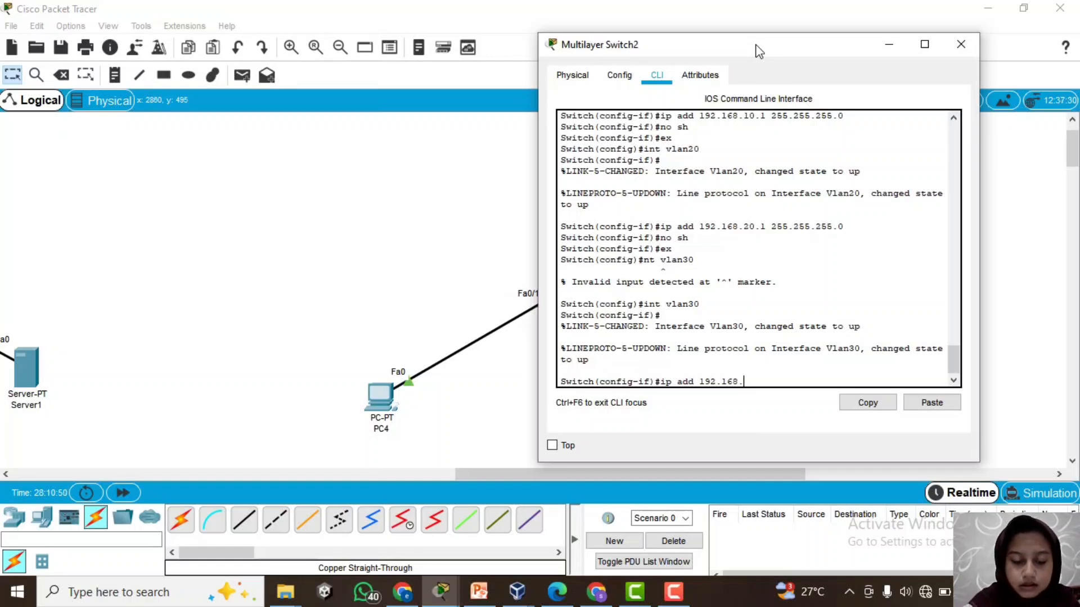
pyautogui.write('30.1 ')
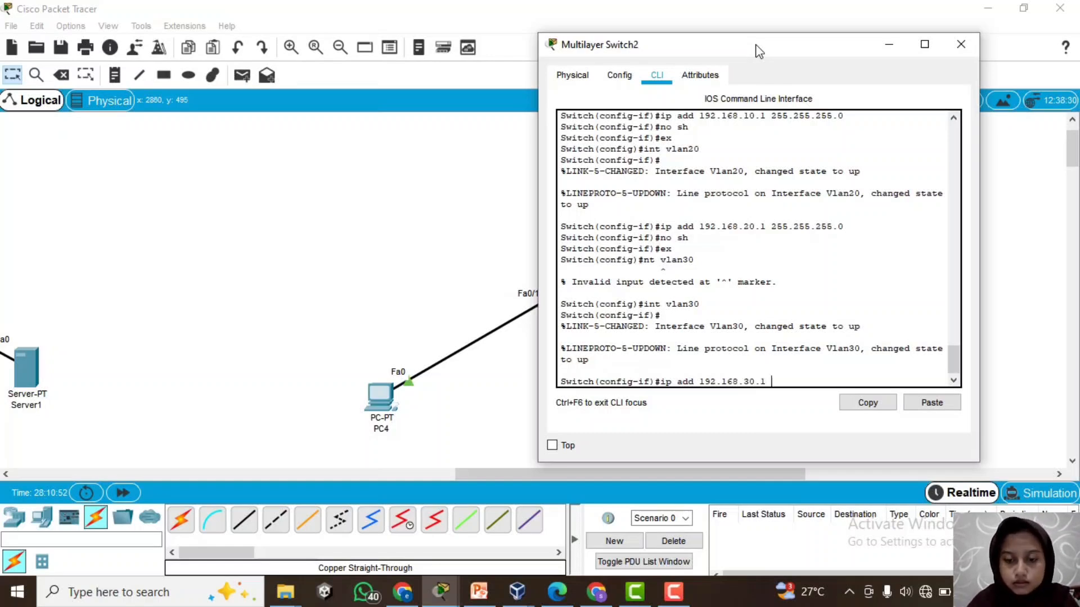
pyautogui.write('255.2')
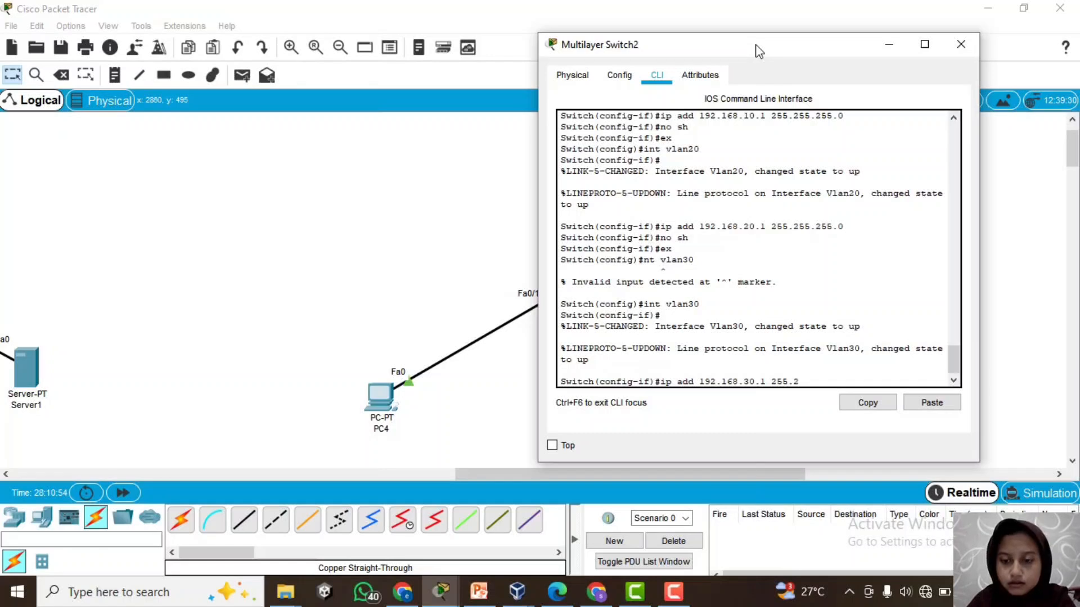
pyautogui.write('55.255.0')
pyautogui.press('Return')
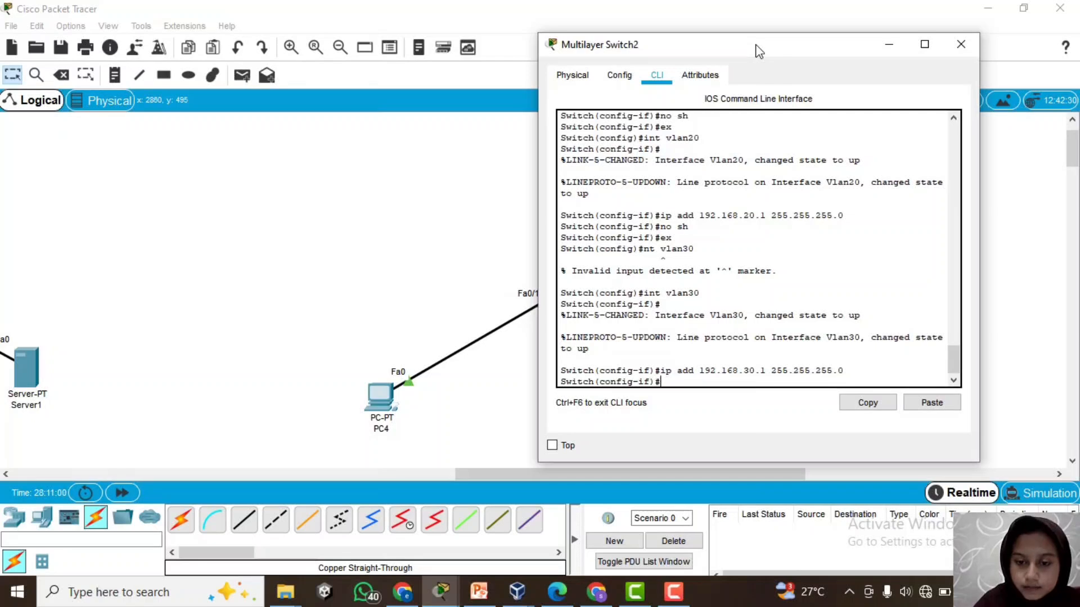
# Enable the VLAN 30 interface with no shutdown and return to global configuration mode
pyautogui.write('no ')
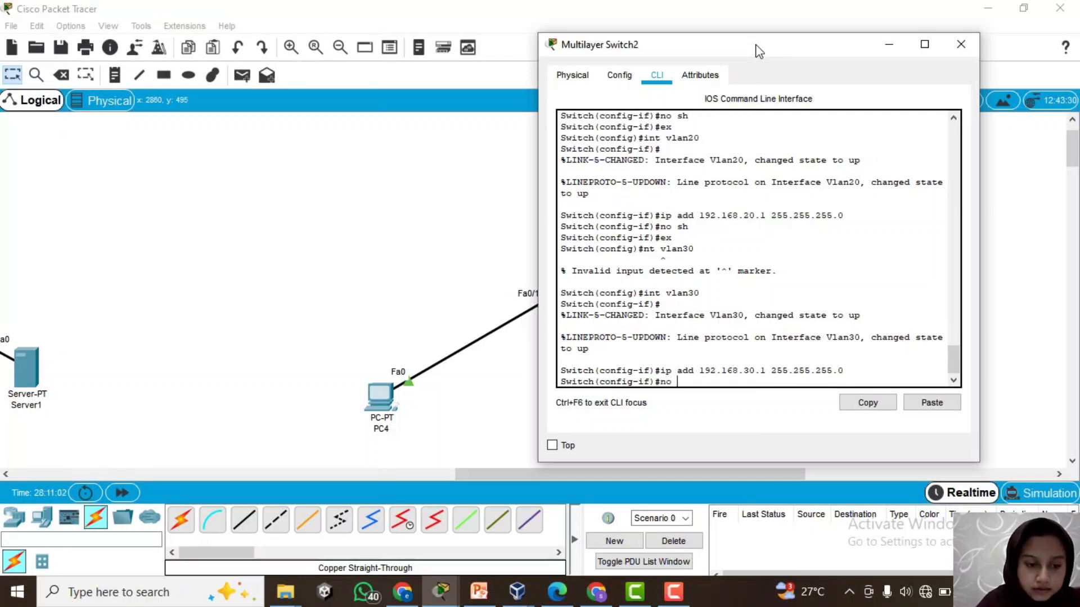
pyautogui.write('sh')
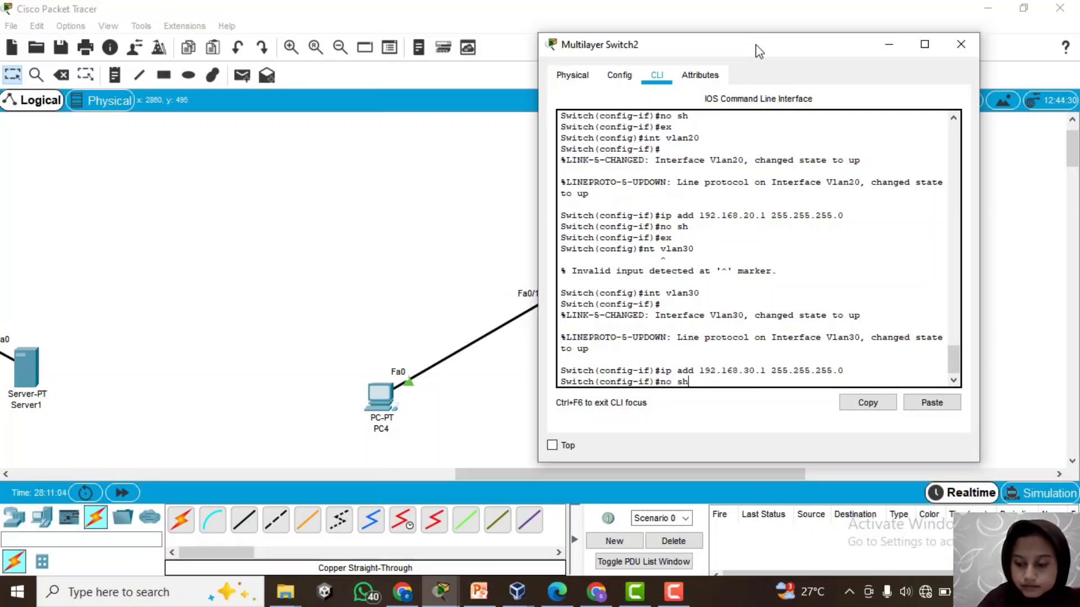
pyautogui.press('Return')
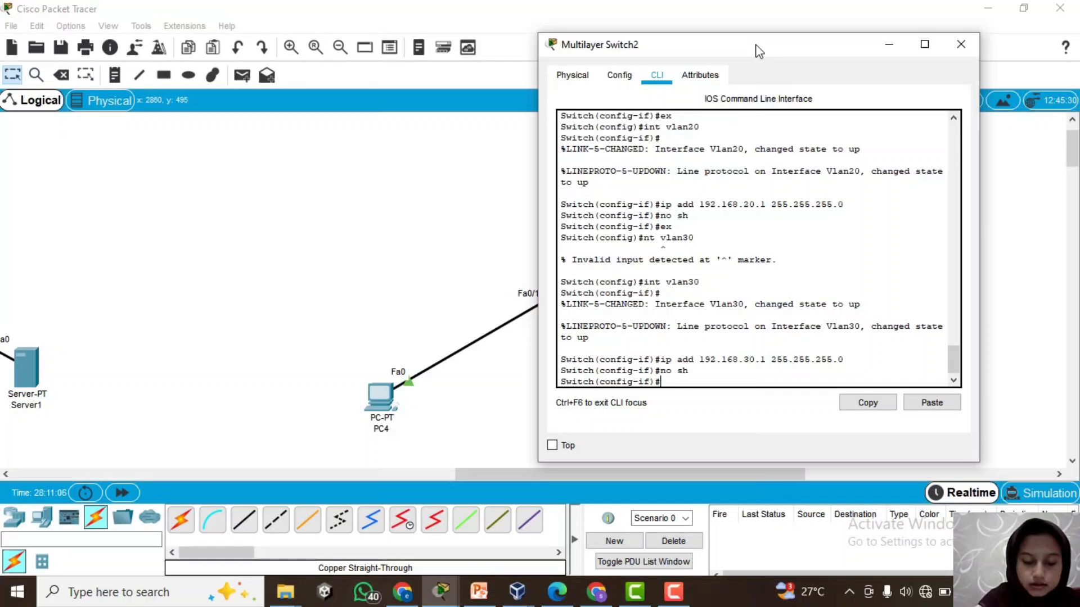
pyautogui.write('ex')
pyautogui.press('Return')
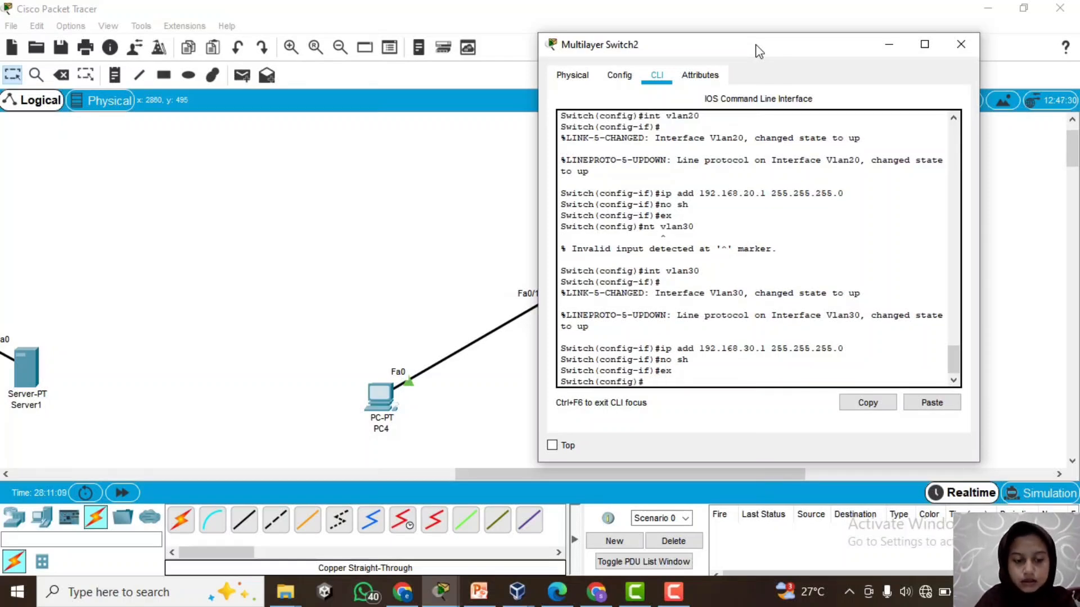
# Enable IP routing on Multilayer Switch2 with the ip routing command
pyautogui.write('ip')
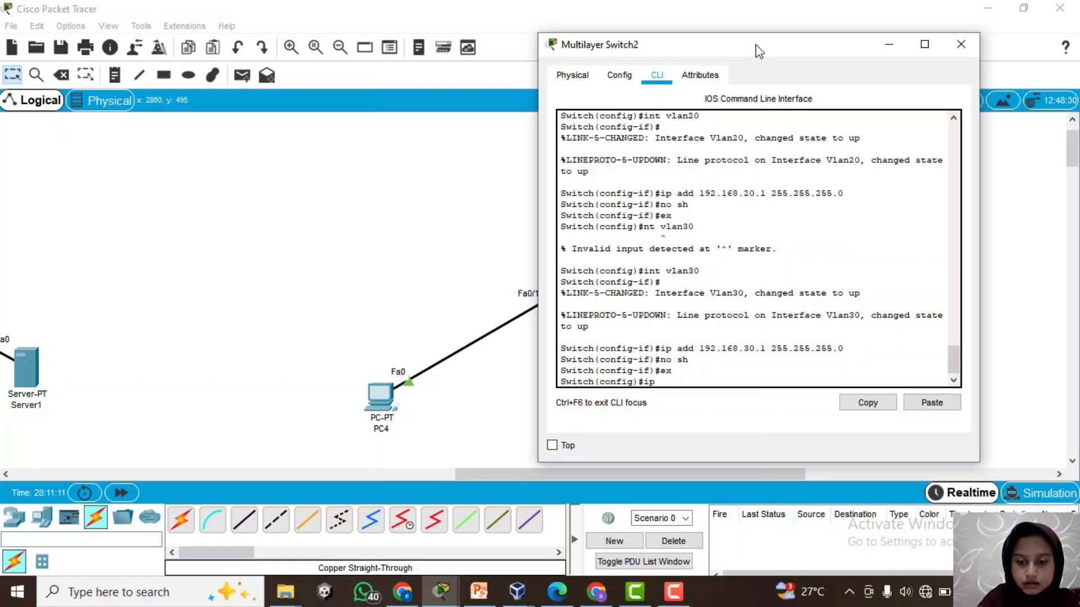
pyautogui.write(' r')
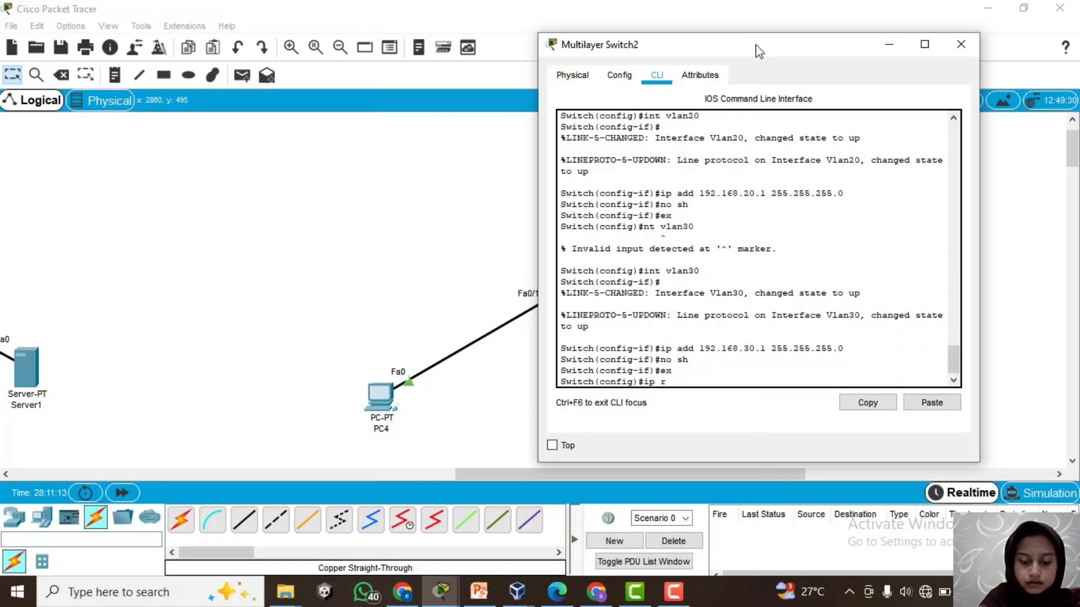
pyautogui.write('outing')
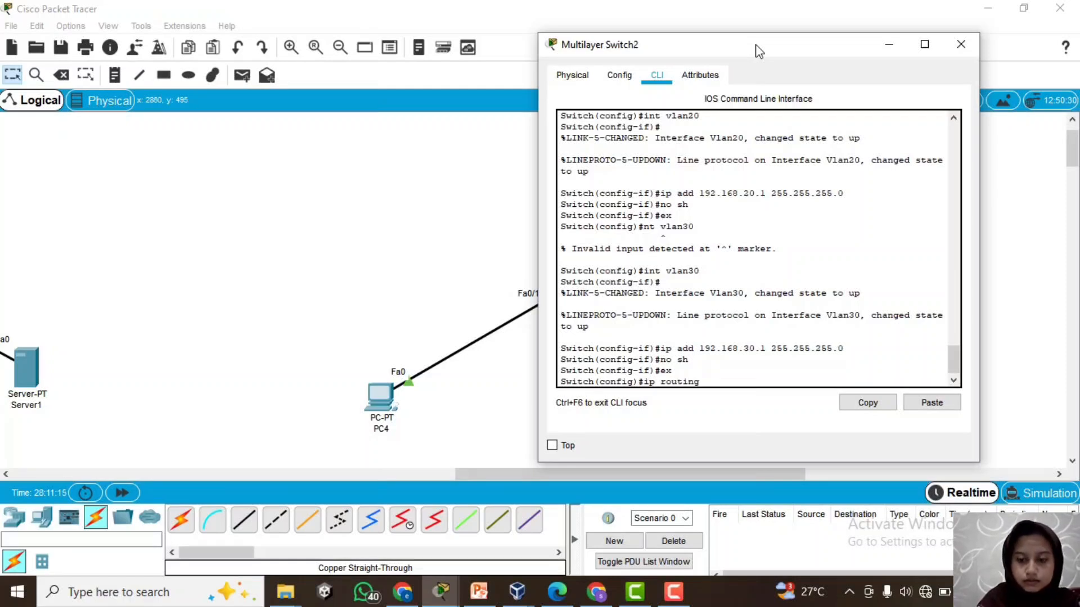
pyautogui.press('Return')
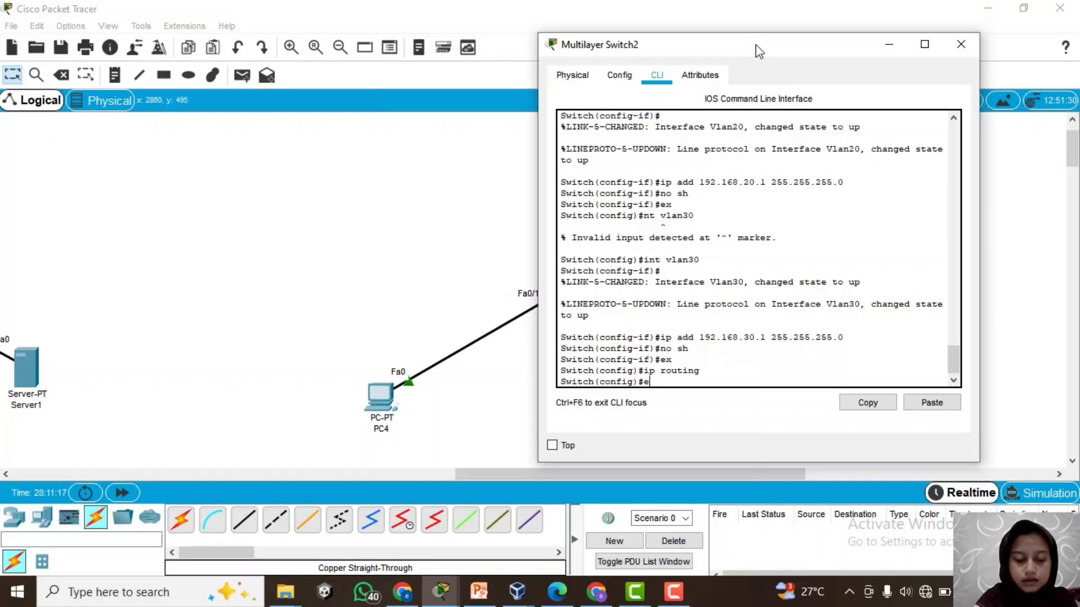
# Leave configuration mode, save the switch configuration with wr, and close the Multilayer Switch2 window
pyautogui.write('ex')
pyautogui.press('Return')
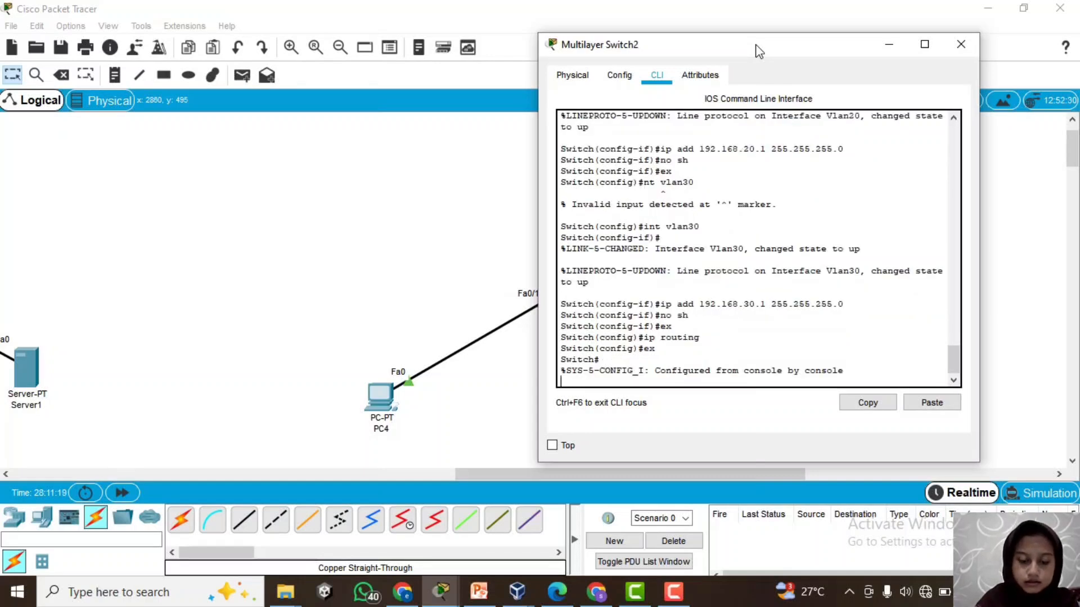
pyautogui.write('wr')
pyautogui.press('Return')
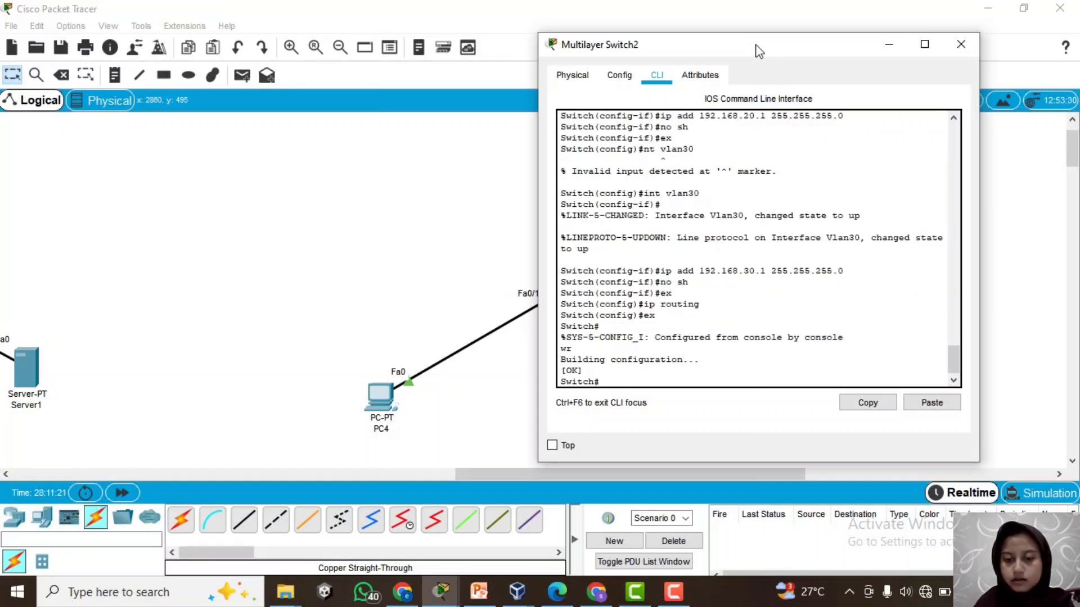
pyautogui.click(960, 44)
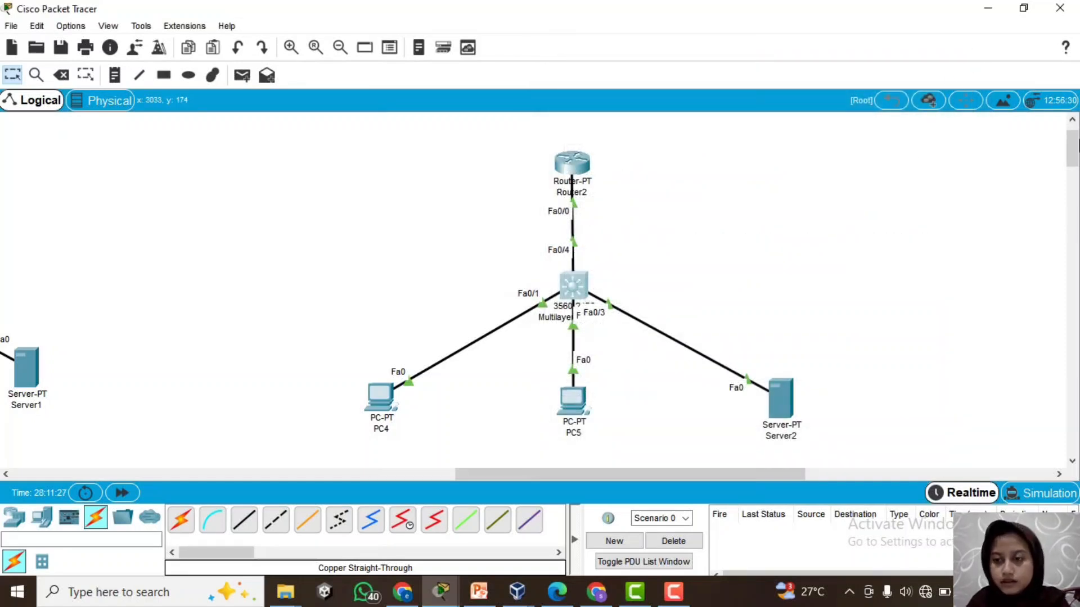
# Test connectivity between VLANs by sending a simple PDU from PC5 to PC4 and check its status
pyautogui.moveTo(1076, 157); pyautogui.dragTo(1075, 158)
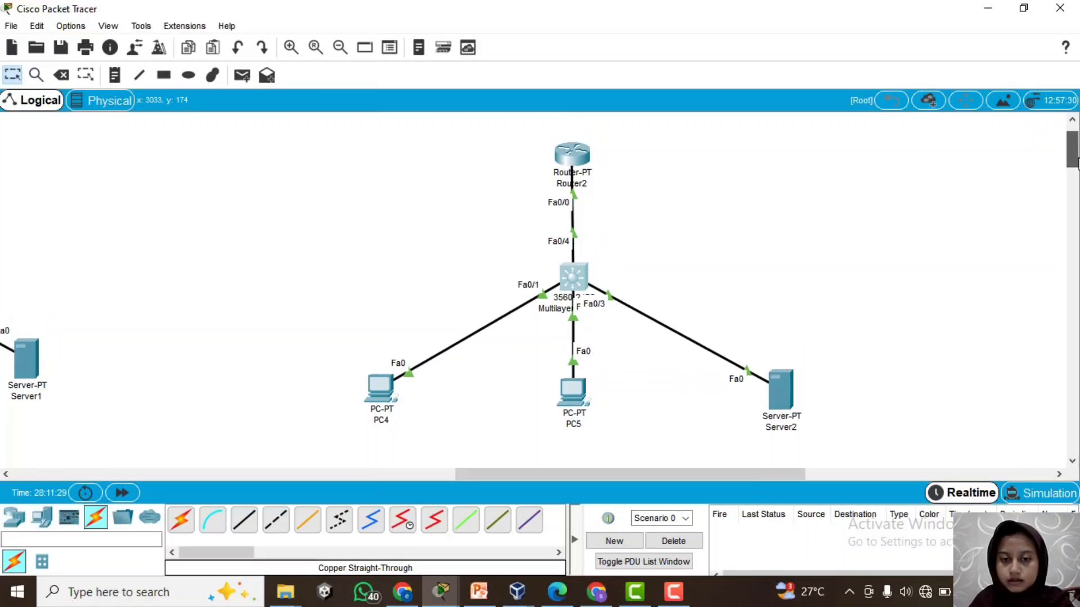
pyautogui.press('p')
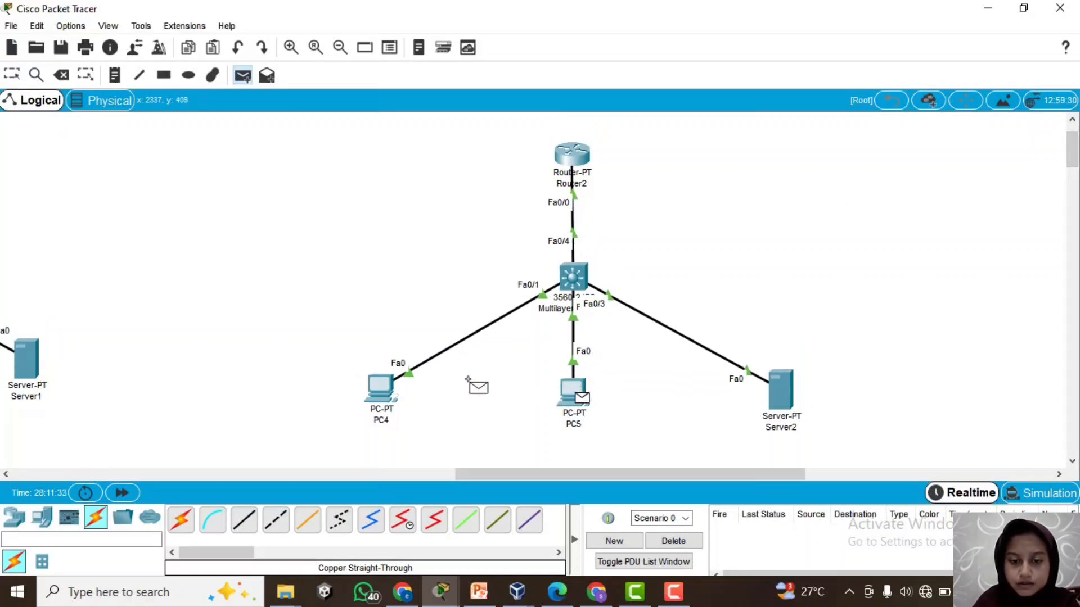
pyautogui.click(386, 382)
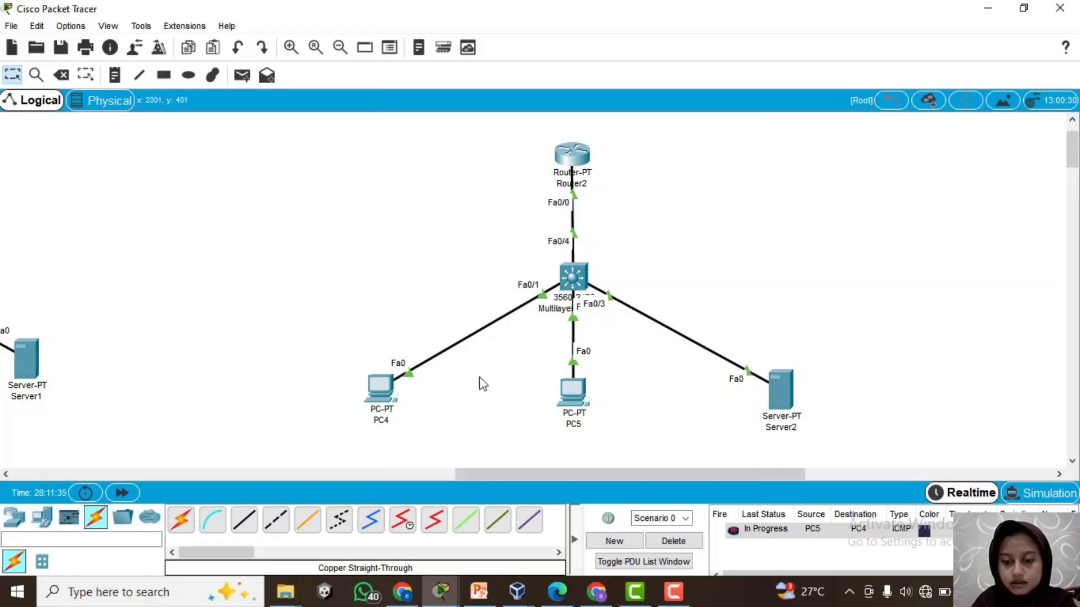
pyautogui.click(737, 531)
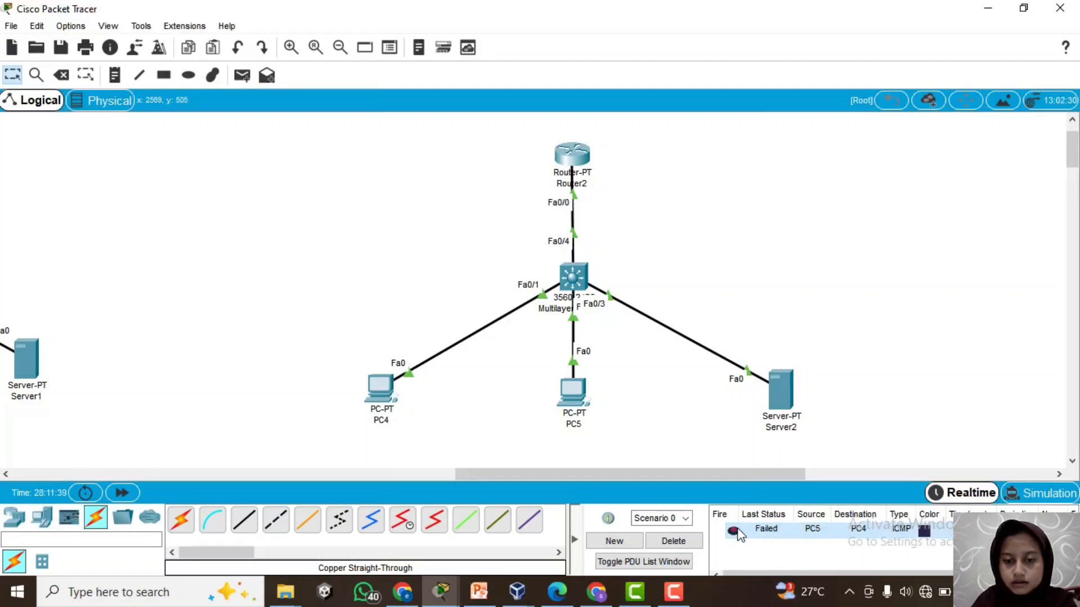
pyautogui.moveTo(673, 591)
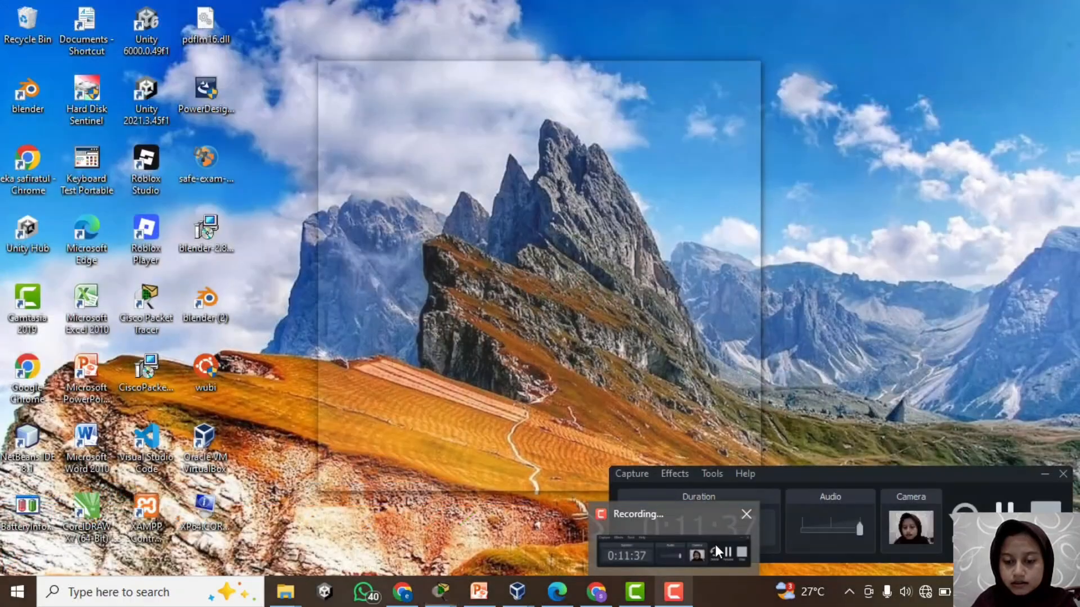
pyautogui.click(715, 545)
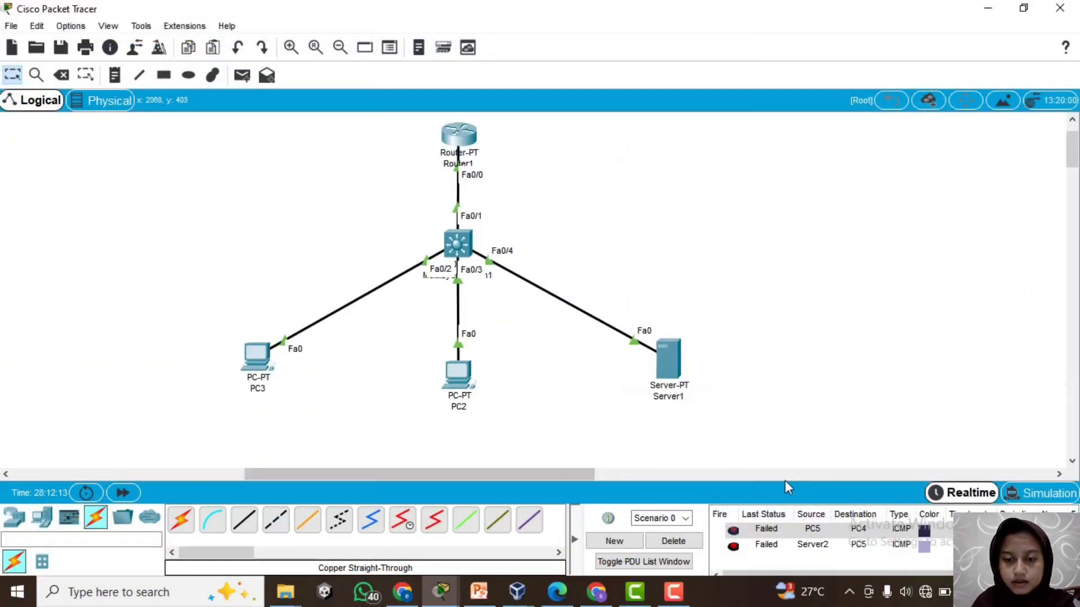
# Test connectivity in the Router1 topology by sending a simple PDU from PC2 to PC3
pyautogui.press('p')
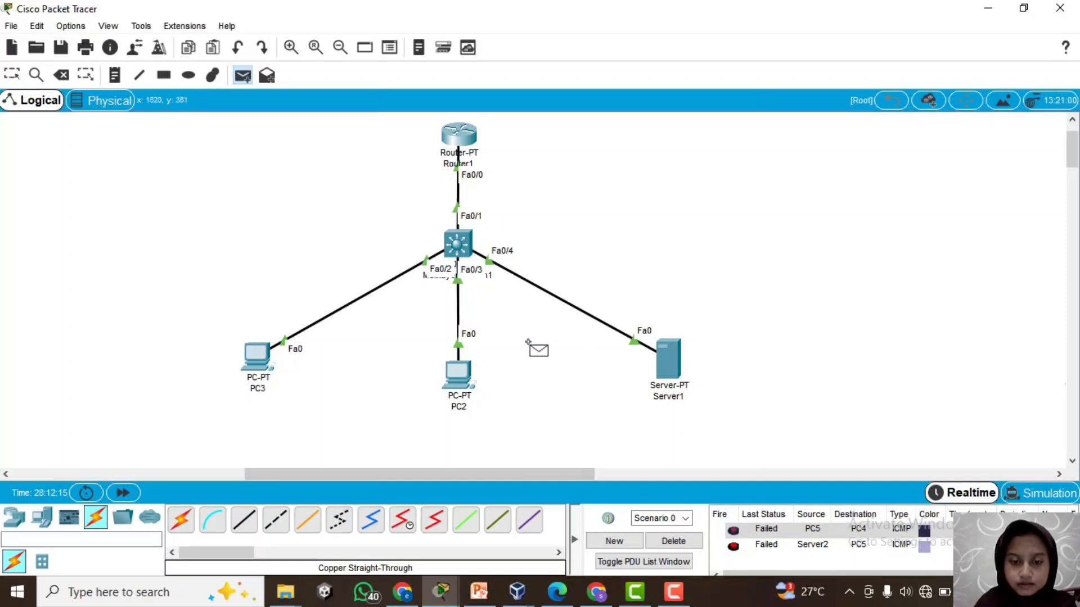
pyautogui.click(468, 362)
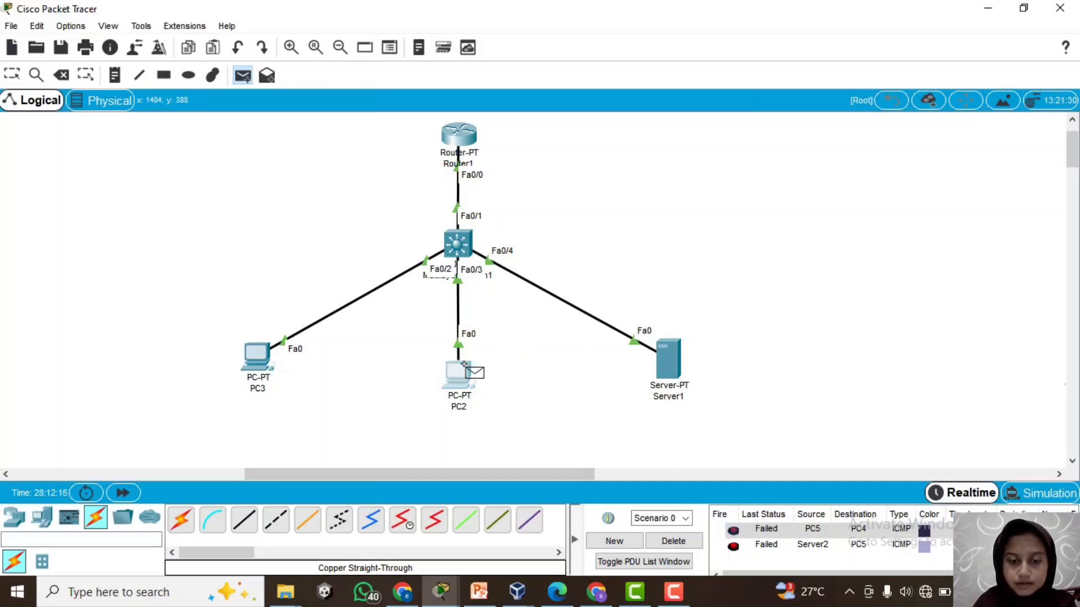
pyautogui.click(245, 363)
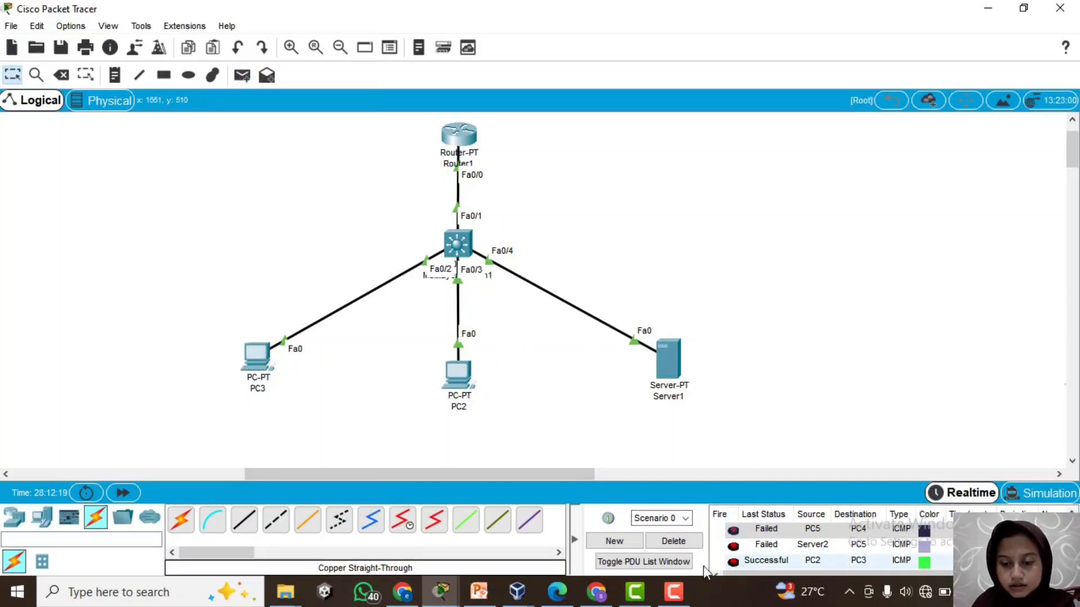
# Delete the current PDU scenario's entries and send a simple PDU from PC2 to Server1
pyautogui.click(670, 542)
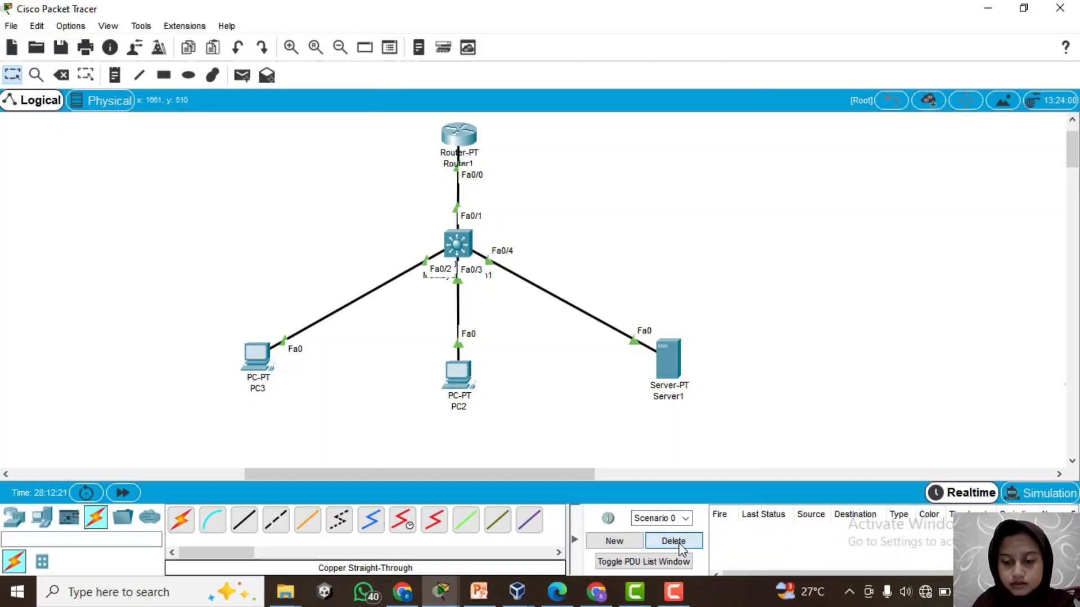
pyautogui.press('p')
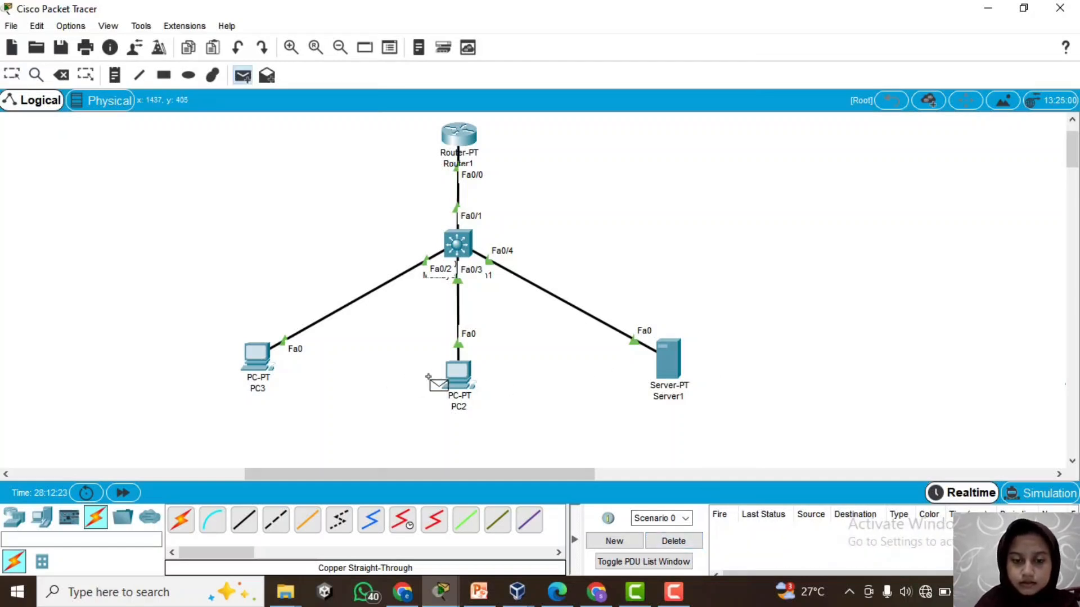
pyautogui.click(454, 375)
pyautogui.click(668, 355)
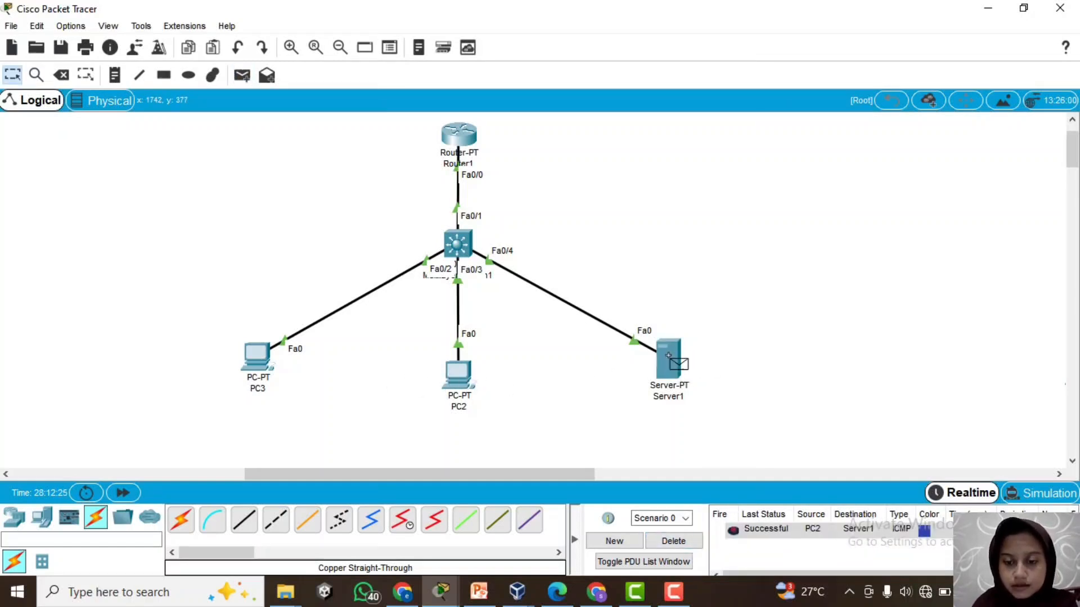
# Test connectivity by sending a simple PDU from PC3 to Server1
pyautogui.press('p')
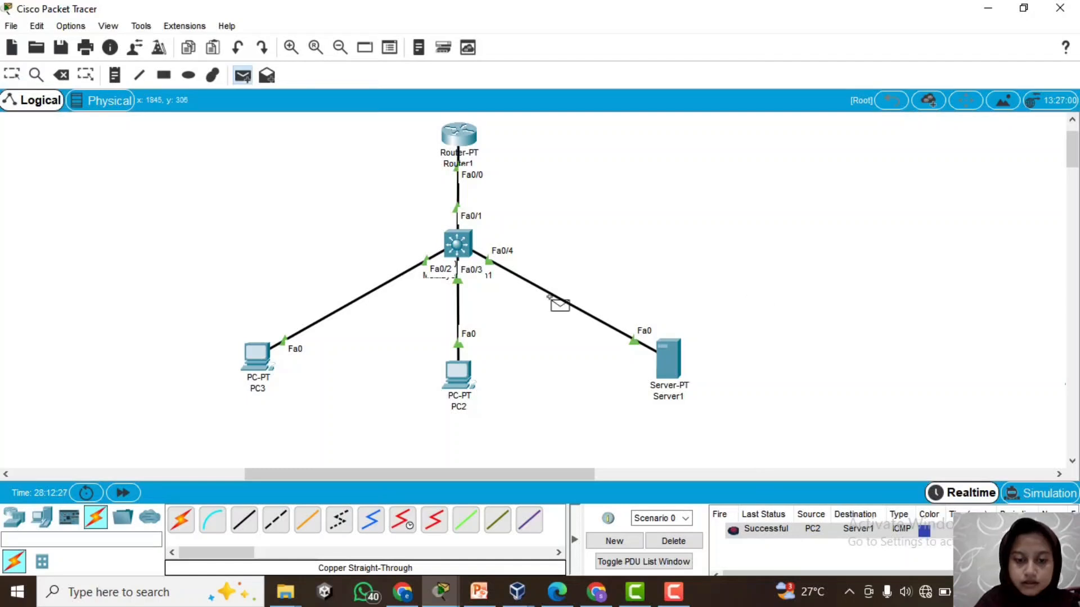
pyautogui.click(261, 353)
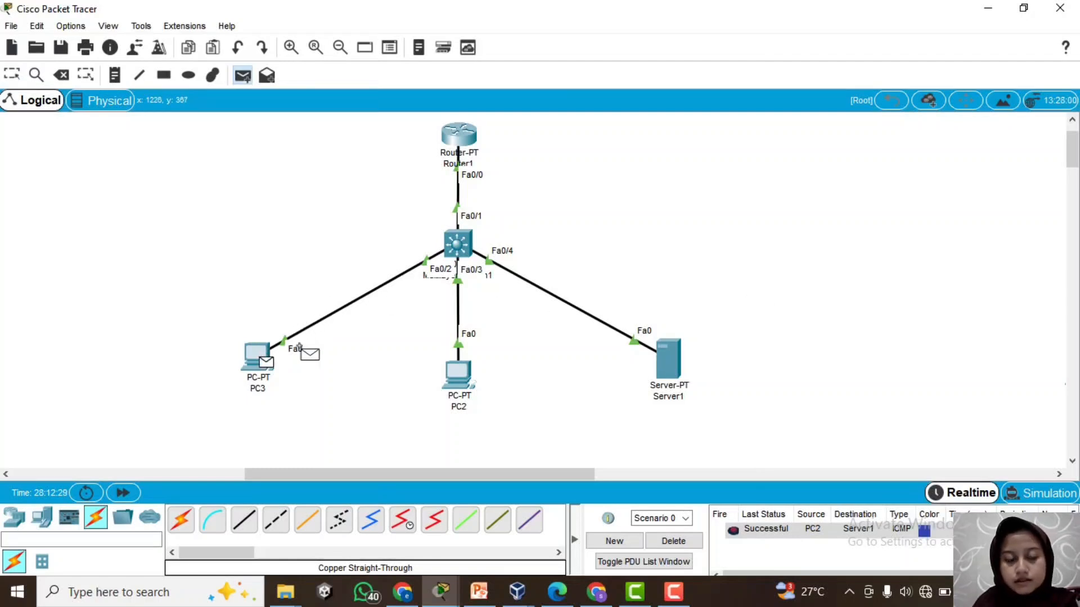
pyautogui.click(668, 353)
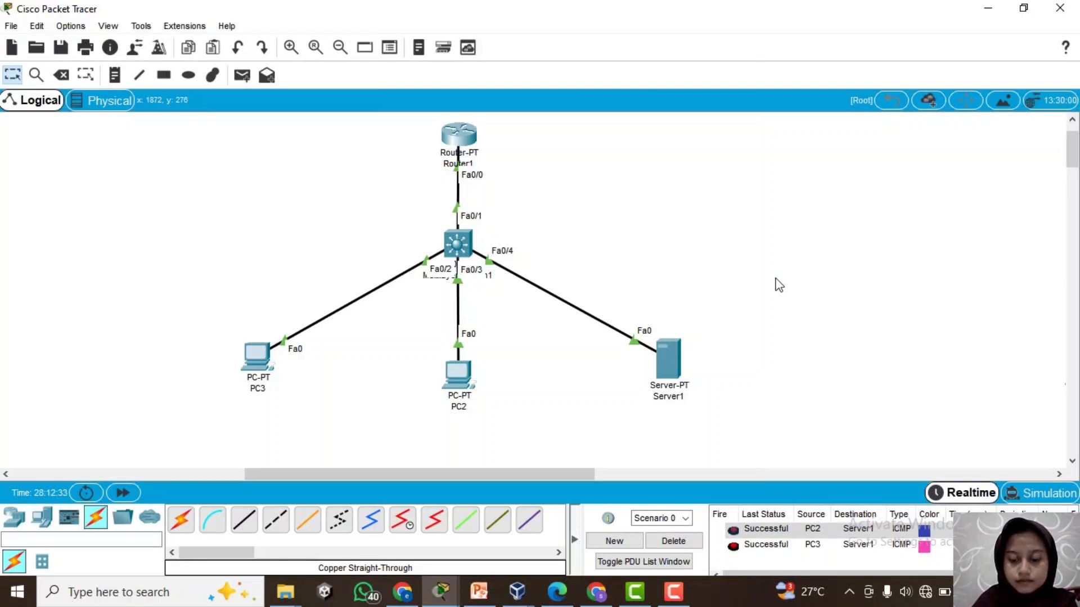
# Send another simple PDU from PC2 to Server1 to retest their connectivity
pyautogui.press('p')
pyautogui.click(457, 374)
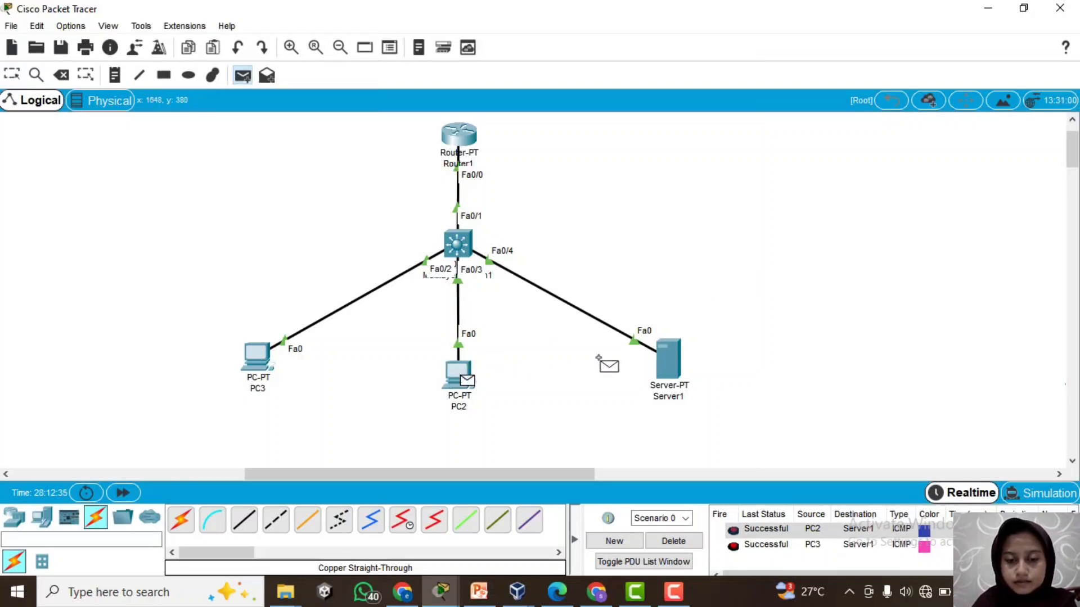
pyautogui.click(667, 357)
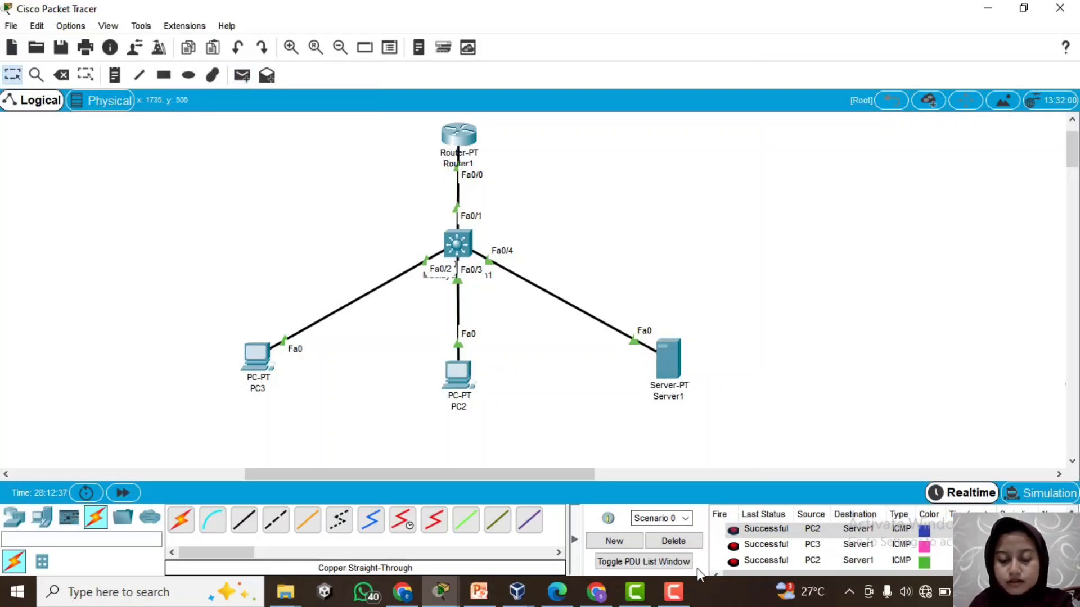
pyautogui.click(749, 562)
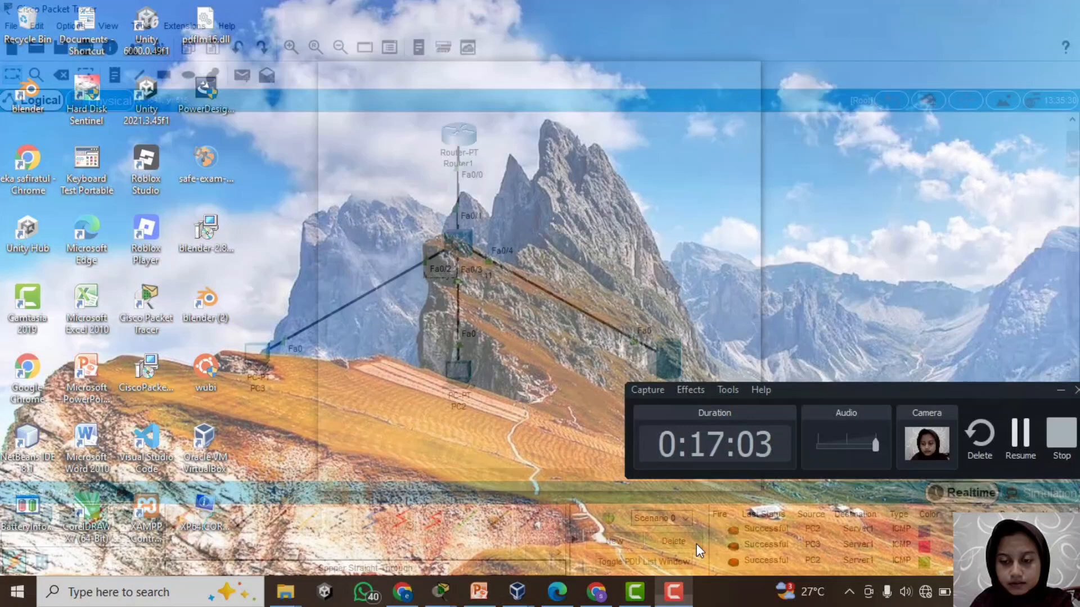
pyautogui.click(696, 544)
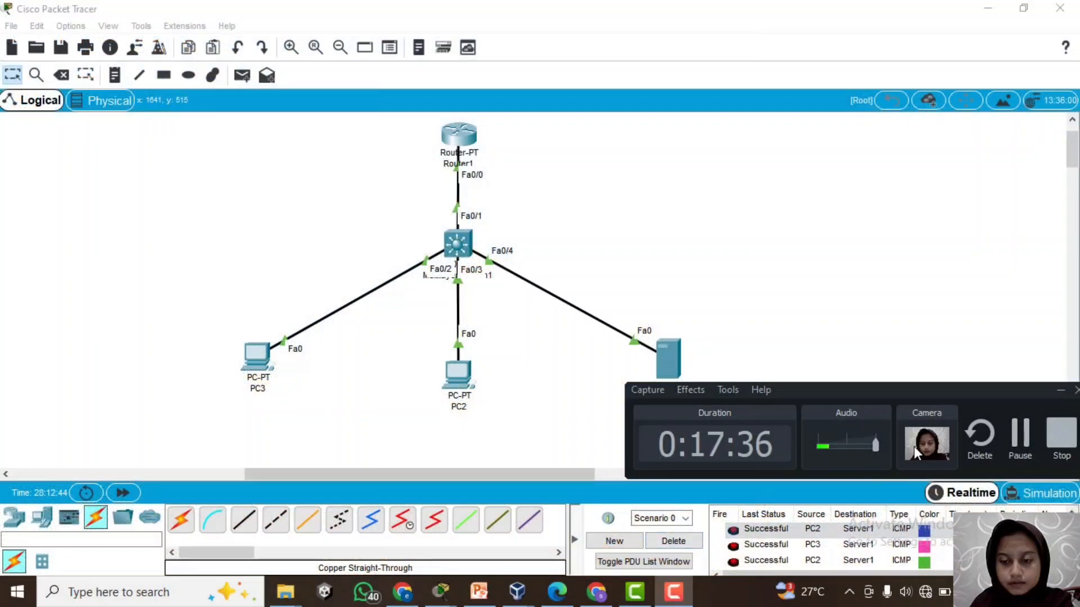
pyautogui.click(1020, 436)
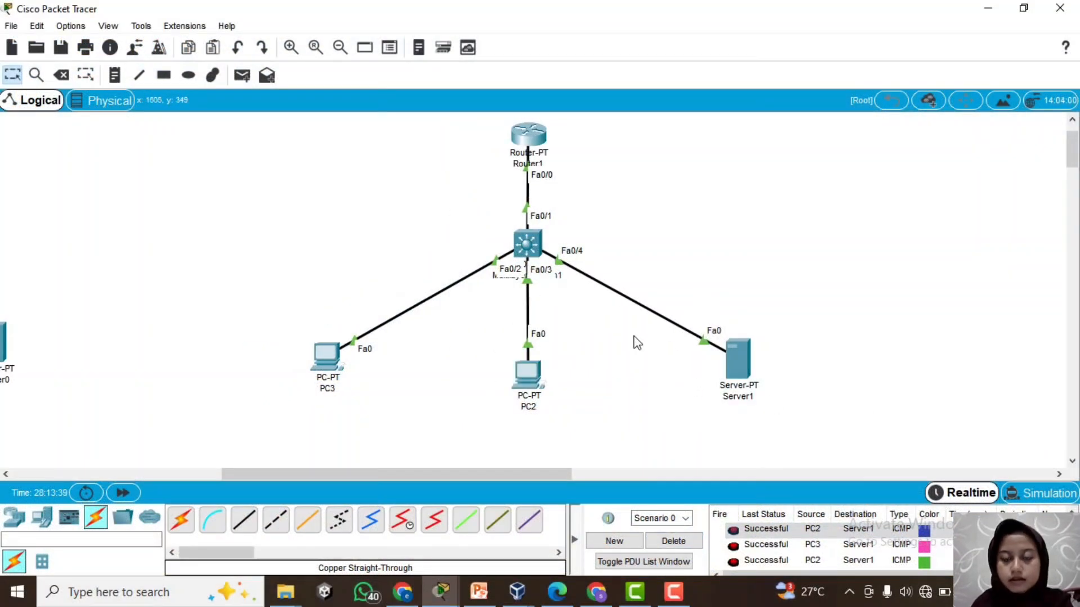
# Test web access from PC2 by opening its Web Browser and loading the page at 192.168.30.1
pyautogui.click(529, 372)
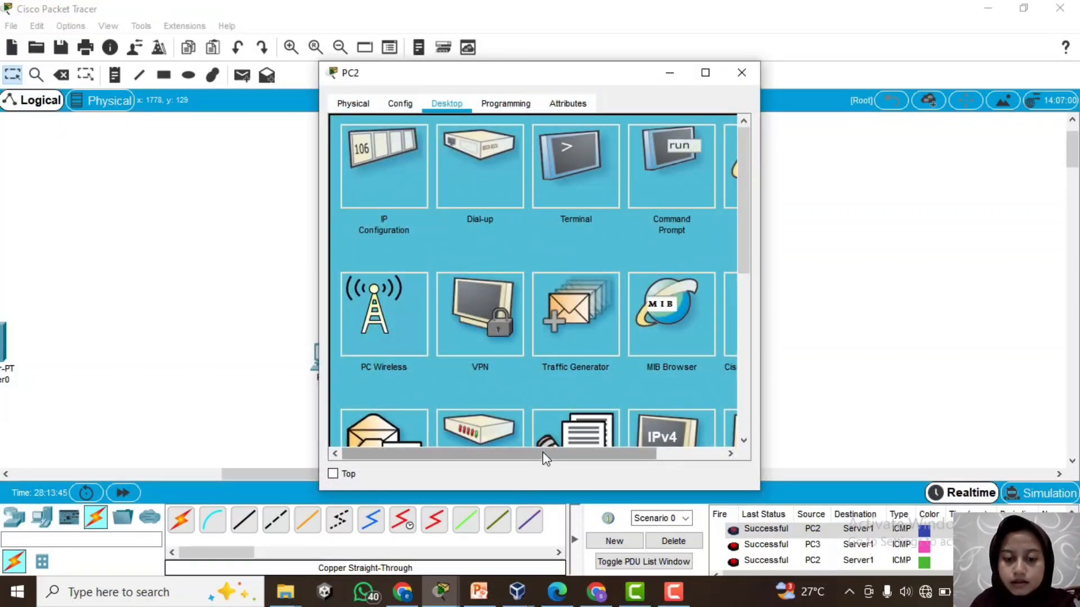
pyautogui.moveTo(544, 453); pyautogui.dragTo(612, 453)
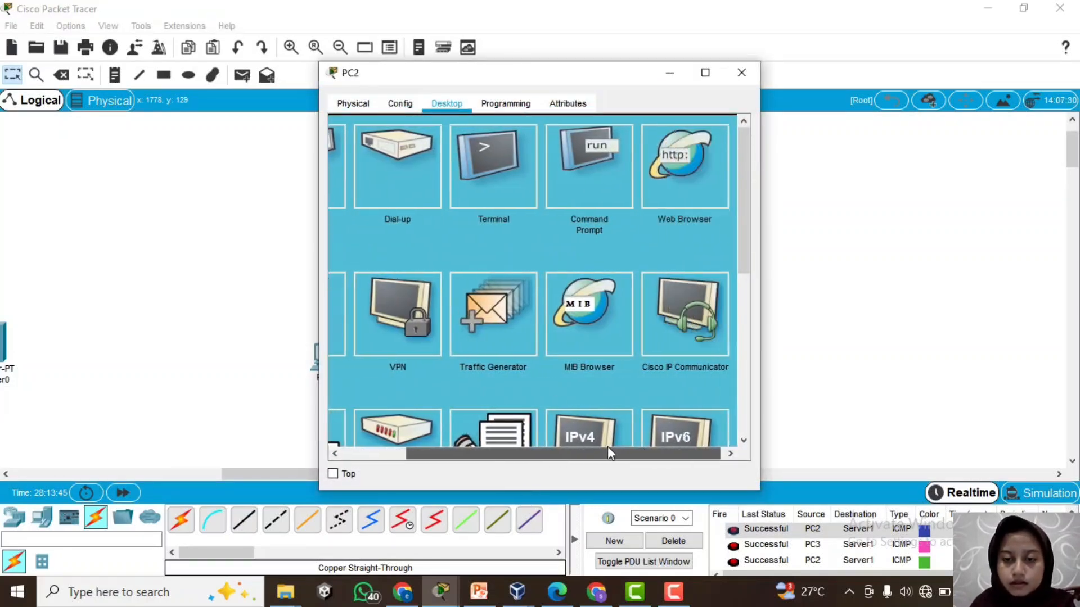
pyautogui.click(675, 180)
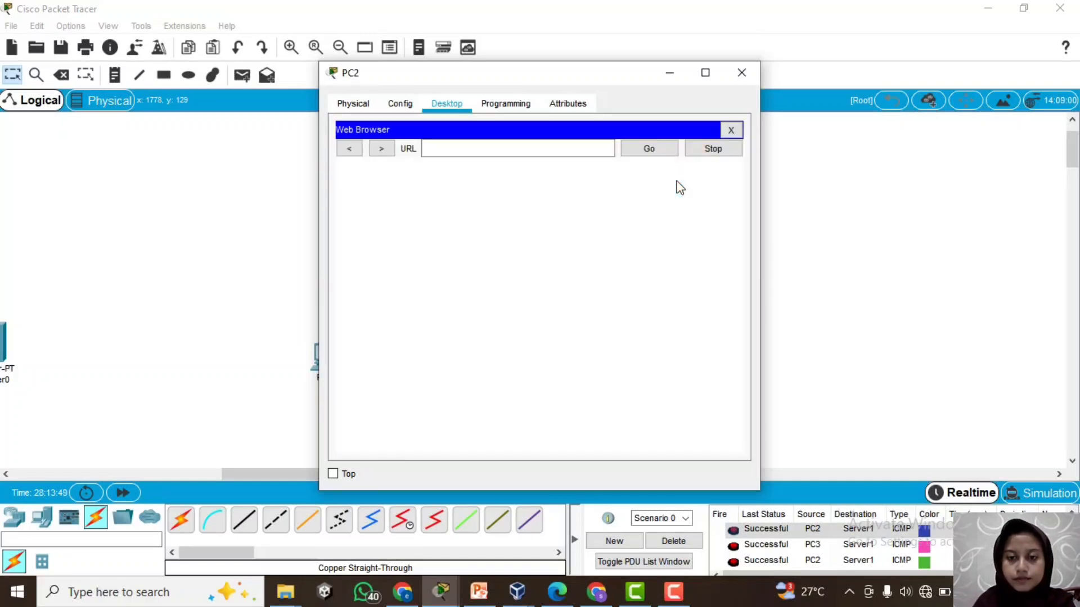
pyautogui.click(513, 148)
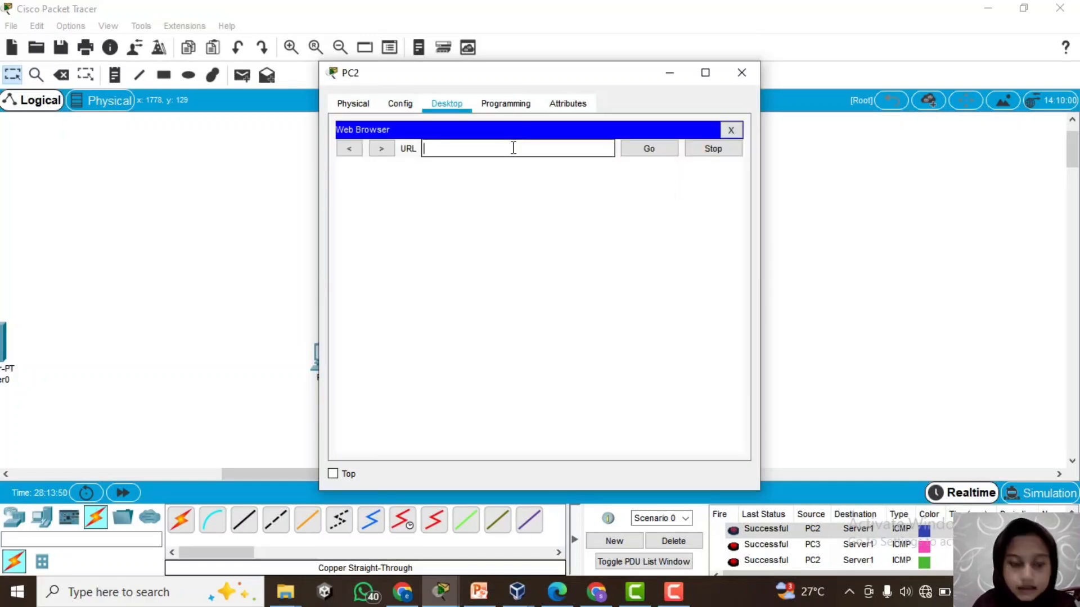
pyautogui.write('192')
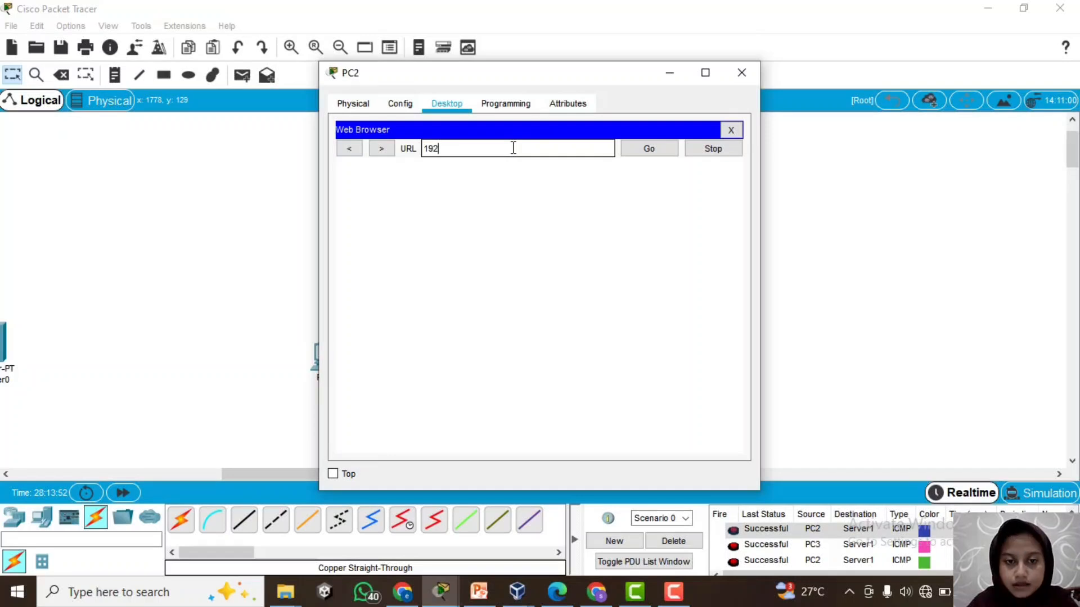
pyautogui.write('.168')
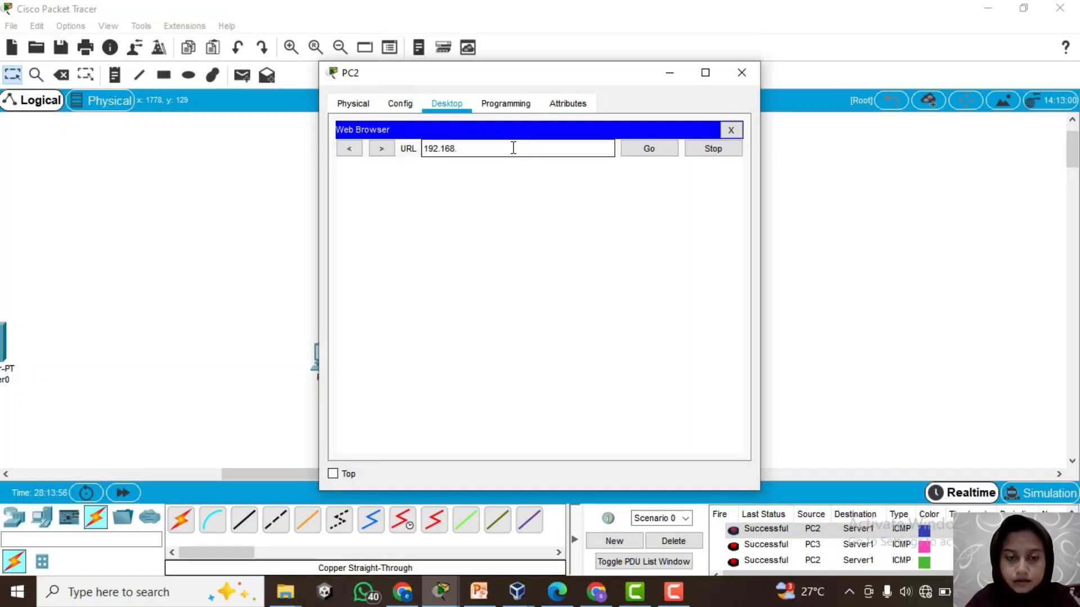
pyautogui.write('.')
pyautogui.write('3')
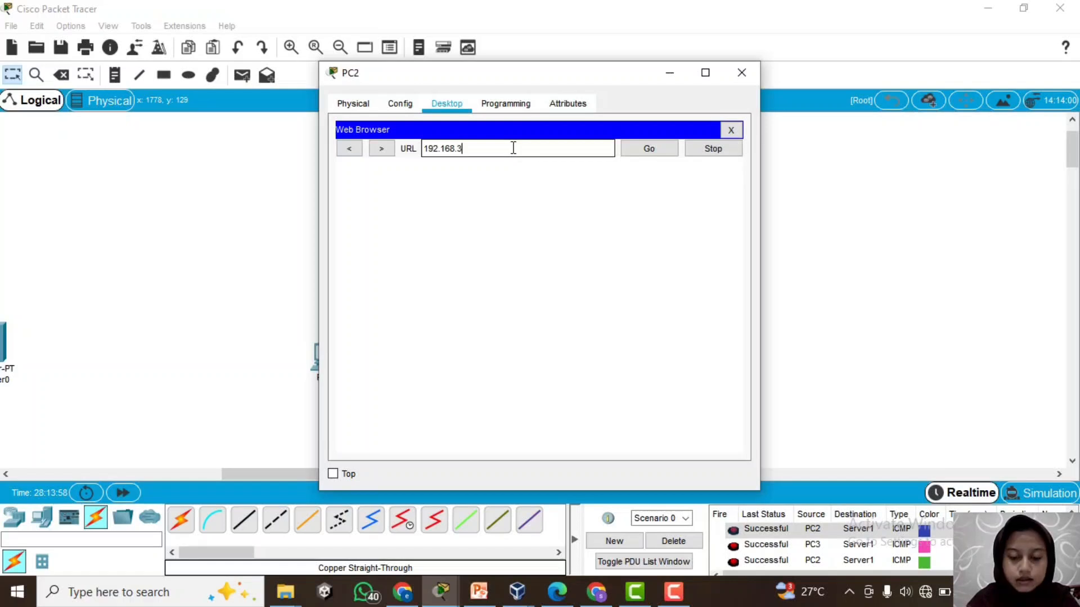
pyautogui.write('0.1')
pyautogui.press('Return')
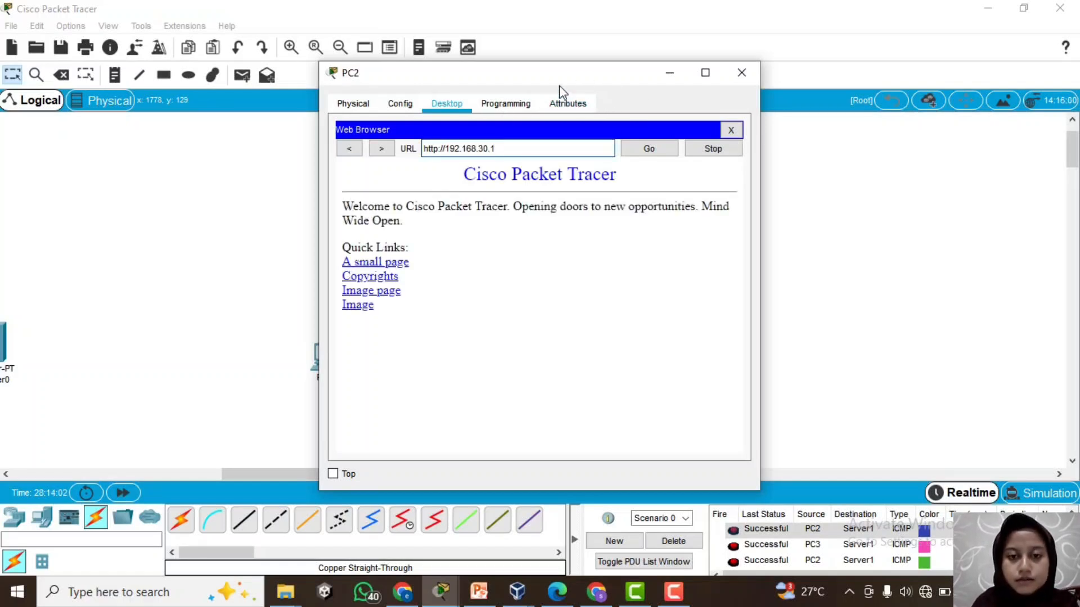
# Move PC2's browser window aside and bring the network topology back to the front
pyautogui.moveTo(555, 80); pyautogui.dragTo(758, 63)
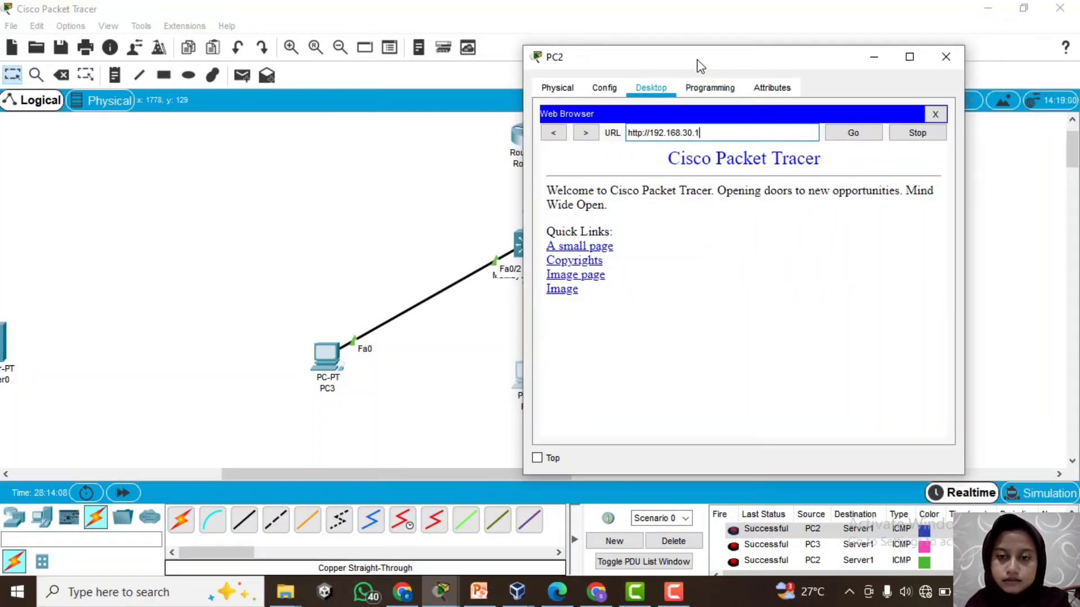
pyautogui.moveTo(699, 65); pyautogui.dragTo(646, 102)
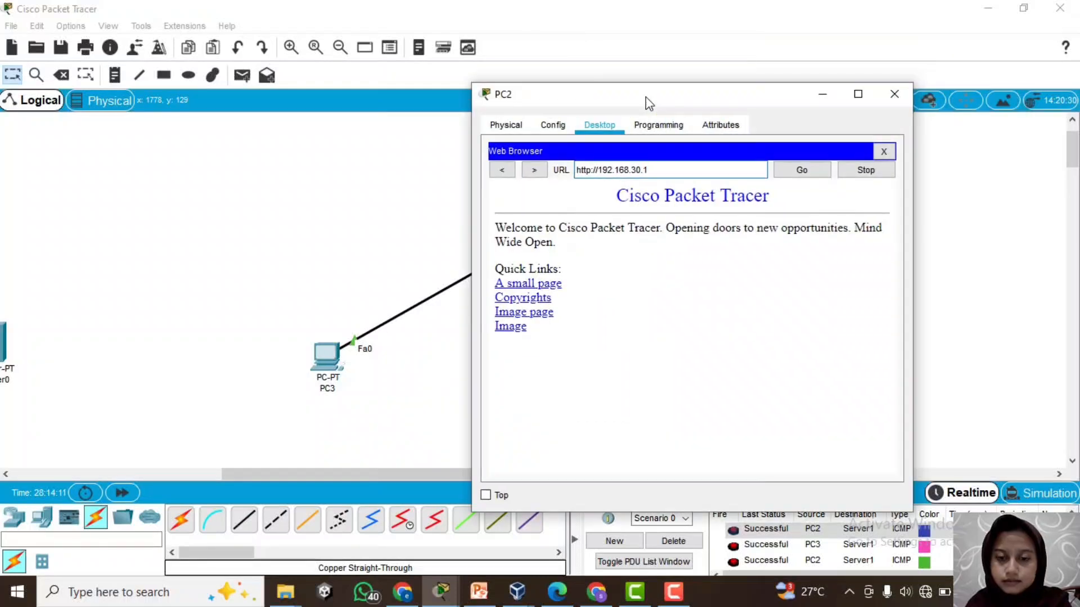
pyautogui.click(1040, 297)
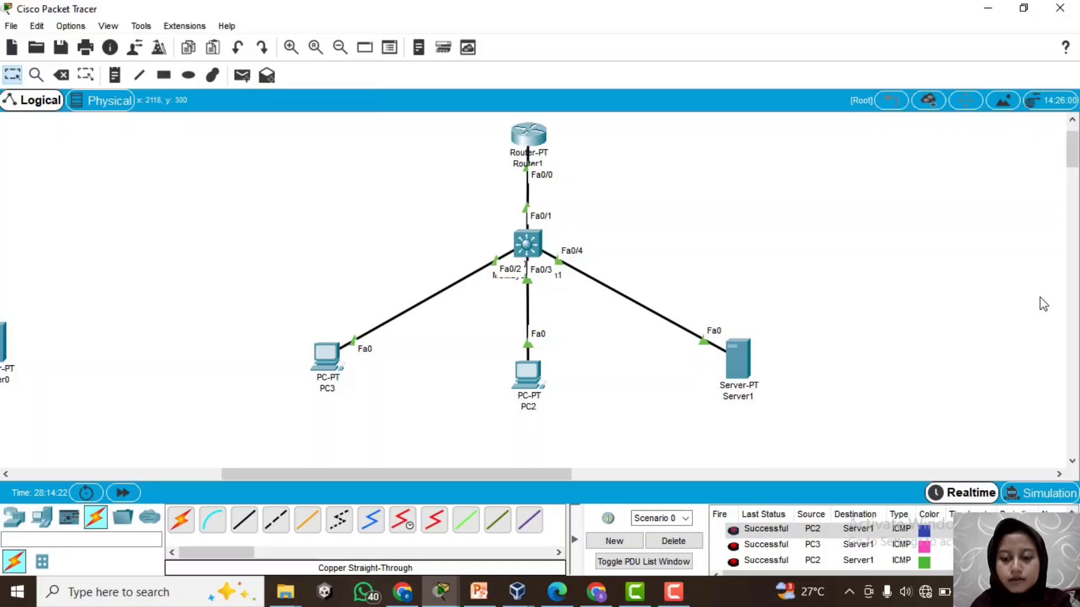
pyautogui.moveTo(673, 591)
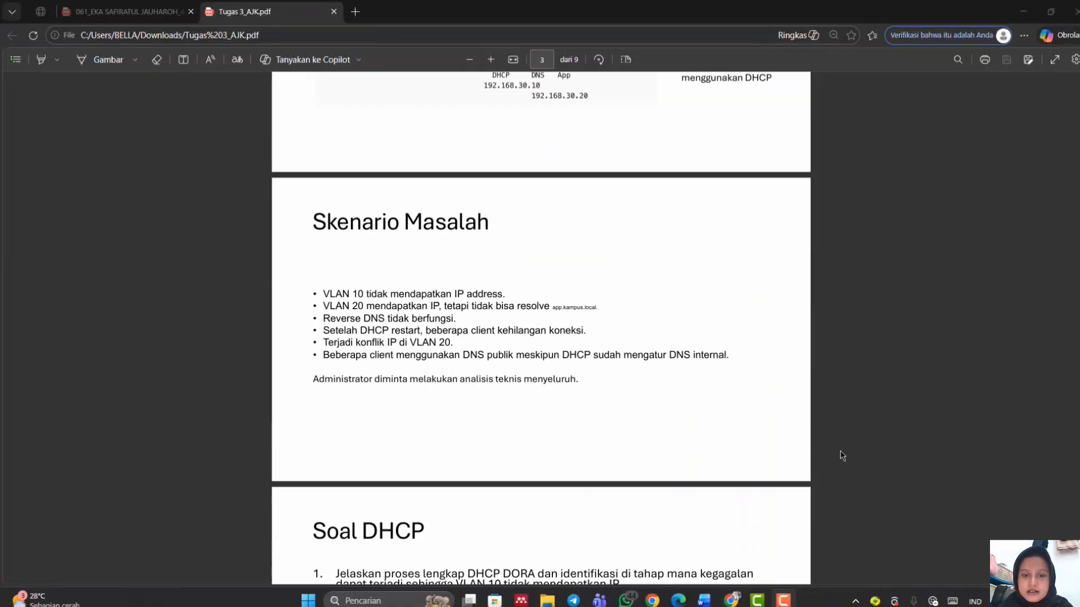
# Review the assignment PDF from the Skenario Masalah slide through the Soal DHCP questions to the SOAL DNS slide
pyautogui.scroll(-1, 842, 455)
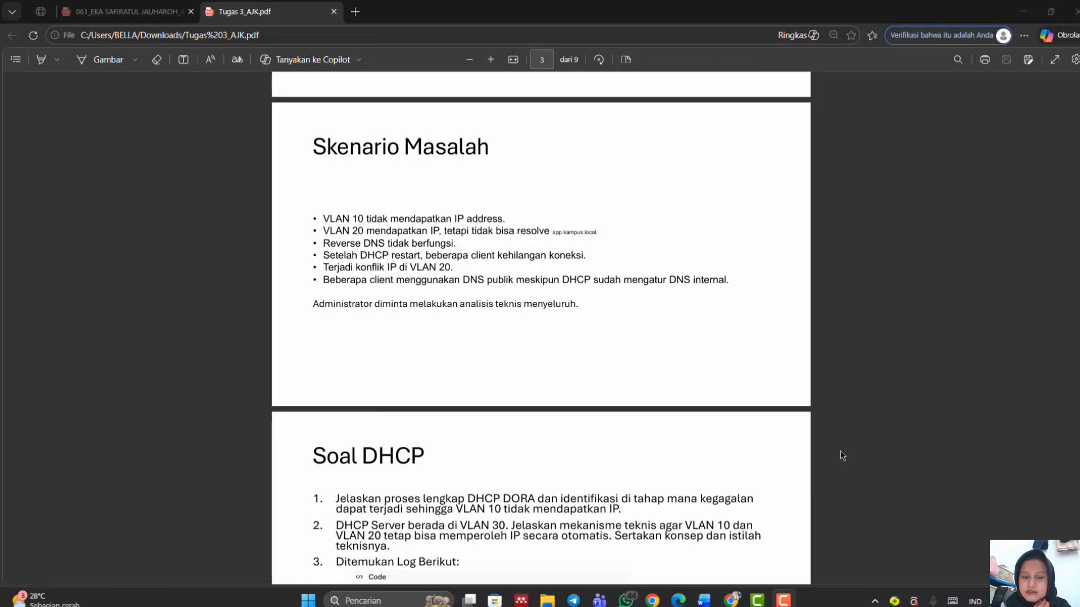
pyautogui.scroll(-1, 842, 456)
pyautogui.scroll(3, 842, 455)
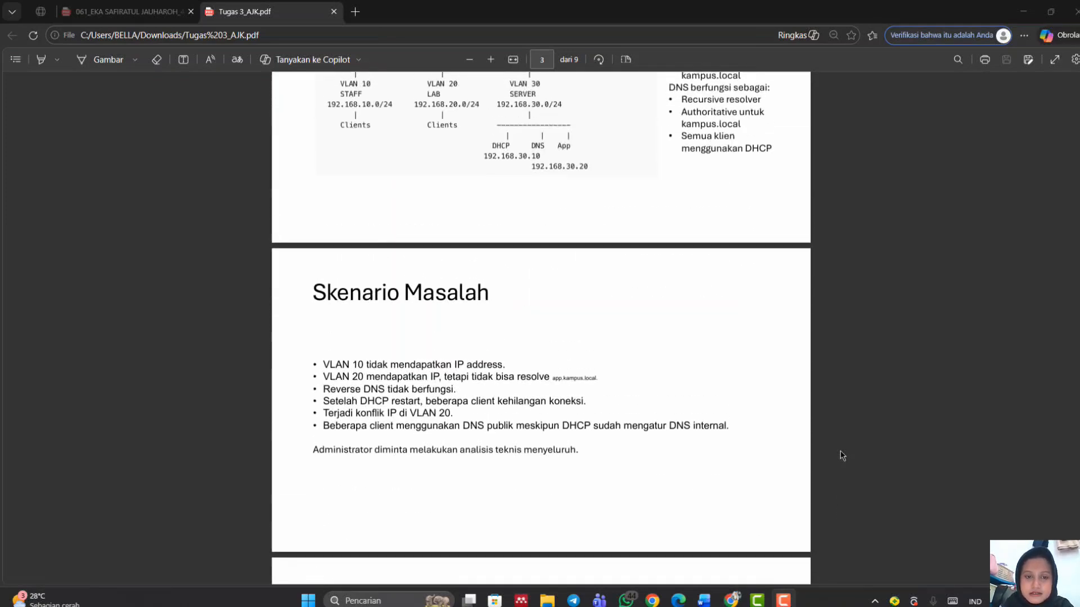
pyautogui.scroll(-6, 841, 456)
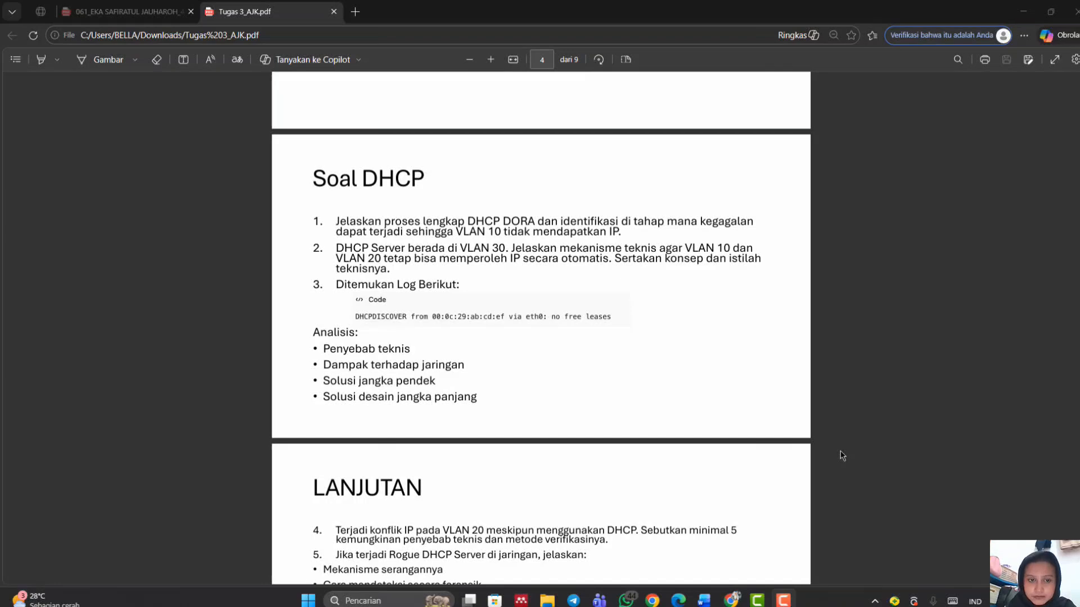
pyautogui.scroll(-1, 802, 422)
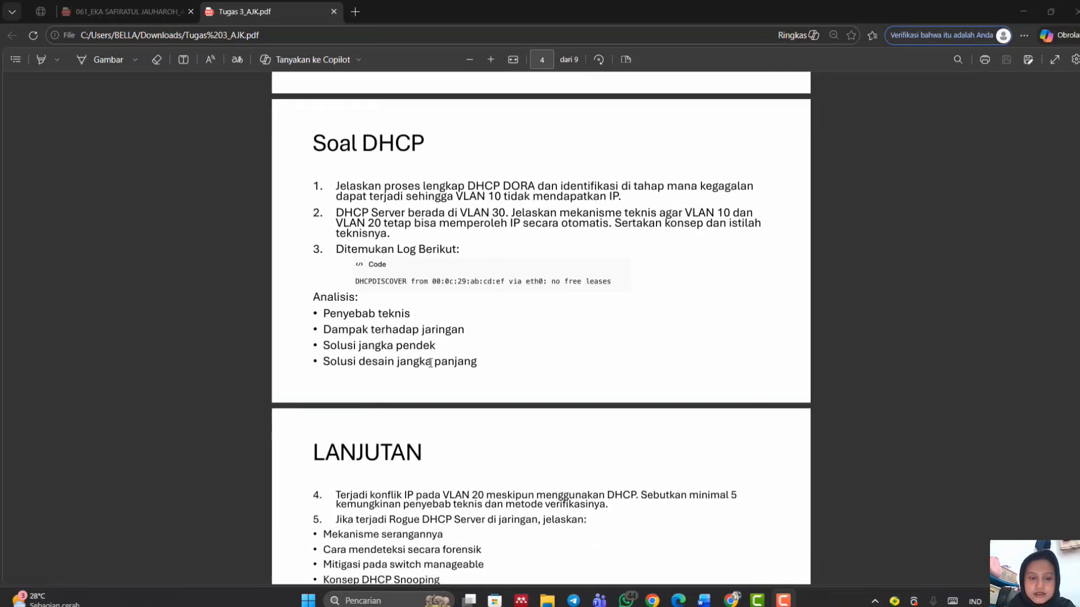
pyautogui.scroll(-8, 515, 385)
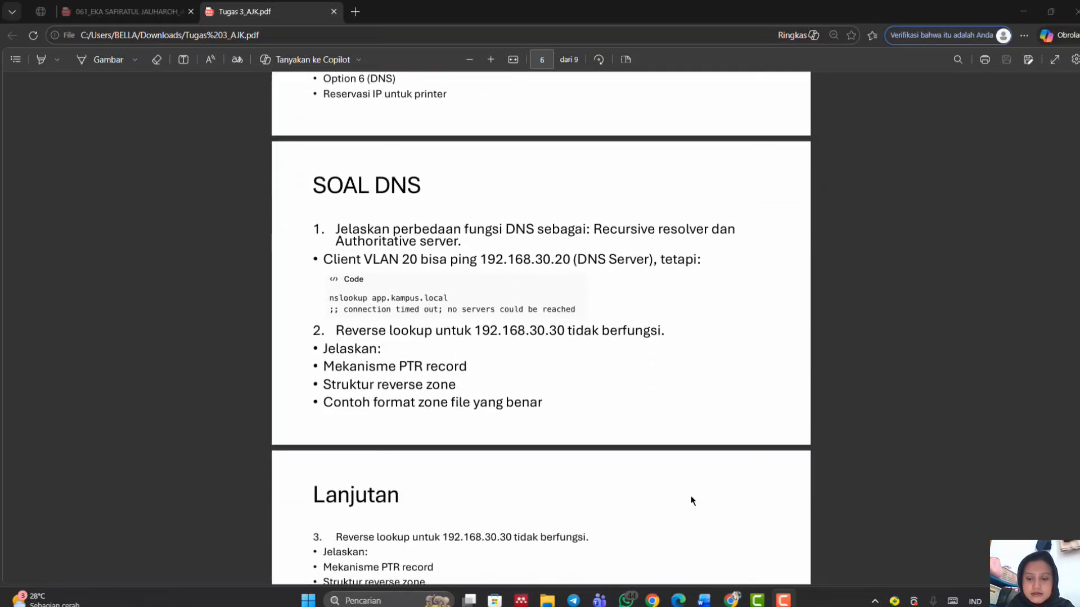
# Switch to the SOAL DHCP AJK document in Word and read answer 1 on the DHCP DORA process and VLAN 10 failure
pyautogui.moveTo(707, 601)
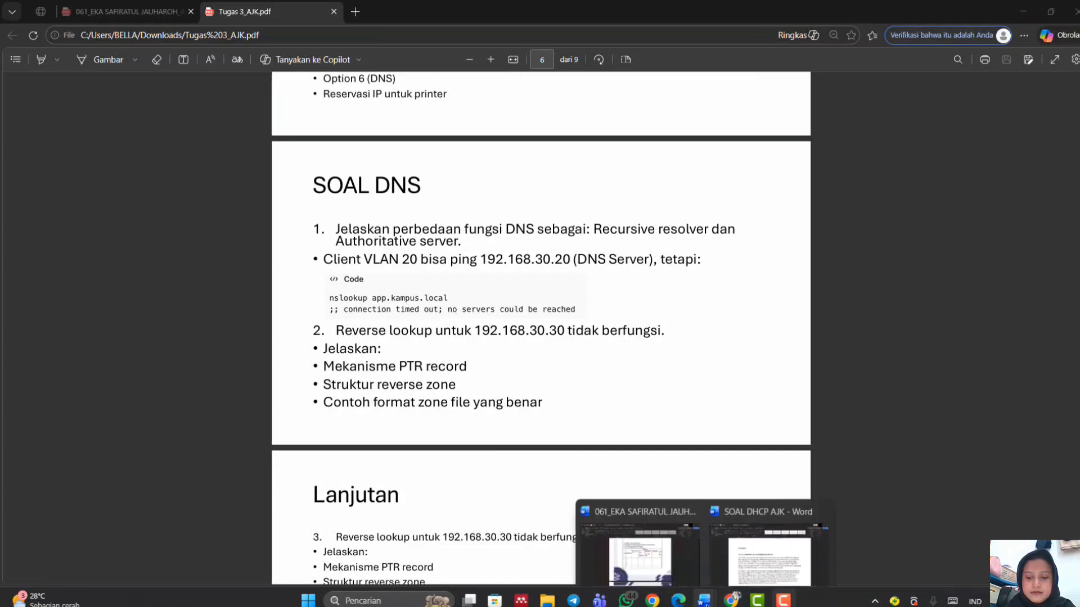
pyautogui.click(763, 549)
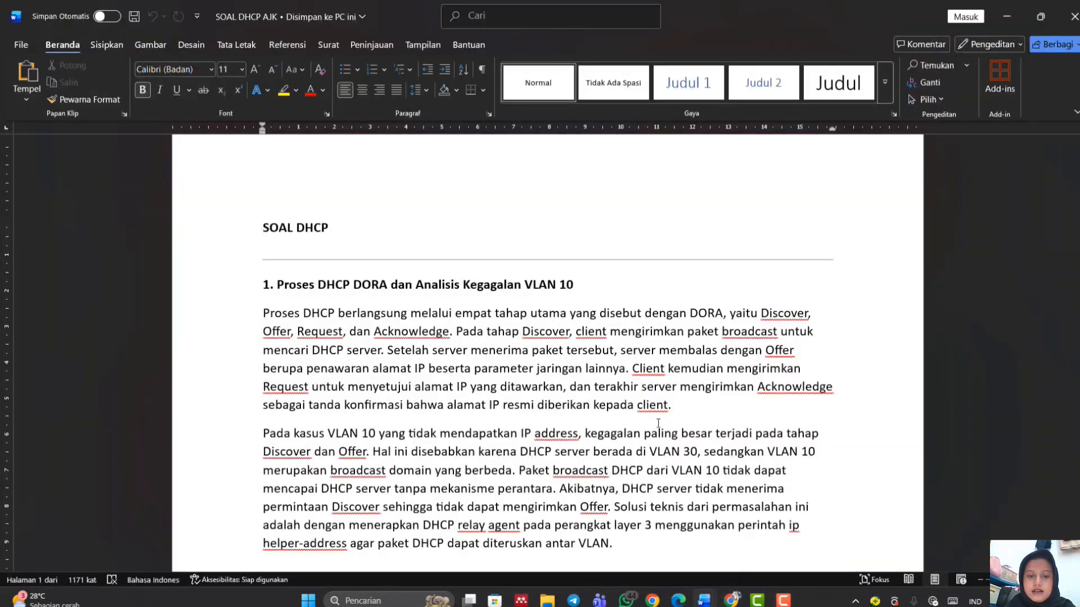
pyautogui.scroll(-4, 658, 423)
pyautogui.scroll(3, 657, 423)
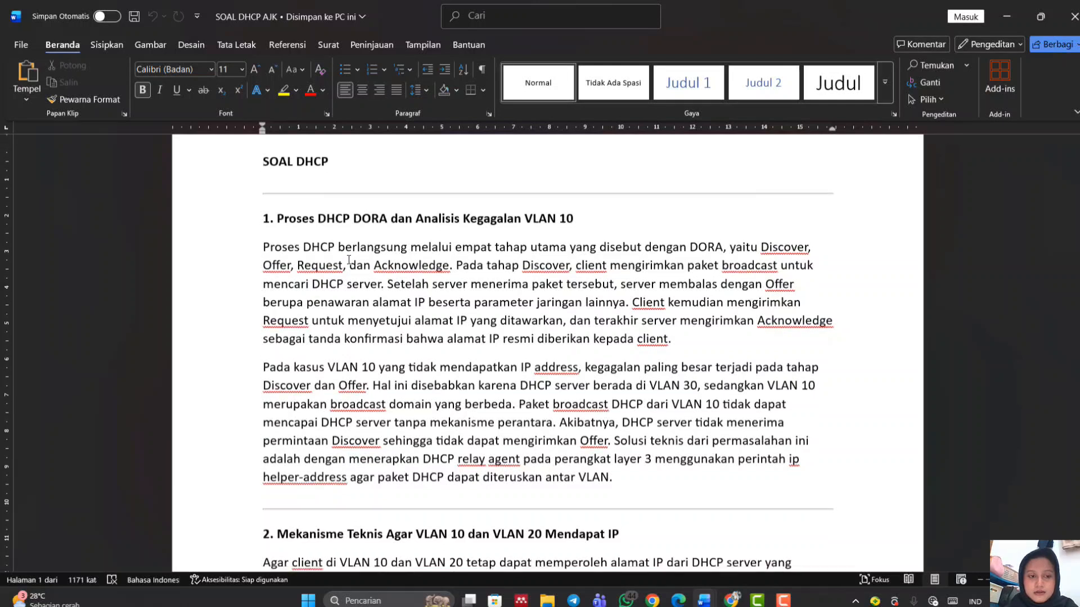
pyautogui.scroll(-1, 348, 260)
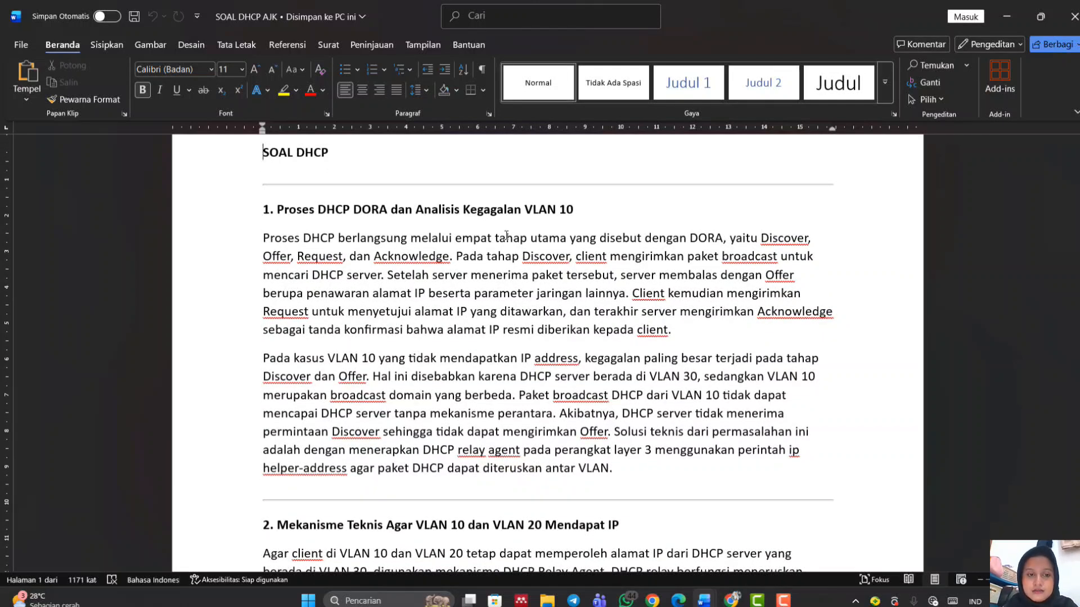
pyautogui.scroll(-1, 419, 254)
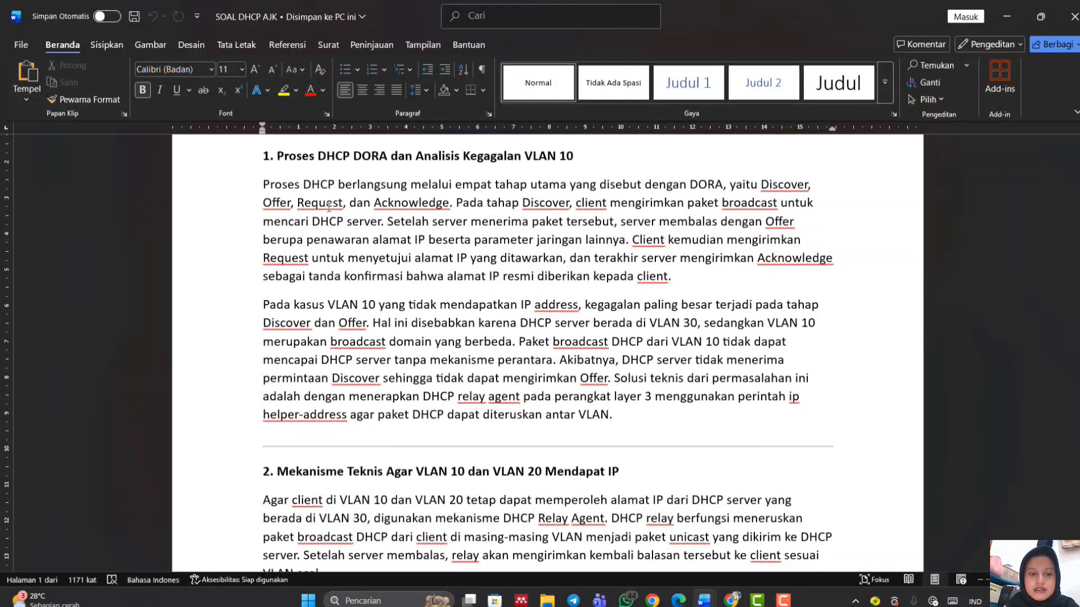
pyautogui.scroll(1, 421, 217)
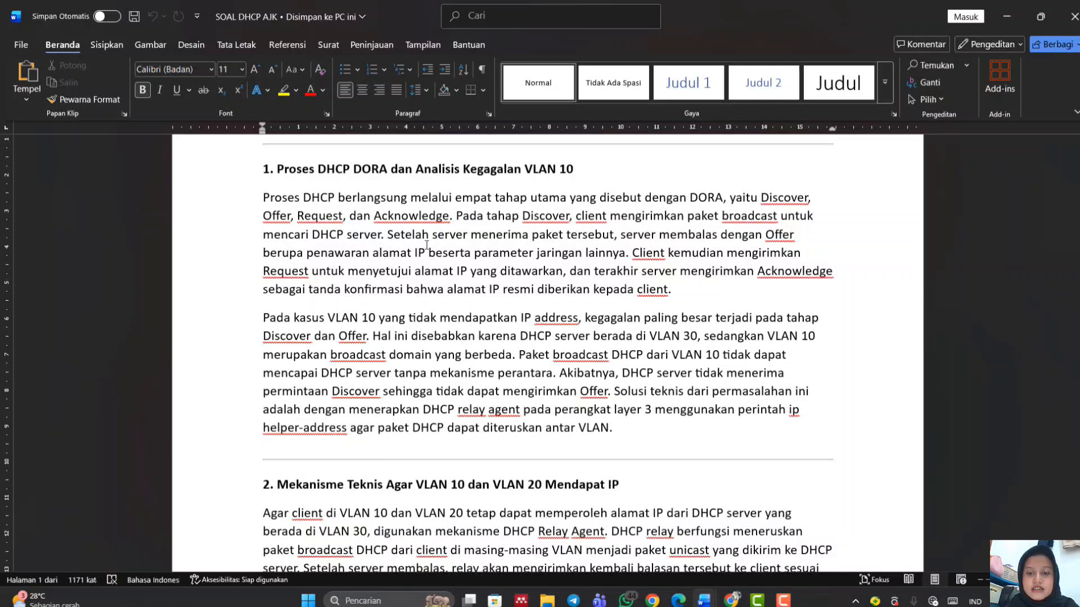
pyautogui.click(289, 270)
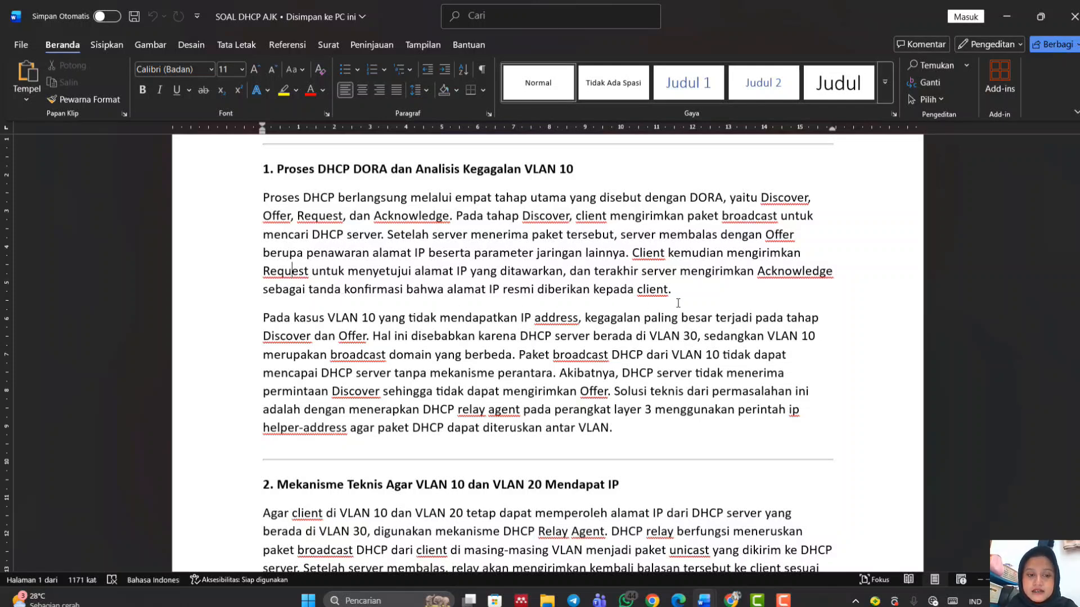
pyautogui.scroll(-1, 678, 303)
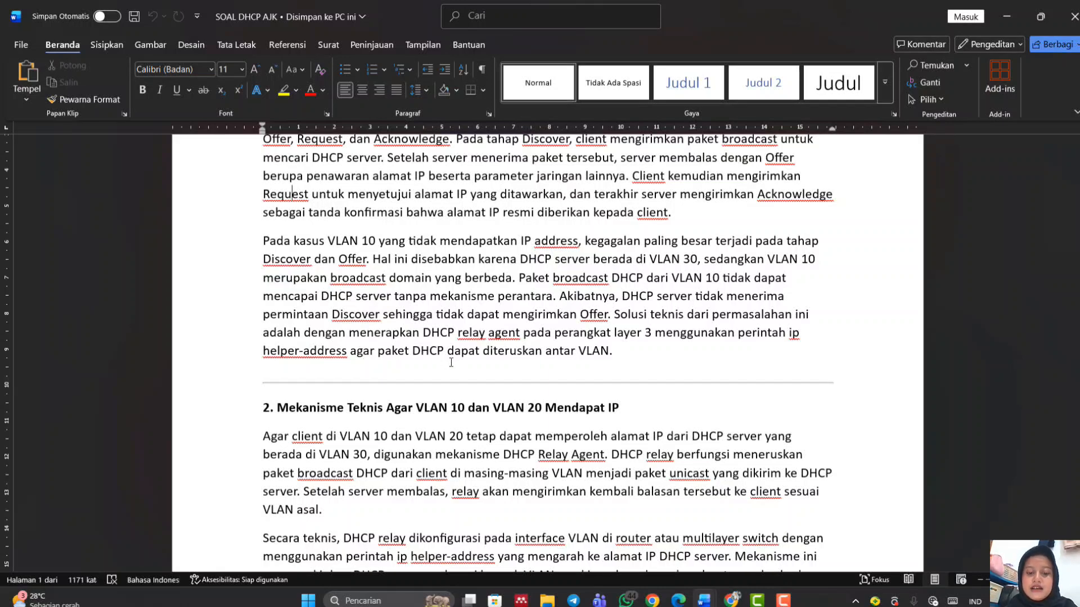
# Read answer 2 on how VLAN 10 and VLAN 20 obtain IP addresses and answer 3 on the DHCP log analysis
pyautogui.scroll(-3, 594, 326)
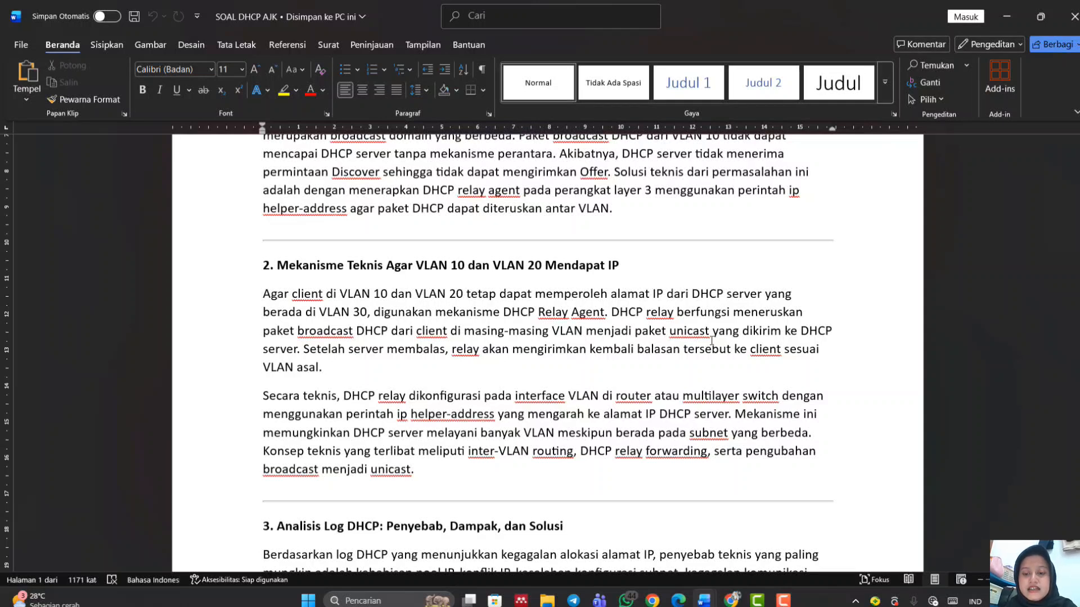
pyautogui.click(324, 366)
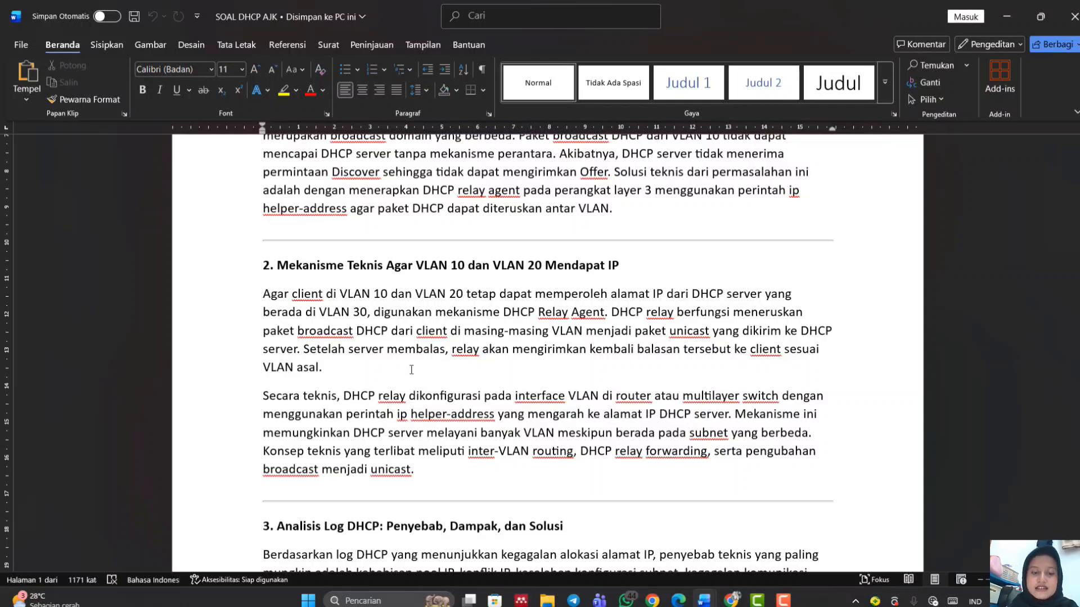
pyautogui.scroll(-1, 411, 369)
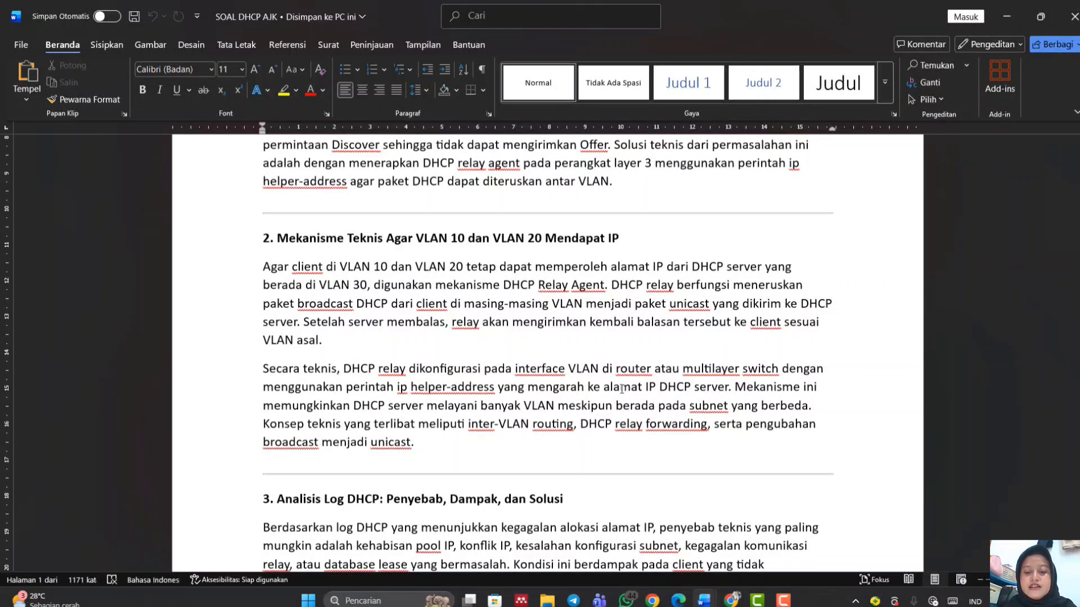
pyautogui.scroll(-1, 621, 388)
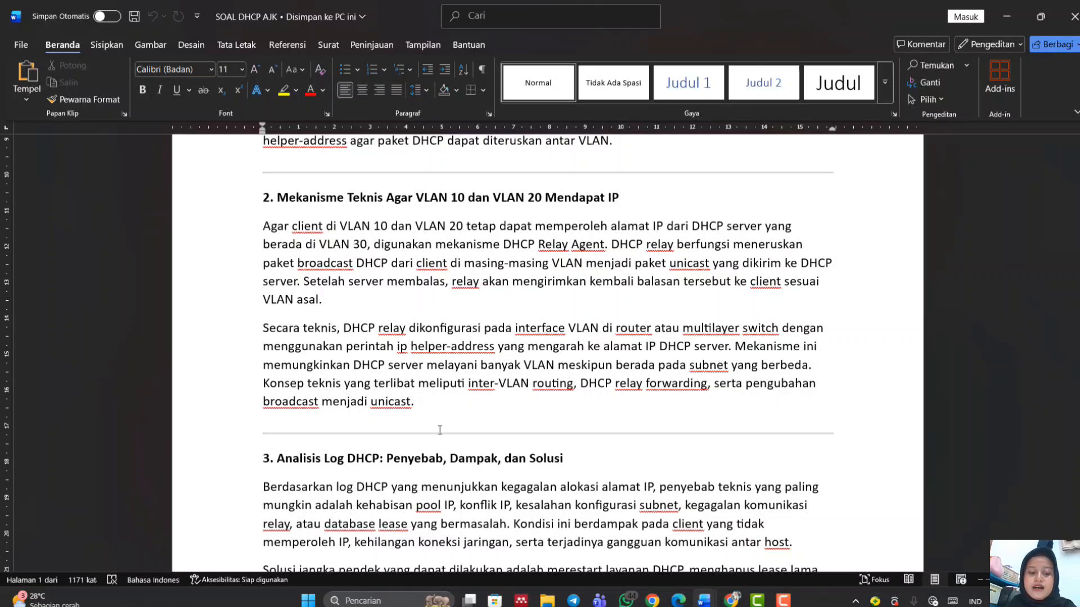
pyautogui.scroll(-4, 382, 450)
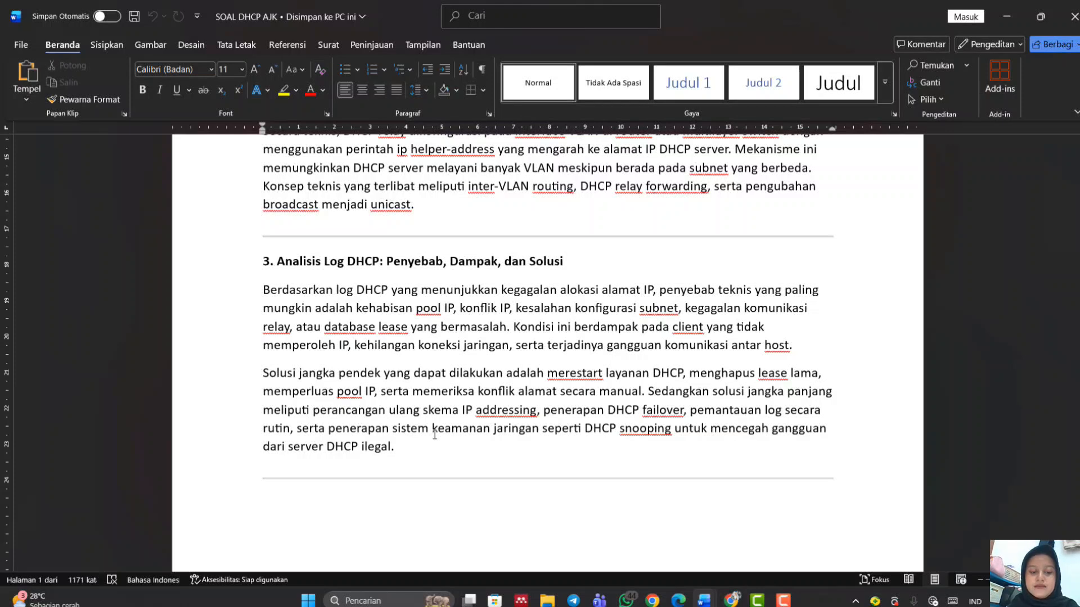
# Read DHCP answers 4 to 6 on VLAN 20 IP conflicts, rogue DHCP servers and the VLAN 10 DHCP configuration design
pyautogui.scroll(-8, 435, 435)
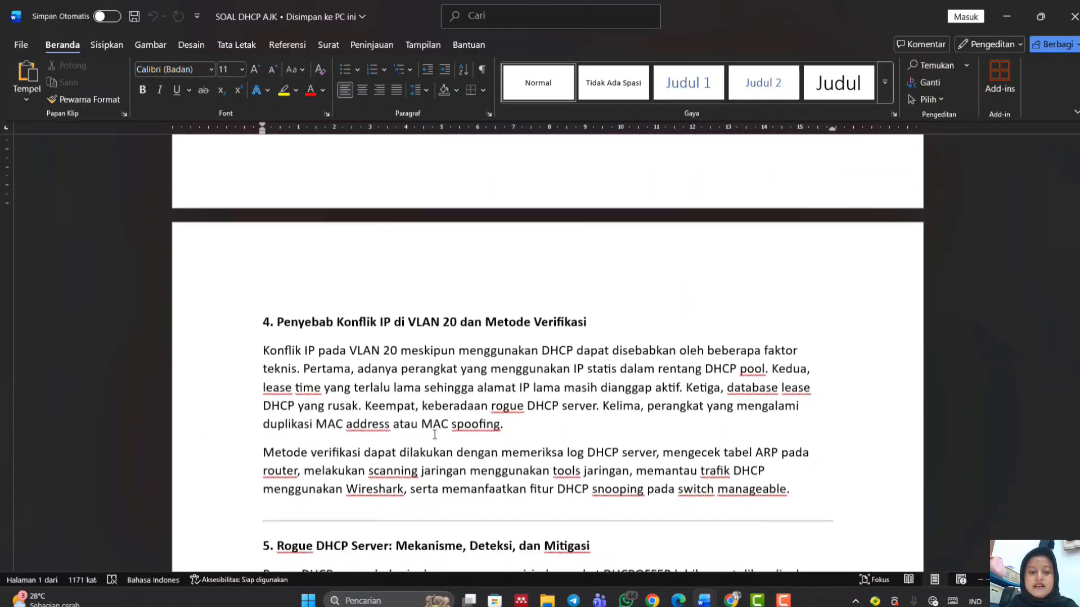
pyautogui.scroll(-2, 386, 359)
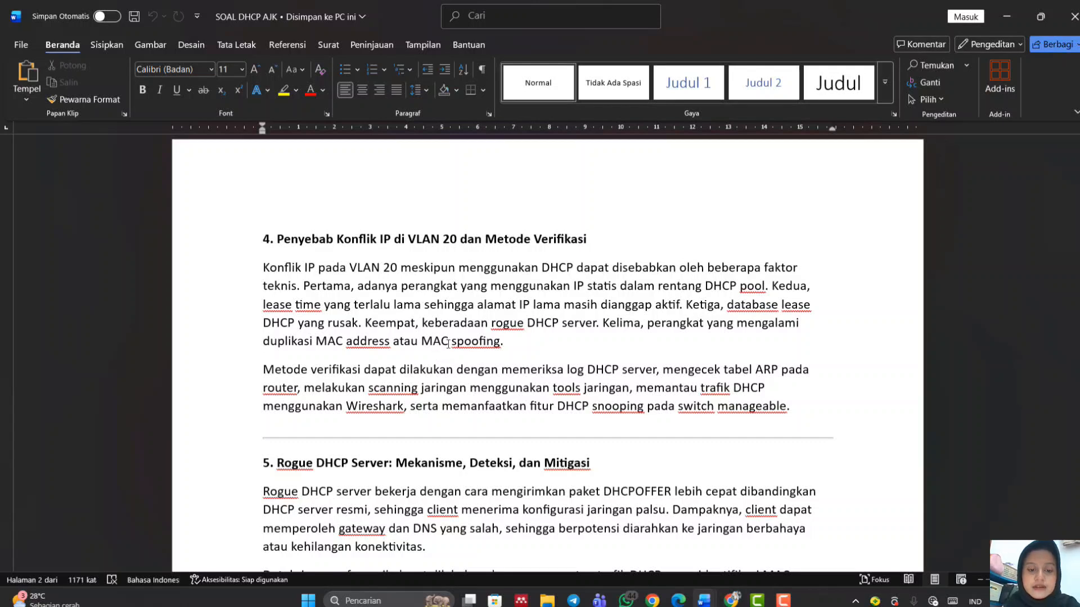
pyautogui.scroll(-1, 572, 360)
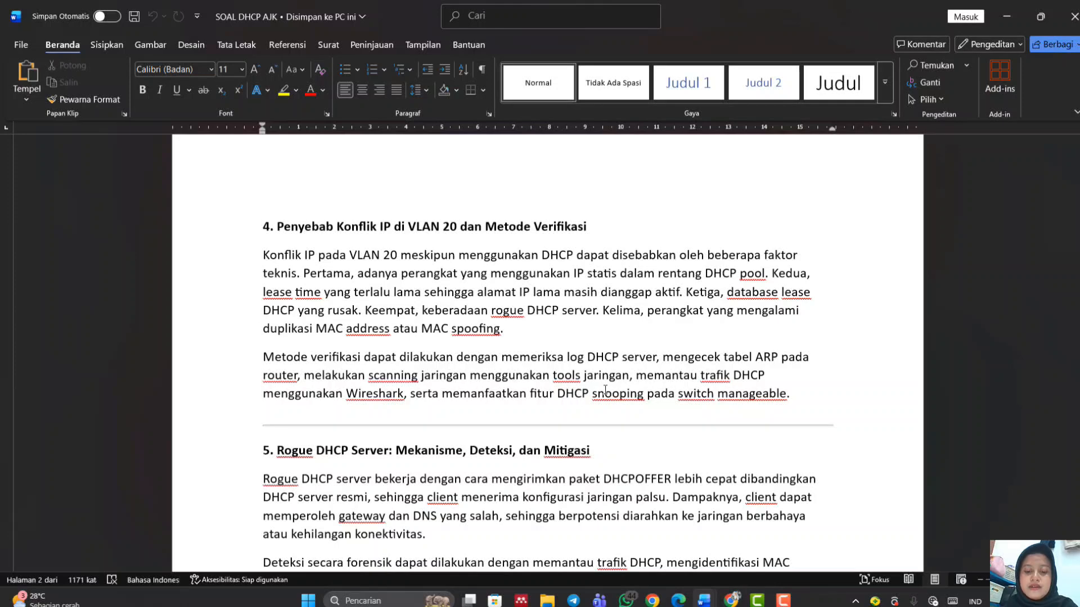
pyautogui.scroll(-2, 683, 392)
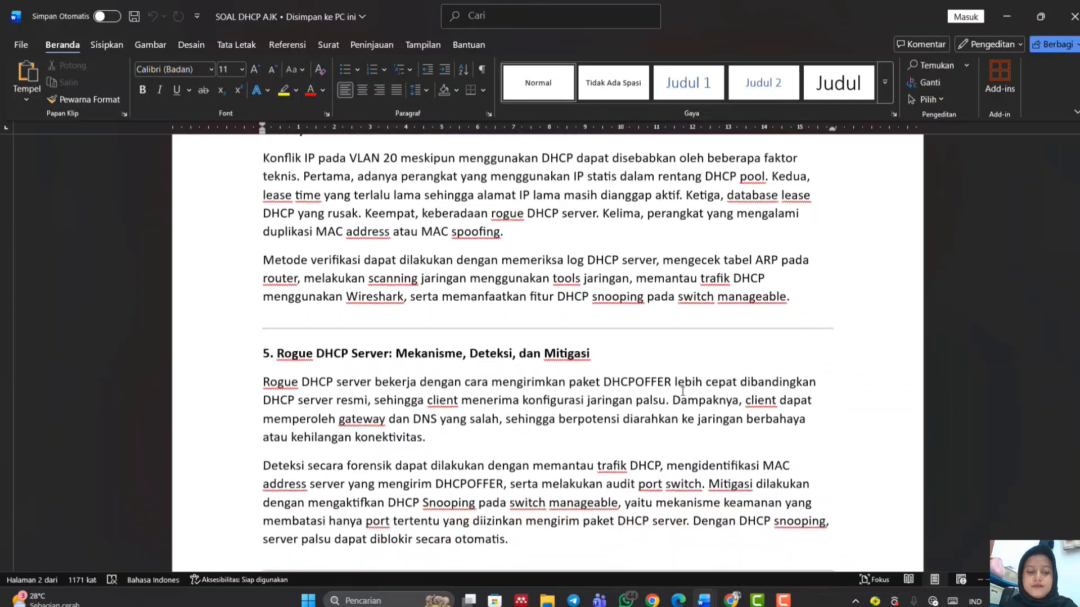
pyautogui.scroll(-3, 682, 392)
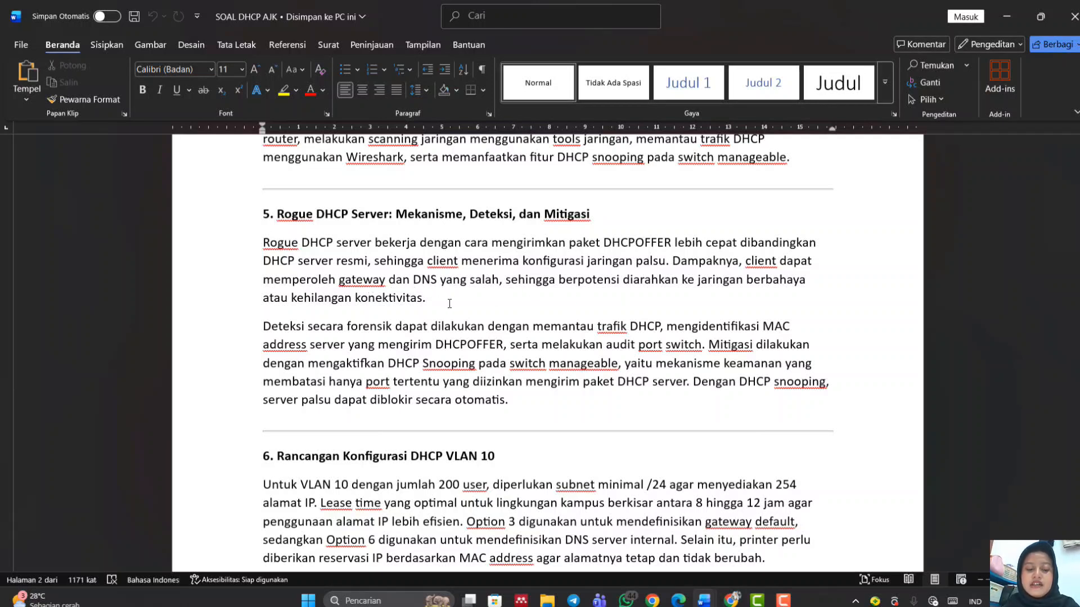
pyautogui.scroll(-1, 454, 303)
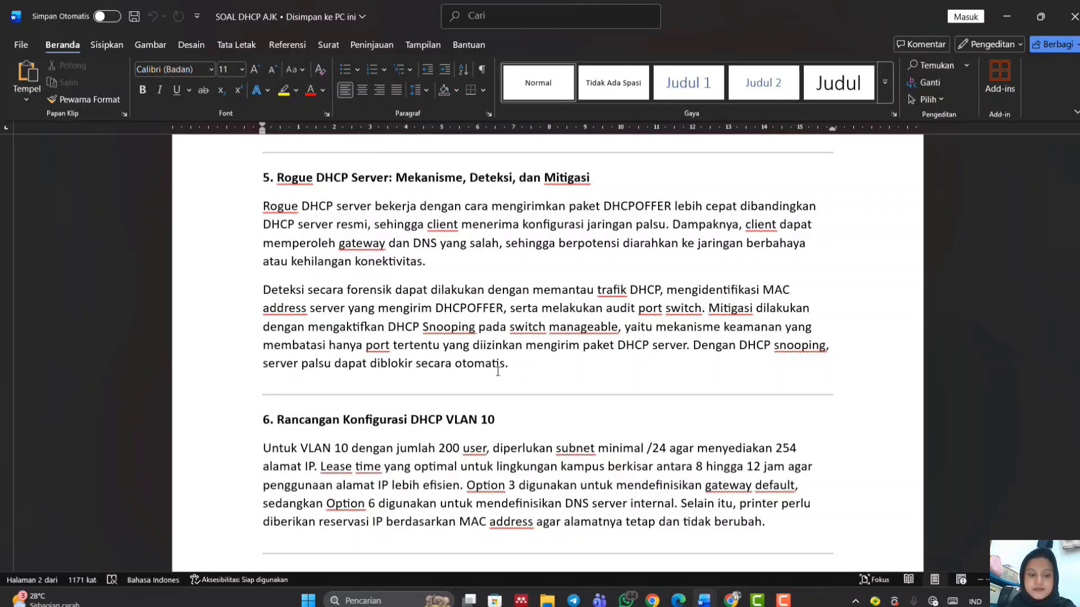
pyautogui.scroll(-3, 498, 372)
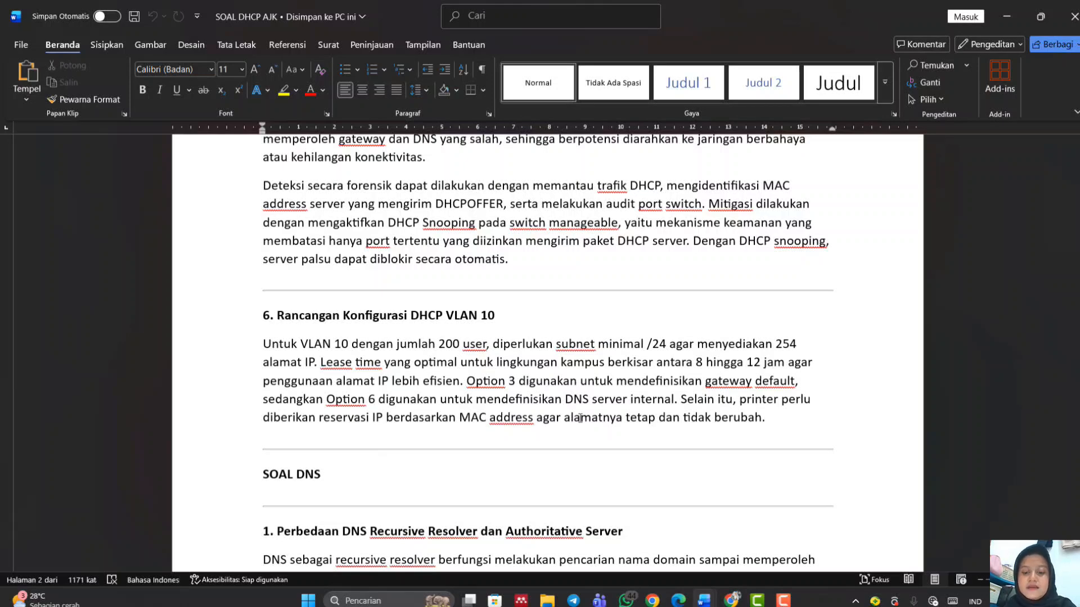
# Read SOAL DNS answers 1 to 4 on resolver and authoritative roles, reverse DNS, clients using public DNS, and DNS security risks
pyautogui.scroll(-4, 579, 418)
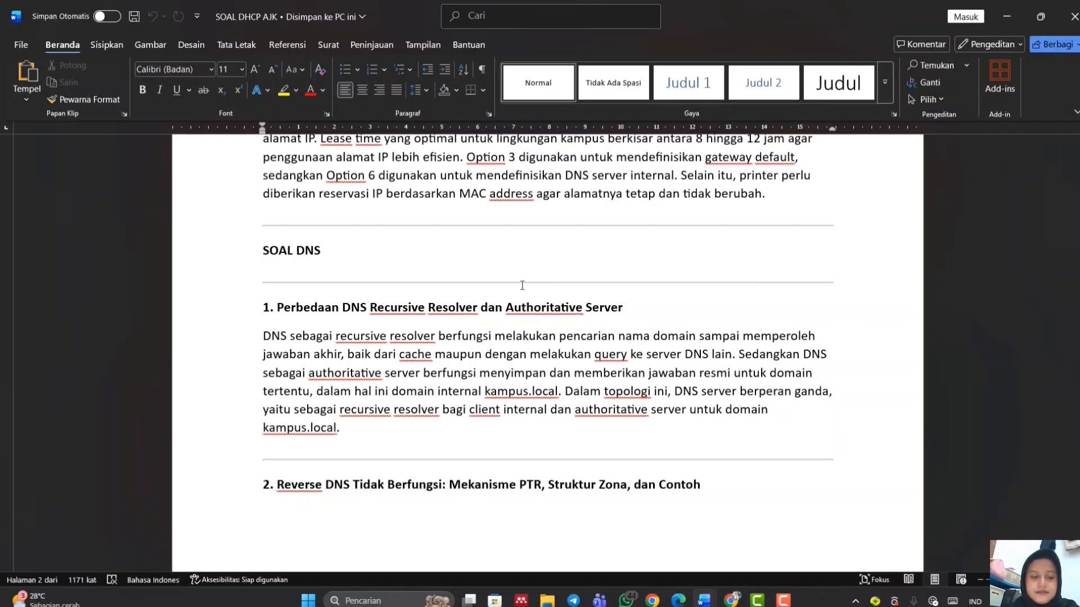
pyautogui.scroll(-2, 522, 285)
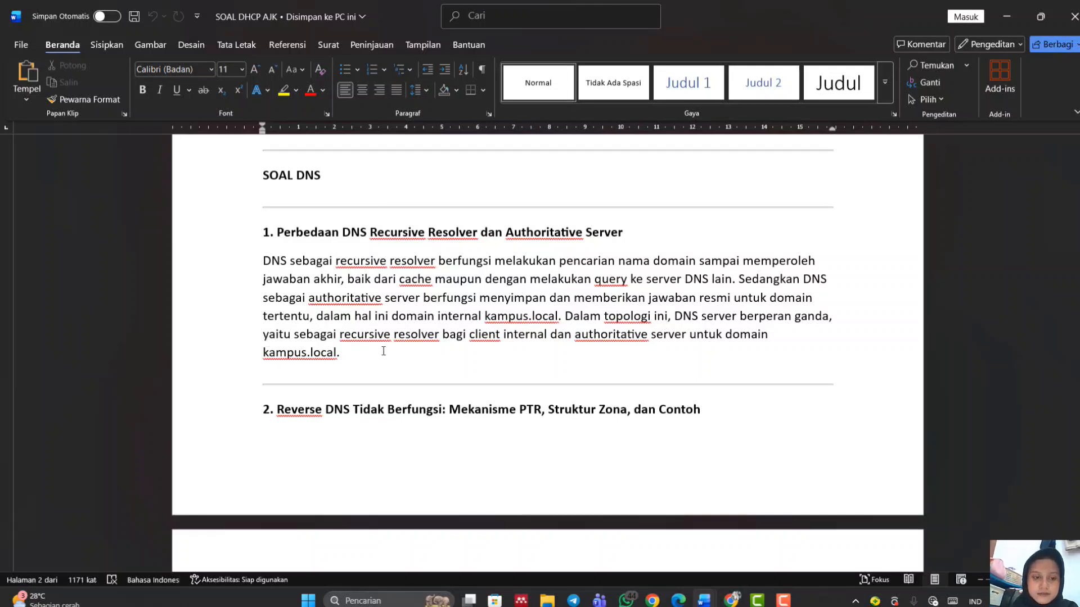
pyautogui.scroll(-2, 374, 344)
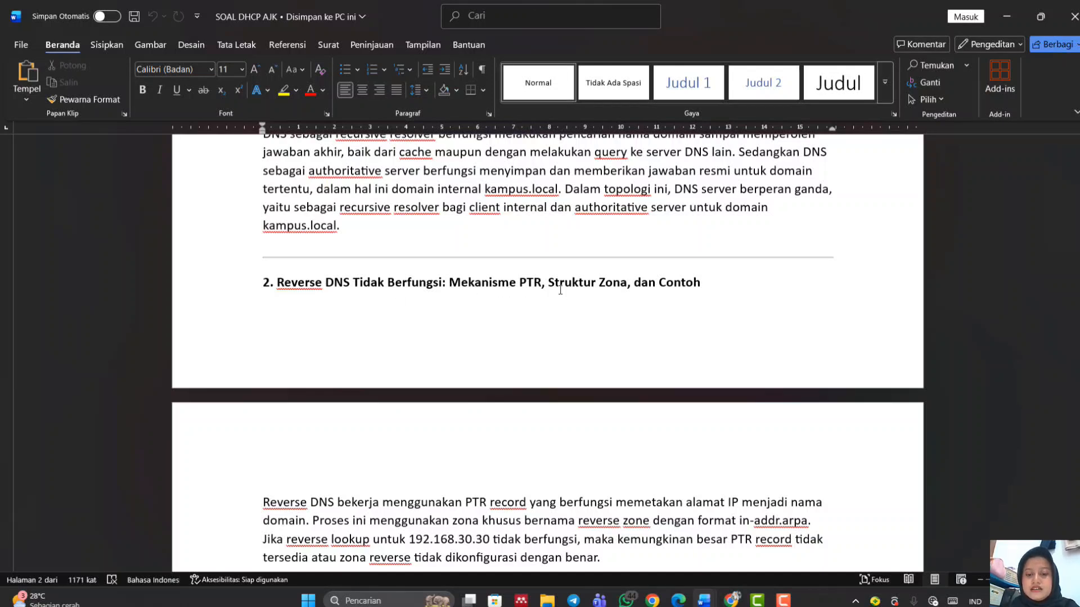
pyautogui.scroll(-3, 760, 236)
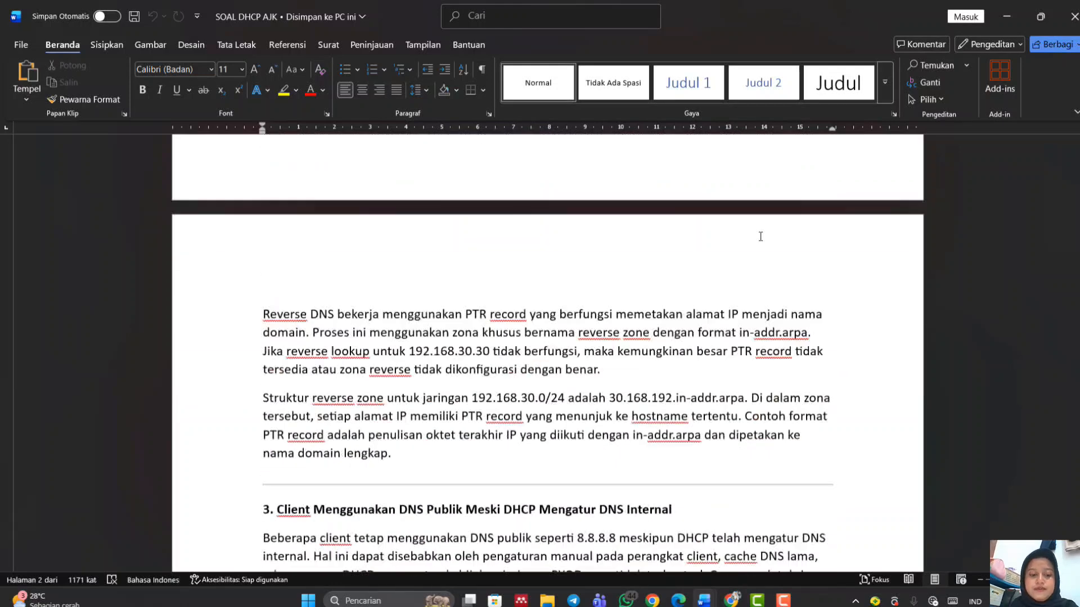
pyautogui.scroll(-2, 760, 236)
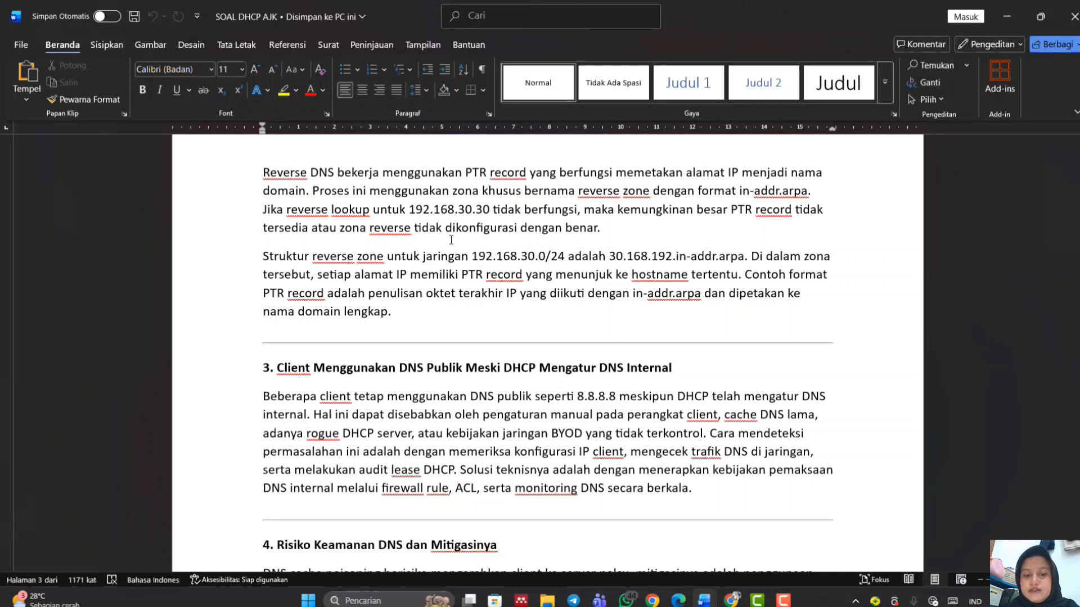
pyautogui.scroll(-1, 405, 248)
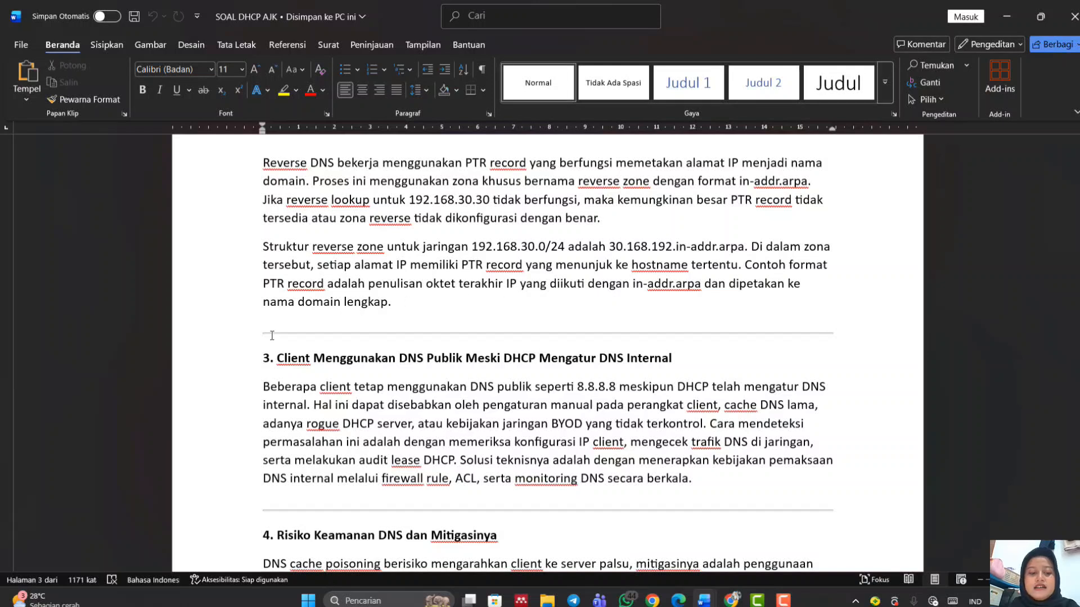
pyautogui.scroll(-3, 272, 336)
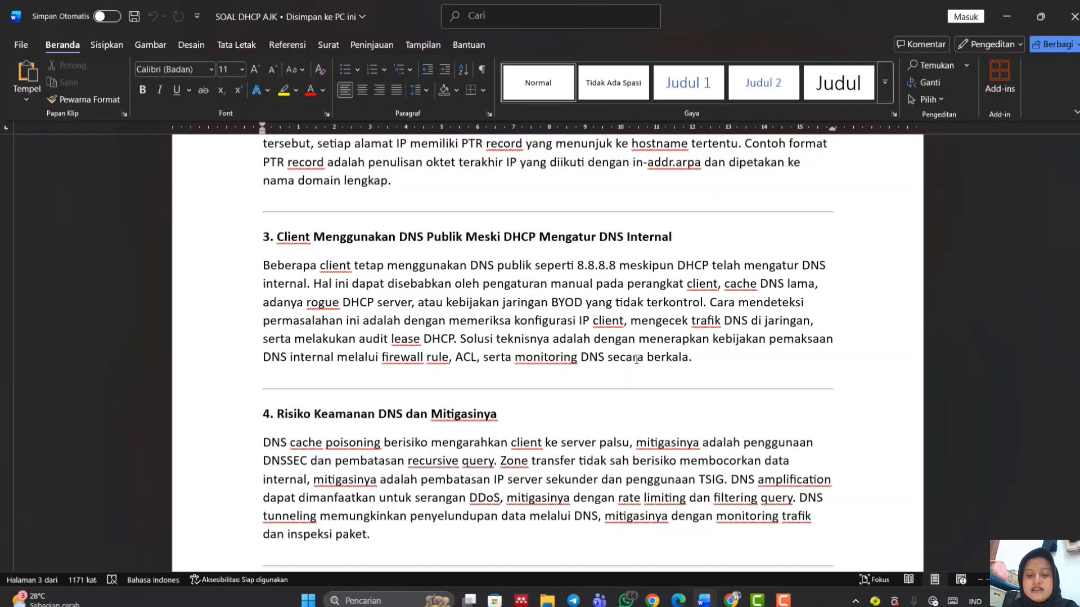
pyautogui.scroll(-3, 636, 358)
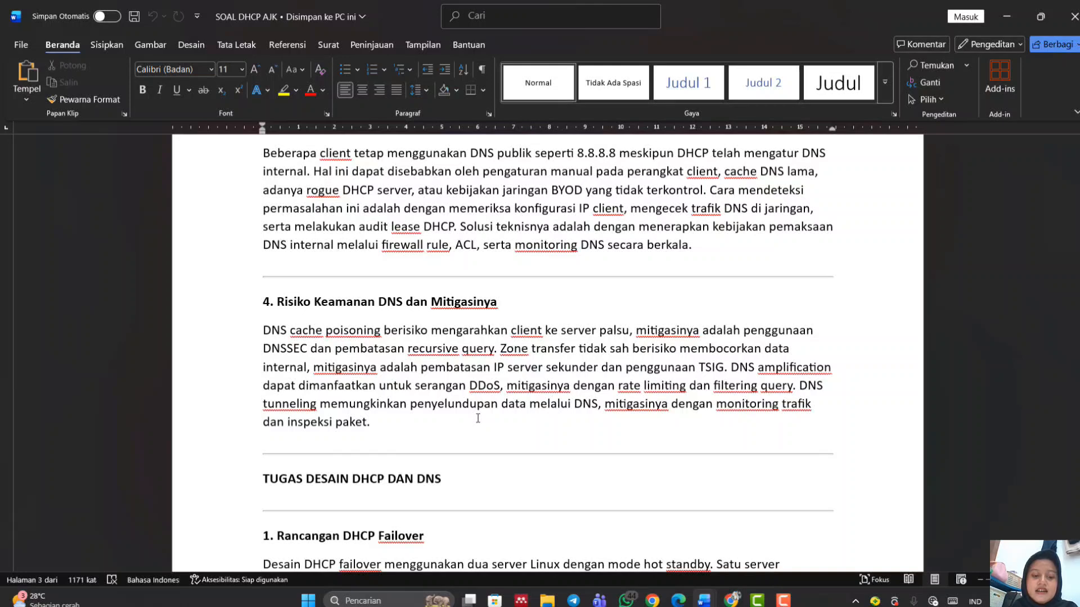
# Read the TUGAS DESAIN DHCP DAN DNS section covering the DHCP failover and DNS redundancy designs
pyautogui.scroll(-5, 478, 418)
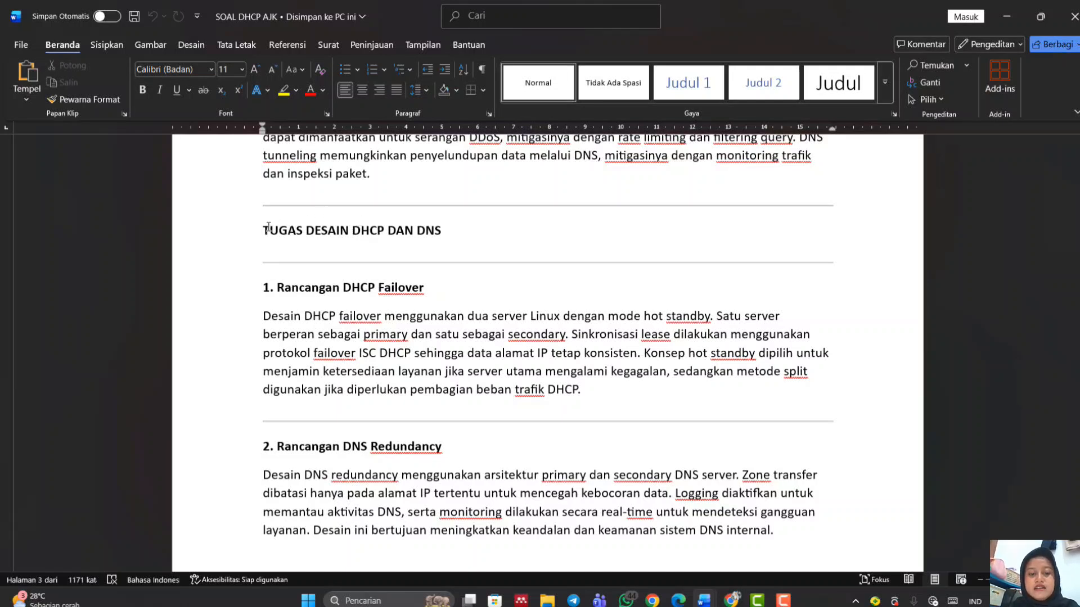
pyautogui.scroll(-1, 504, 207)
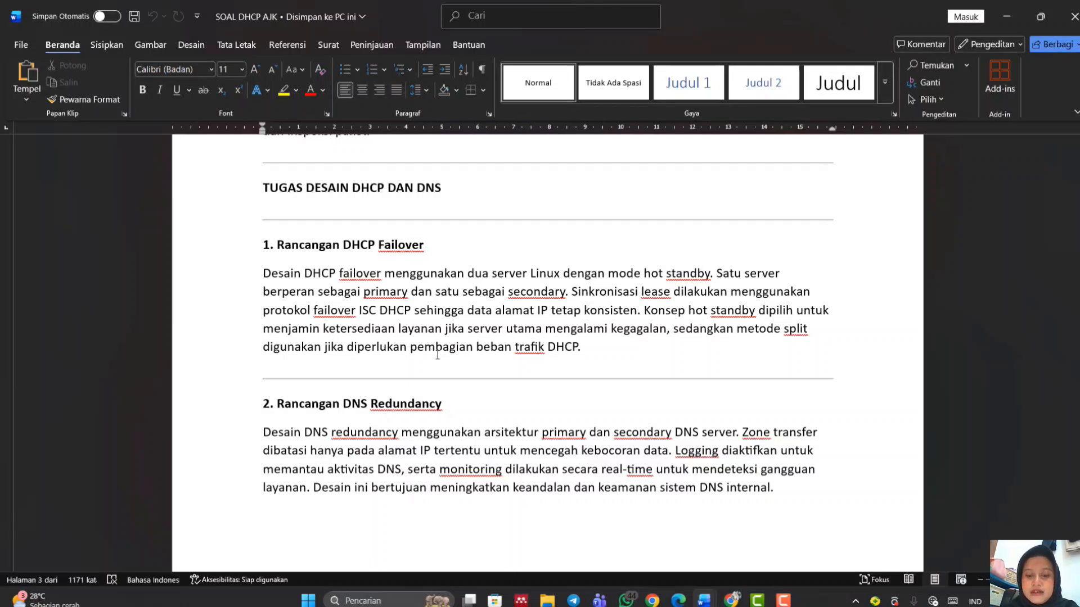
pyautogui.scroll(-3, 438, 354)
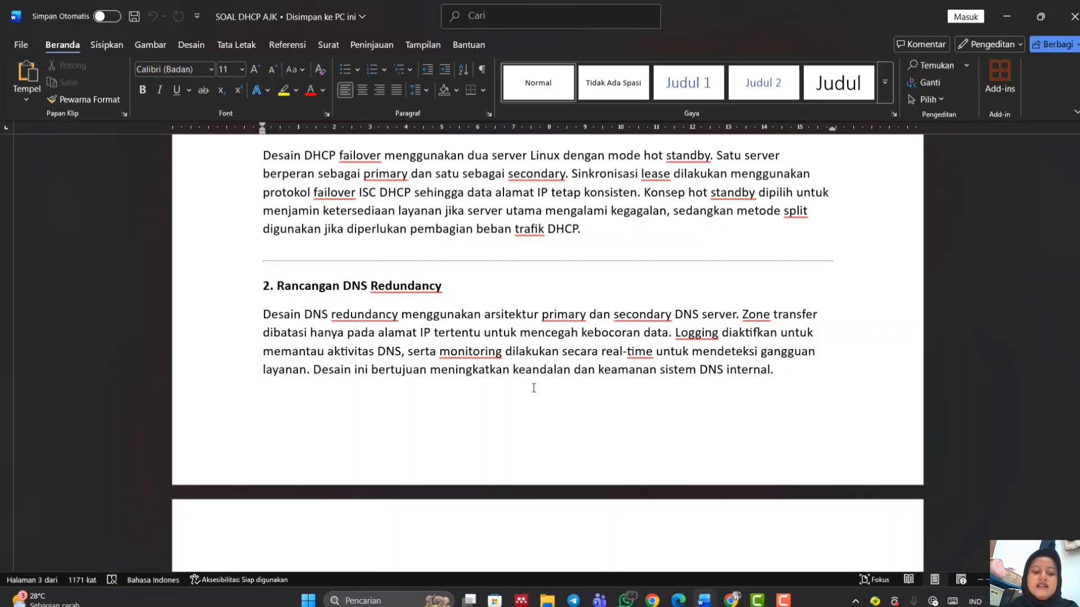
pyautogui.scroll(-1, 533, 388)
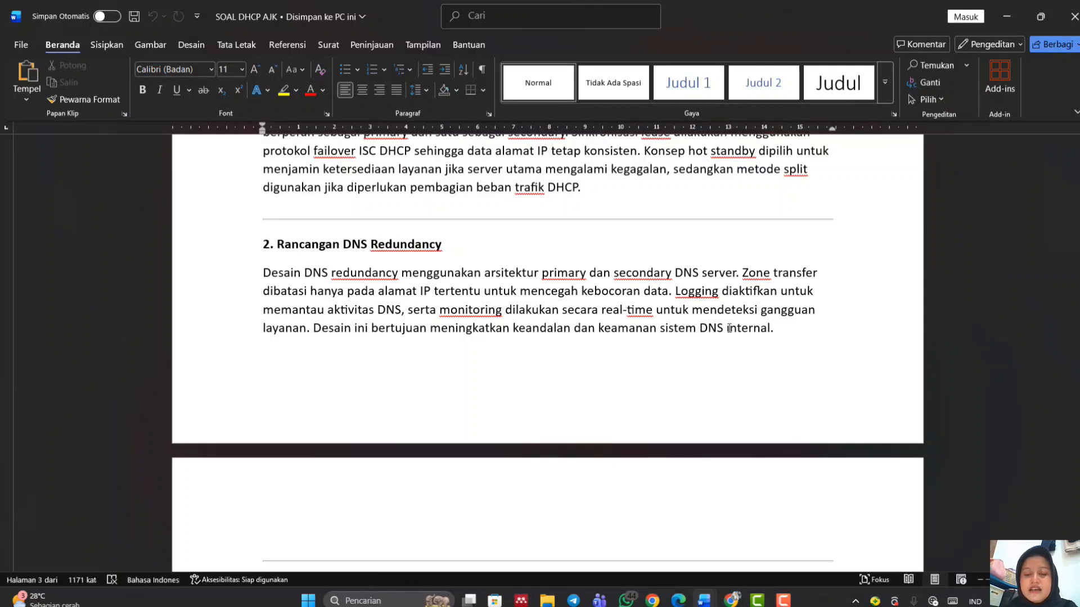
# Read the KESIMPULAN section and undo the accidental edit at the horizontal line above it
pyautogui.scroll(-1, 729, 329)
pyautogui.scroll(-5, 729, 328)
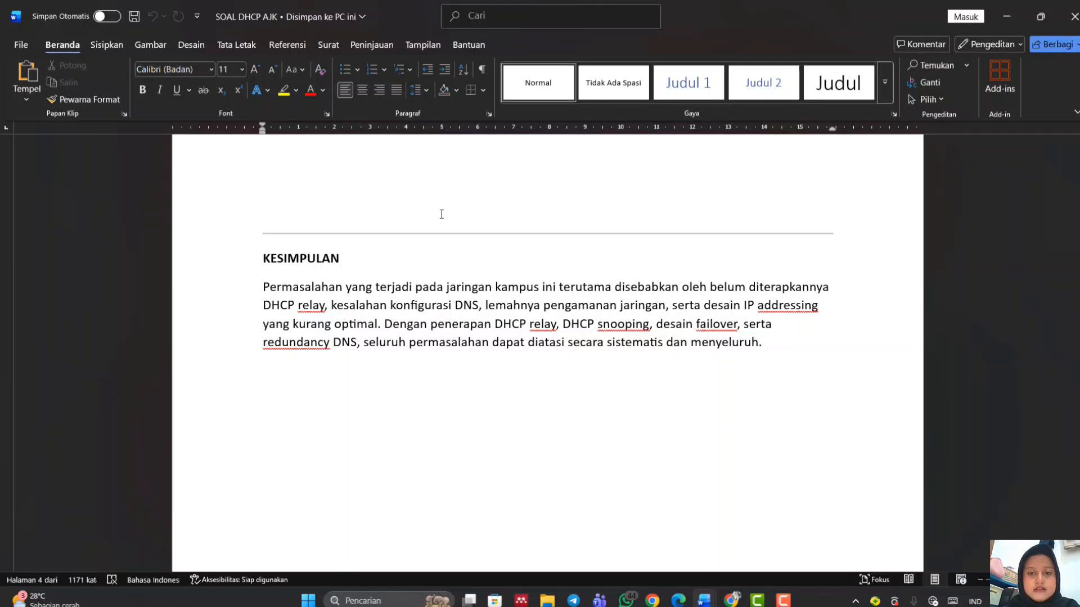
pyautogui.hotkey('ctrl', 'z')
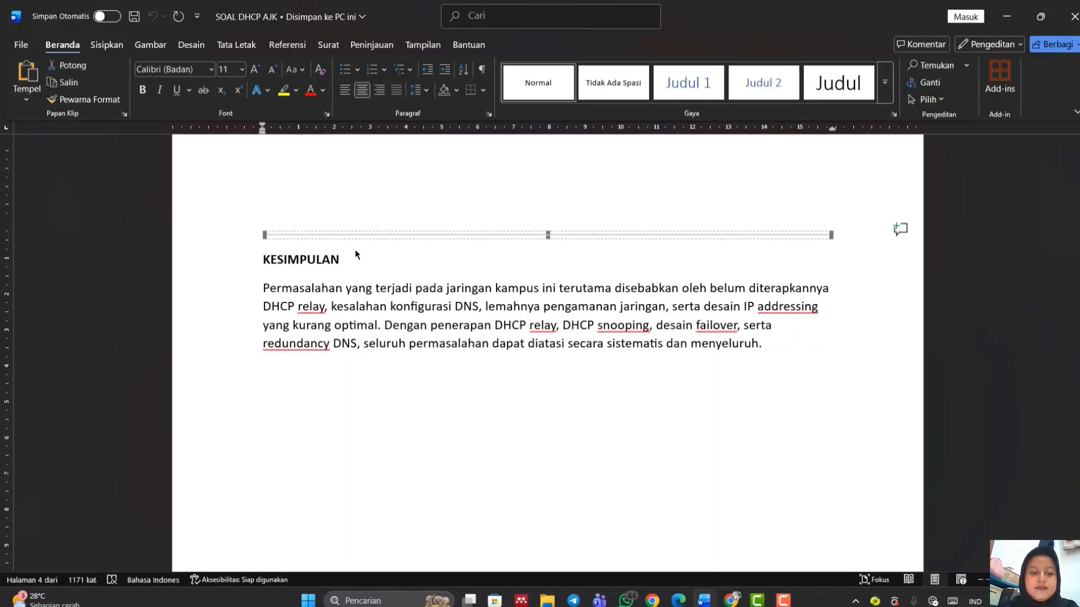